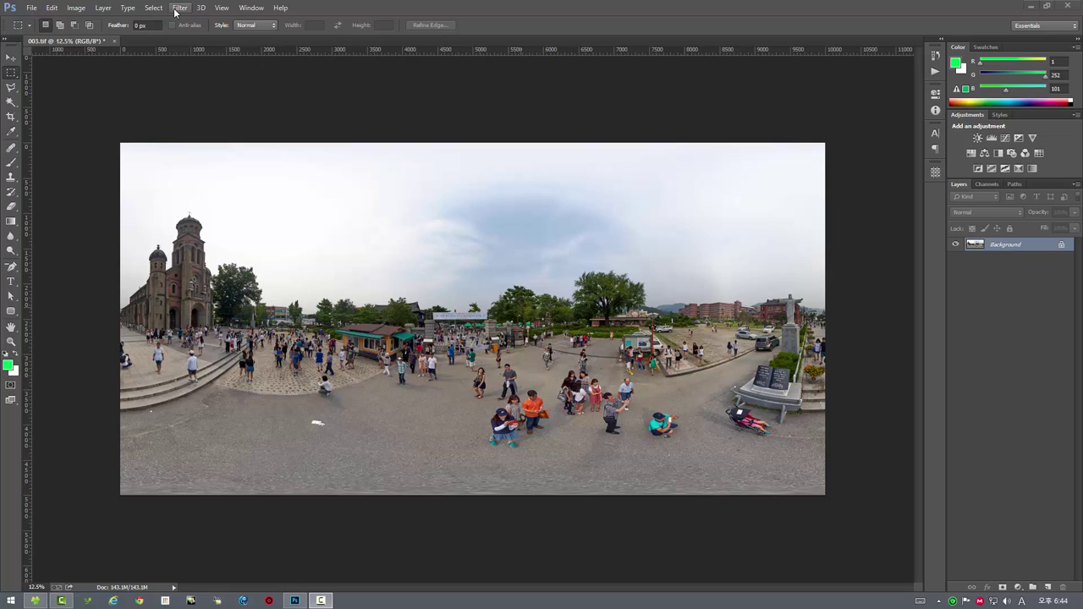
Step: Start the Panorama Tools Extract filter, then cancel it without applying
{"action": "left_click", "coordinate": [178, 9]}
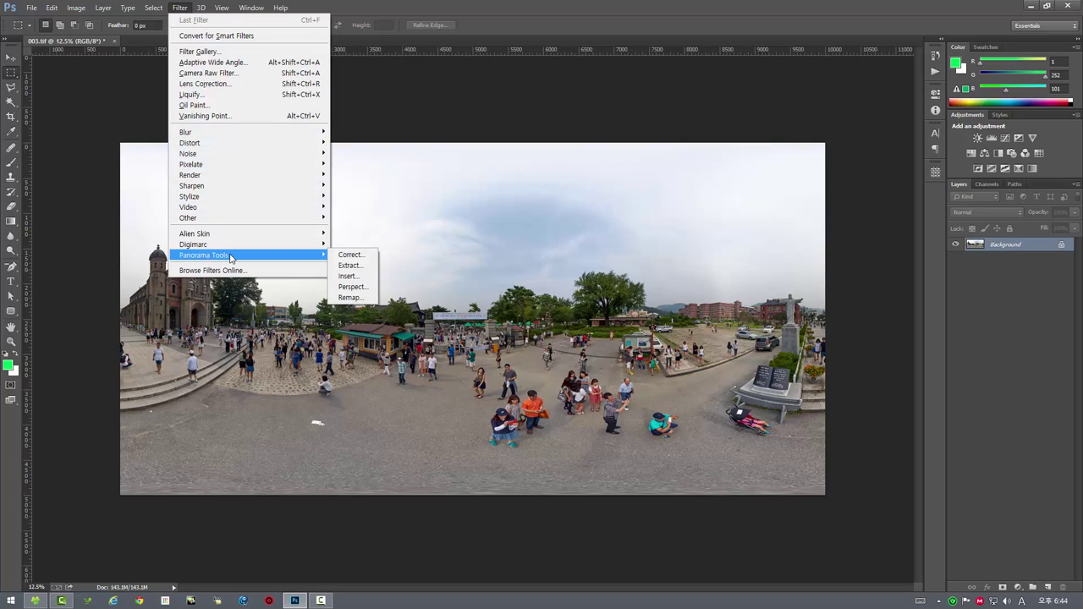
{"action": "mouse_move", "coordinate": [204, 255]}
{"action": "left_click", "coordinate": [367, 269]}
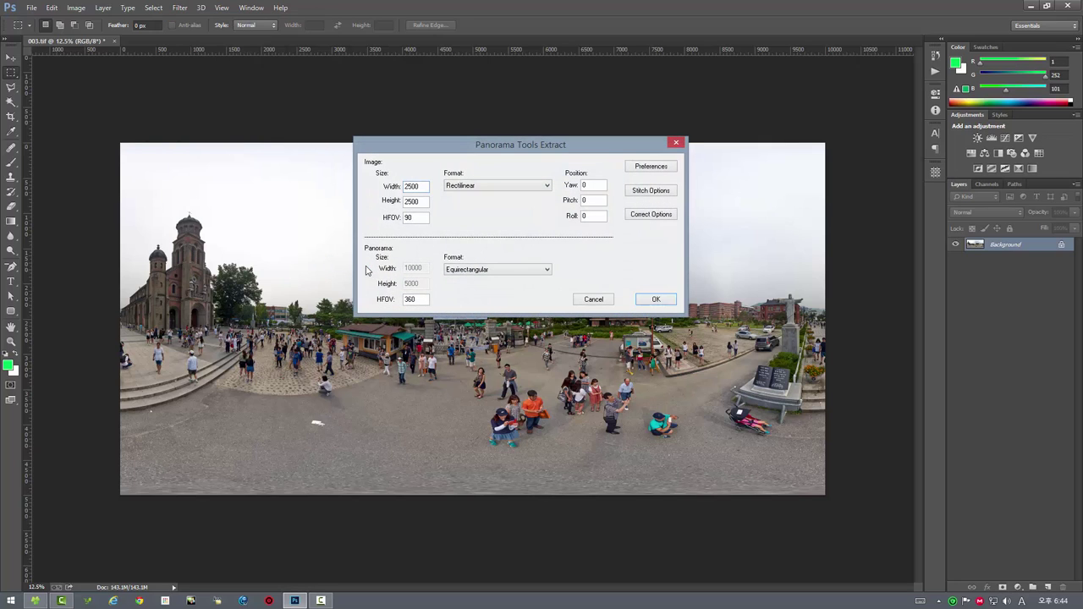
{"action": "left_click_drag", "start_coordinate": [481, 150], "coordinate": [464, 203]}
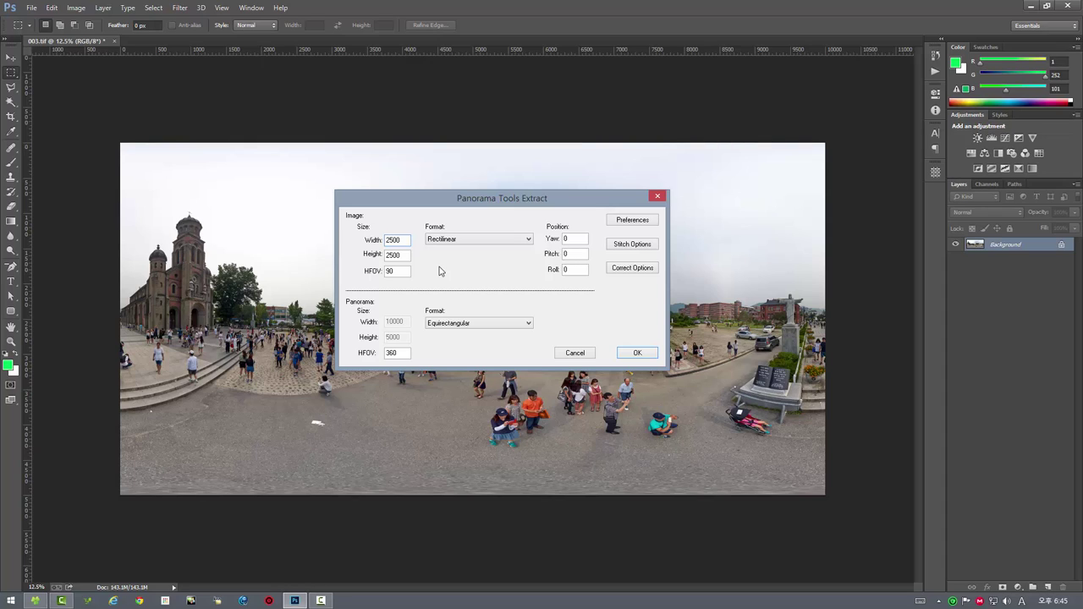
{"action": "left_click", "coordinate": [579, 355]}
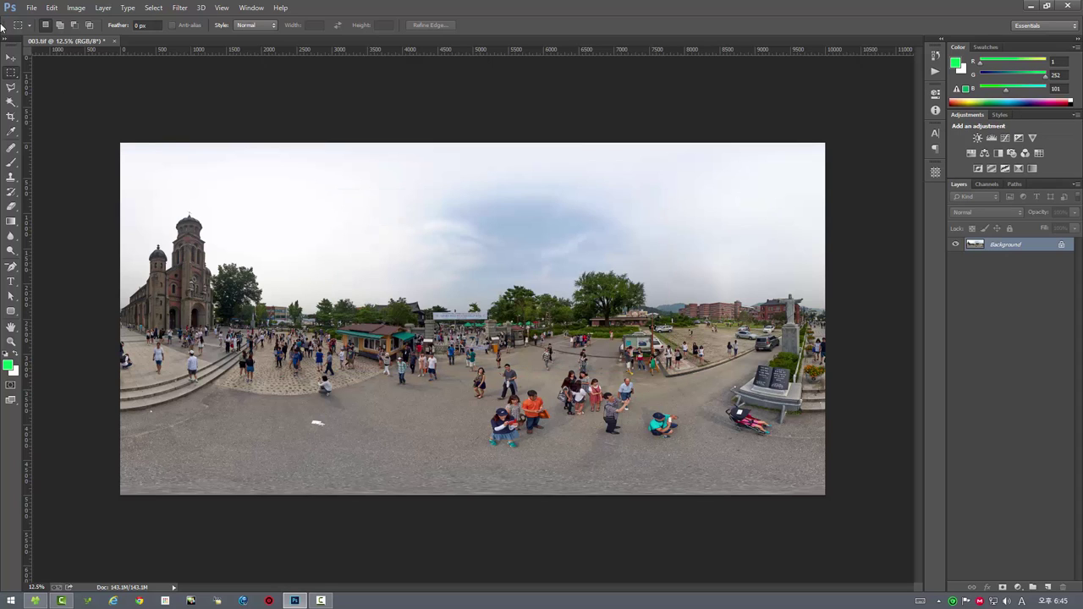
Step: Open the panorama in the Flash panorama viewer via File > Scripts and close its side panel
{"action": "left_click", "coordinate": [32, 8]}
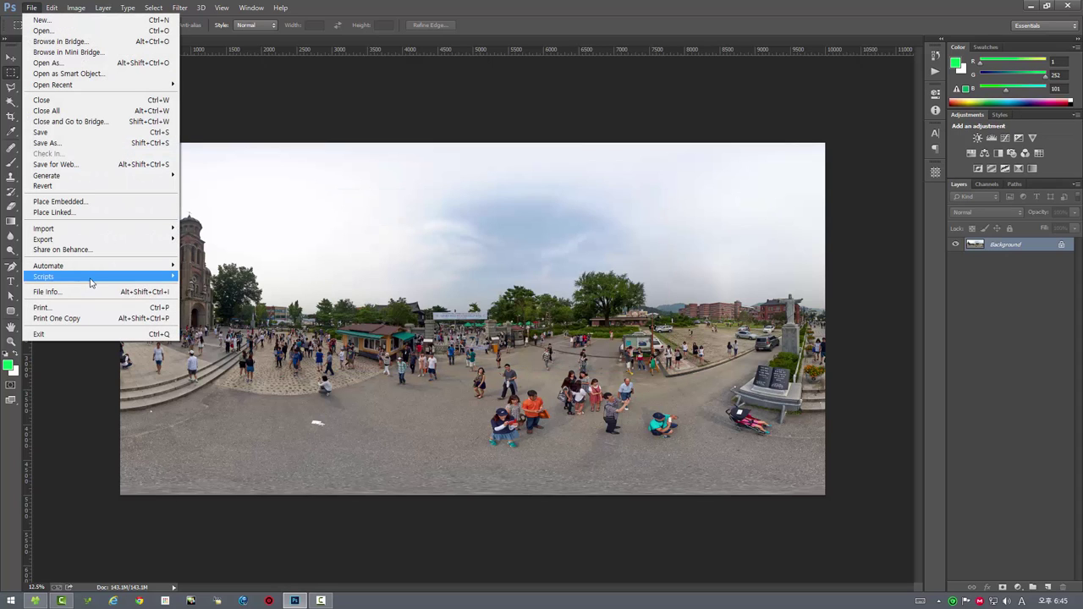
{"action": "mouse_move", "coordinate": [44, 276]}
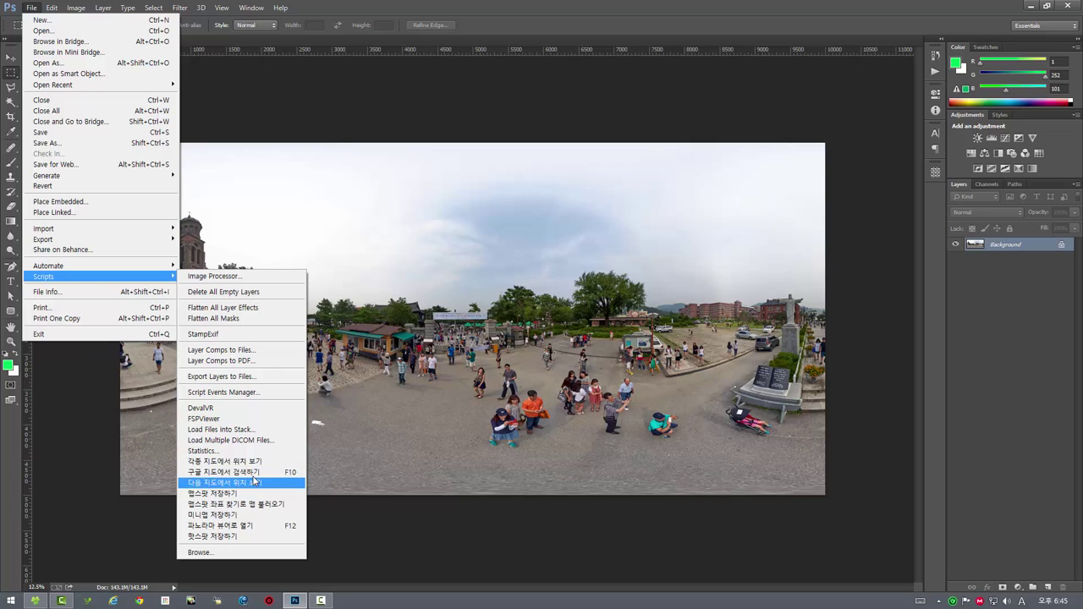
{"action": "left_click", "coordinate": [267, 528]}
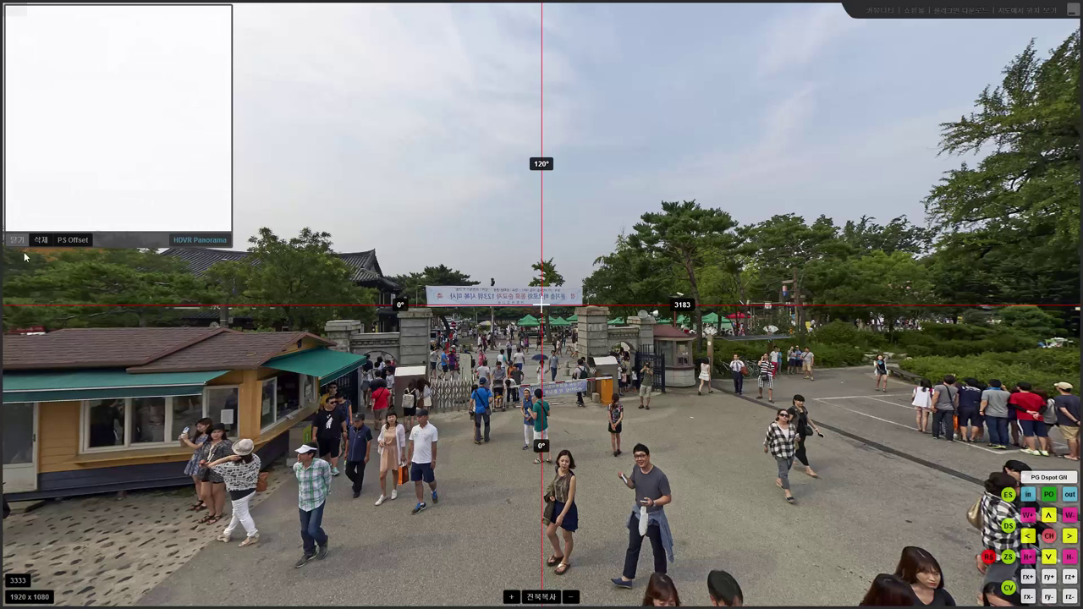
{"action": "left_click", "coordinate": [17, 241]}
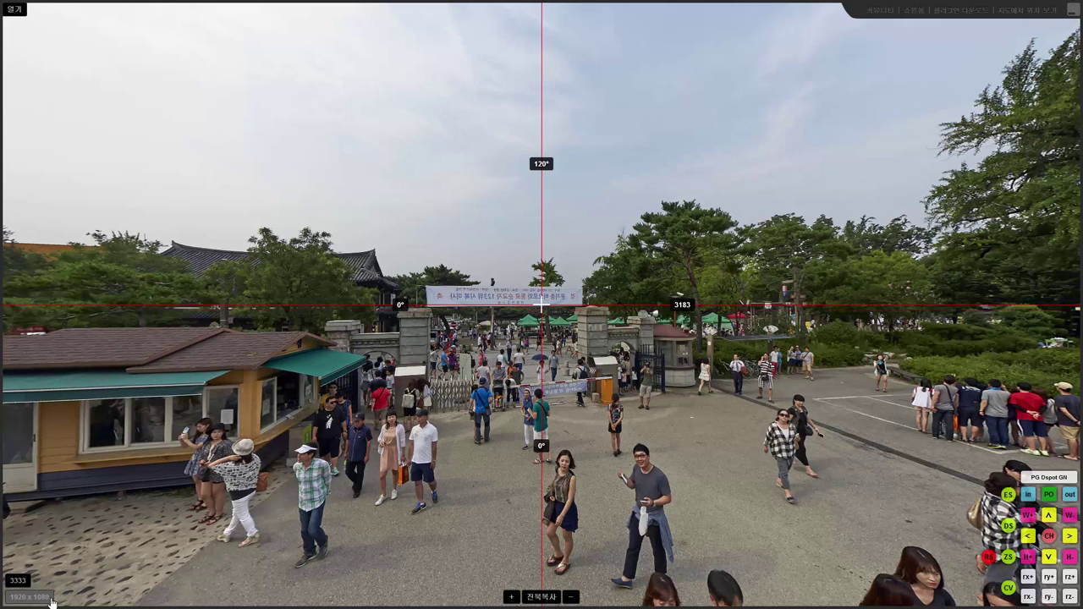
Step: Move and shrink the viewer into a small window over the Photoshop panorama, closing its overlay panel
{"action": "left_click", "coordinate": [1072, 9]}
{"action": "left_click_drag", "start_coordinate": [451, 29], "coordinate": [564, 125]}
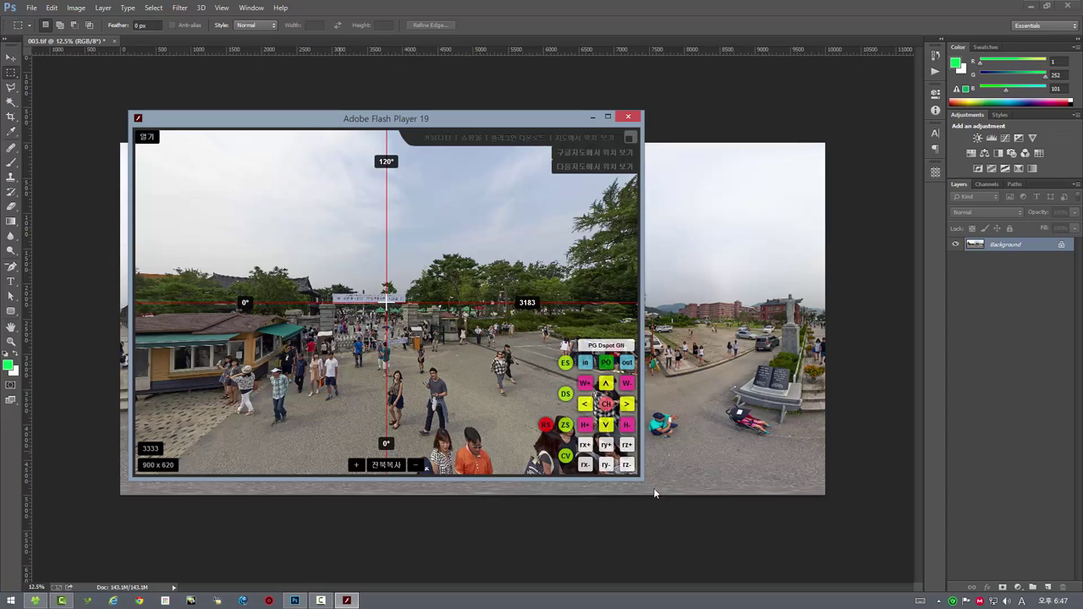
{"action": "mouse_move", "coordinate": [644, 478]}
{"action": "left_mouse_down"}
{"action": "mouse_move", "coordinate": [574, 434]}
{"action": "mouse_move", "coordinate": [438, 478]}
{"action": "mouse_move", "coordinate": [514, 497]}
{"action": "mouse_move", "coordinate": [736, 508]}
{"action": "left_mouse_up"}
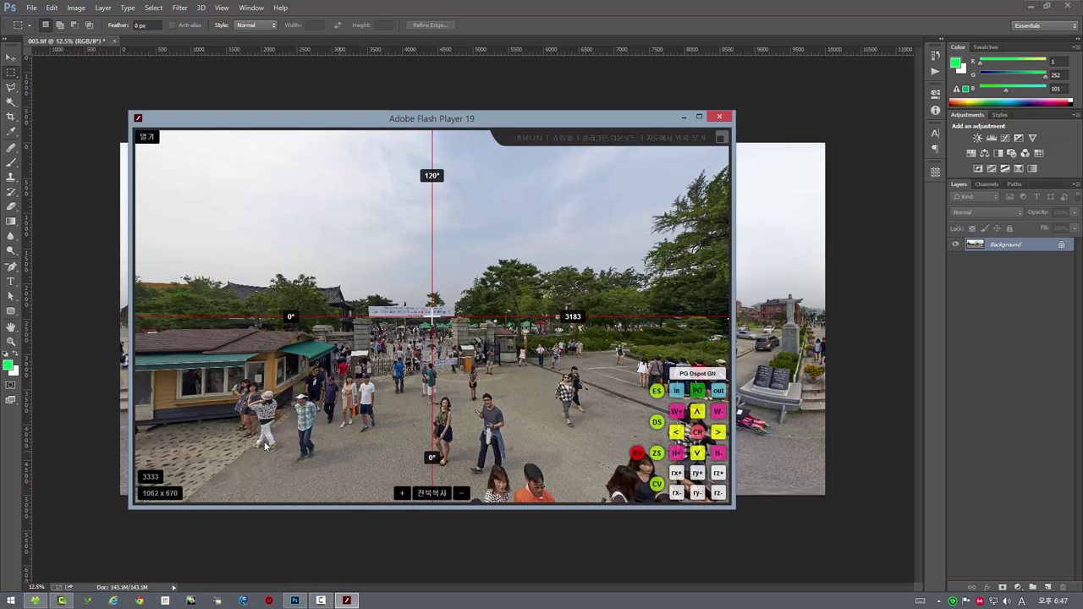
{"action": "left_click", "coordinate": [721, 117]}
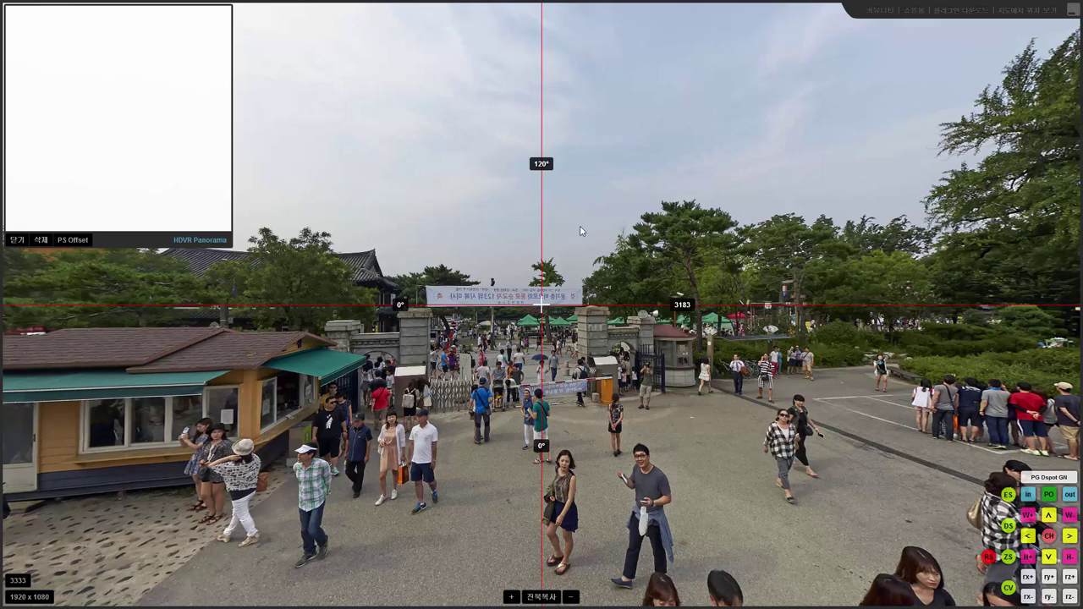
{"action": "left_click", "coordinate": [17, 239]}
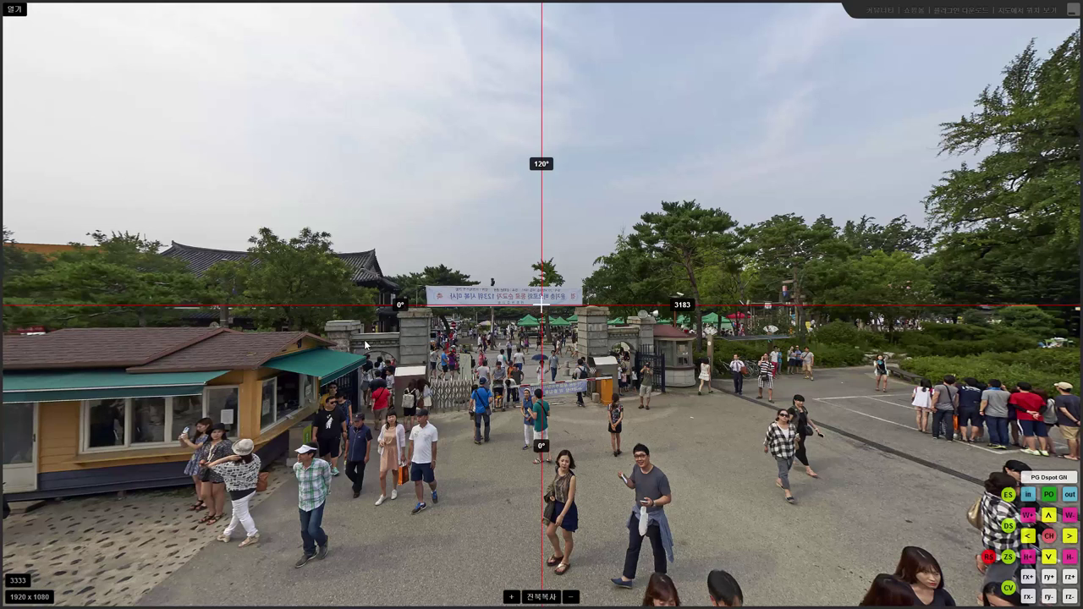
Step: In Panorama Tools Extract, set output width and height both to 3333
{"action": "left_click", "coordinate": [1073, 12]}
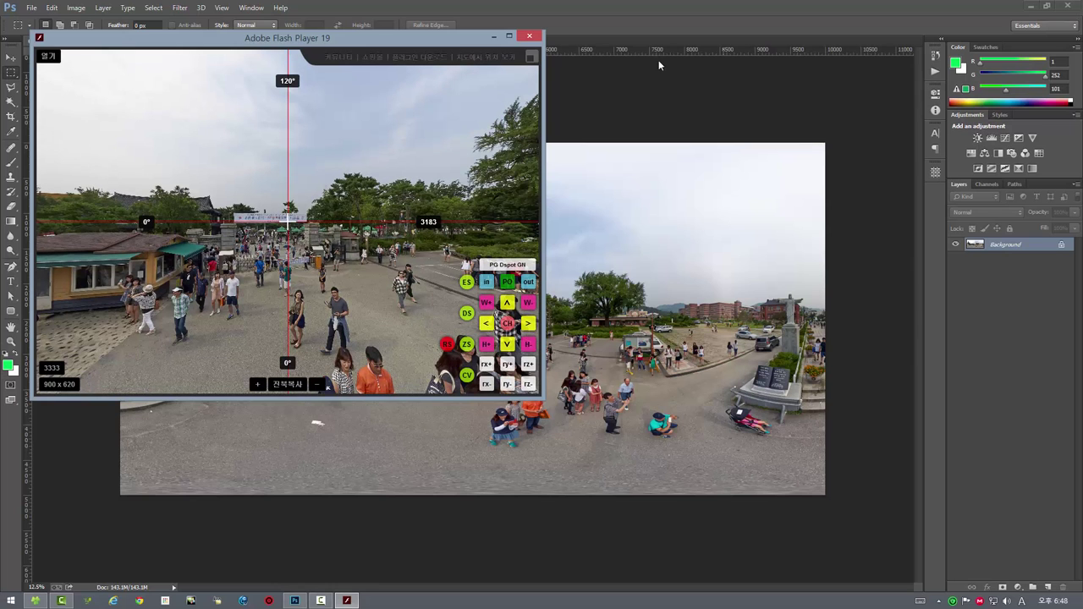
{"action": "left_click", "coordinate": [564, 10]}
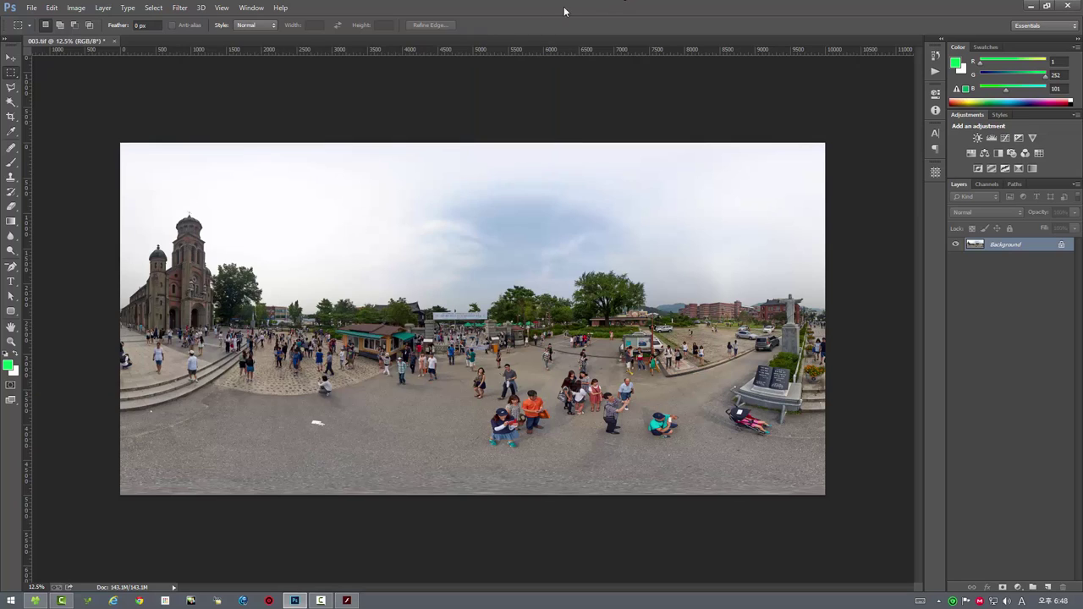
{"action": "left_click", "coordinate": [179, 8]}
{"action": "mouse_move", "coordinate": [203, 255]}
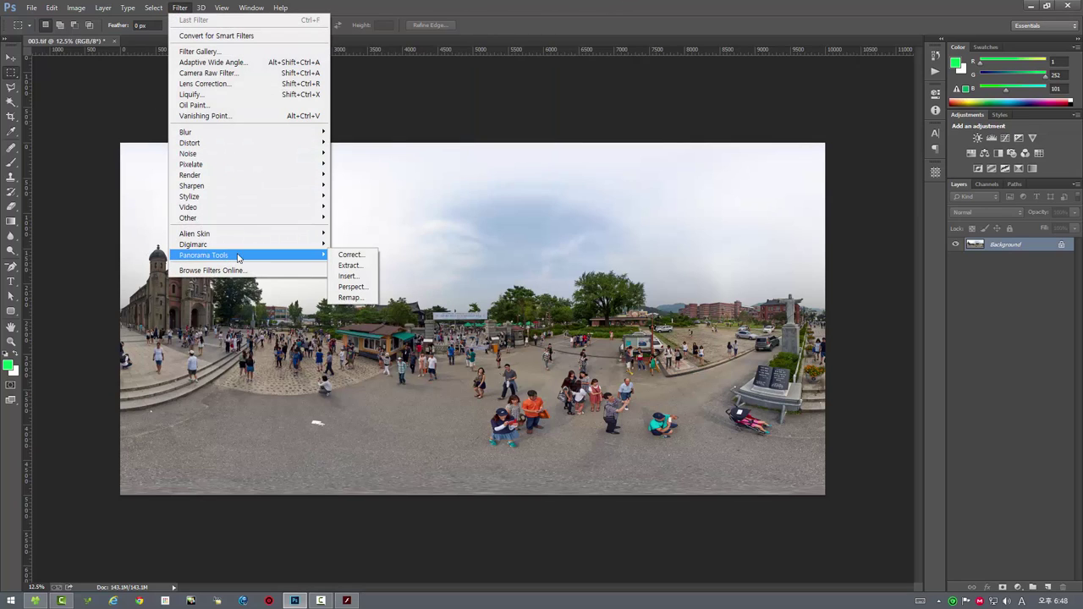
{"action": "left_click", "coordinate": [355, 273]}
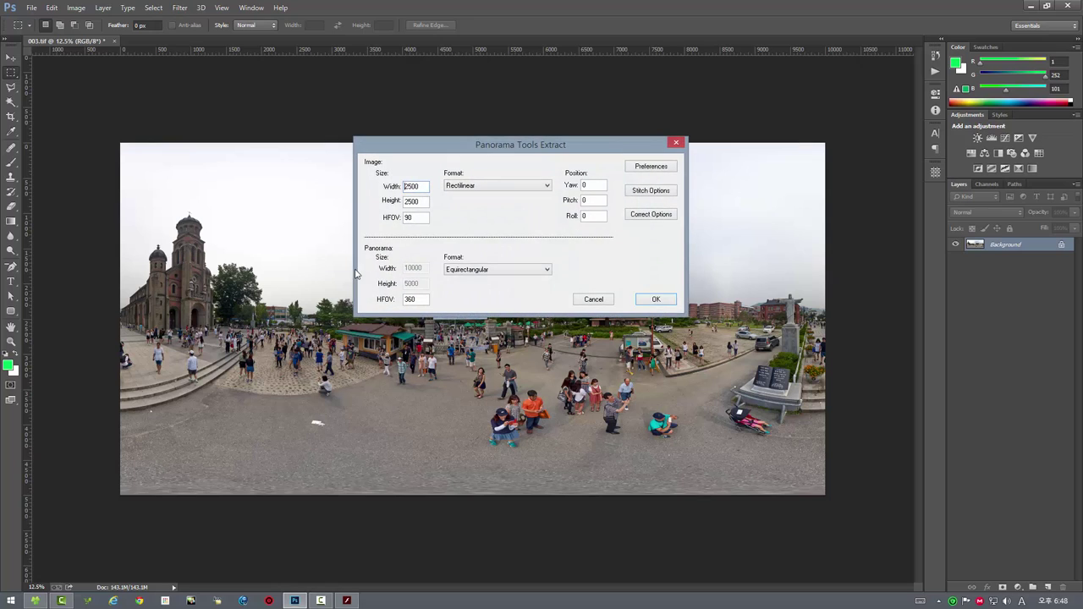
{"action": "left_click_drag", "start_coordinate": [359, 186], "coordinate": [357, 186]}
{"action": "type", "text": "3333"}
{"action": "left_click_drag", "start_coordinate": [419, 203], "coordinate": [339, 203]}
{"action": "left_click_drag", "start_coordinate": [425, 186], "coordinate": [369, 185]}
{"action": "double_click", "coordinate": [416, 200]}
{"action": "type", "text": "3333"}
Step: Set the horizontal field of view to 120° and run the extraction
{"action": "left_click", "coordinate": [346, 602]}
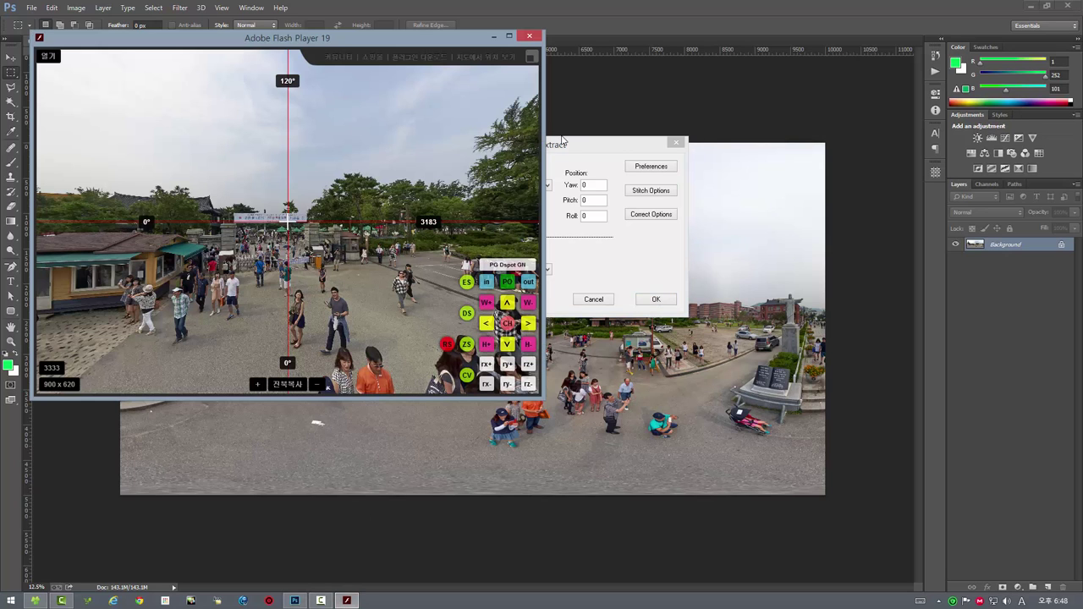
{"action": "left_click", "coordinate": [565, 143]}
{"action": "key", "text": "Tab"}
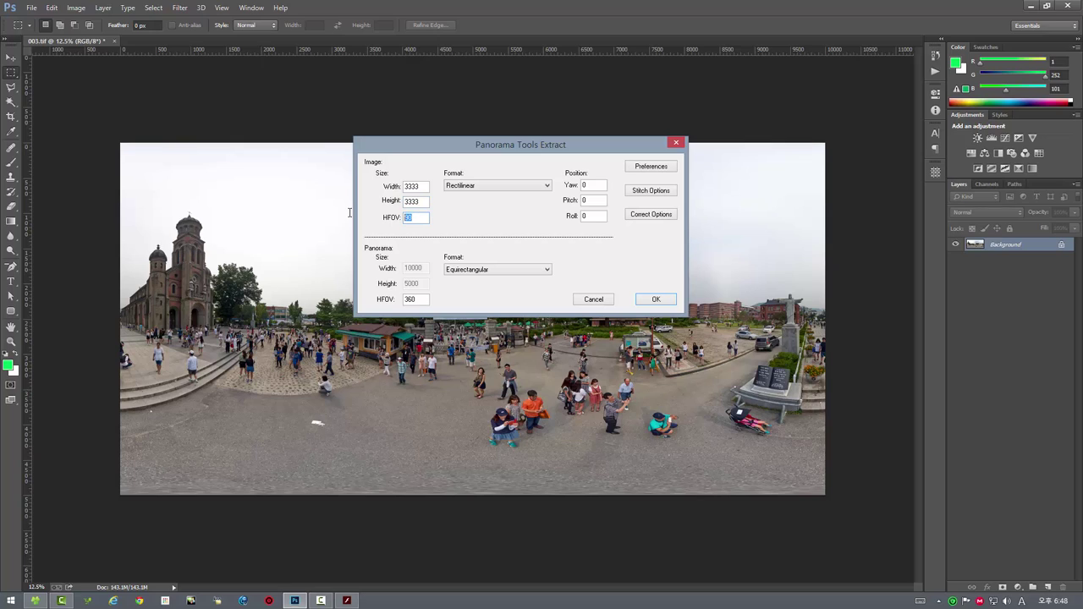
{"action": "type", "text": "120"}
{"action": "left_click", "coordinate": [654, 302]}
{"action": "left_click", "coordinate": [654, 302]}
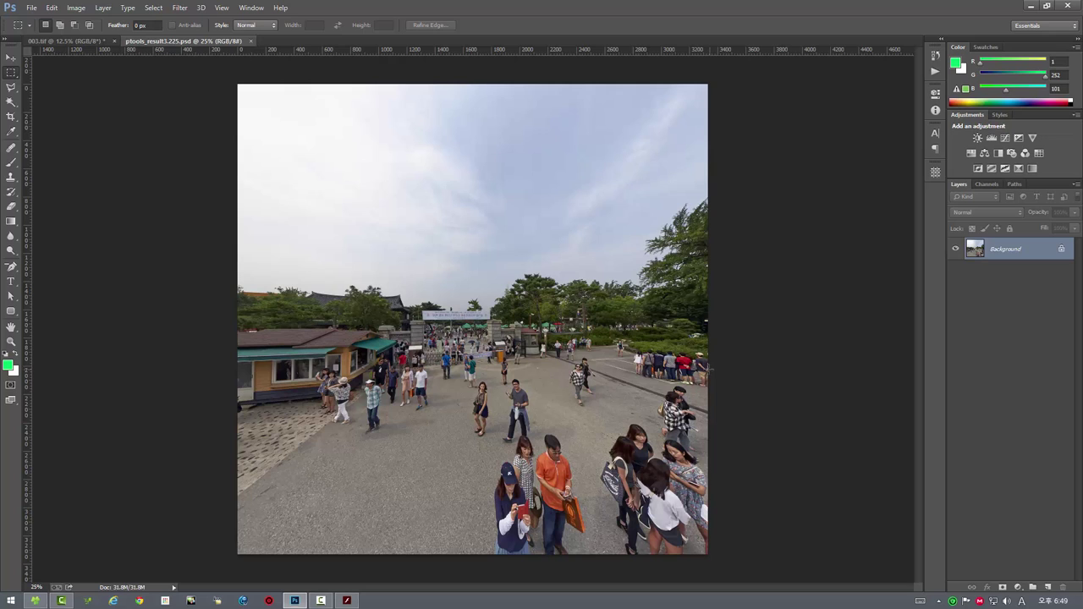
Step: Line the Flash viewer window up over the extracted square image, then return to Photoshop
{"action": "left_click", "coordinate": [346, 599]}
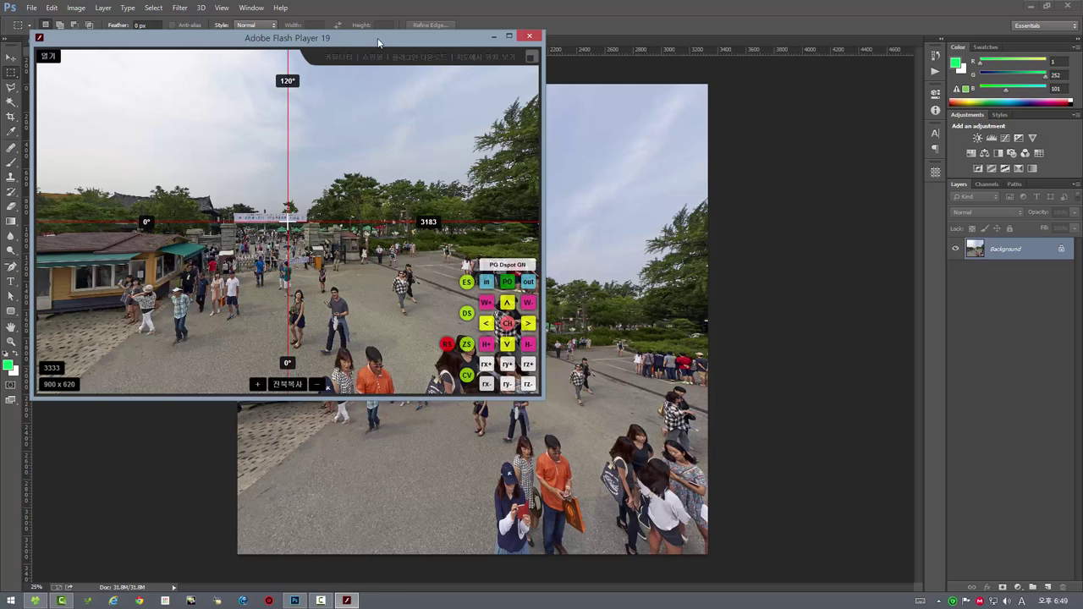
{"action": "mouse_move", "coordinate": [379, 42]}
{"action": "left_mouse_down"}
{"action": "mouse_move", "coordinate": [640, 94]}
{"action": "mouse_move", "coordinate": [623, 108]}
{"action": "left_mouse_up"}
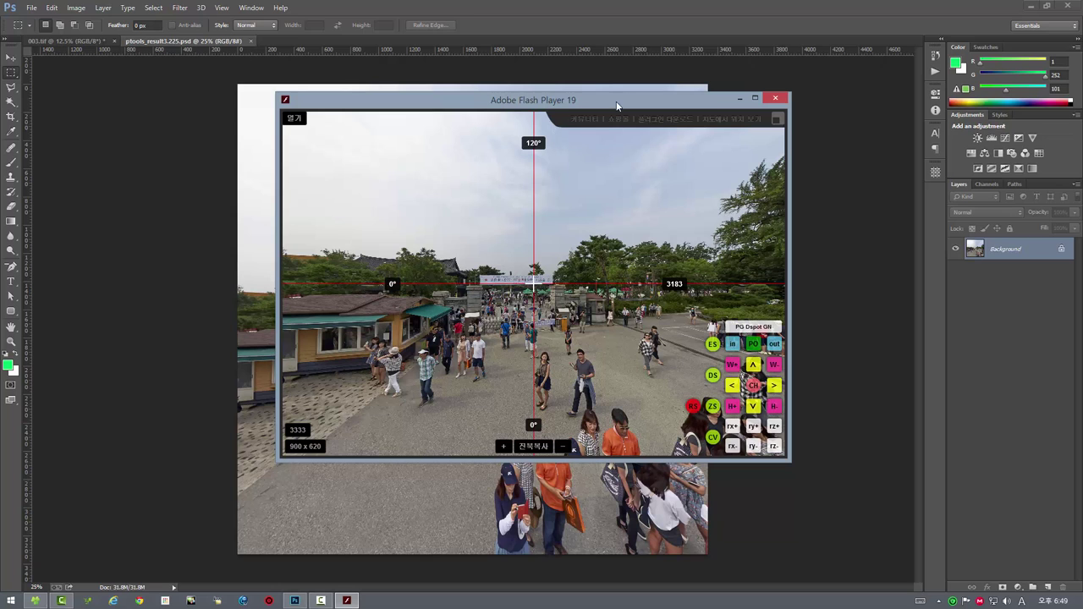
{"action": "left_click_drag", "start_coordinate": [635, 100], "coordinate": [528, 136]}
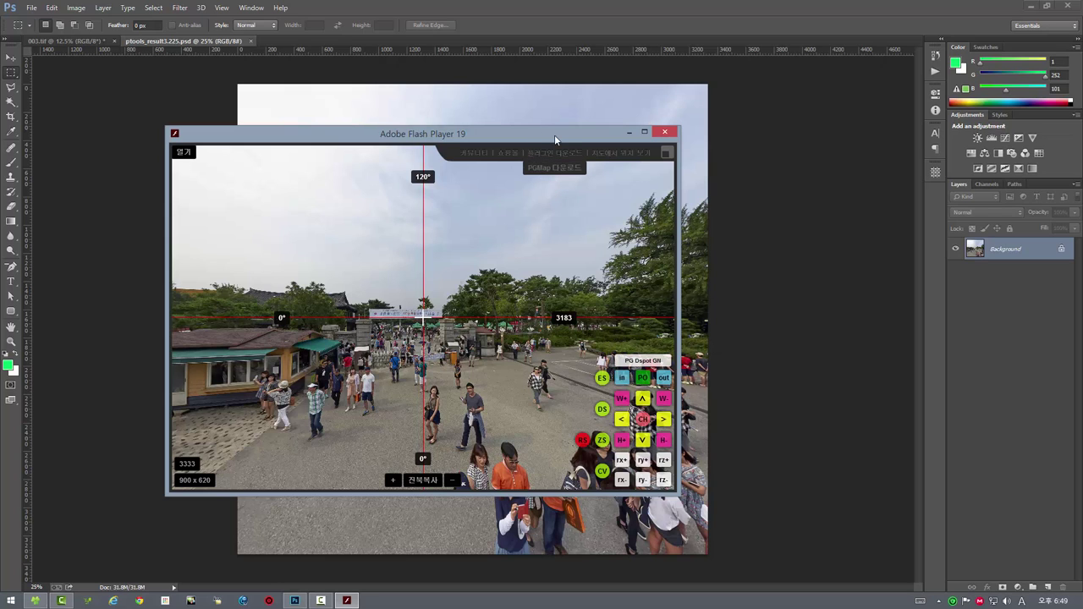
{"action": "left_click_drag", "start_coordinate": [554, 135], "coordinate": [605, 132]}
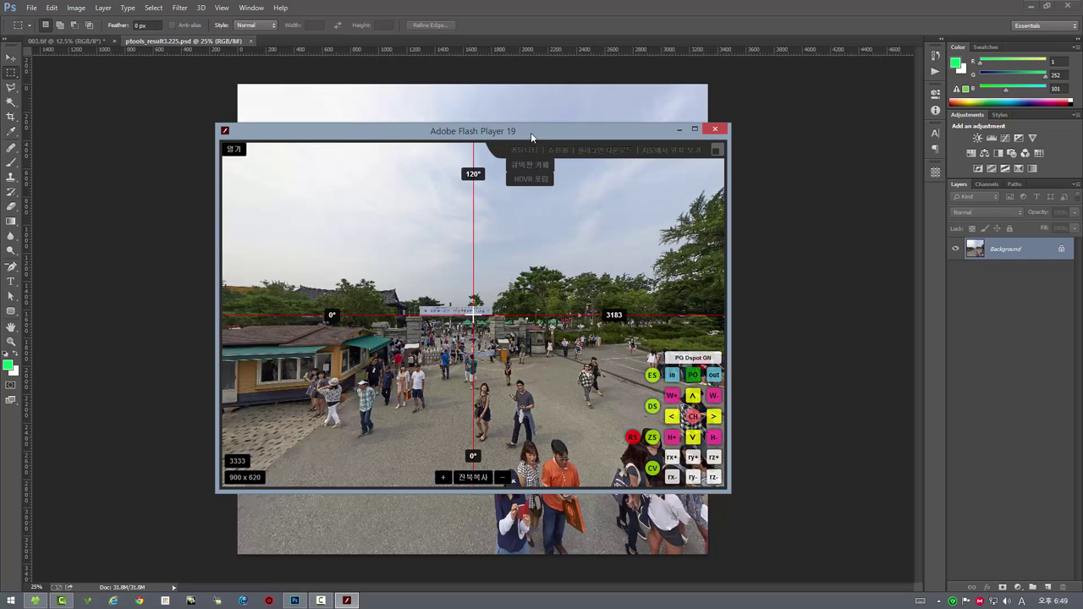
{"action": "left_click_drag", "start_coordinate": [534, 130], "coordinate": [542, 143]}
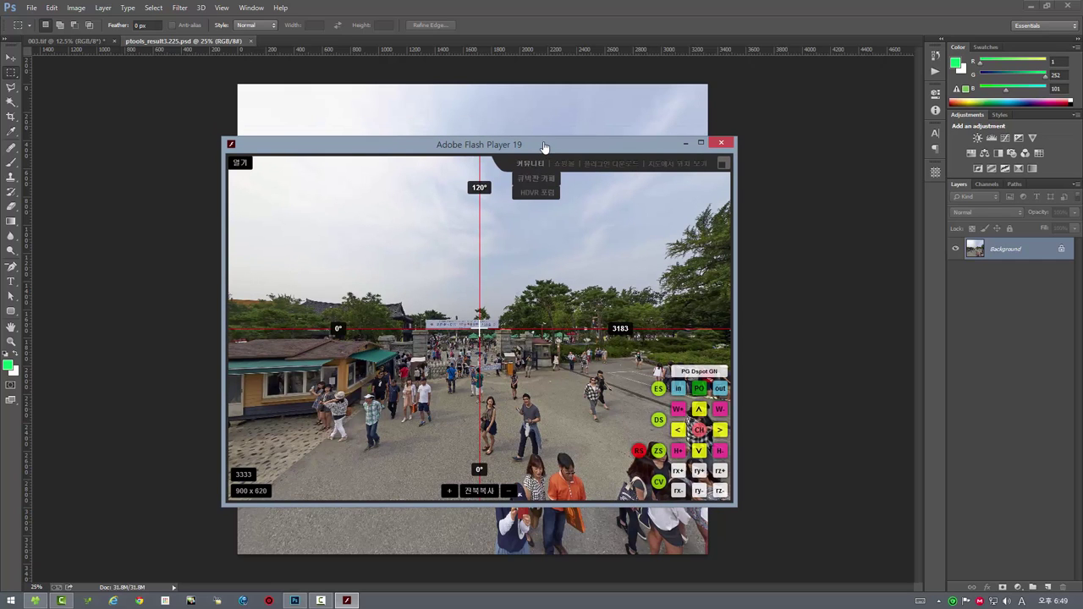
{"action": "left_click", "coordinate": [572, 8]}
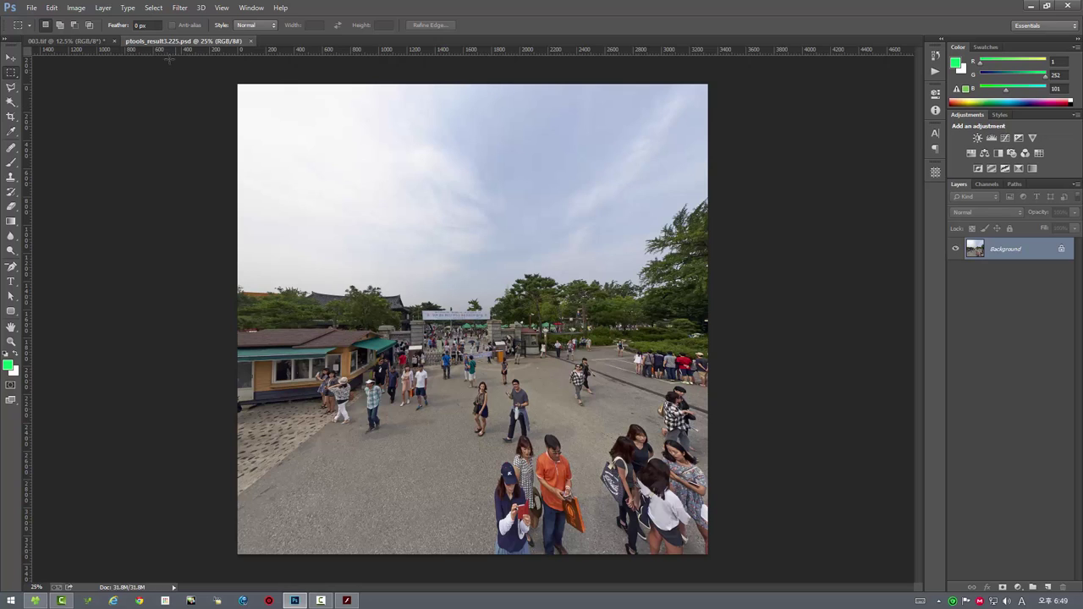
Step: Screen-capture the full-screen viewer's 120° park-entrance view into Photoshop as 이미지 386.png
{"action": "left_click", "coordinate": [72, 10]}
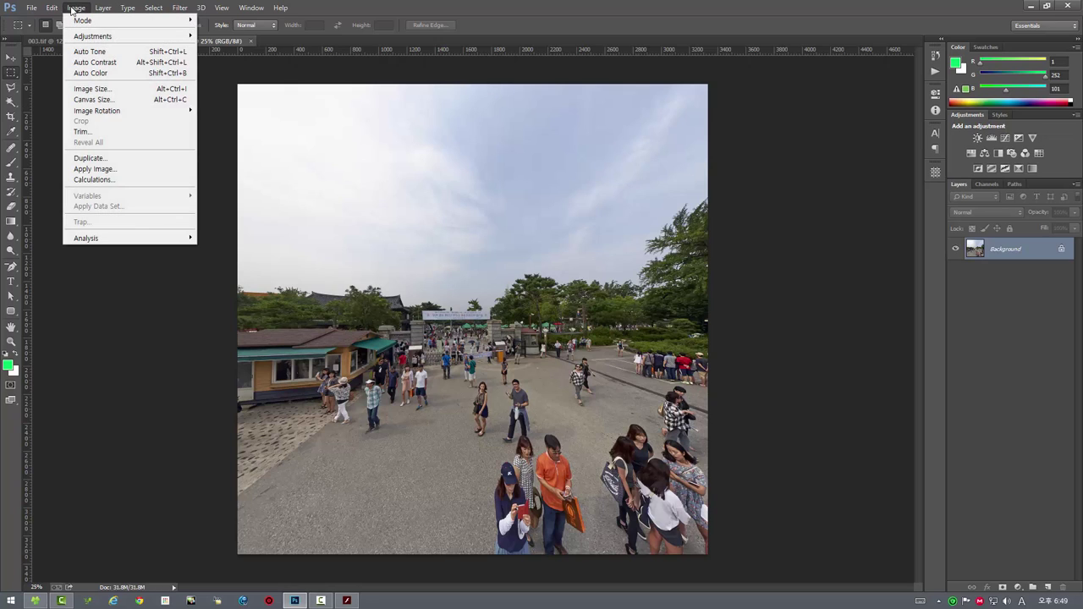
{"action": "left_click", "coordinate": [346, 601]}
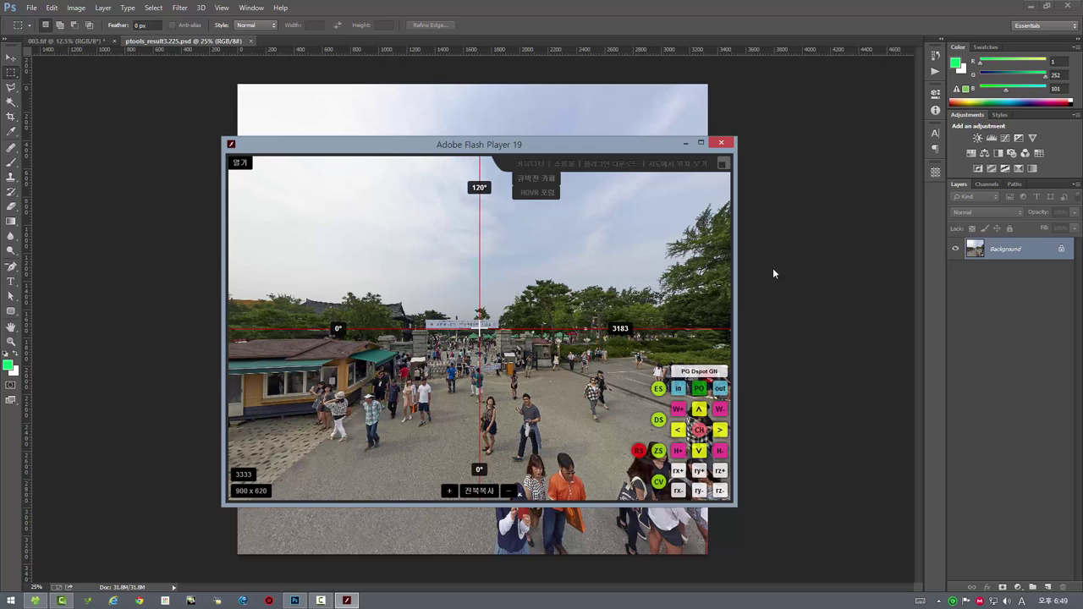
{"action": "left_click", "coordinate": [723, 163]}
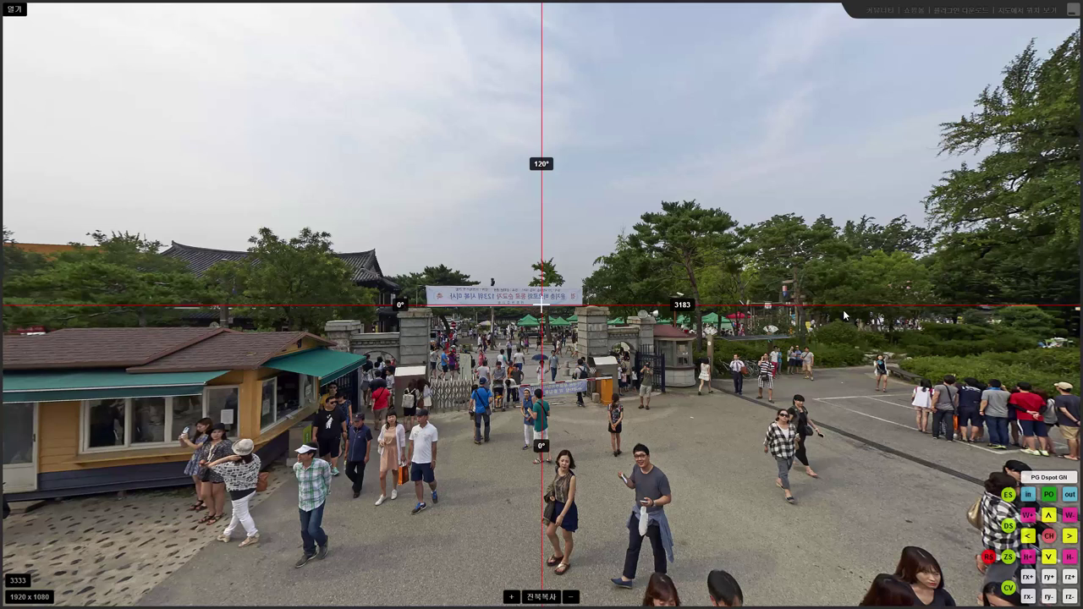
{"action": "key", "text": "Print"}
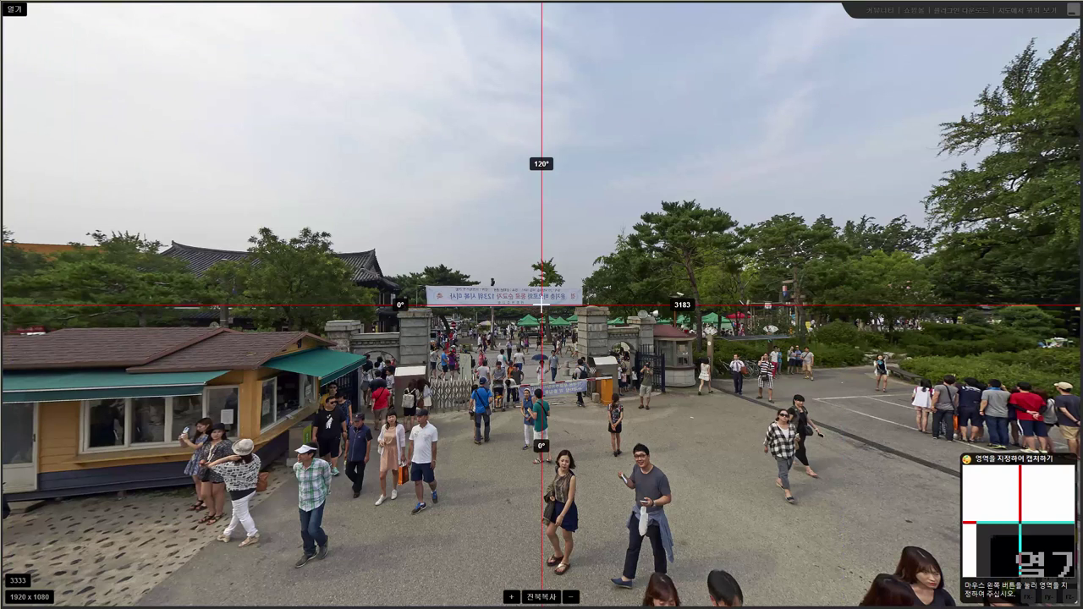
{"action": "mouse_move", "coordinate": [2, 2]}
{"action": "left_mouse_down"}
{"action": "mouse_move", "coordinate": [757, 608]}
{"action": "mouse_move", "coordinate": [1082, 608]}
{"action": "left_mouse_up"}
{"action": "left_click", "coordinate": [3, 3]}
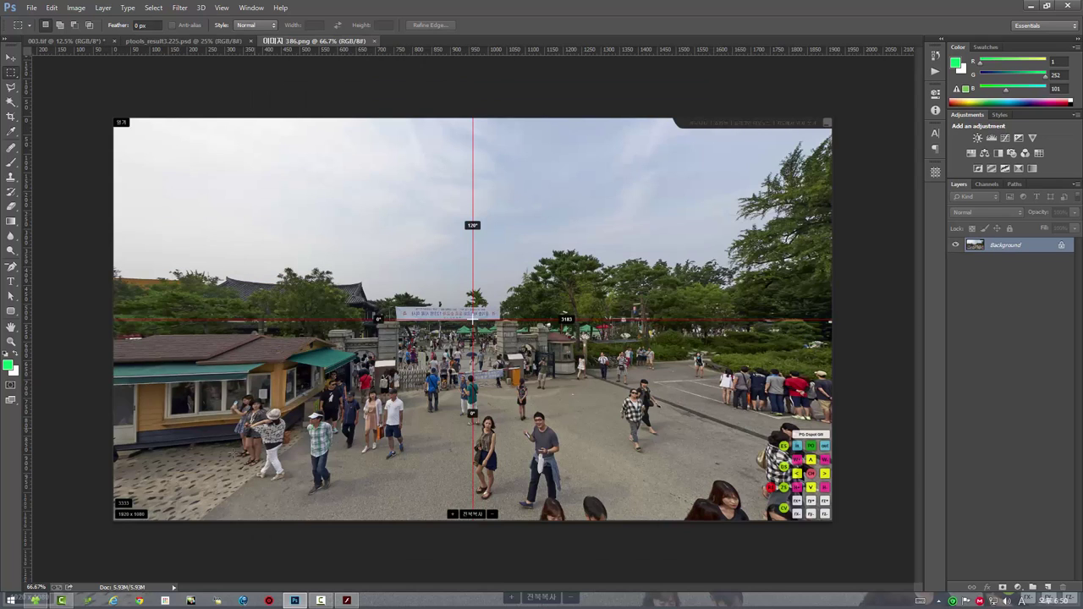
Step: Return the viewer to a window and launch a blank Notepad via the Alt+Space launcher
{"action": "left_click", "coordinate": [347, 602]}
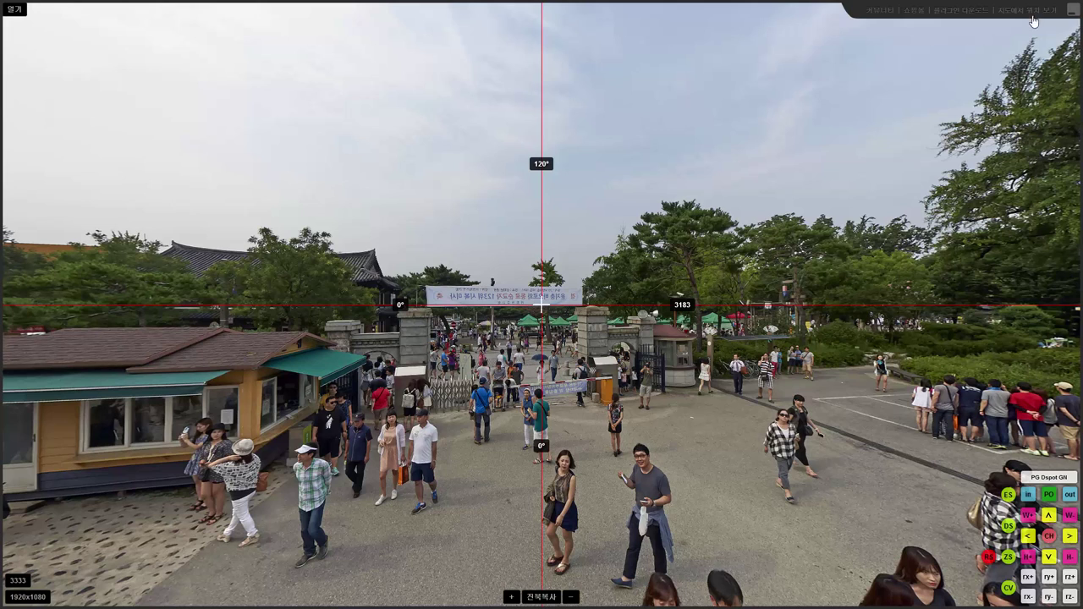
{"action": "left_click", "coordinate": [1073, 9]}
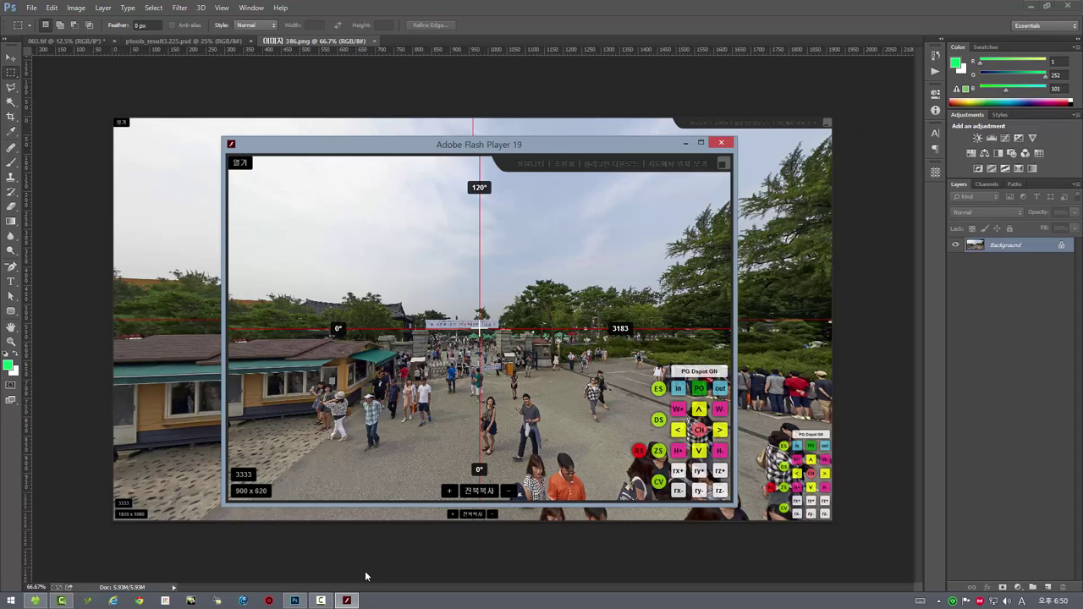
{"action": "key", "text": "alt+space"}
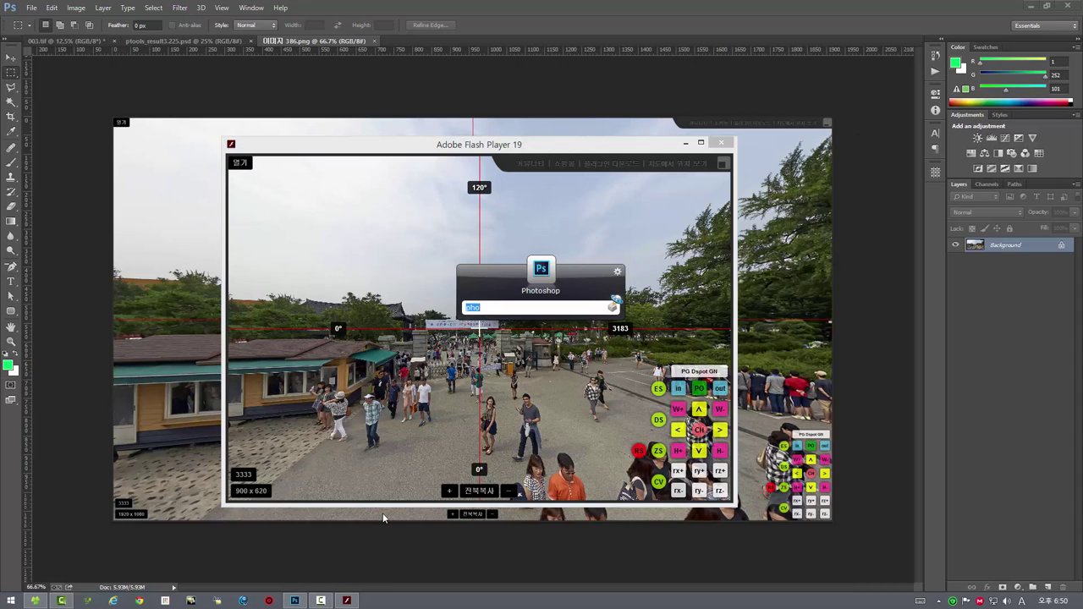
{"action": "type", "text": "n"}
{"action": "key", "text": "Return"}
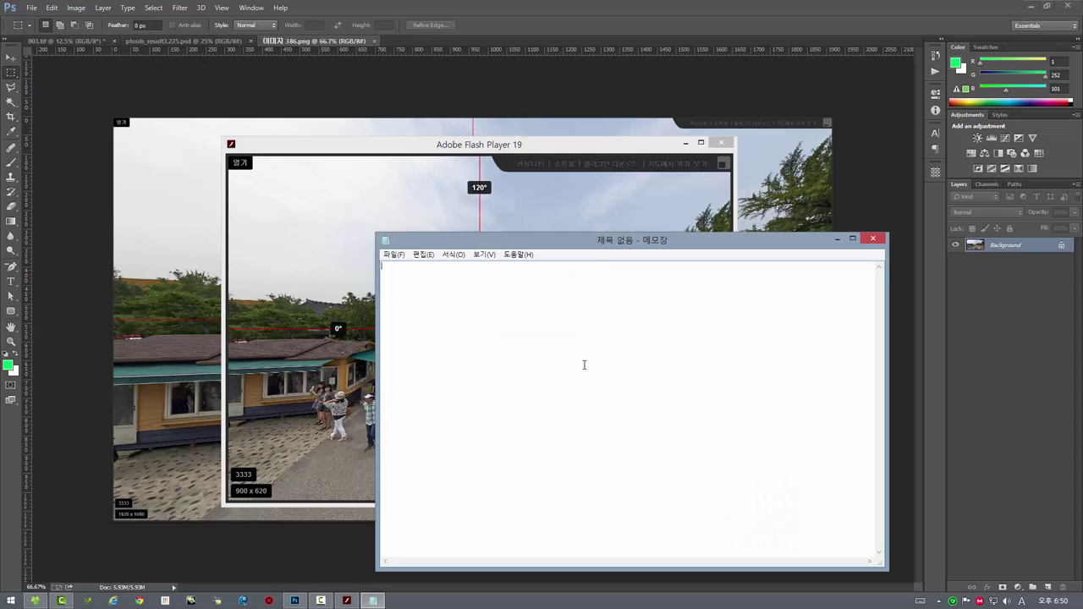
Step: Paste the view size 3333x1875 into Notepad and copy the 3333 width
{"action": "type", "text": "3333x1875"}
{"action": "left_click_drag", "start_coordinate": [456, 245], "coordinate": [466, 264]}
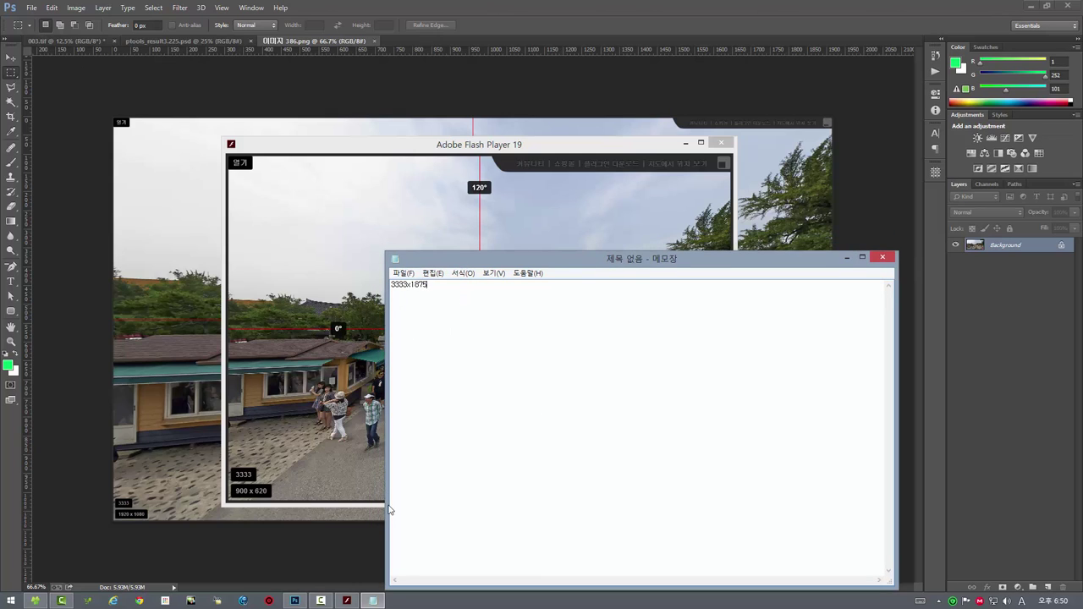
{"action": "left_click", "coordinate": [347, 601]}
{"action": "mouse_move", "coordinate": [677, 164]}
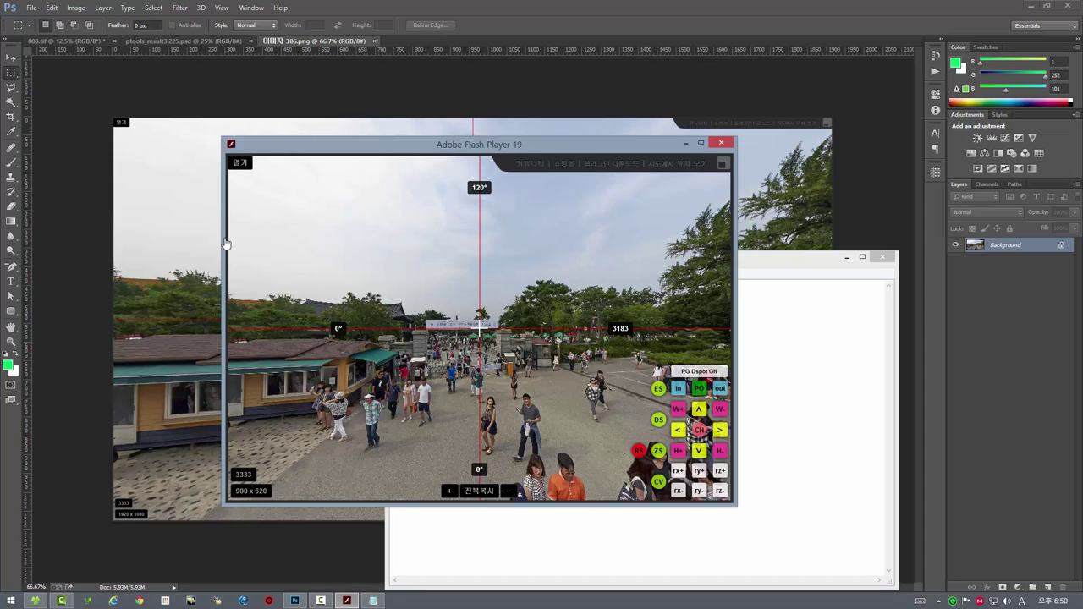
{"action": "left_click", "coordinate": [723, 164]}
{"action": "left_click", "coordinate": [1073, 12]}
{"action": "left_click", "coordinate": [764, 265]}
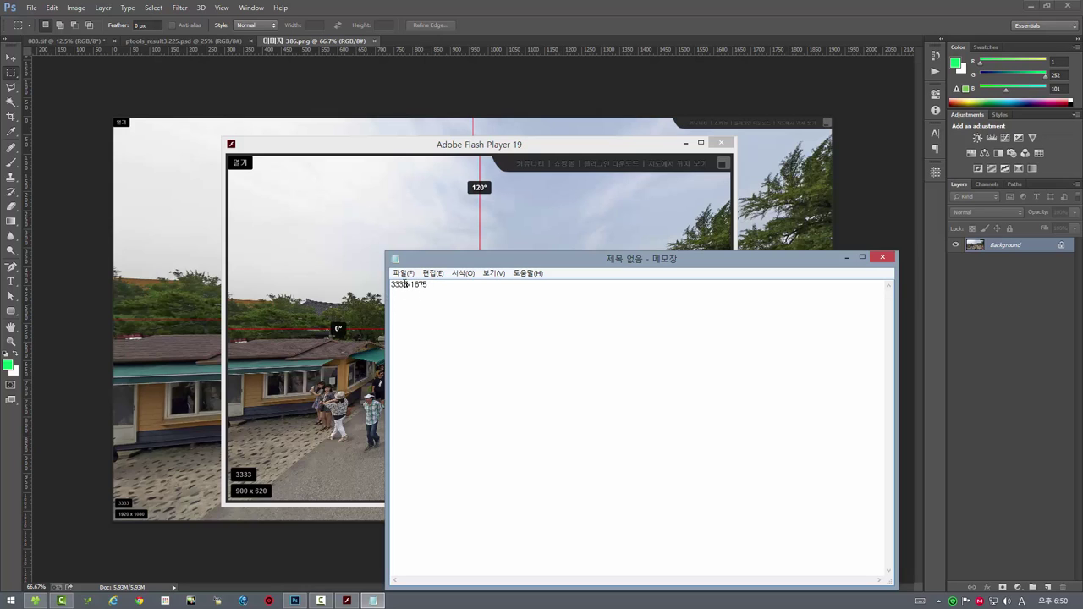
{"action": "left_click_drag", "start_coordinate": [407, 284], "coordinate": [391, 286]}
Step: Start Panorama Tools Extract on the 003.tif panorama
{"action": "left_click", "coordinate": [67, 40]}
{"action": "left_click", "coordinate": [180, 8]}
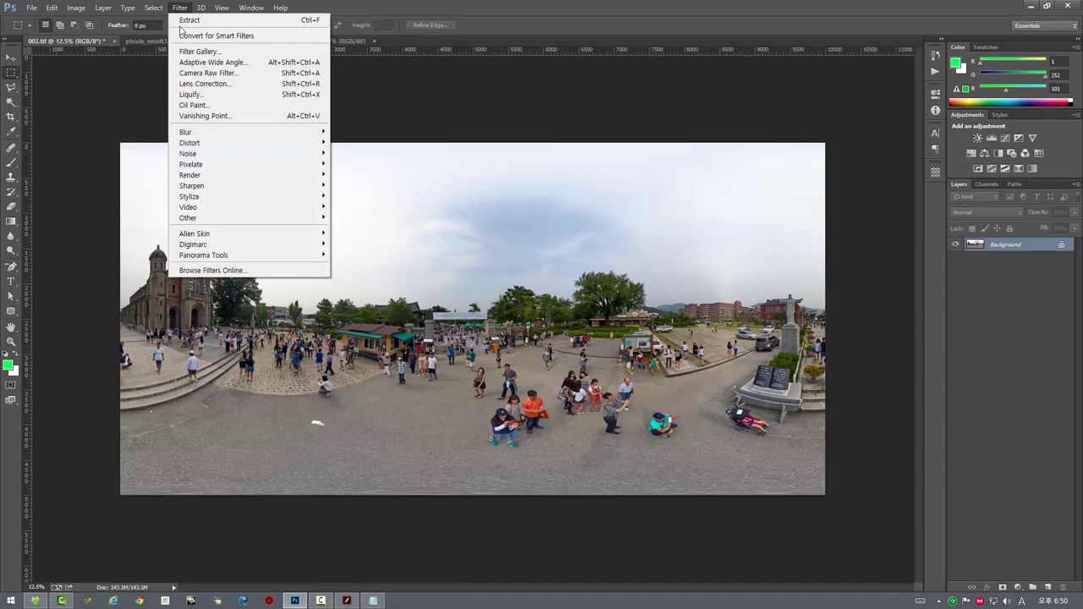
{"action": "left_click", "coordinate": [348, 264]}
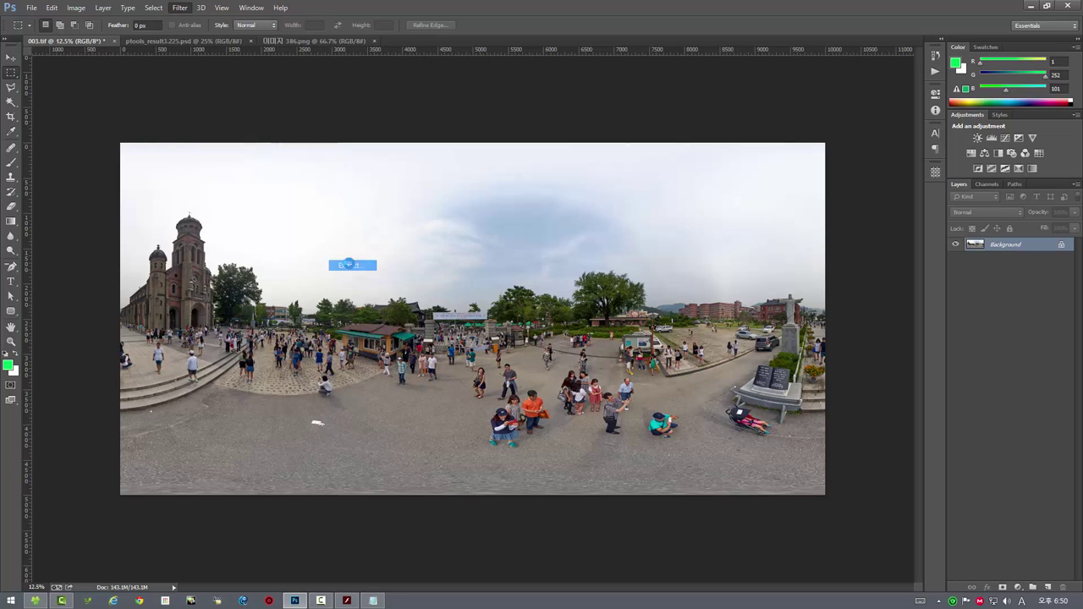
Step: Copy 1875 from the note and paste it as the Extract output height
{"action": "left_click_drag", "start_coordinate": [420, 186], "coordinate": [386, 186]}
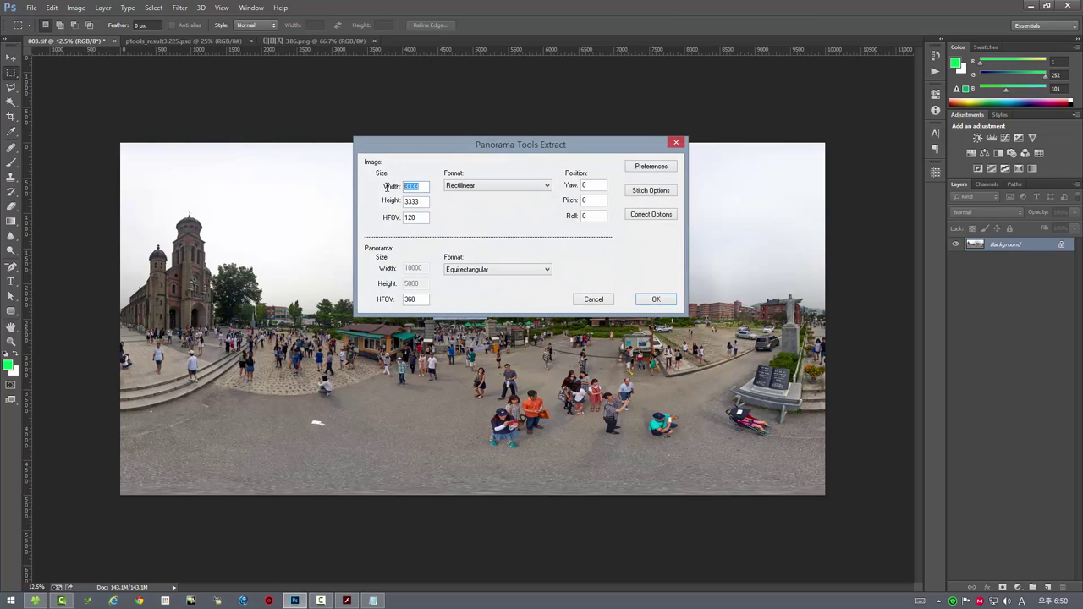
{"action": "left_click", "coordinate": [372, 601]}
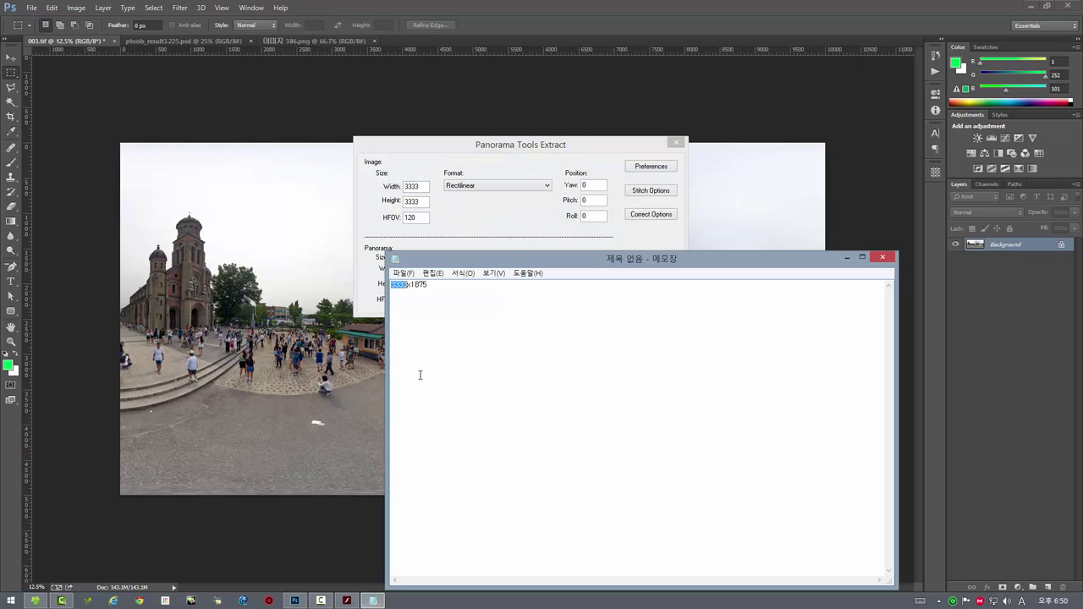
{"action": "left_click_drag", "start_coordinate": [428, 285], "coordinate": [411, 286]}
{"action": "left_click", "coordinate": [417, 202]}
{"action": "double_click", "coordinate": [417, 201]}
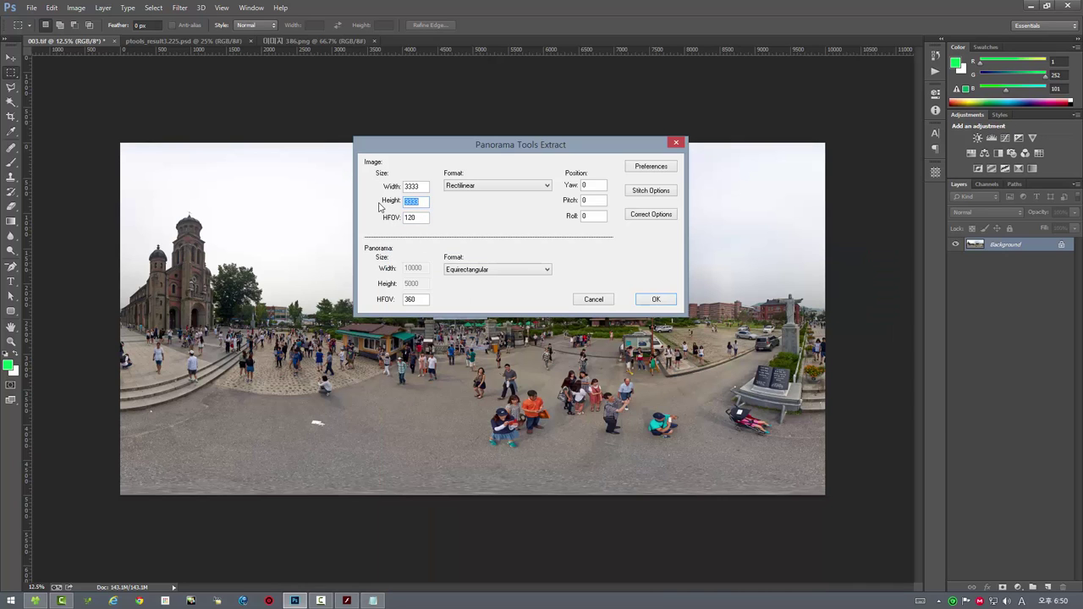
{"action": "type", "text": "1875"}
Step: Run the 3333×1875 extraction and fit both it and 386.png to the window
{"action": "left_click", "coordinate": [656, 300]}
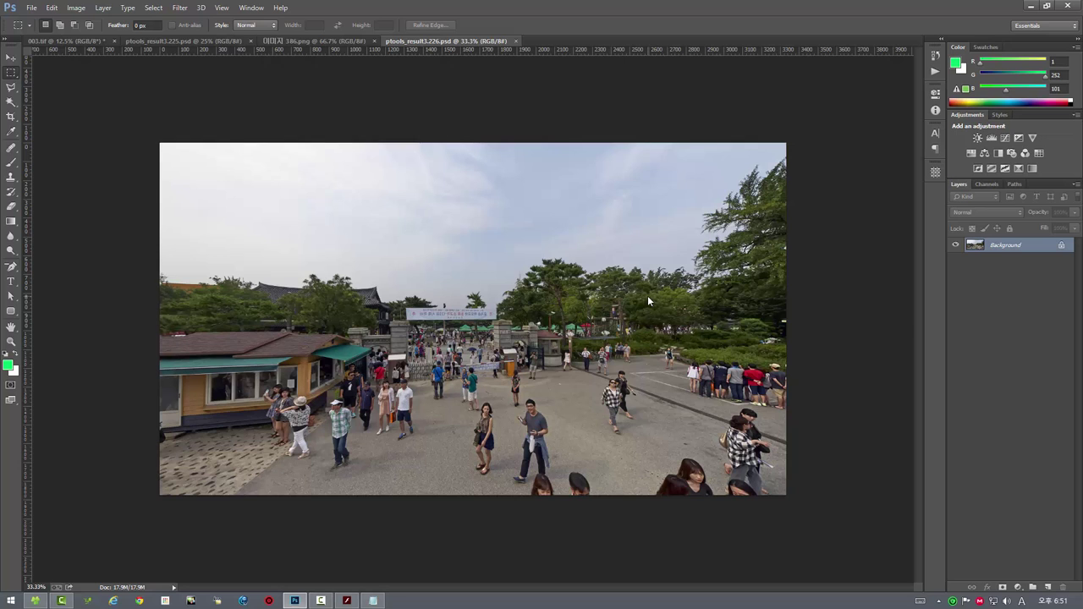
{"action": "key", "text": "ctrl+0"}
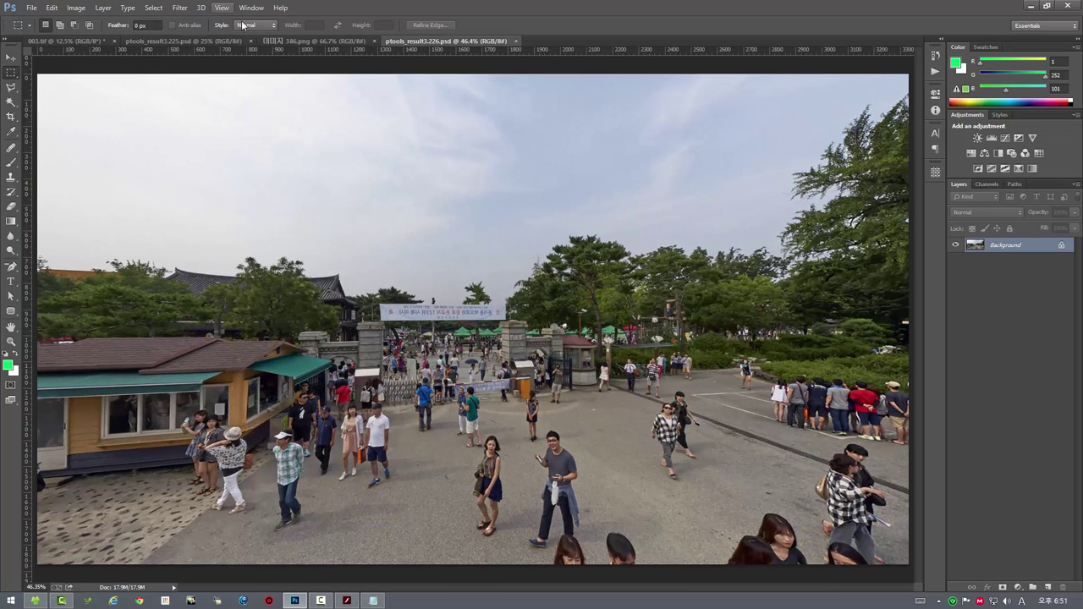
{"action": "left_click", "coordinate": [288, 41]}
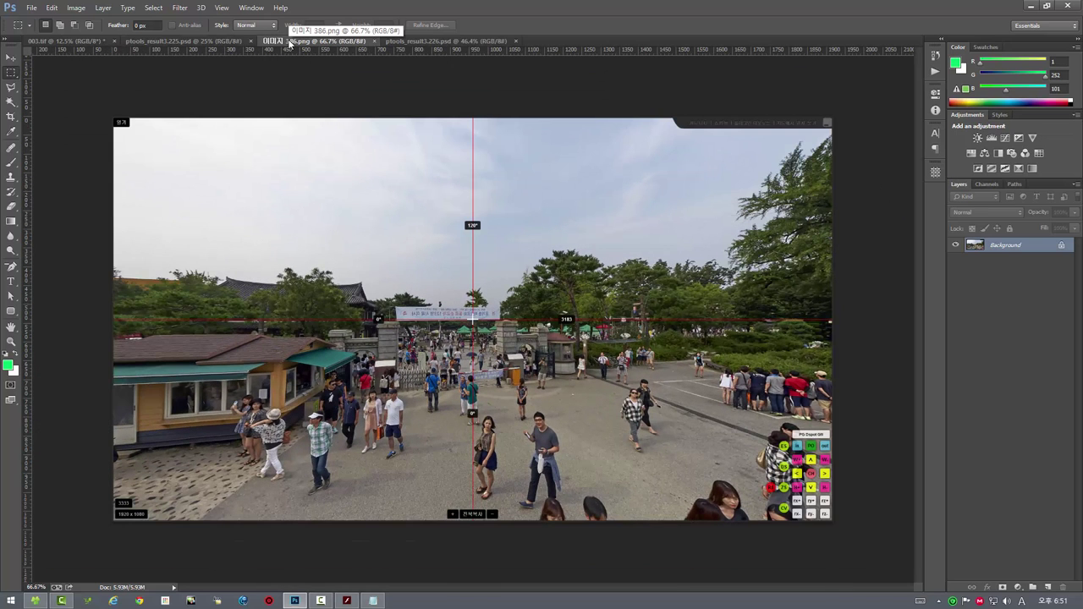
{"action": "key", "text": "ctrl+0"}
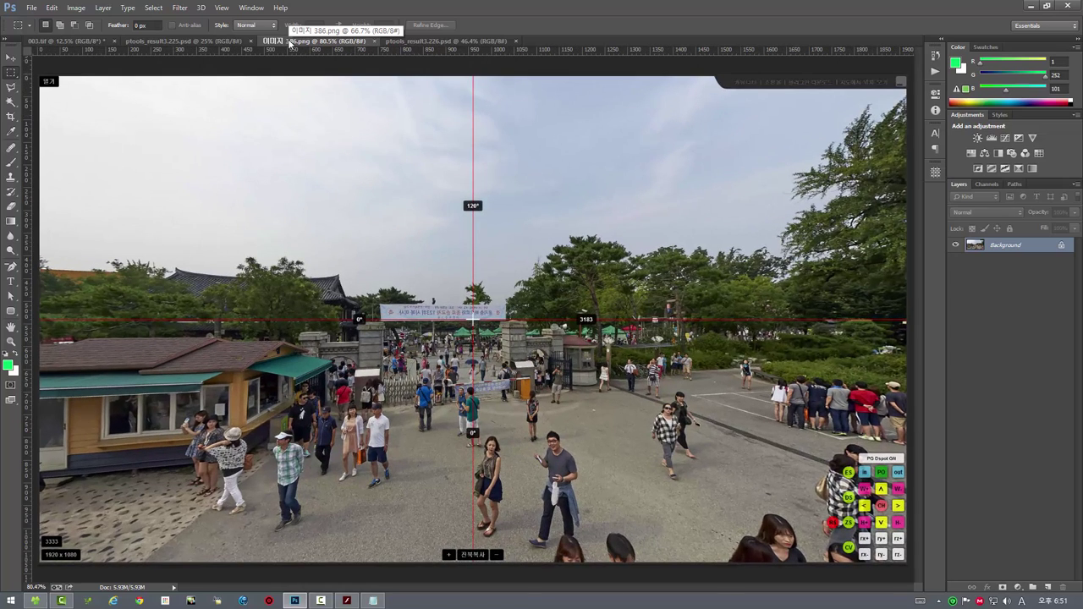
{"action": "left_click", "coordinate": [346, 600]}
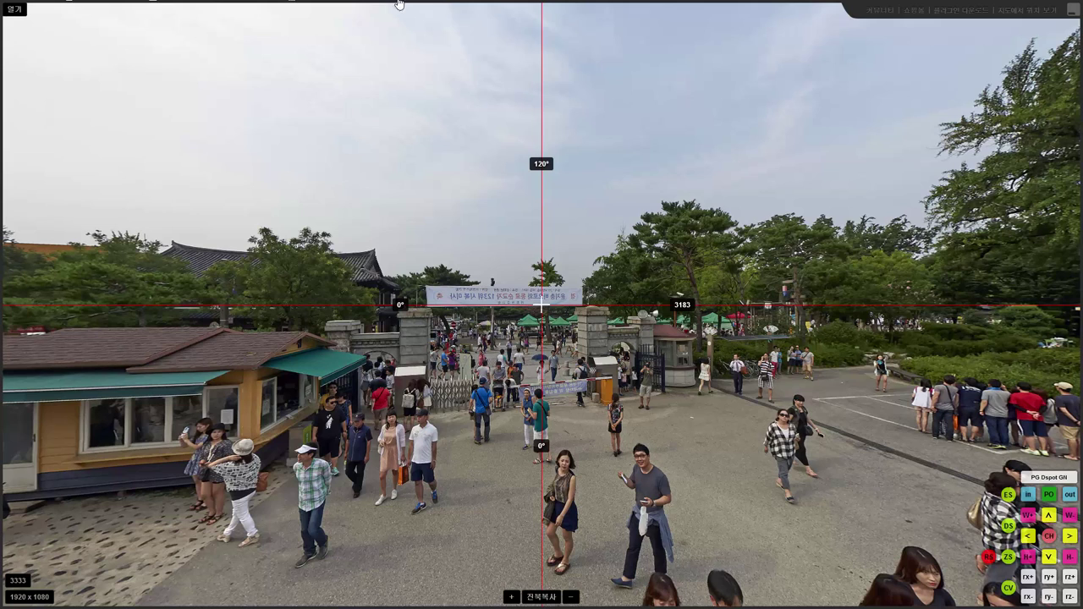
{"action": "left_click", "coordinate": [1073, 9]}
{"action": "left_click", "coordinate": [639, 5]}
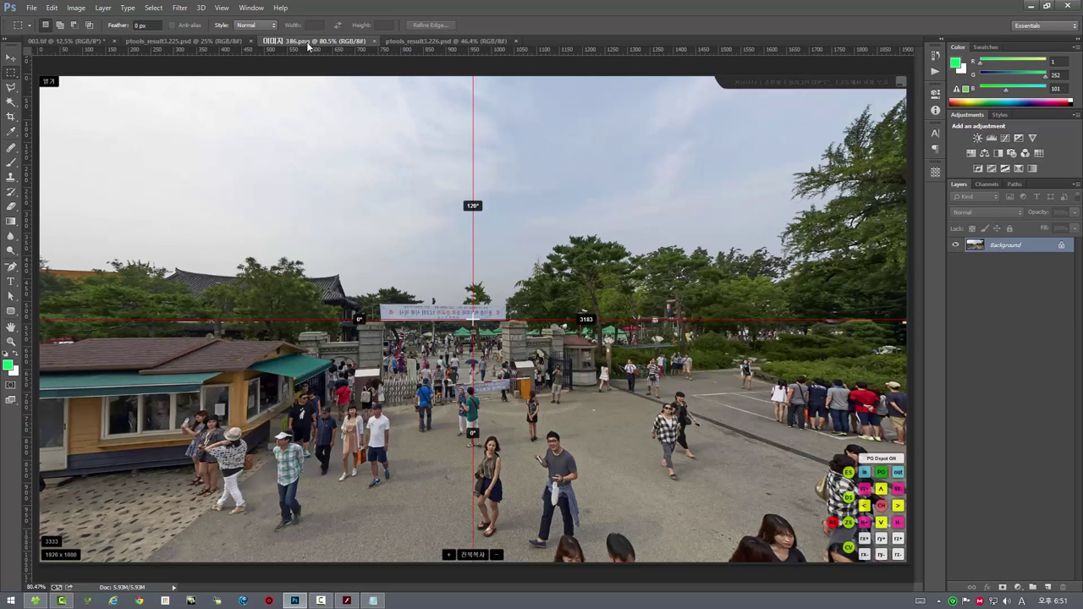
Step: Flip between ptools_result3.226 and 386.png to compare, then bring the viewer forward
{"action": "left_click", "coordinate": [406, 40]}
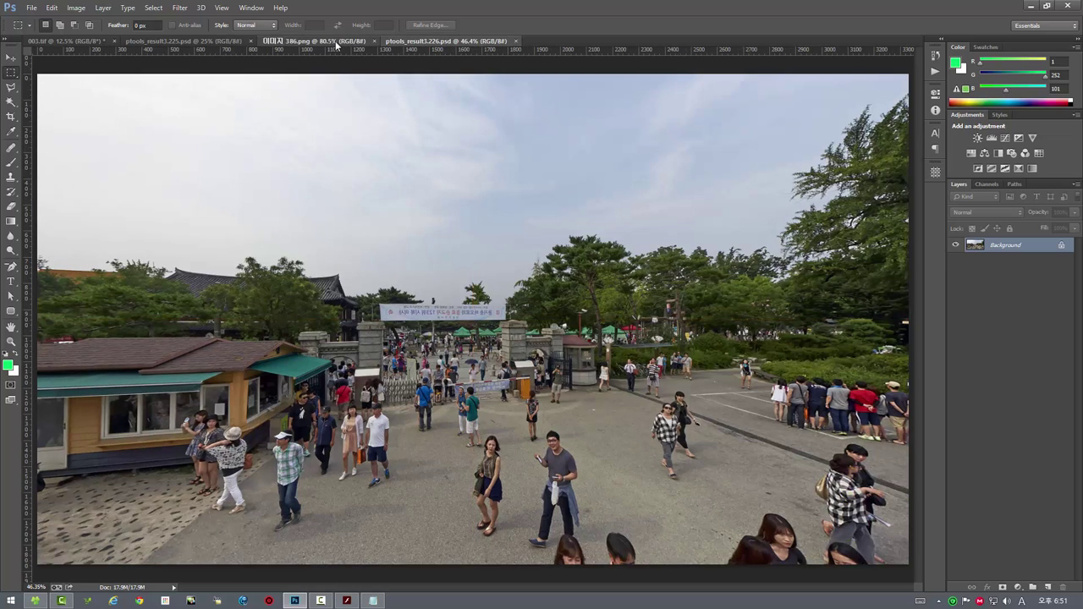
{"action": "left_click", "coordinate": [338, 40]}
{"action": "left_click", "coordinate": [418, 42]}
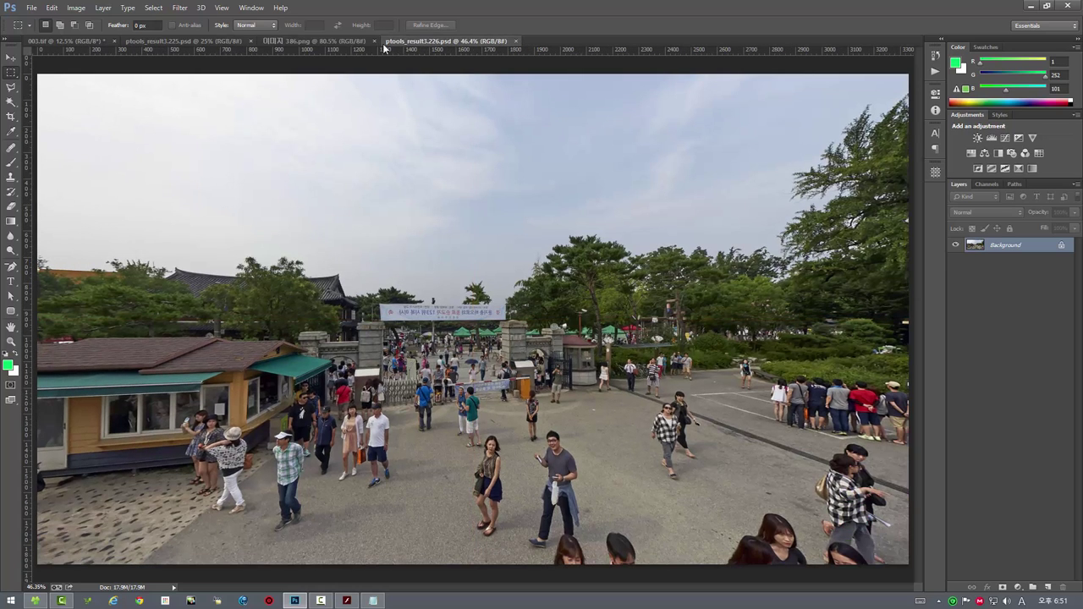
{"action": "left_click", "coordinate": [330, 40]}
{"action": "left_click", "coordinate": [433, 45]}
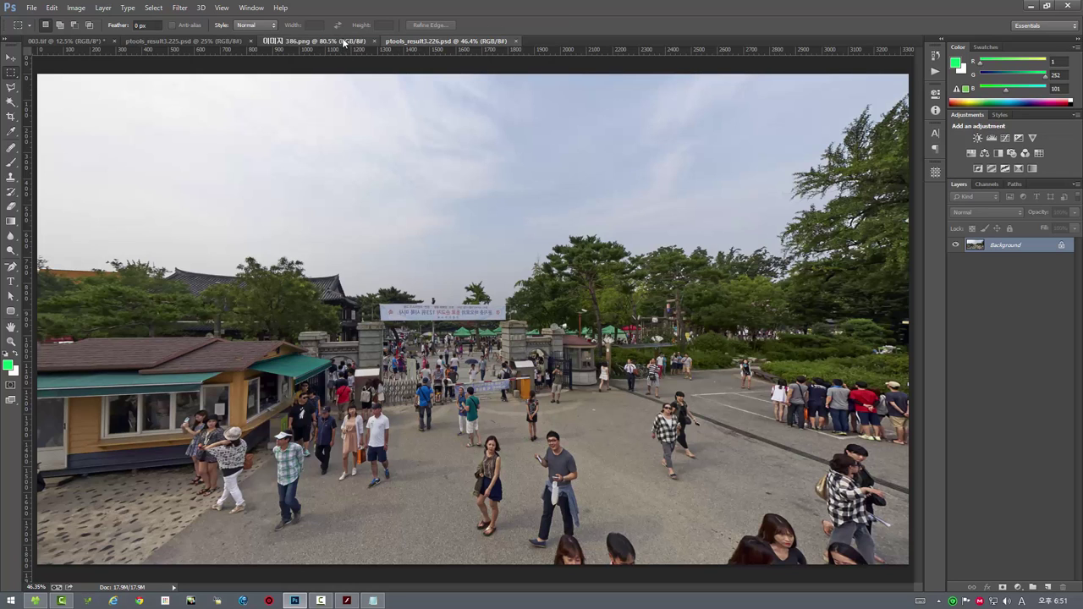
{"action": "left_click", "coordinate": [341, 41]}
{"action": "left_click", "coordinate": [418, 42]}
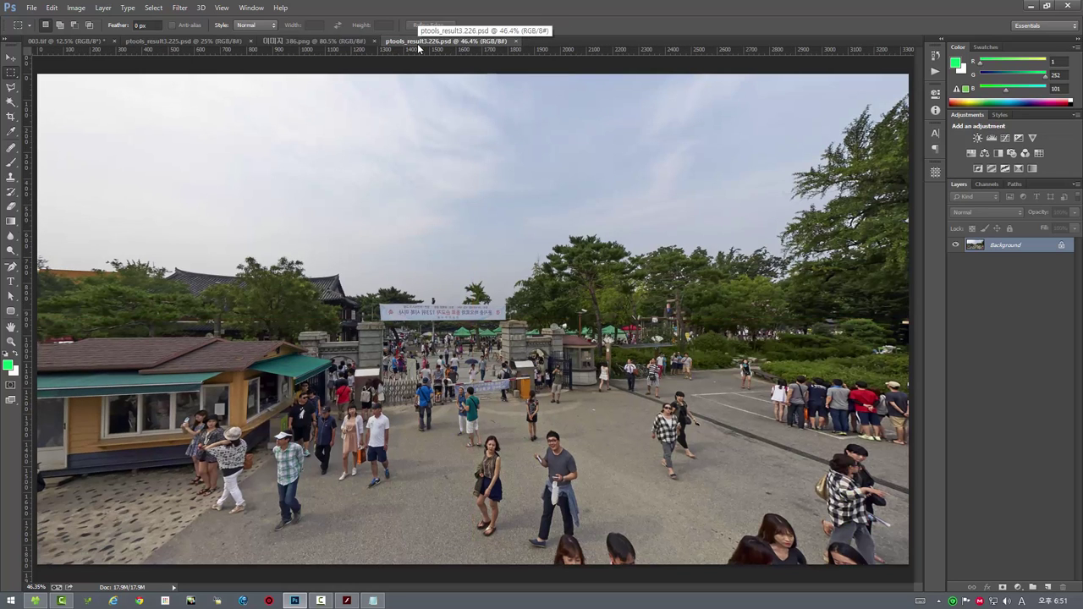
{"action": "left_click", "coordinate": [346, 600]}
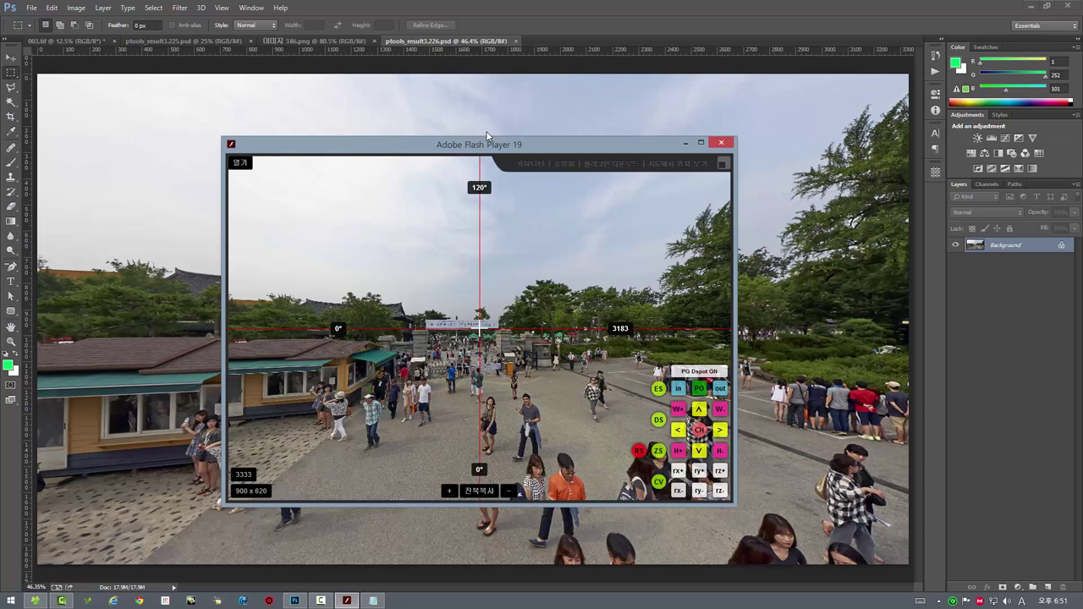
Step: Move the viewer window up-left and resize it to 930 × 676
{"action": "left_click_drag", "start_coordinate": [488, 144], "coordinate": [416, 87]}
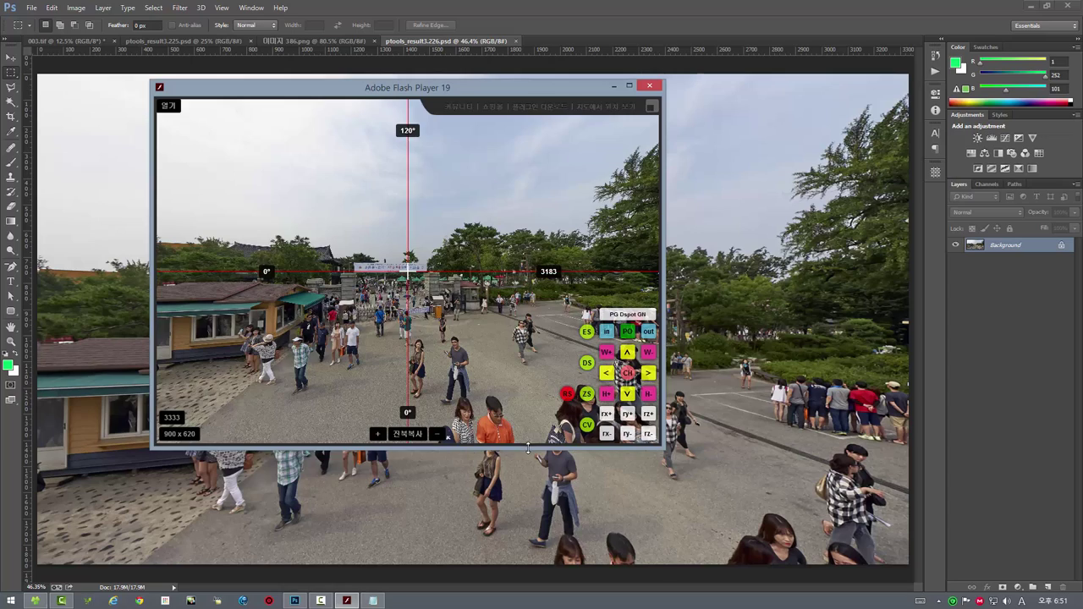
{"action": "left_click_drag", "start_coordinate": [526, 448], "coordinate": [528, 472]}
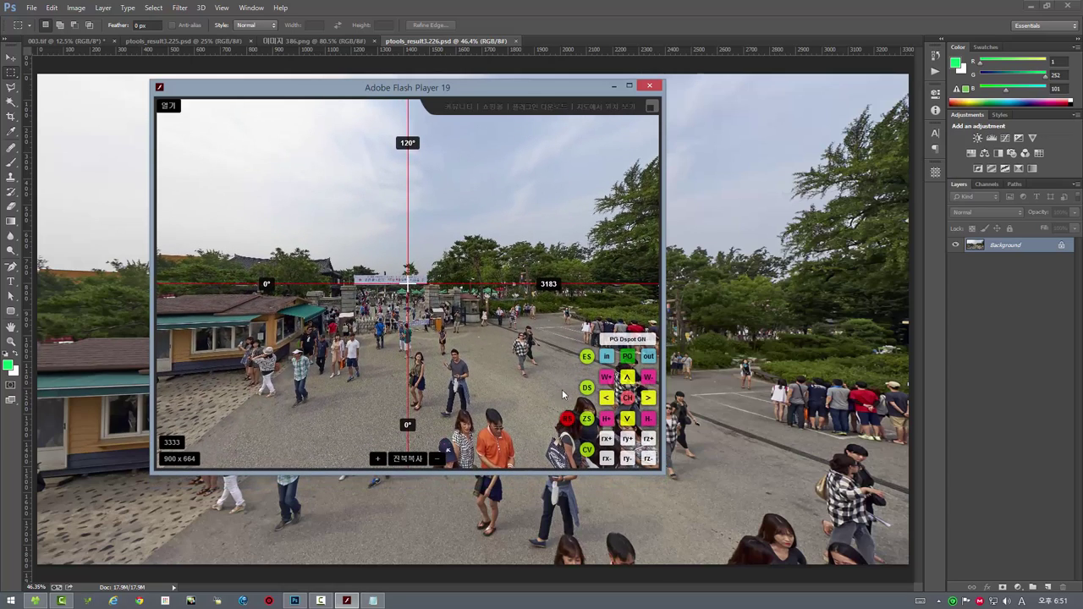
{"action": "mouse_move", "coordinate": [668, 227]}
{"action": "left_mouse_down"}
{"action": "mouse_move", "coordinate": [787, 233]}
{"action": "mouse_move", "coordinate": [663, 251]}
{"action": "left_mouse_up"}
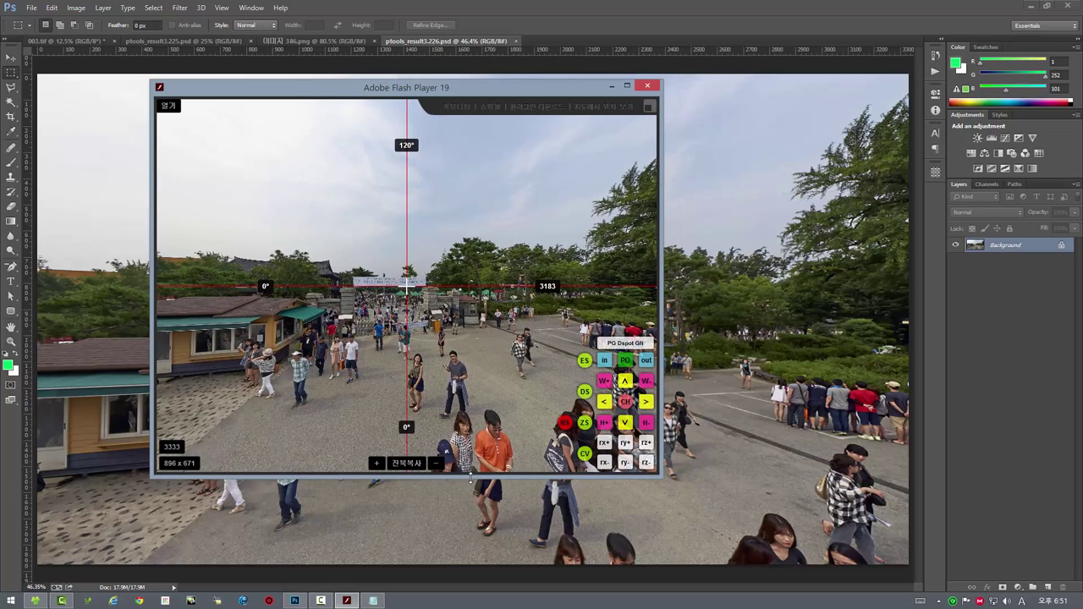
{"action": "left_click_drag", "start_coordinate": [470, 474], "coordinate": [474, 479]}
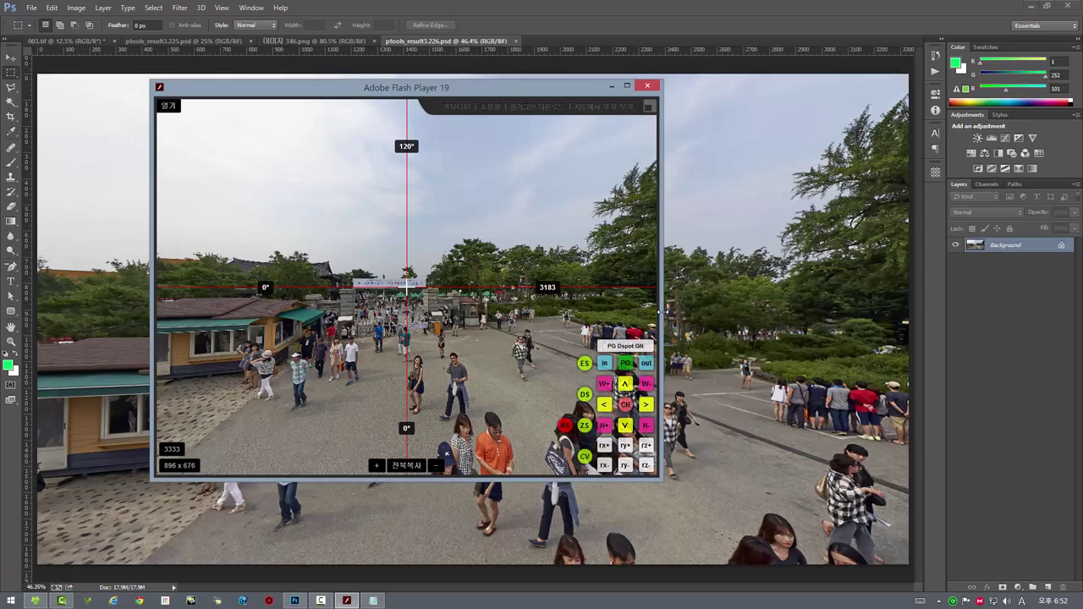
{"action": "mouse_move", "coordinate": [659, 312]}
{"action": "left_mouse_down"}
{"action": "mouse_move", "coordinate": [838, 319]}
{"action": "mouse_move", "coordinate": [804, 319]}
{"action": "left_mouse_up"}
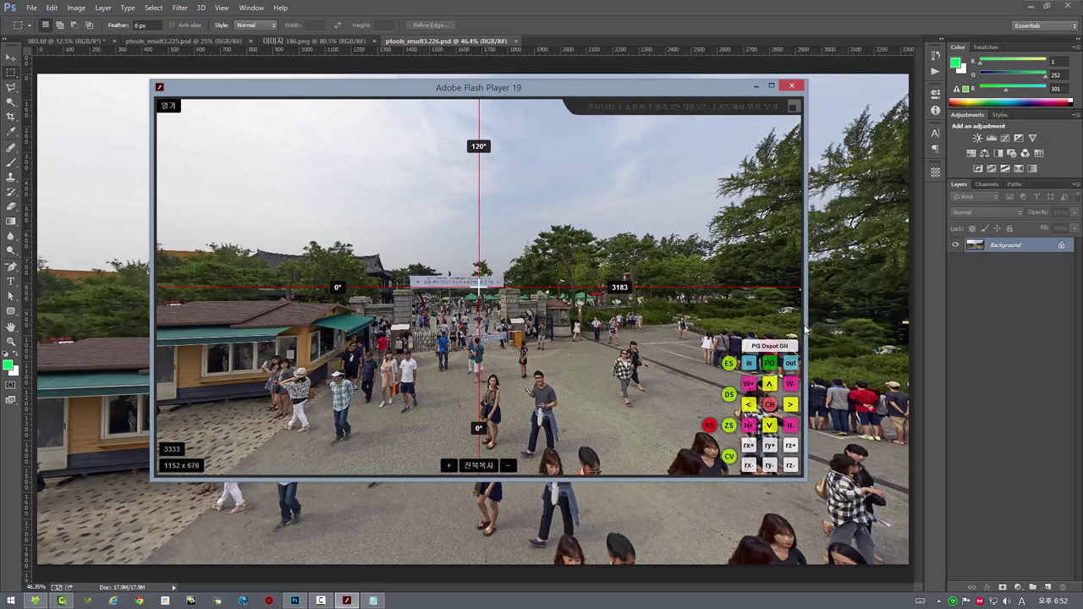
{"action": "left_click_drag", "start_coordinate": [806, 325], "coordinate": [742, 329]}
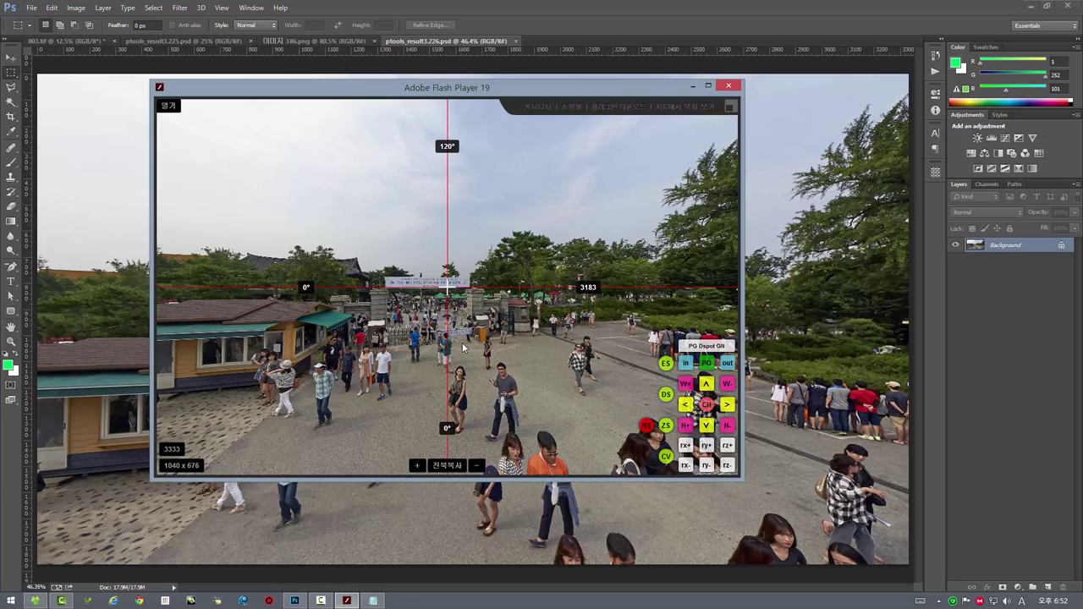
{"action": "mouse_move", "coordinate": [745, 312]}
{"action": "left_mouse_down"}
{"action": "mouse_move", "coordinate": [634, 313]}
{"action": "mouse_move", "coordinate": [682, 315]}
{"action": "left_mouse_up"}
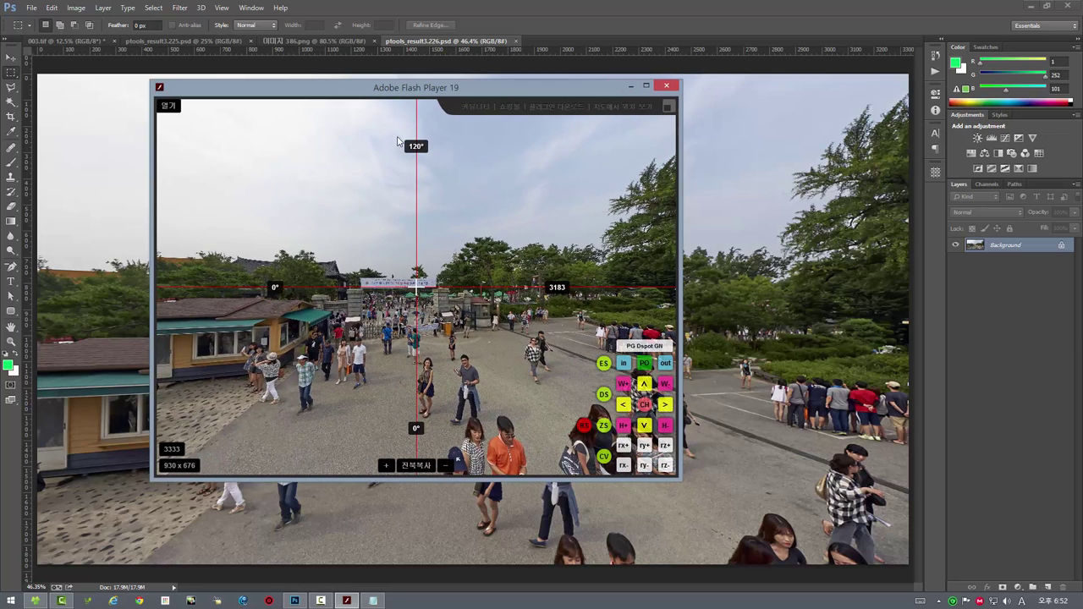
Step: Adjust the Flash Player viewer's width and height until its view reads 932x693
{"action": "mouse_move", "coordinate": [684, 308]}
{"action": "left_mouse_down"}
{"action": "mouse_move", "coordinate": [614, 309]}
{"action": "mouse_move", "coordinate": [625, 309]}
{"action": "left_mouse_up"}
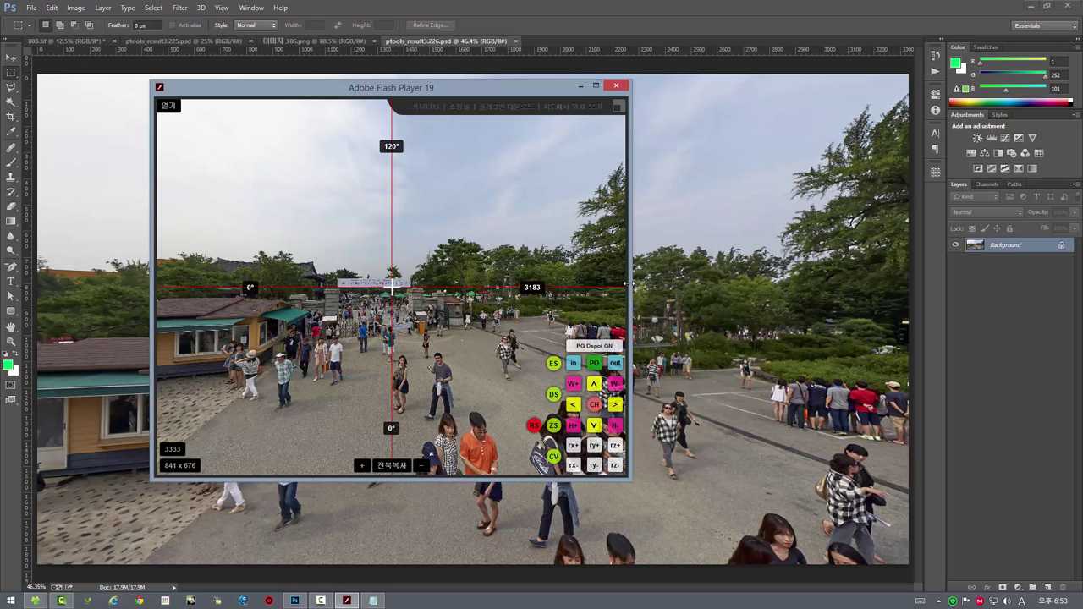
{"action": "left_click_drag", "start_coordinate": [627, 285], "coordinate": [680, 287]}
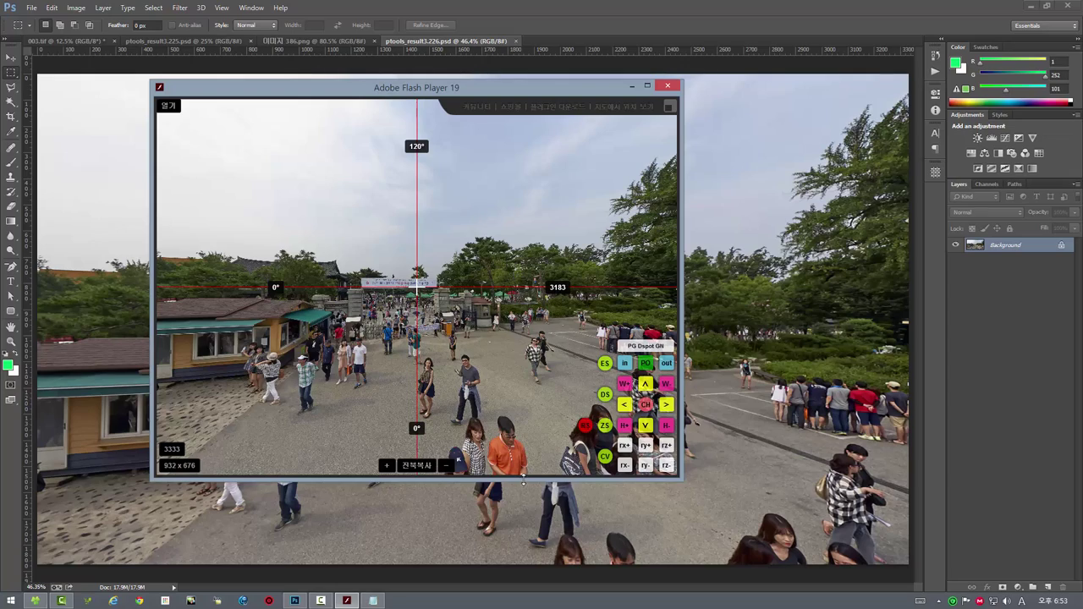
{"action": "mouse_move", "coordinate": [523, 480]}
{"action": "left_mouse_down"}
{"action": "mouse_move", "coordinate": [530, 395]}
{"action": "mouse_move", "coordinate": [535, 491]}
{"action": "mouse_move", "coordinate": [509, 497]}
{"action": "mouse_move", "coordinate": [511, 486]}
{"action": "left_mouse_up"}
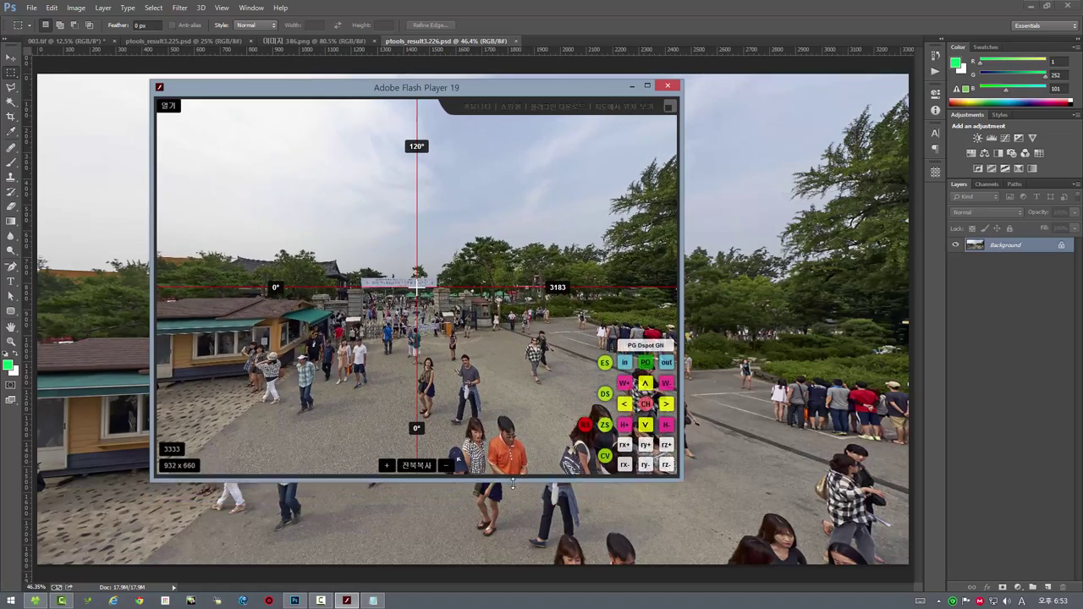
{"action": "left_click_drag", "start_coordinate": [511, 486], "coordinate": [513, 490]}
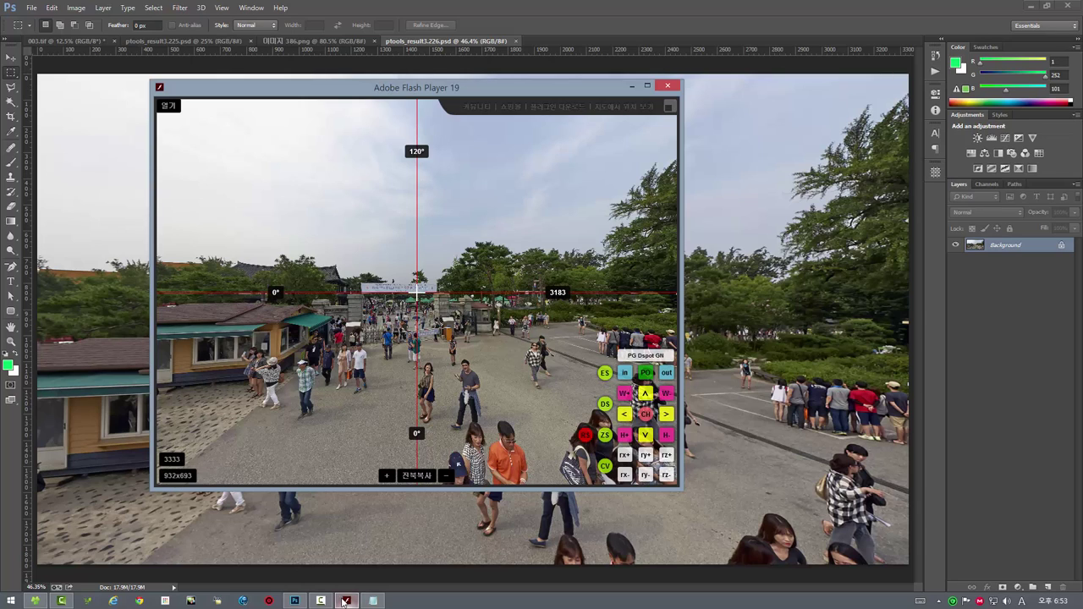
Step: Change the Notepad size note from 3333x1875 to 3333x2478, then return to the 003.tif panorama
{"action": "left_click", "coordinate": [372, 601]}
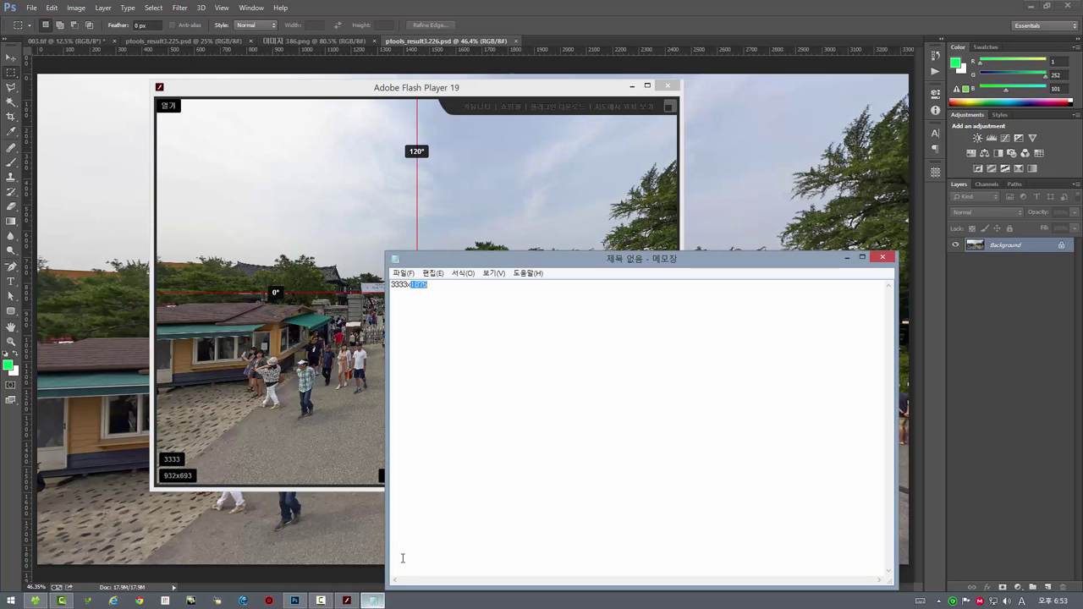
{"action": "left_click", "coordinate": [526, 312]}
{"action": "left_click_drag", "start_coordinate": [440, 289], "coordinate": [358, 288]}
{"action": "key", "text": "BackSpace"}
{"action": "type", "text": "3333x2478"}
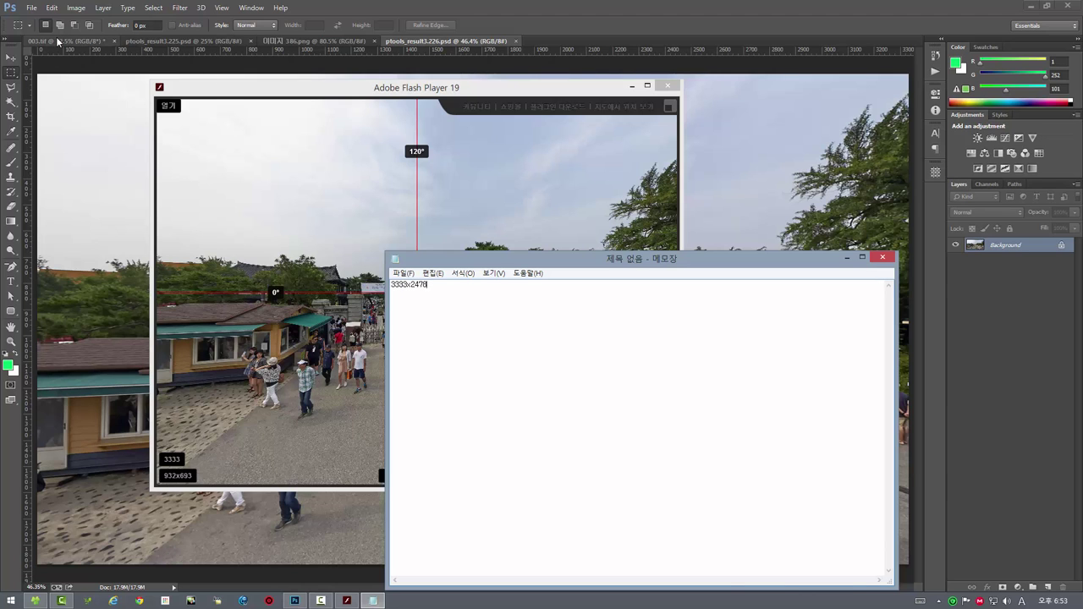
{"action": "left_click", "coordinate": [57, 41]}
{"action": "left_click", "coordinate": [180, 9]}
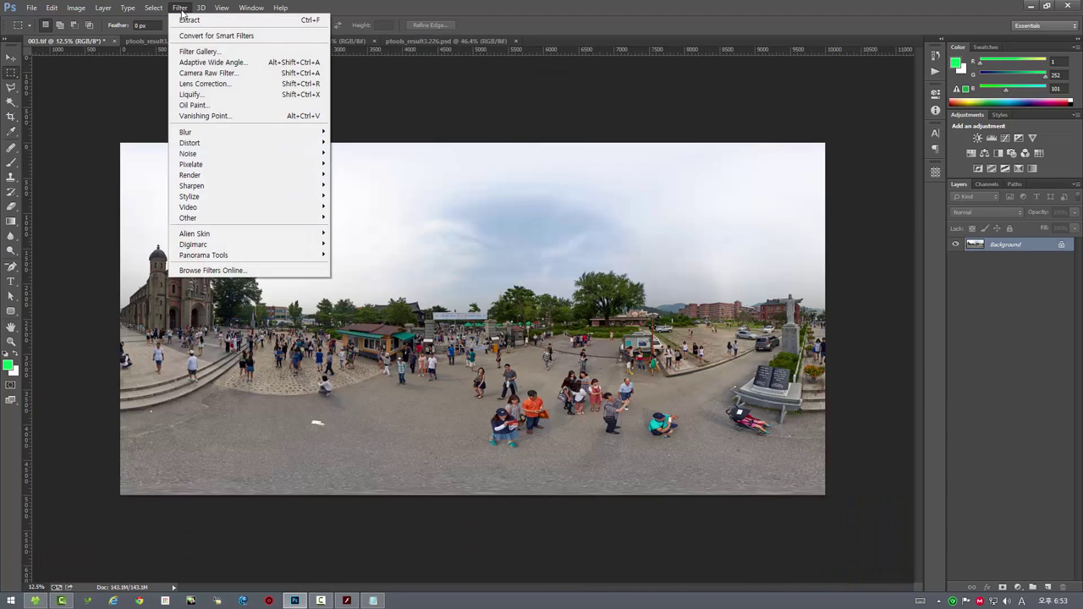
{"action": "mouse_move", "coordinate": [204, 255]}
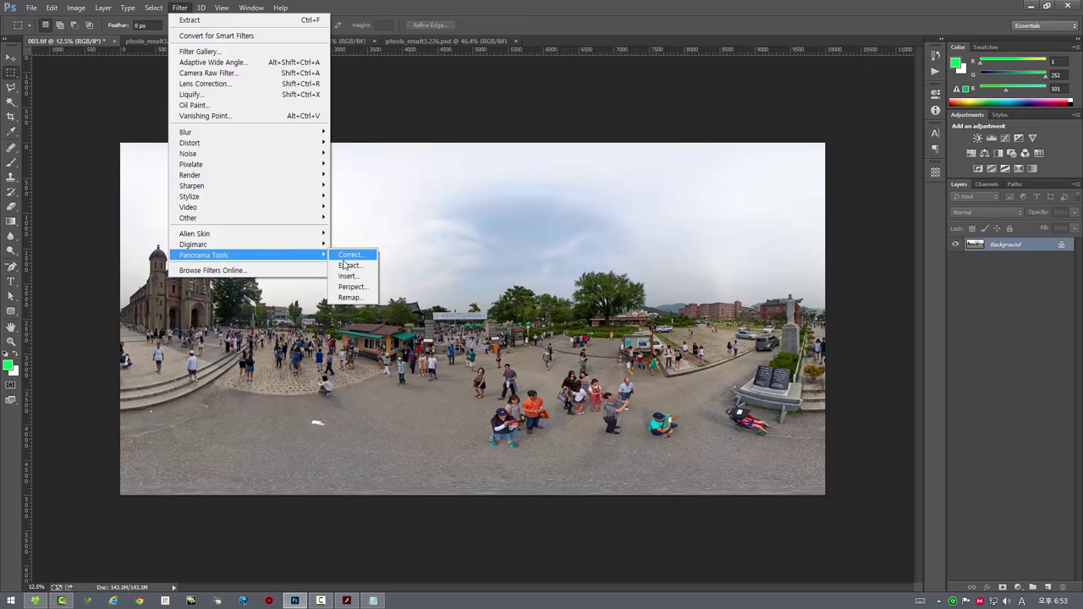
Step: Extract a 3333x2478 rectilinear view at 120° HFOV with Panorama Tools, checking the noted size
{"action": "left_click", "coordinate": [348, 265]}
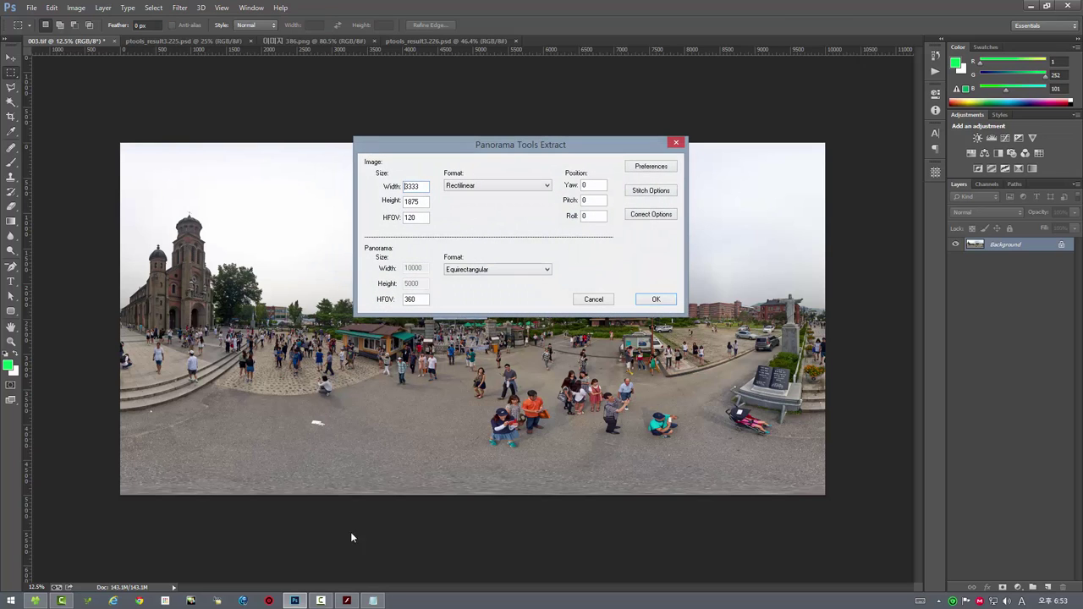
{"action": "left_click", "coordinate": [372, 600]}
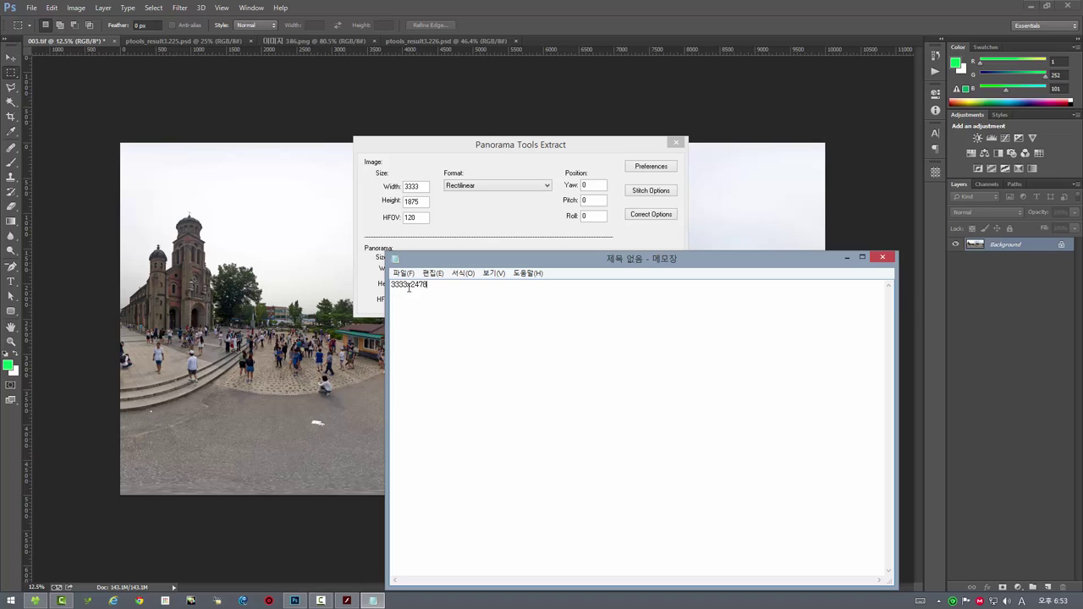
{"action": "left_click_drag", "start_coordinate": [407, 284], "coordinate": [389, 284]}
{"action": "left_click_drag", "start_coordinate": [429, 285], "coordinate": [412, 285]}
{"action": "left_click", "coordinate": [418, 203]}
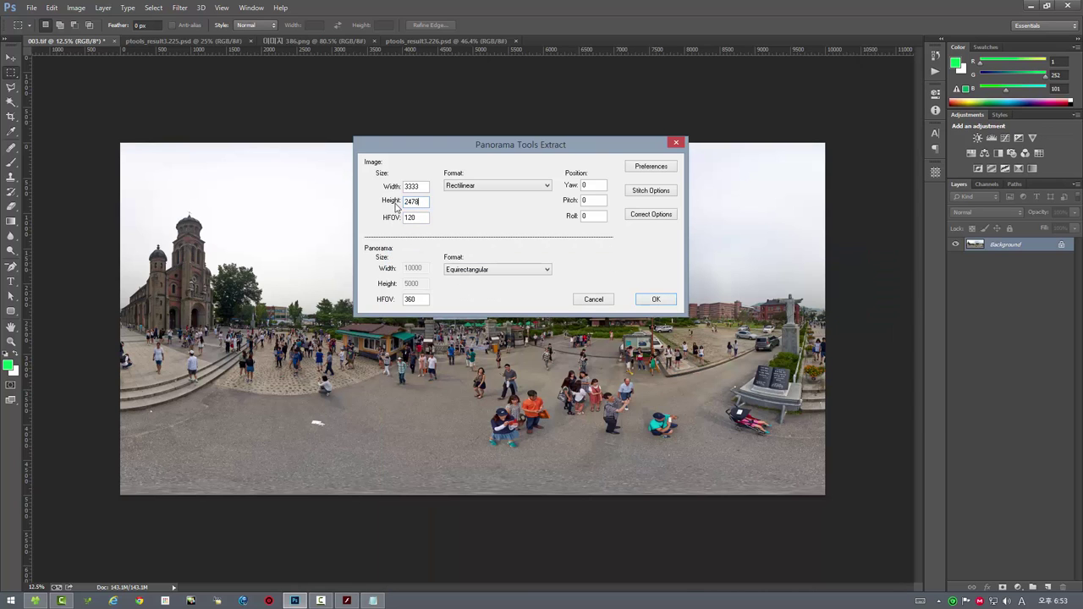
{"action": "left_click", "coordinate": [346, 600]}
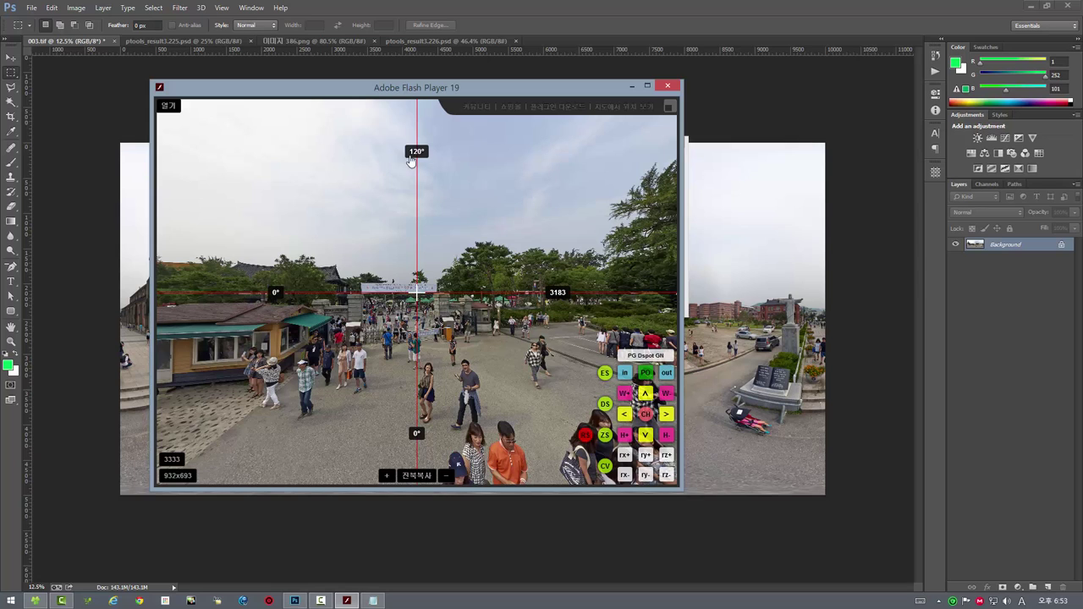
{"action": "key", "text": "alt+Tab"}
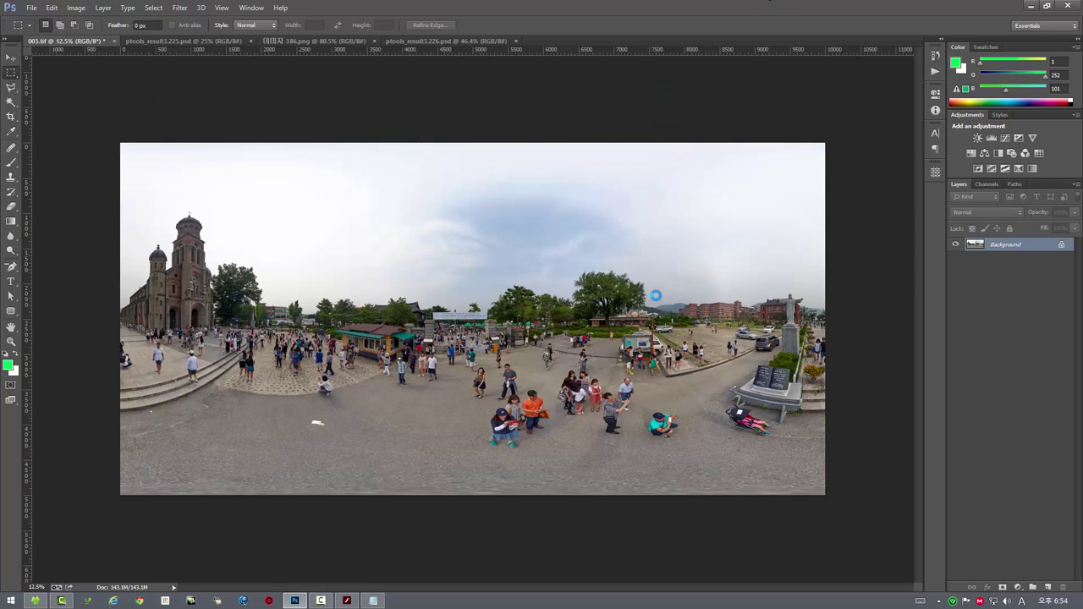
{"action": "left_click", "coordinate": [653, 299]}
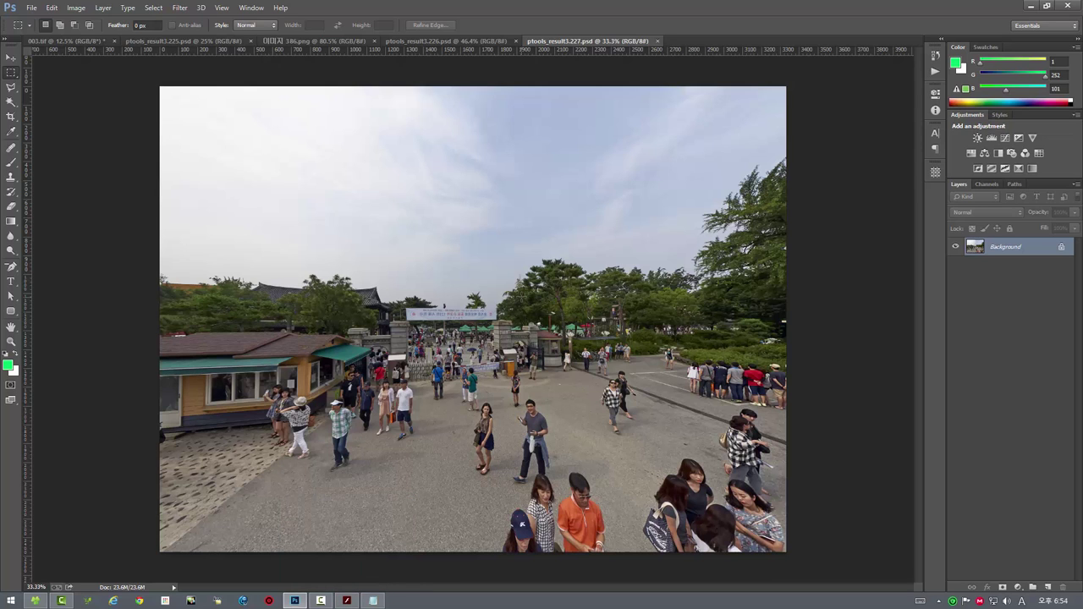
Step: Position the Flash viewer over the extracted ptools_result3.227.psd view and start a screen-region capture
{"action": "scroll", "coordinate": [466, 209], "scroll_direction": "down", "scroll_amount": 2}
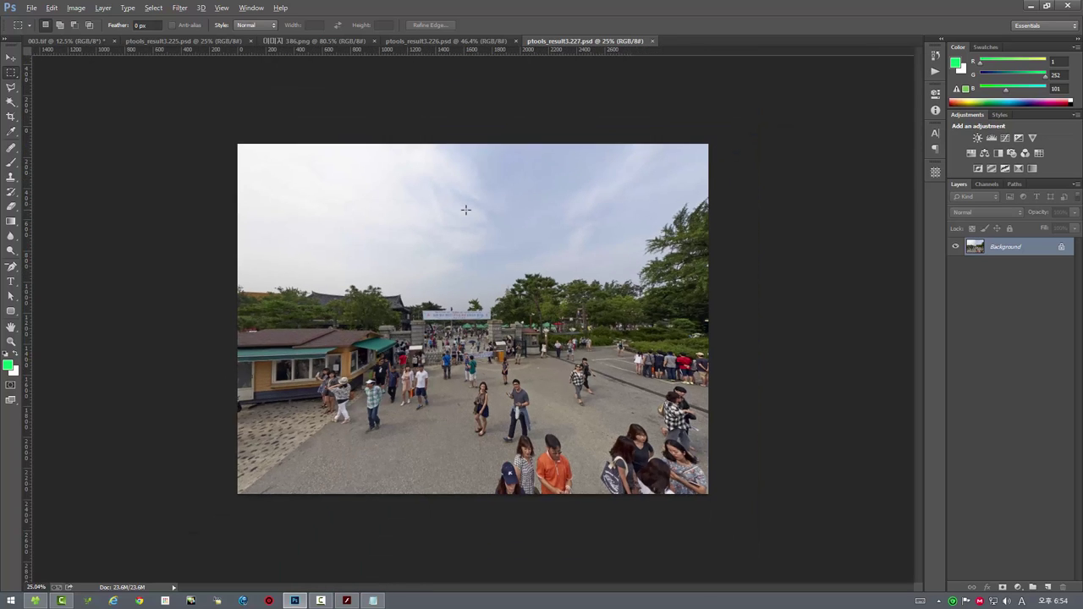
{"action": "scroll", "coordinate": [466, 209], "scroll_direction": "down", "scroll_amount": 2}
{"action": "scroll", "coordinate": [466, 209], "scroll_direction": "down", "scroll_amount": 1}
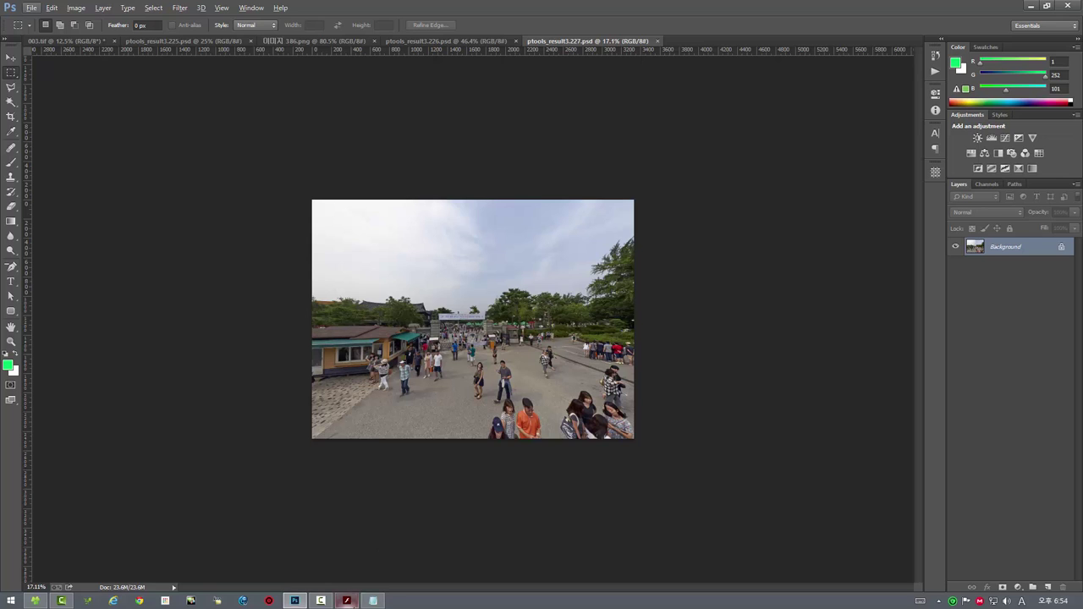
{"action": "left_click", "coordinate": [346, 600]}
{"action": "mouse_move", "coordinate": [451, 90]}
{"action": "left_mouse_down"}
{"action": "mouse_move", "coordinate": [746, 106]}
{"action": "mouse_move", "coordinate": [722, 95]}
{"action": "left_mouse_up"}
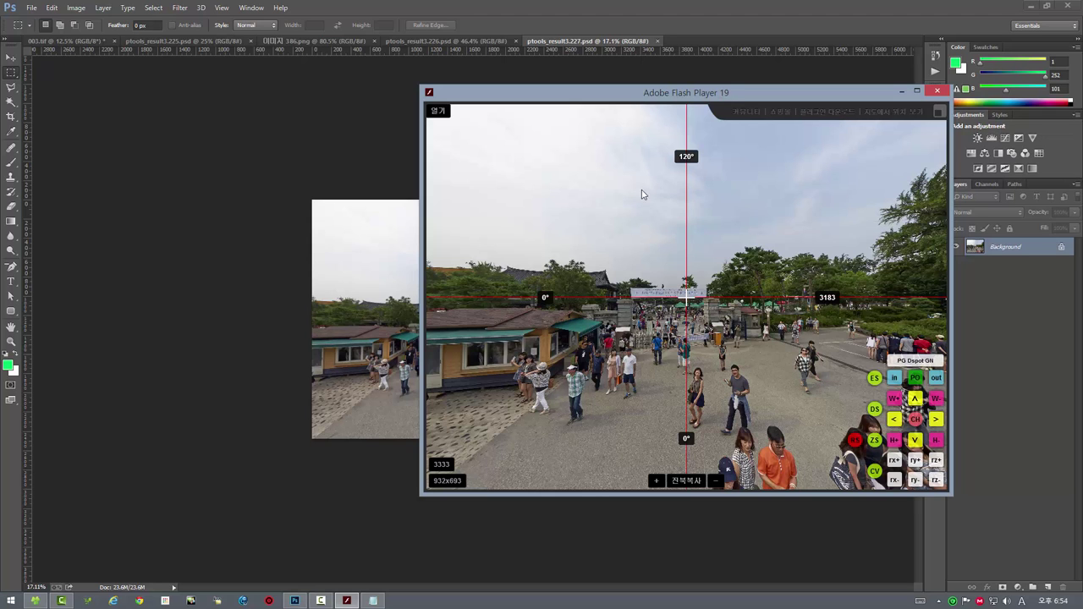
{"action": "mouse_move", "coordinate": [655, 121]}
{"action": "left_mouse_down"}
{"action": "mouse_move", "coordinate": [297, 119]}
{"action": "mouse_move", "coordinate": [780, 123]}
{"action": "left_mouse_up"}
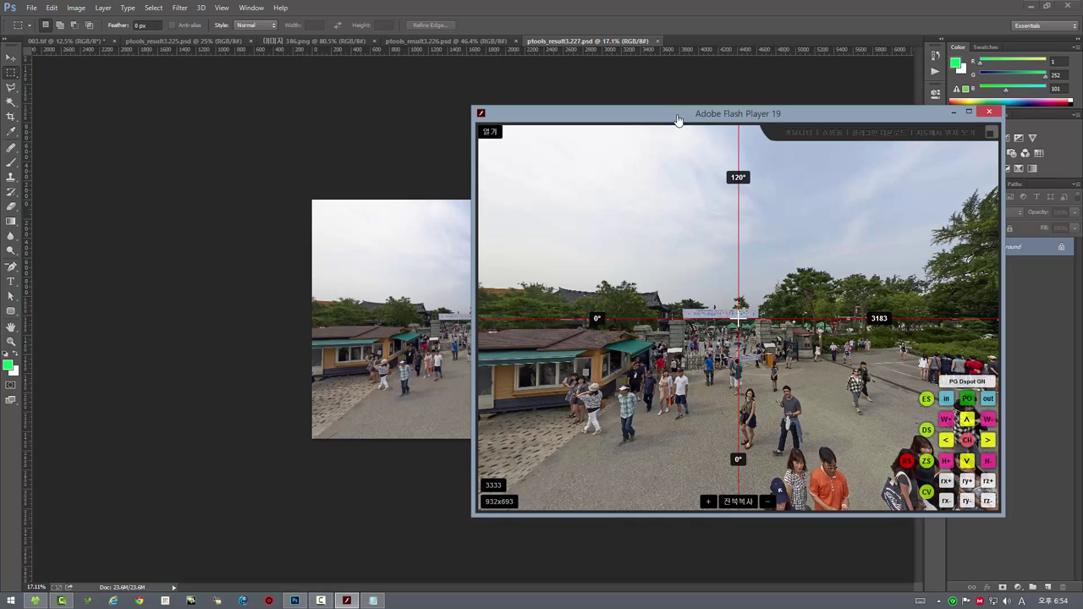
{"action": "mouse_move", "coordinate": [677, 118]}
{"action": "left_mouse_down"}
{"action": "mouse_move", "coordinate": [173, 126]}
{"action": "mouse_move", "coordinate": [239, 123]}
{"action": "left_mouse_up"}
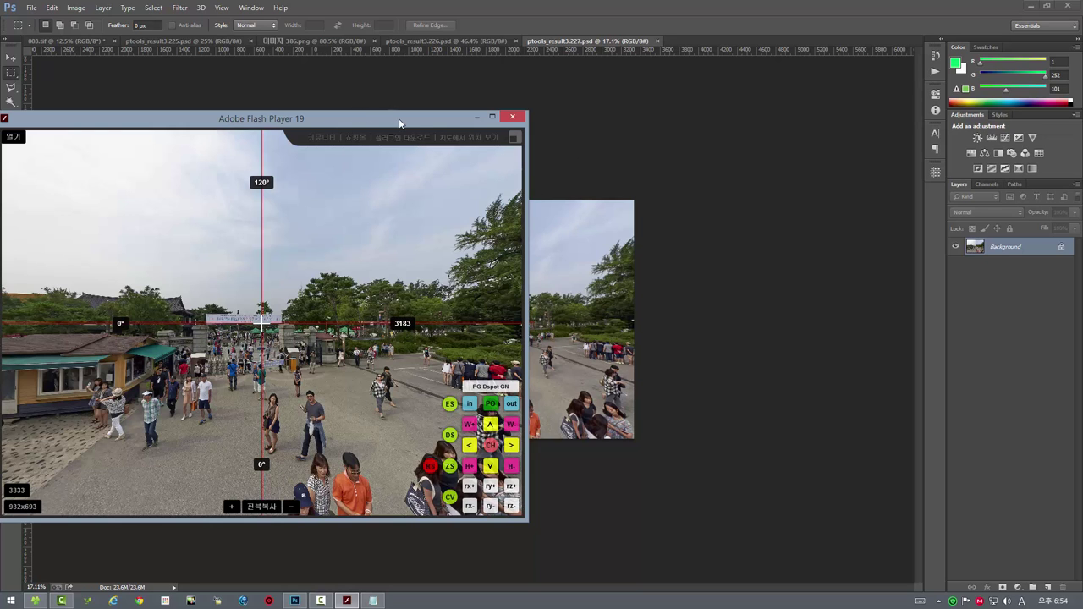
{"action": "left_click_drag", "start_coordinate": [399, 123], "coordinate": [572, 112]}
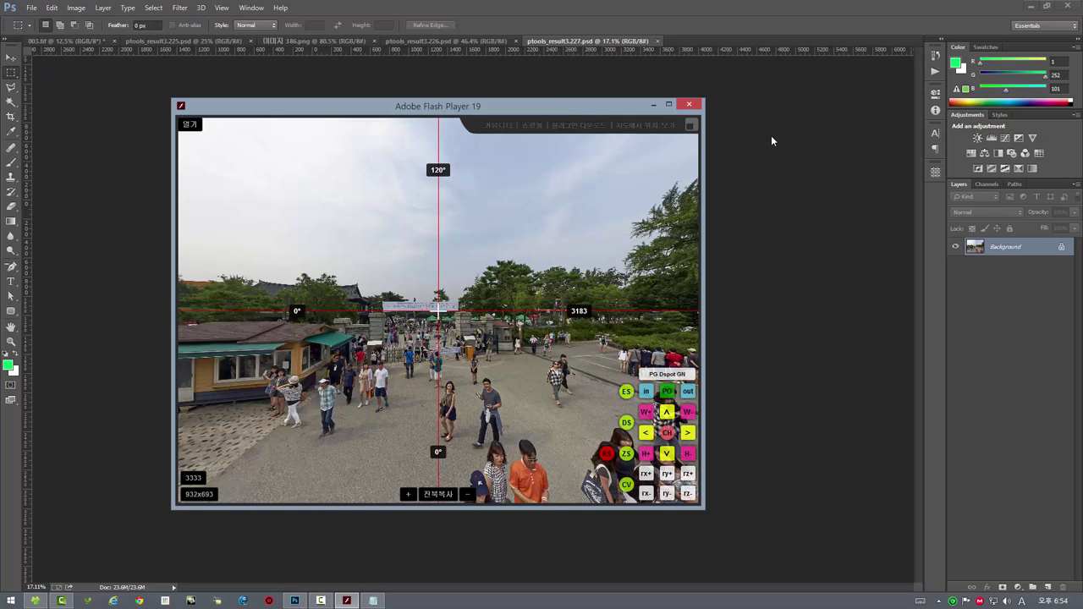
{"action": "key", "text": "Print"}
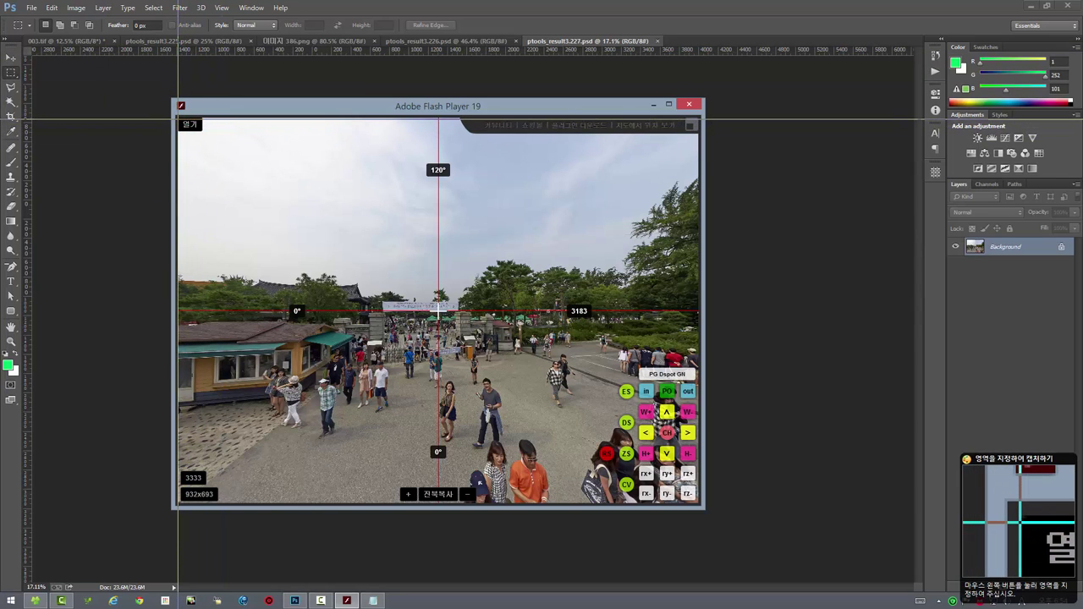
Step: Capture the viewer's panorama area, and fit both the screenshot and the extracted view on screen
{"action": "left_click_drag", "start_coordinate": [176, 115], "coordinate": [702, 510]}
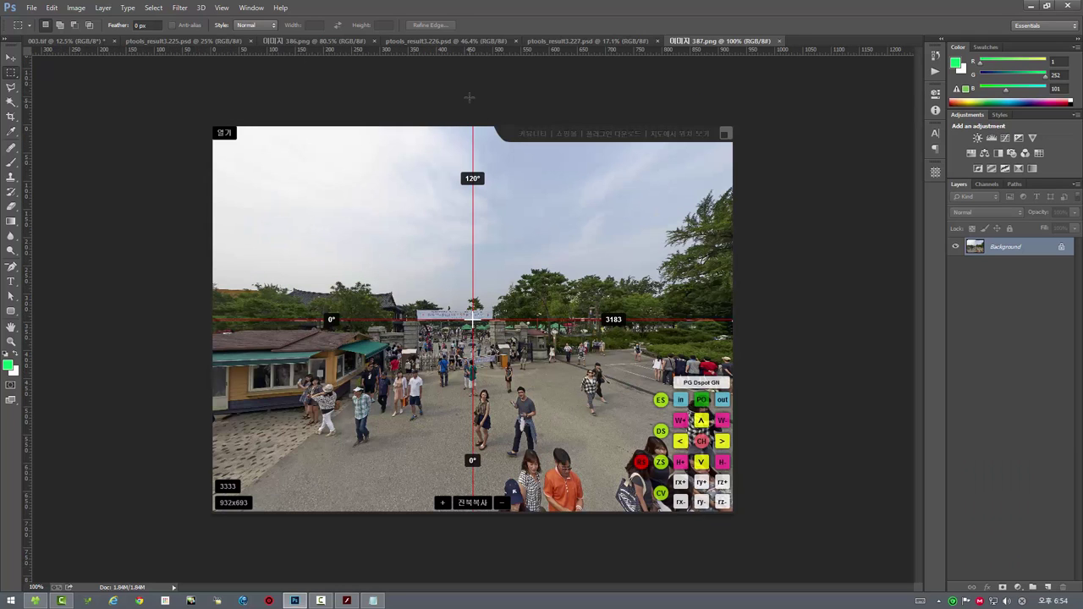
{"action": "left_click", "coordinate": [603, 41]}
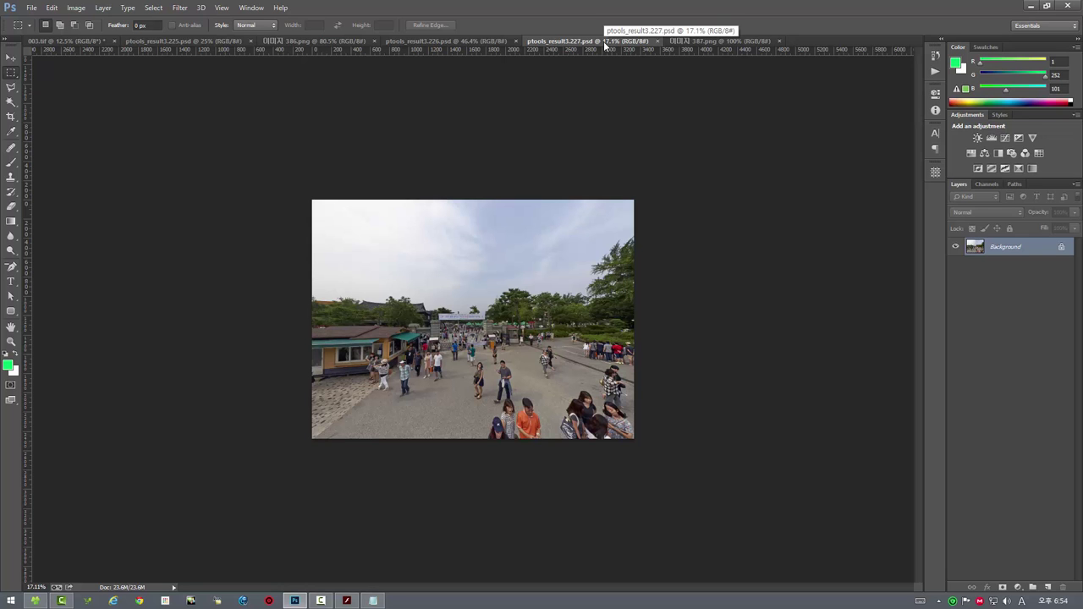
{"action": "key", "text": "ctrl+0"}
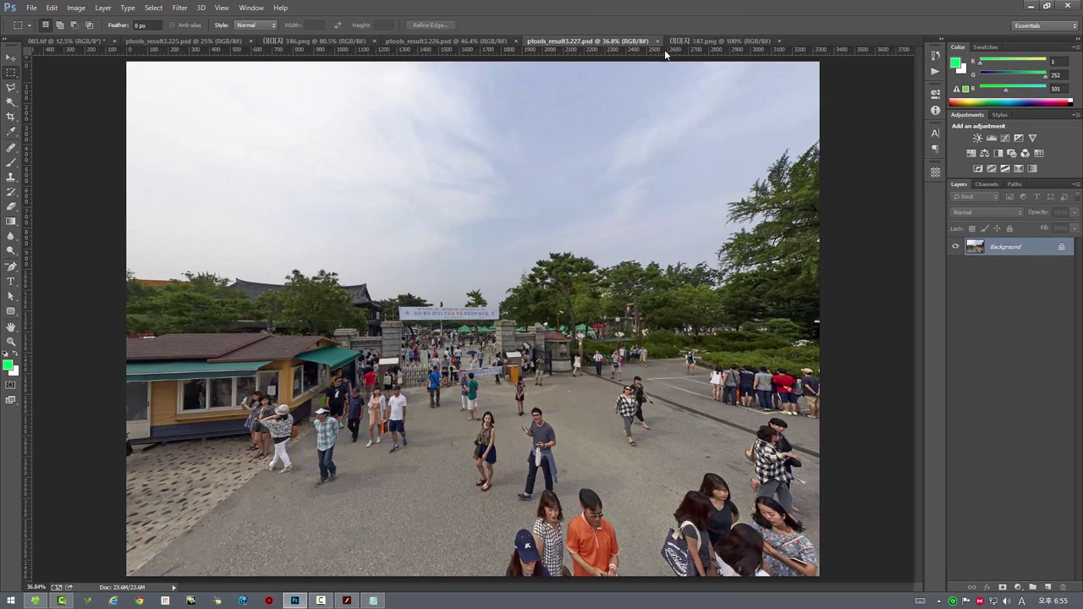
{"action": "left_click", "coordinate": [688, 43]}
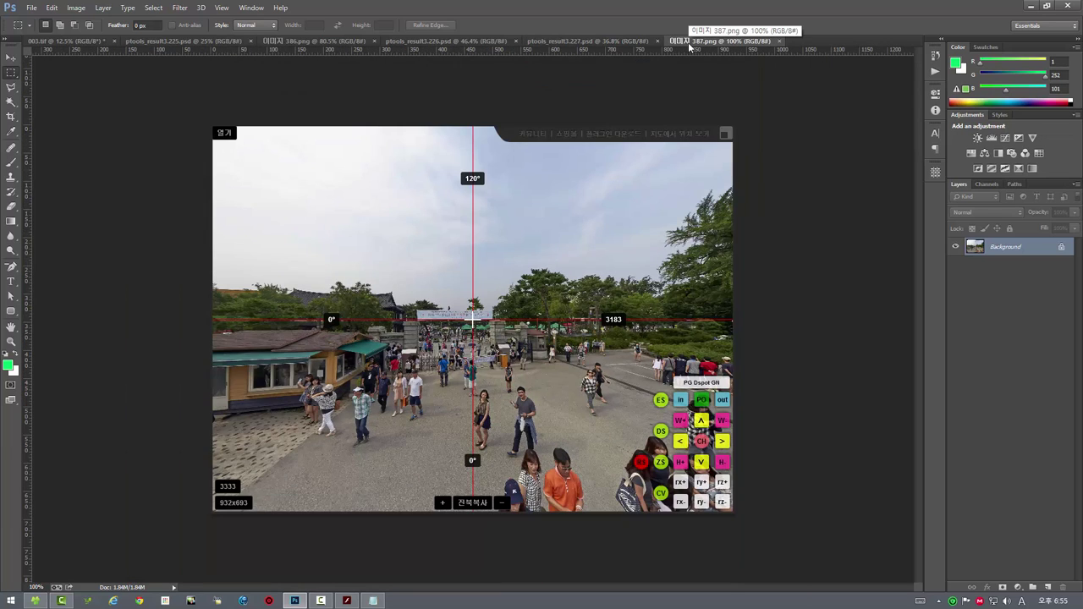
{"action": "key", "text": "ctrl+0"}
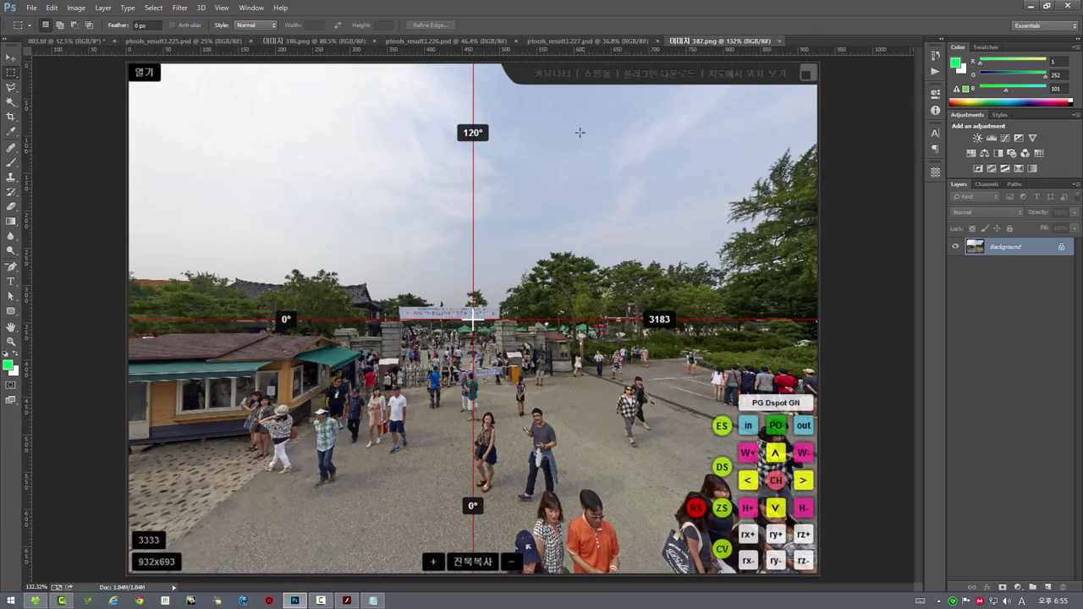
{"action": "left_click", "coordinate": [588, 42]}
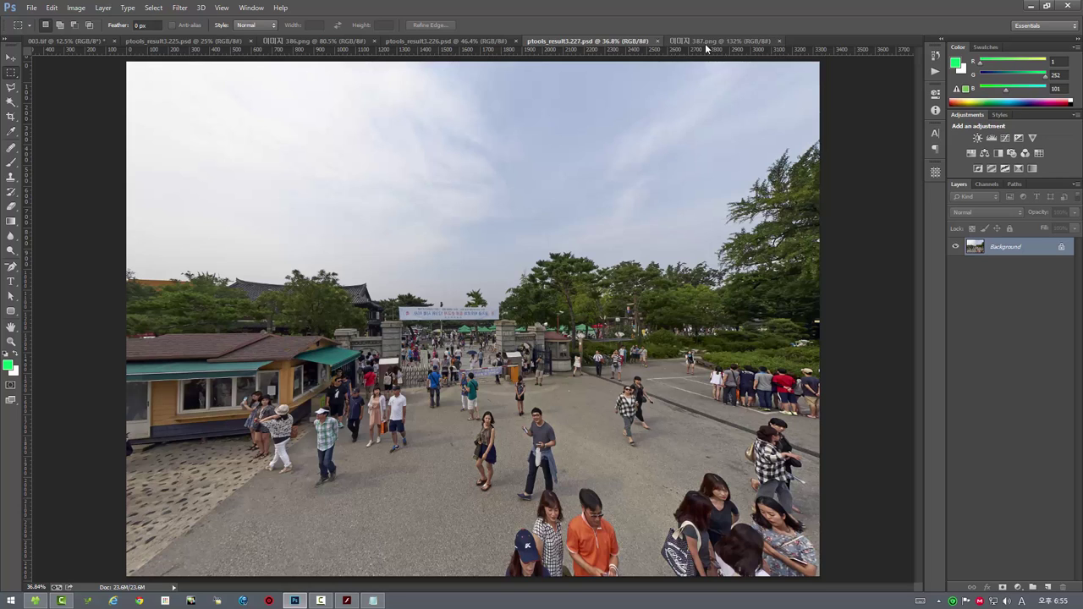
{"action": "left_click", "coordinate": [705, 43]}
Step: Flip between the screenshot and ptools_result3.227.psd to compare, then close both documents
{"action": "left_click", "coordinate": [615, 42]}
{"action": "left_click", "coordinate": [715, 42]}
{"action": "left_click", "coordinate": [615, 42]}
{"action": "left_click", "coordinate": [716, 43]}
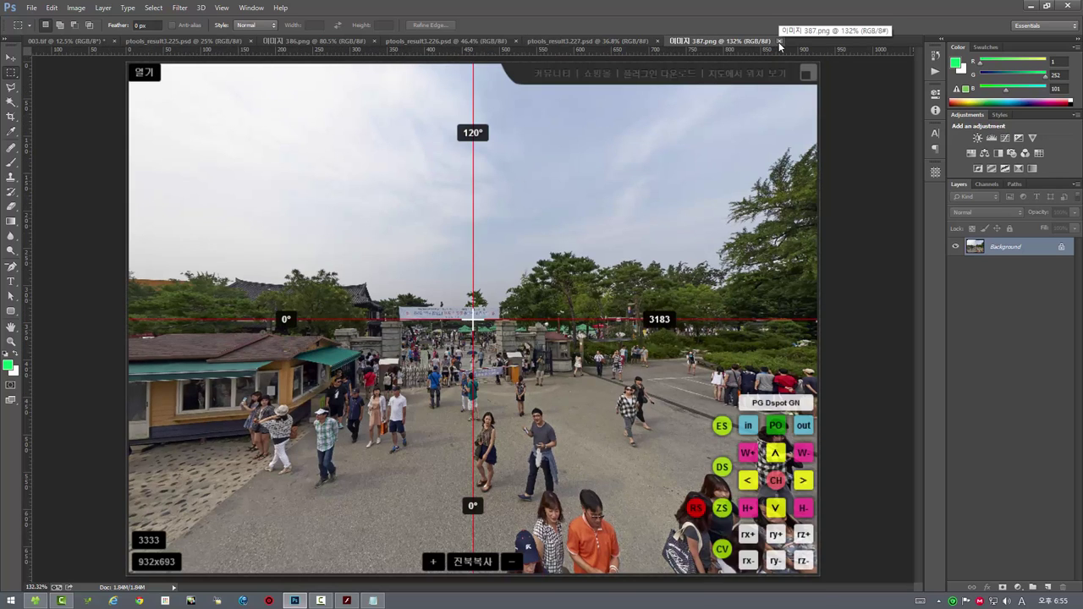
{"action": "left_click", "coordinate": [779, 42]}
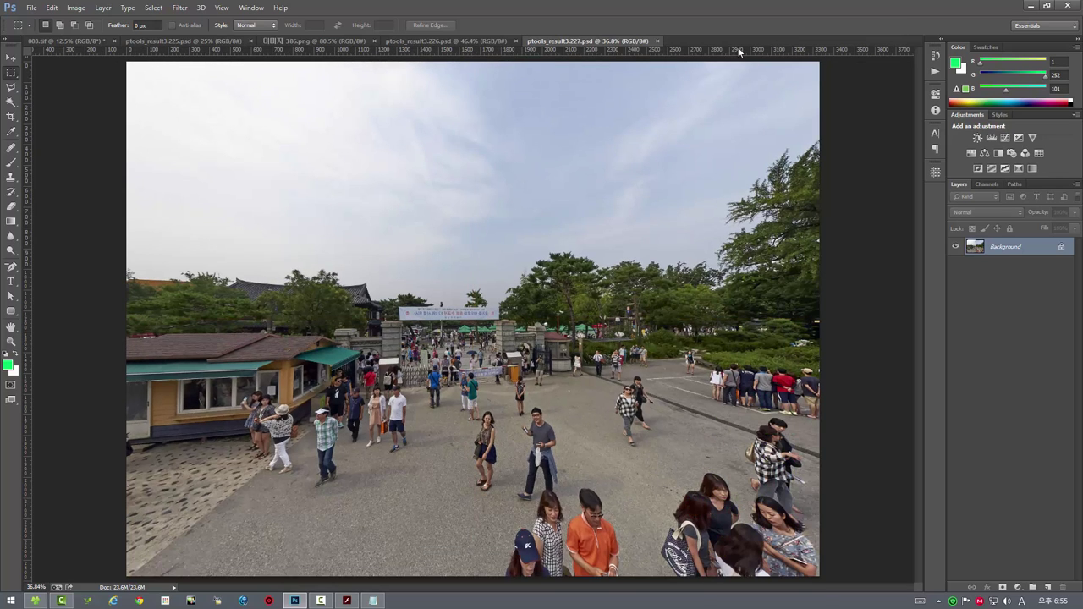
{"action": "left_click", "coordinate": [658, 40]}
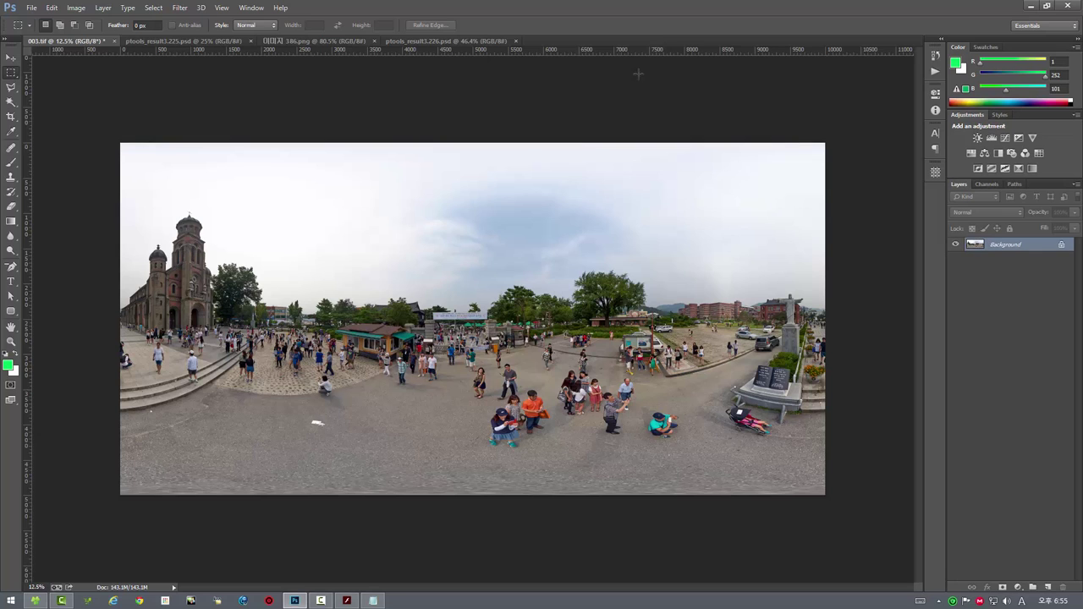
Step: Reshape the Flash panorama viewer into a tall 674x758 frame
{"action": "left_click", "coordinate": [348, 601]}
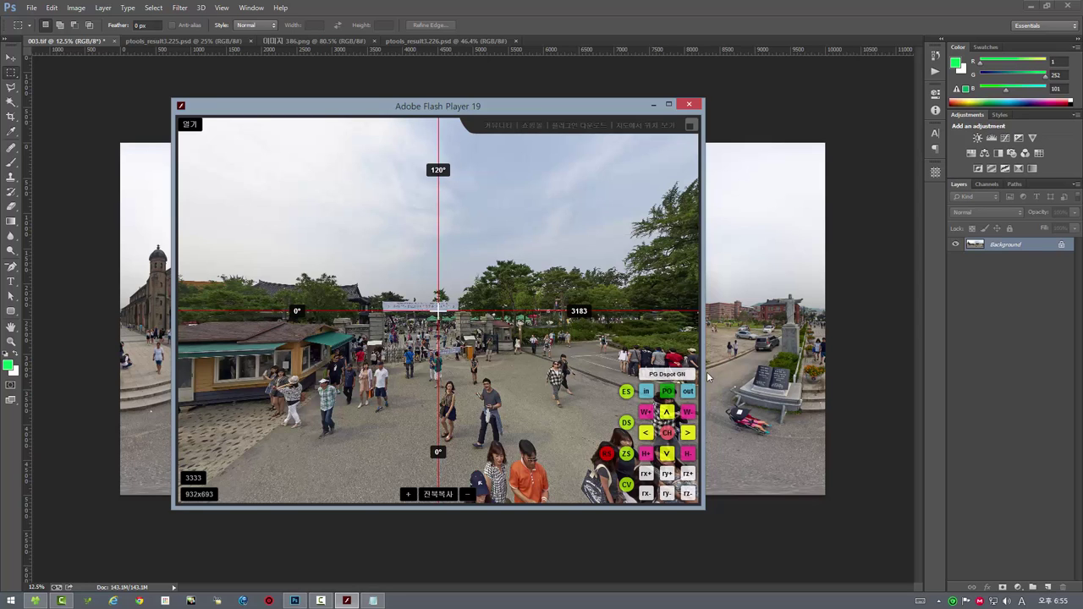
{"action": "mouse_move", "coordinate": [708, 376]}
{"action": "left_mouse_down"}
{"action": "mouse_move", "coordinate": [643, 370]}
{"action": "mouse_move", "coordinate": [701, 373]}
{"action": "mouse_move", "coordinate": [659, 374]}
{"action": "left_mouse_up"}
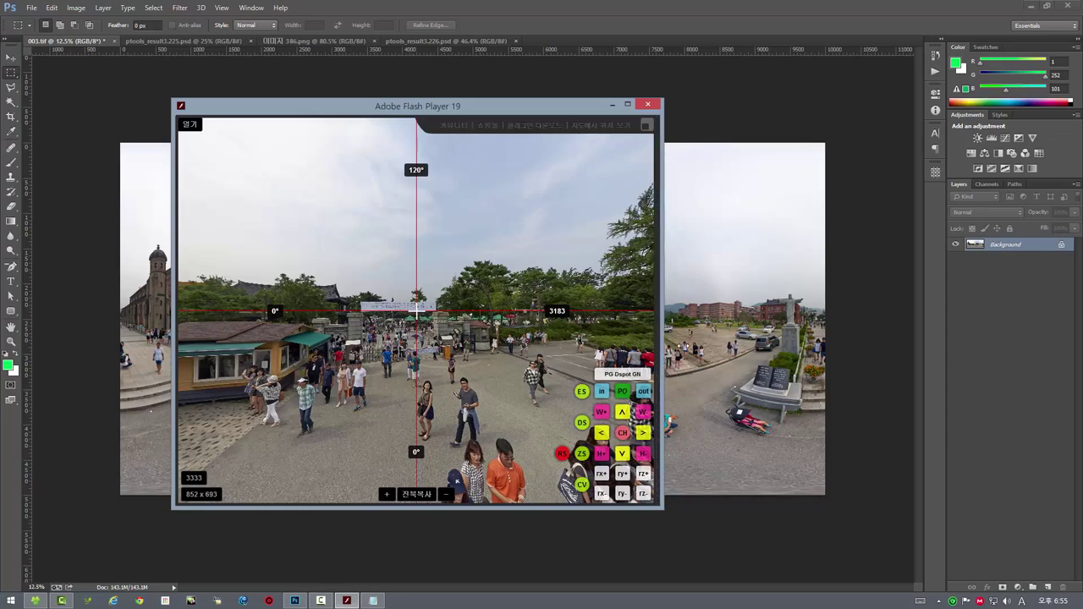
{"action": "mouse_move", "coordinate": [657, 345]}
{"action": "left_mouse_down"}
{"action": "mouse_move", "coordinate": [807, 345]}
{"action": "mouse_move", "coordinate": [815, 355]}
{"action": "mouse_move", "coordinate": [558, 365]}
{"action": "left_mouse_up"}
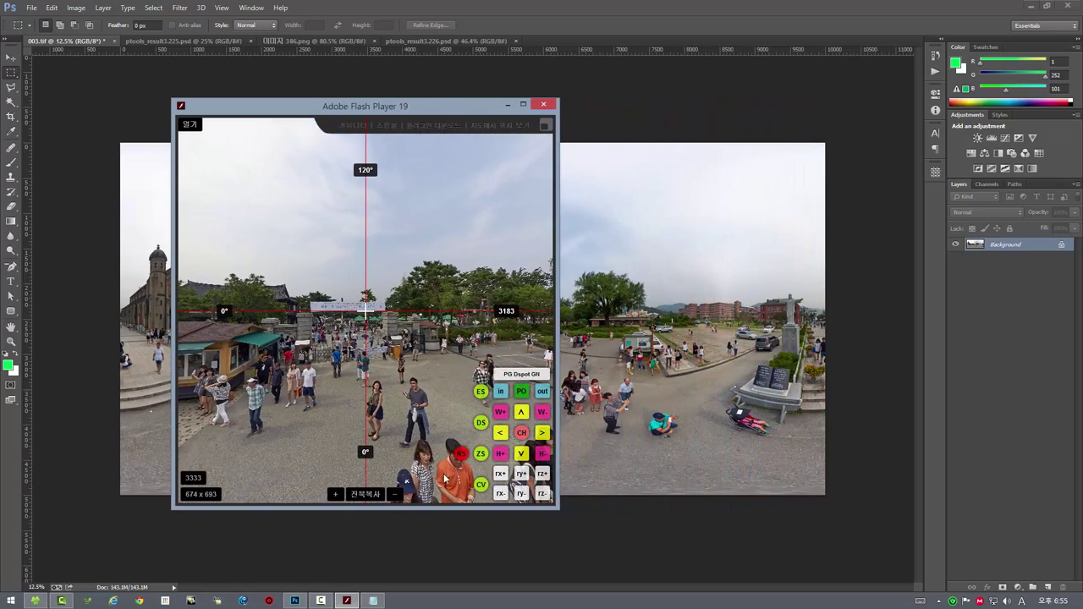
{"action": "left_click_drag", "start_coordinate": [418, 508], "coordinate": [416, 545]}
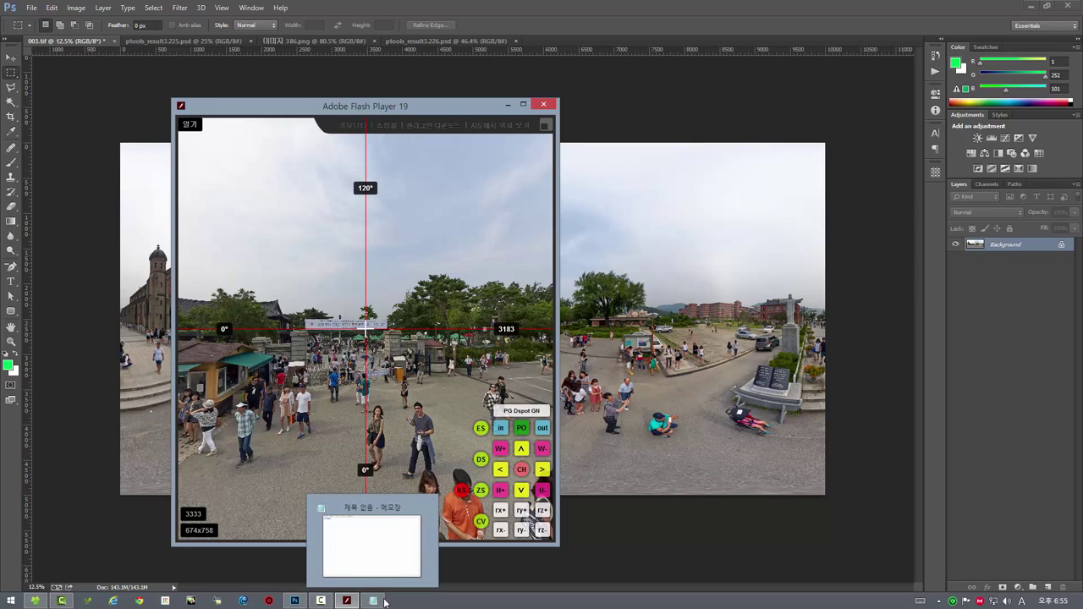
Step: Paste 3333x3748 on a new line in the Notepad size notes
{"action": "left_click", "coordinate": [372, 601]}
{"action": "left_click", "coordinate": [594, 316]}
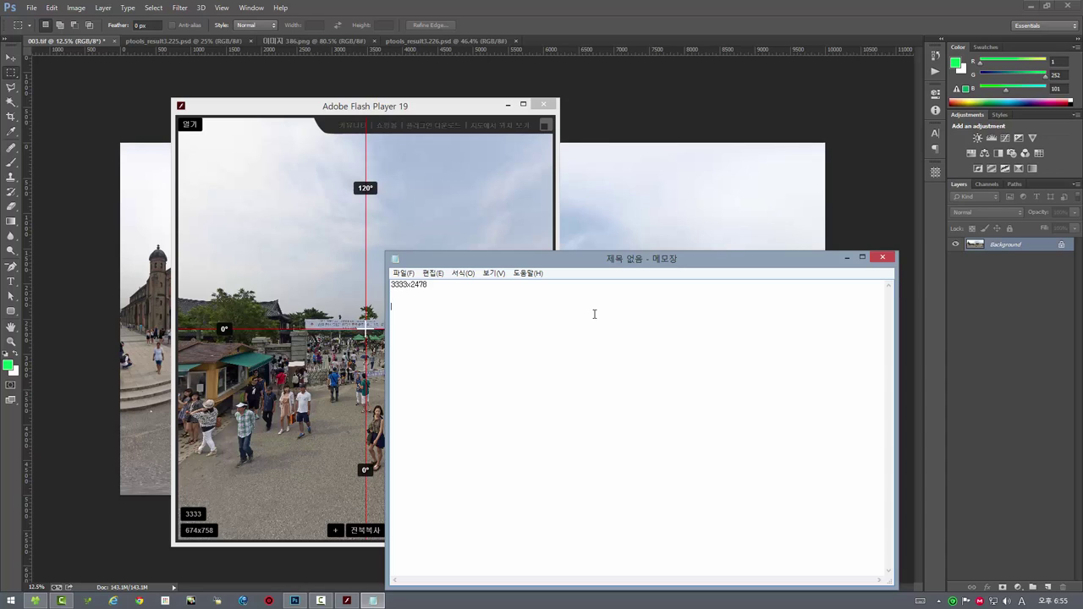
{"action": "type", "text": "3333x3748"}
Step: Extract a 3333x3748 rectilinear view at 120° HFOV, taking the 3748 height from the notes
{"action": "left_click", "coordinate": [85, 42]}
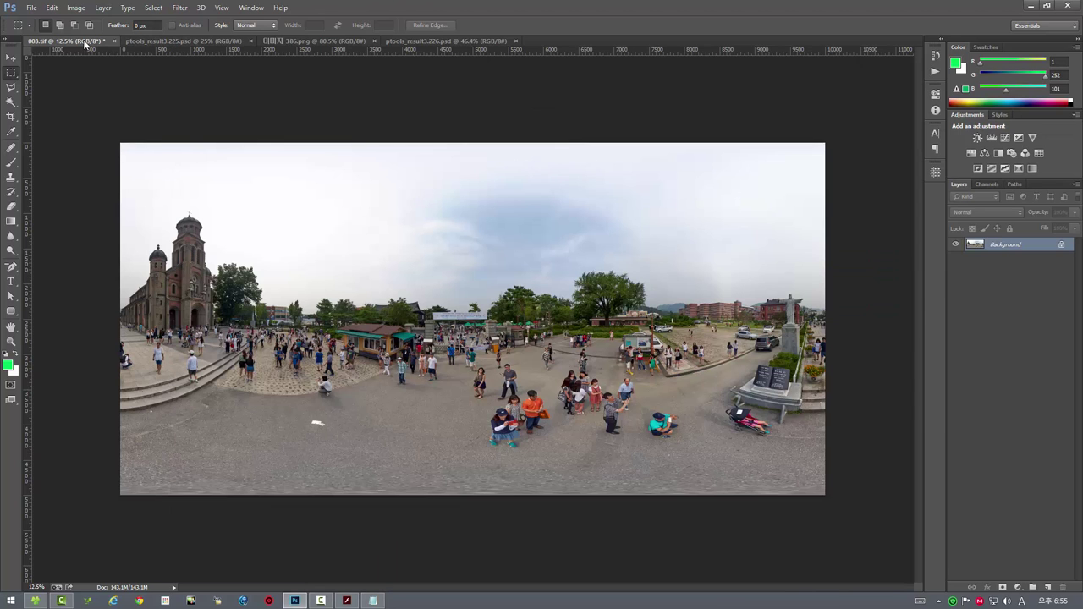
{"action": "left_click", "coordinate": [180, 8]}
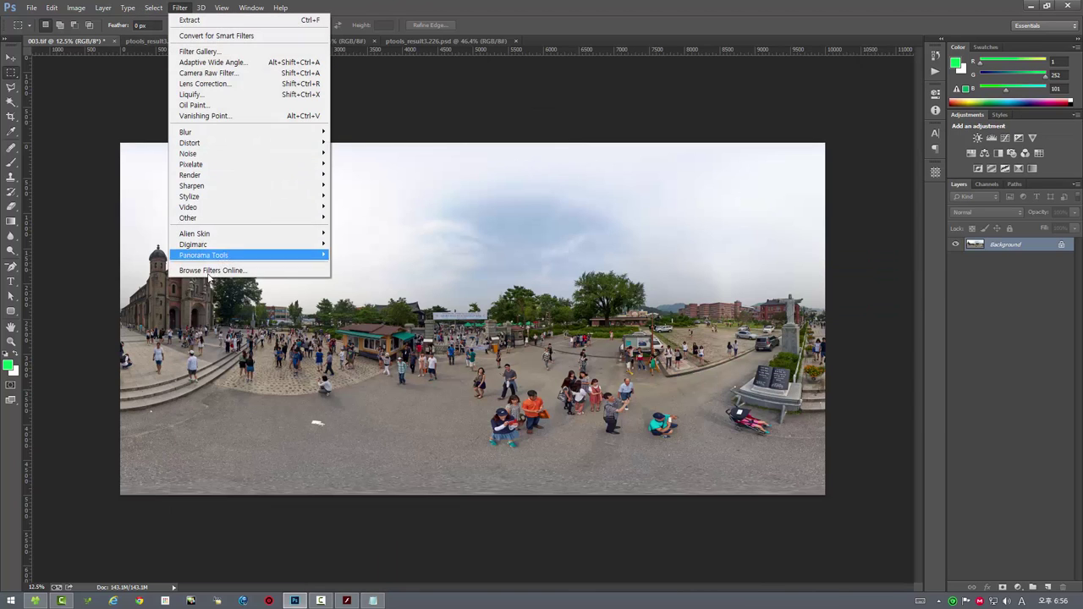
{"action": "mouse_move", "coordinate": [245, 255]}
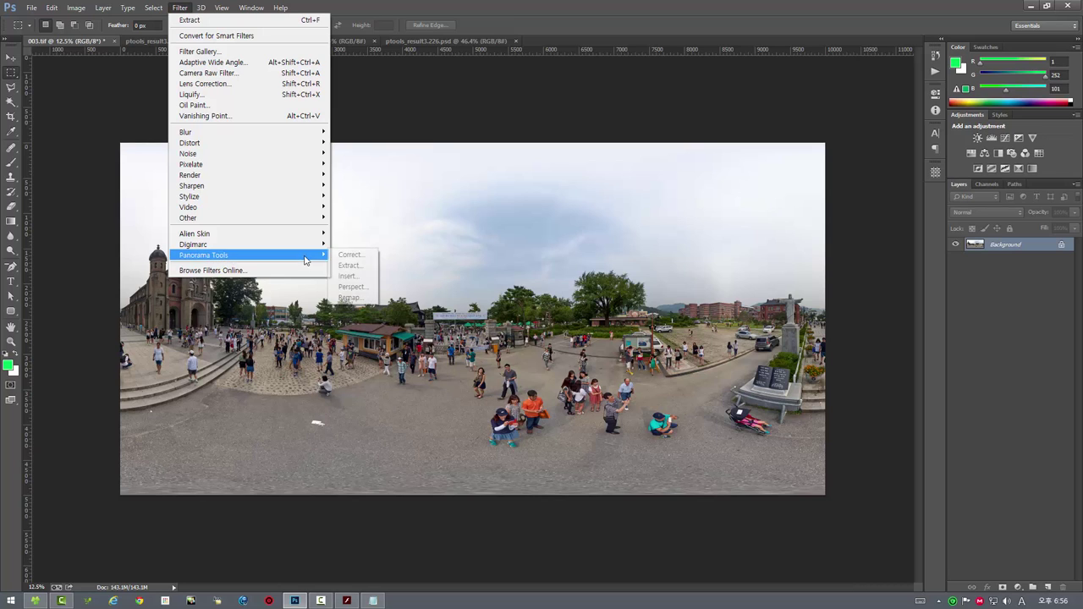
{"action": "left_click", "coordinate": [359, 266]}
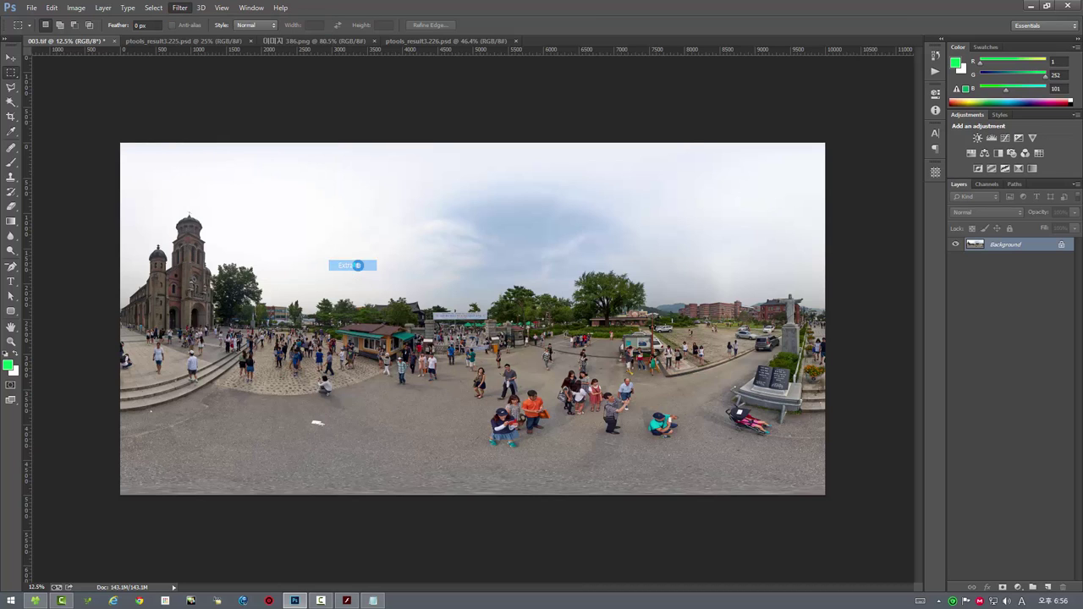
{"action": "left_click", "coordinate": [372, 601]}
{"action": "right_click", "coordinate": [422, 306]}
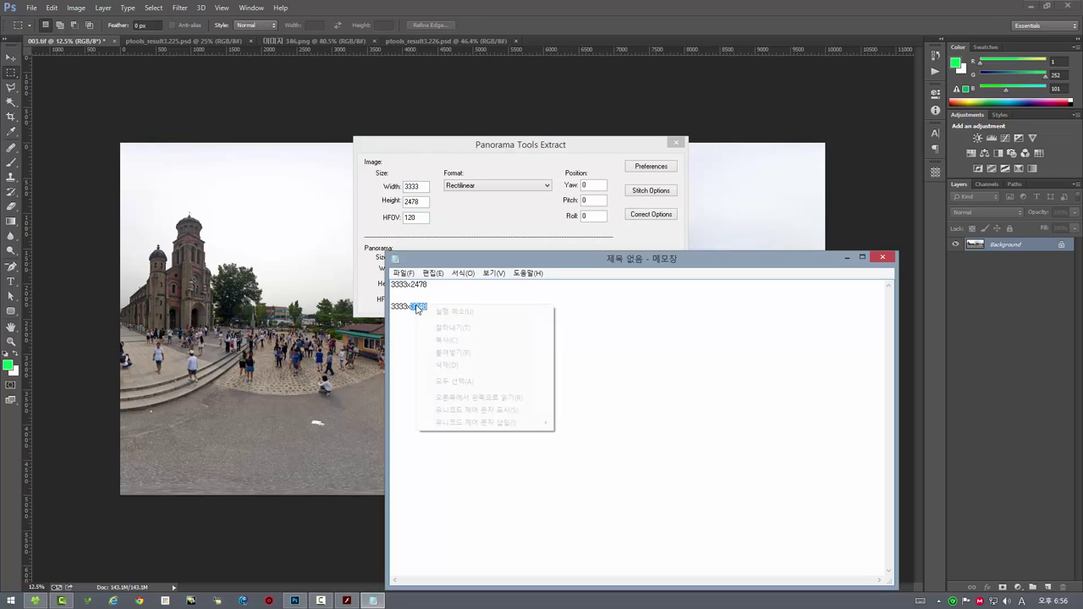
{"action": "left_click", "coordinate": [446, 341]}
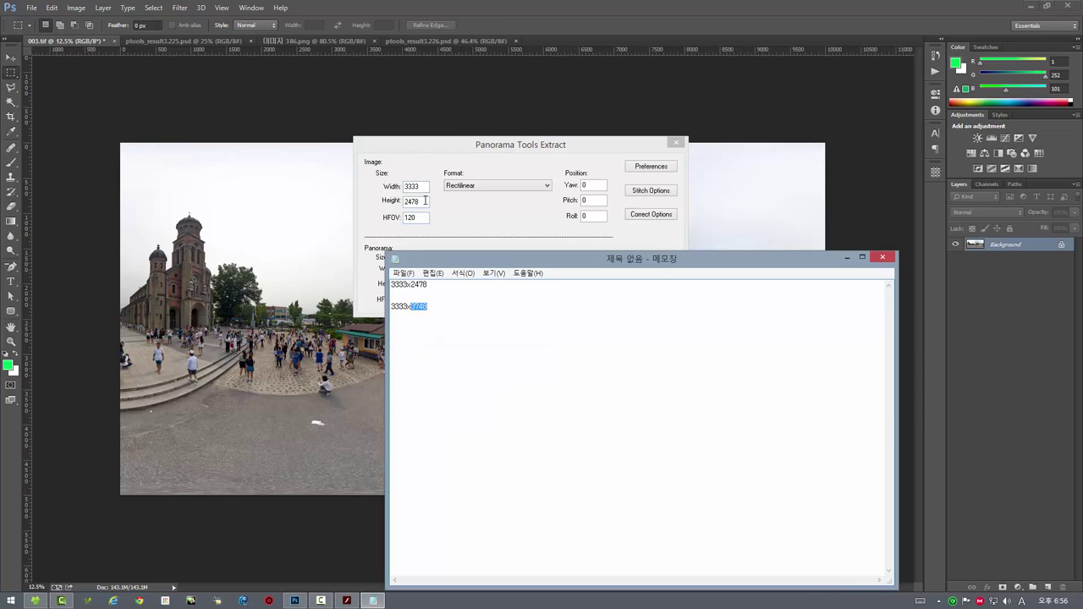
{"action": "double_click", "coordinate": [425, 201]}
{"action": "type", "text": "3748"}
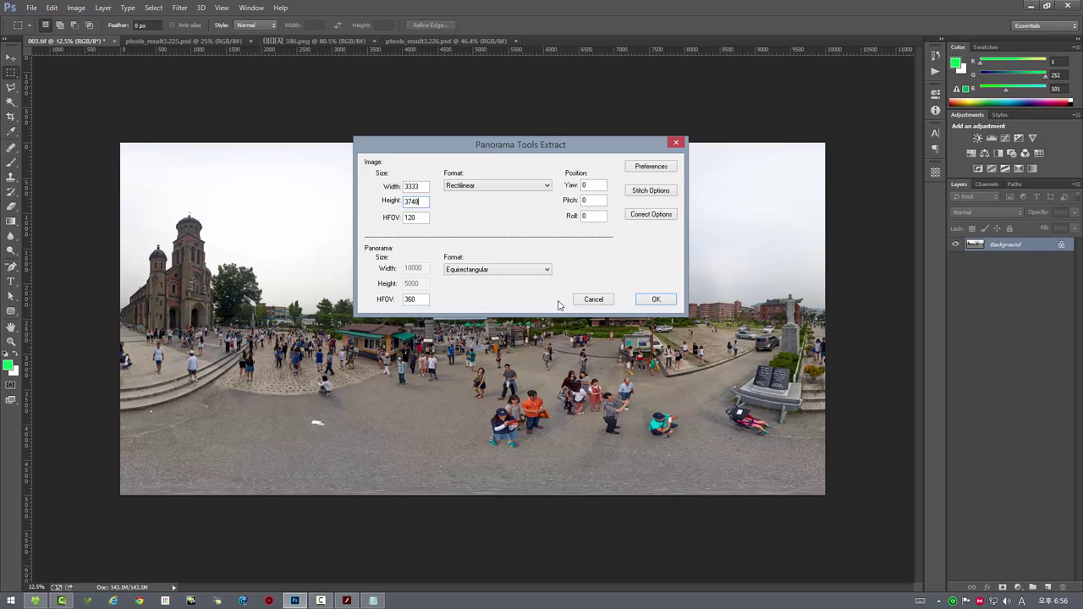
{"action": "left_click", "coordinate": [655, 299]}
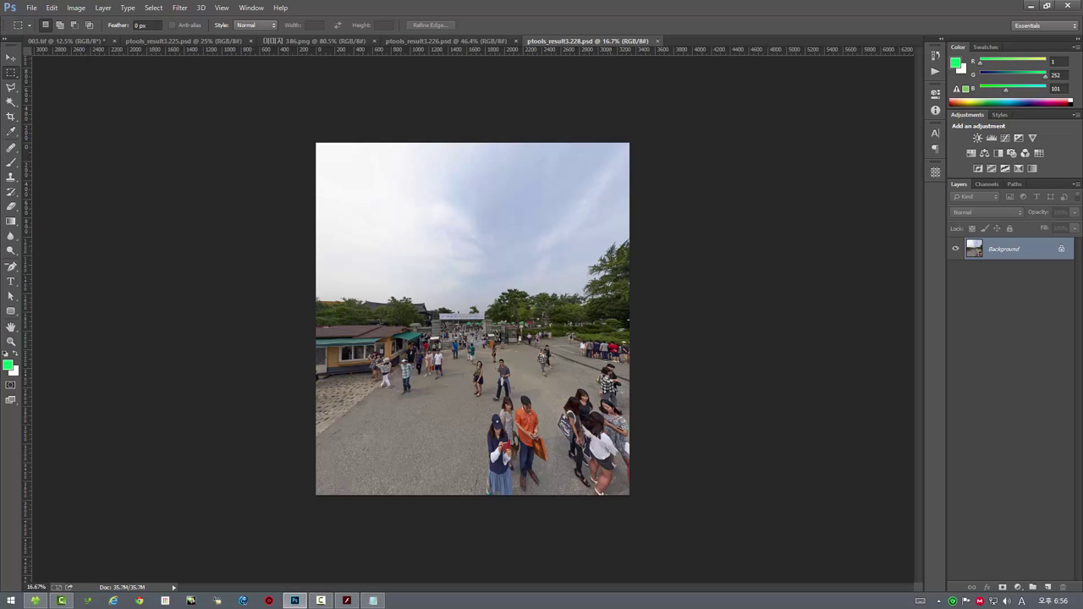
Step: Float ptools_result3.228.psd in an enlarged, fitted window beside the Flash panorama viewer
{"action": "scroll", "coordinate": [603, 250], "scroll_direction": "down", "scroll_amount": 1}
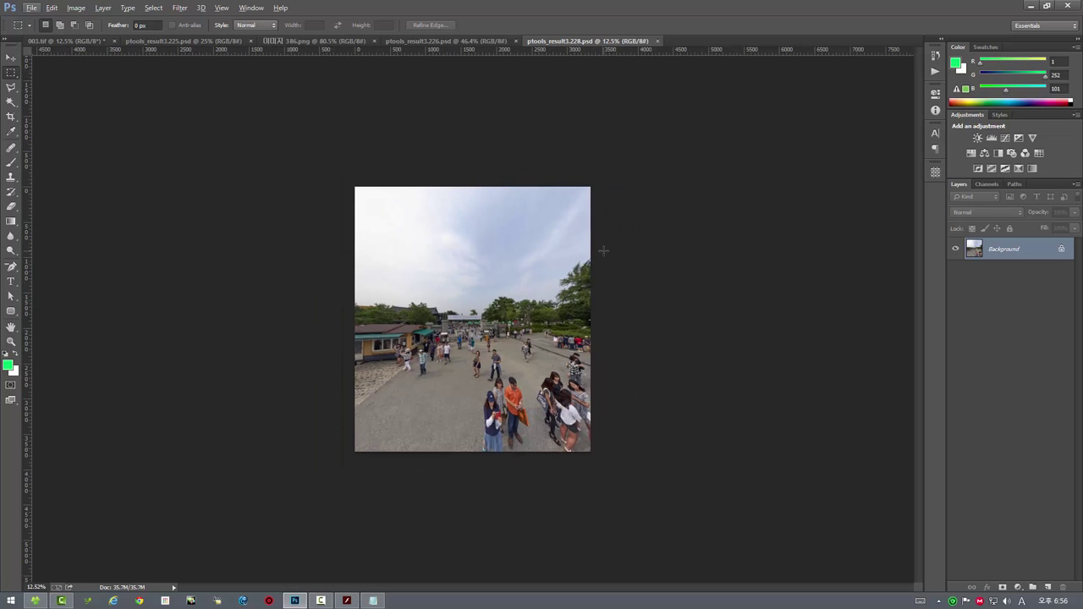
{"action": "left_click", "coordinate": [346, 601]}
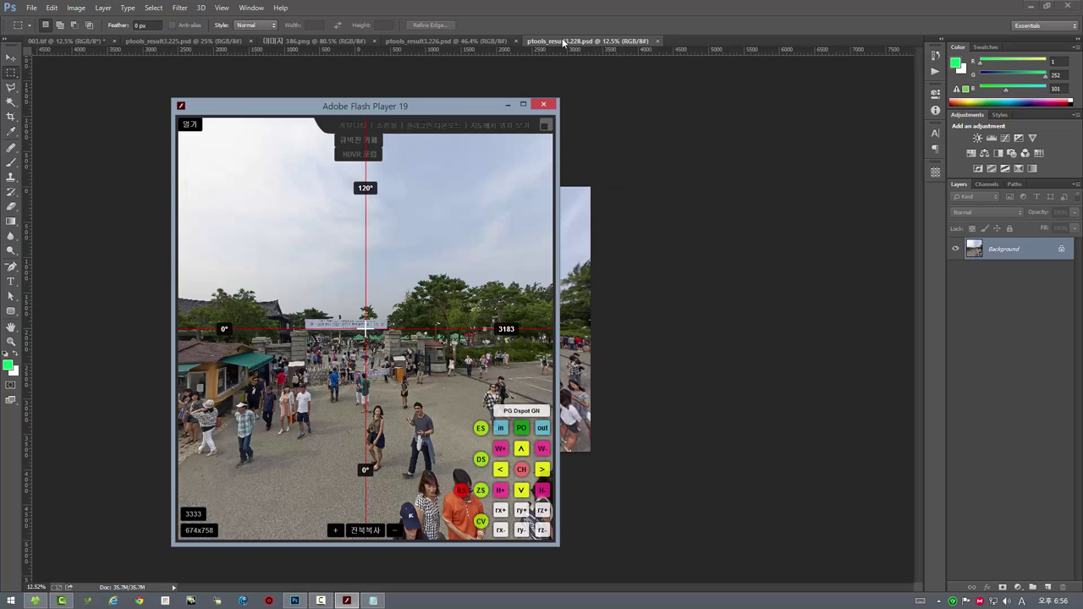
{"action": "left_click_drag", "start_coordinate": [563, 43], "coordinate": [641, 63]}
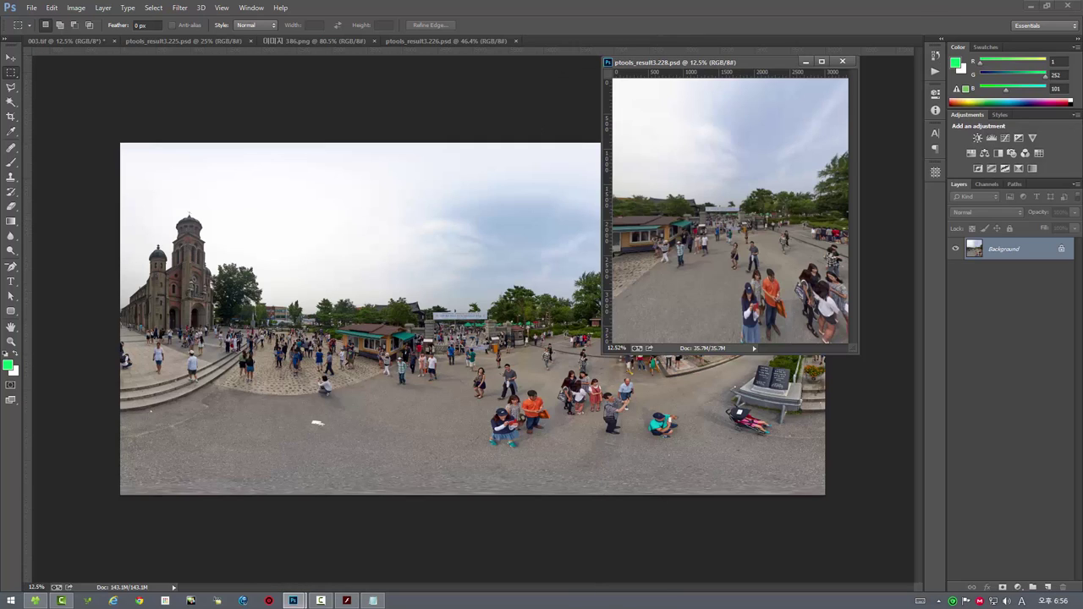
{"action": "left_click_drag", "start_coordinate": [853, 349], "coordinate": [909, 475]}
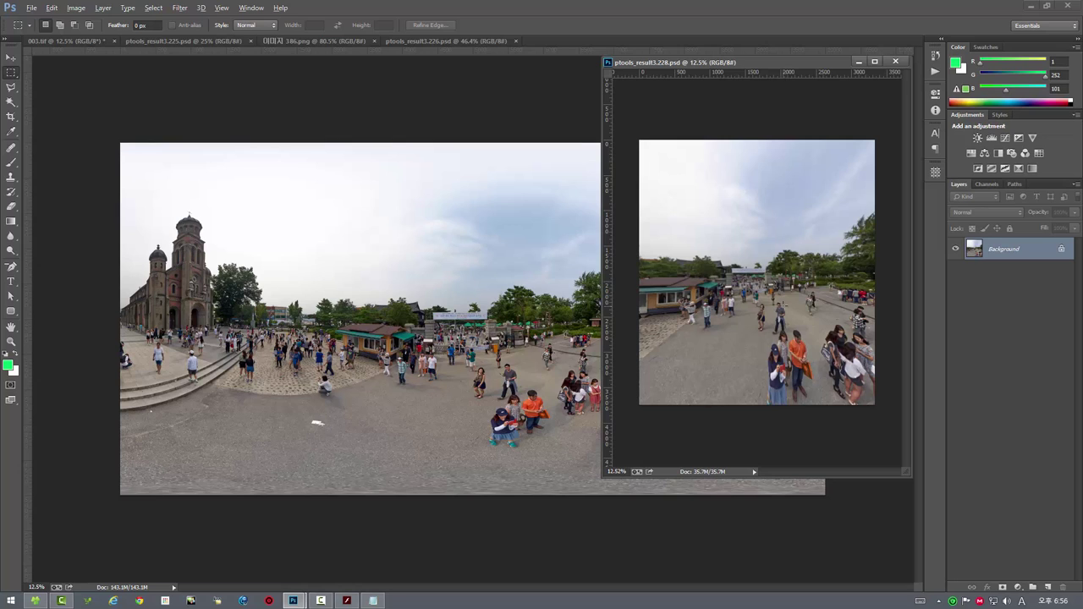
{"action": "key", "text": "ctrl+0"}
{"action": "left_click", "coordinate": [372, 600]}
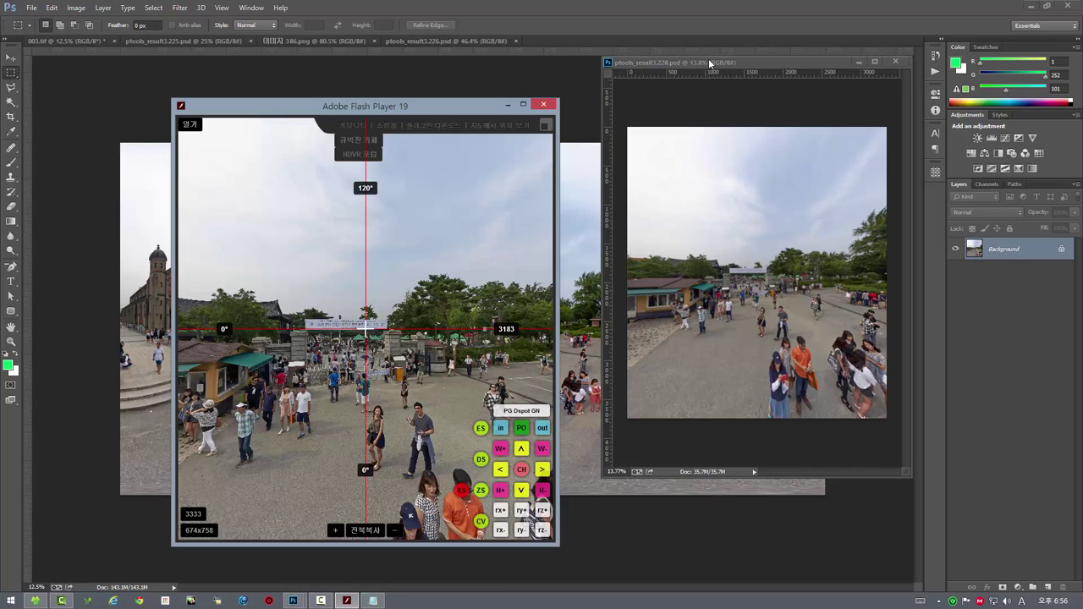
{"action": "left_click_drag", "start_coordinate": [709, 63], "coordinate": [671, 101]}
{"action": "key", "text": "ctrl+plus"}
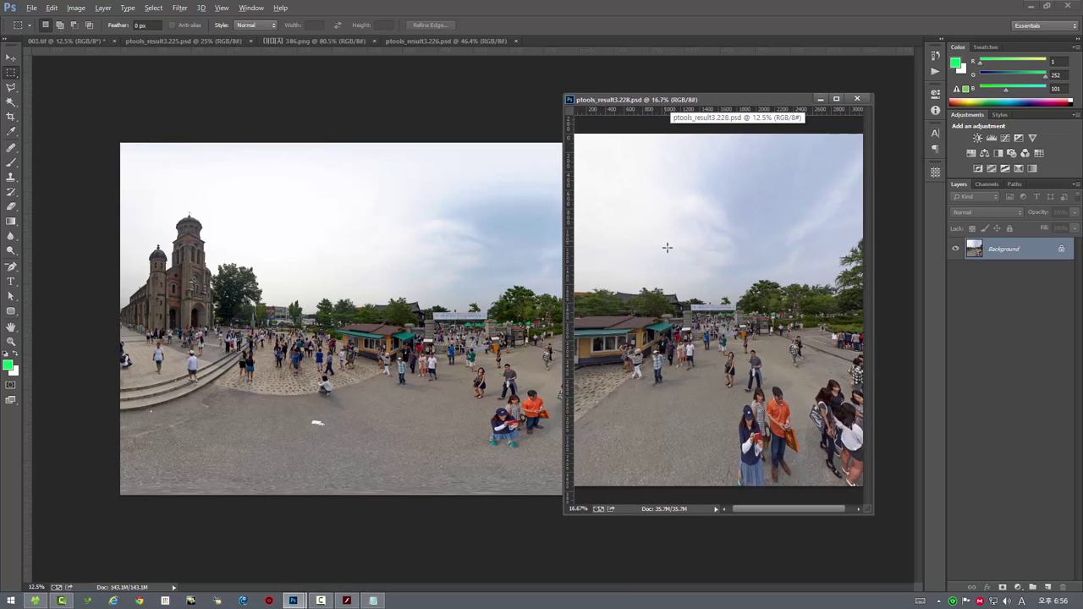
{"action": "left_click_drag", "start_coordinate": [871, 513], "coordinate": [928, 559]}
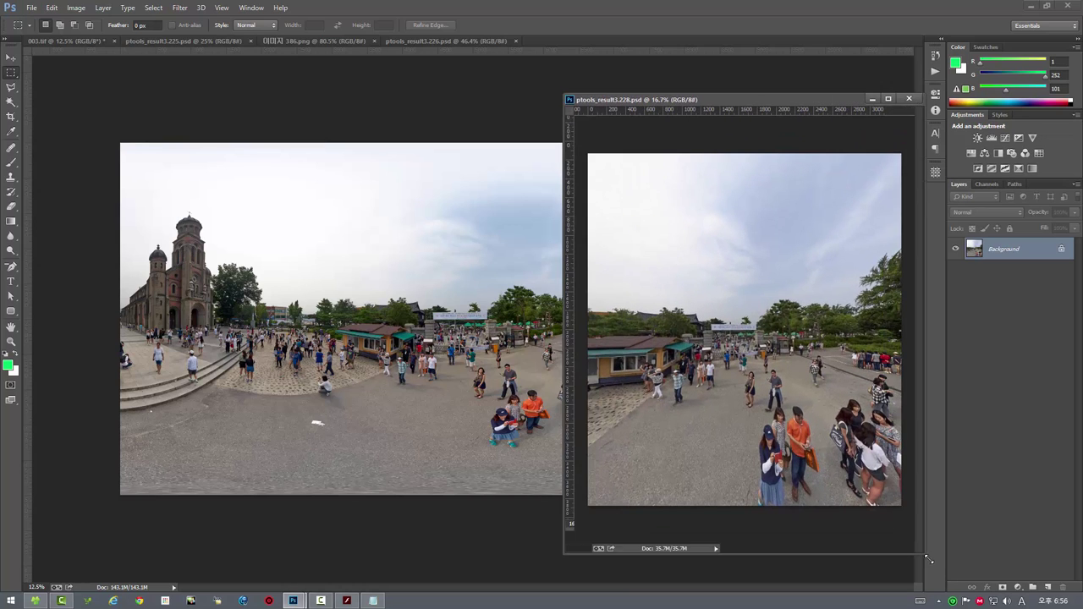
{"action": "left_click", "coordinate": [346, 601]}
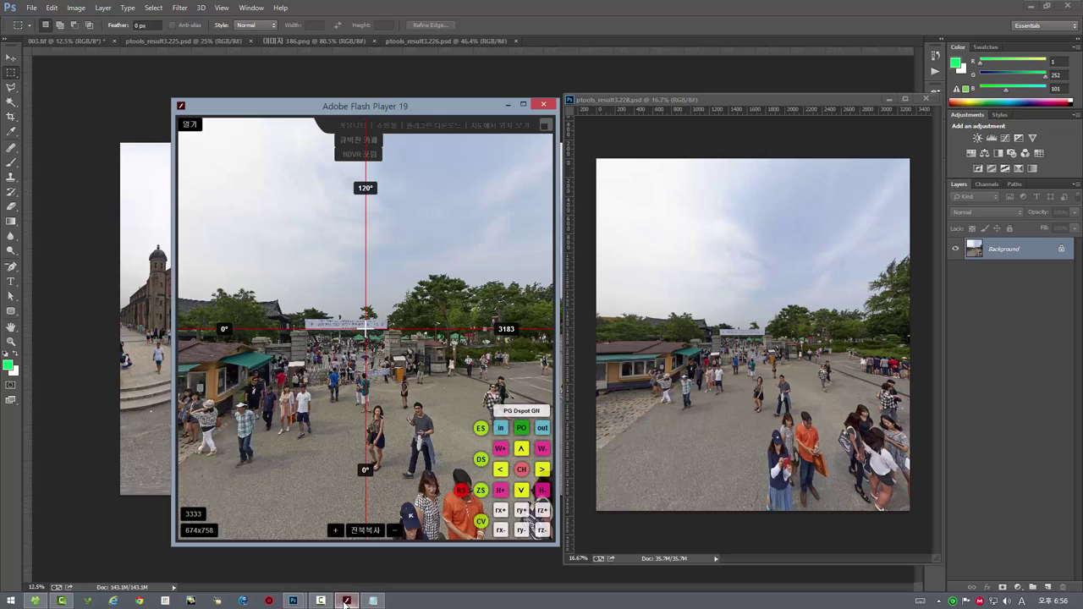
{"action": "left_click_drag", "start_coordinate": [417, 111], "coordinate": [410, 122]}
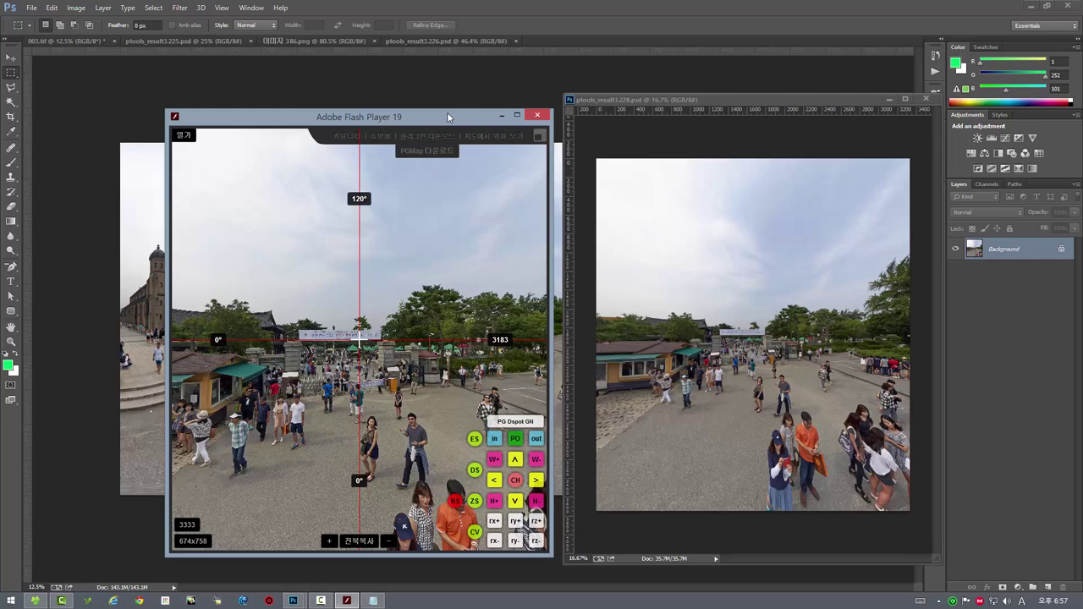
Step: Move the Flash viewer up-left and enlarge it to 1163x848
{"action": "left_click_drag", "start_coordinate": [445, 112], "coordinate": [372, 43]}
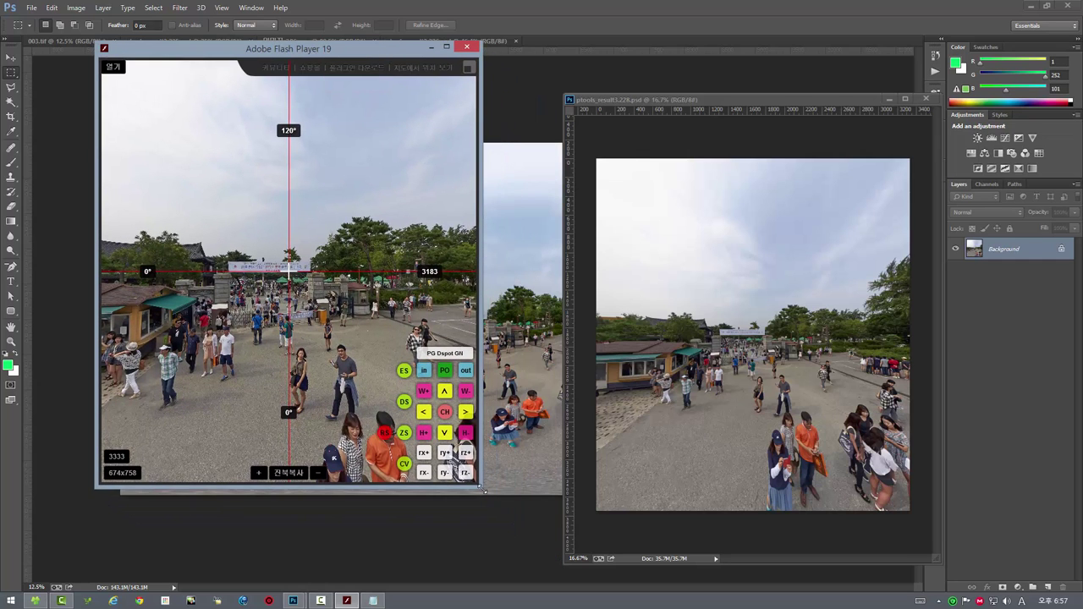
{"action": "left_click_drag", "start_coordinate": [482, 489], "coordinate": [654, 508]}
{"action": "left_click", "coordinate": [660, 347]}
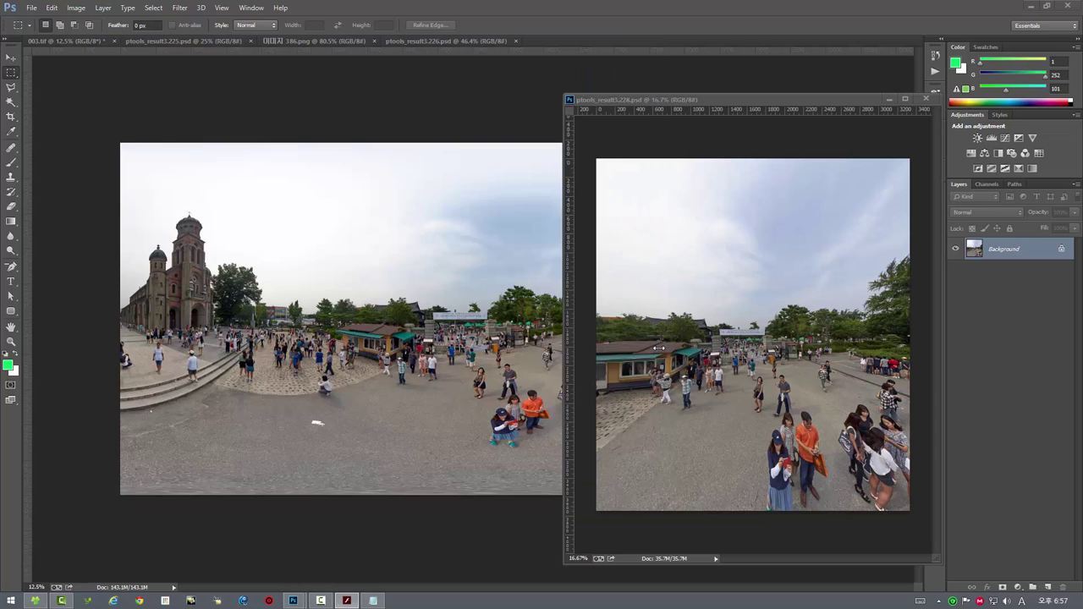
{"action": "left_click", "coordinate": [349, 600]}
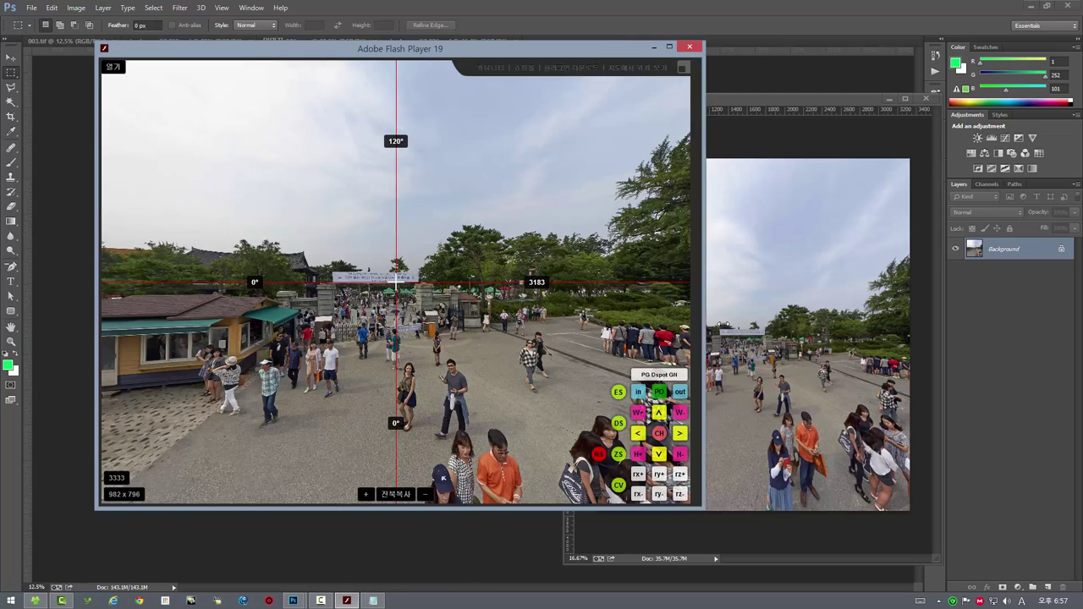
{"action": "left_click_drag", "start_coordinate": [653, 318], "coordinate": [755, 318]}
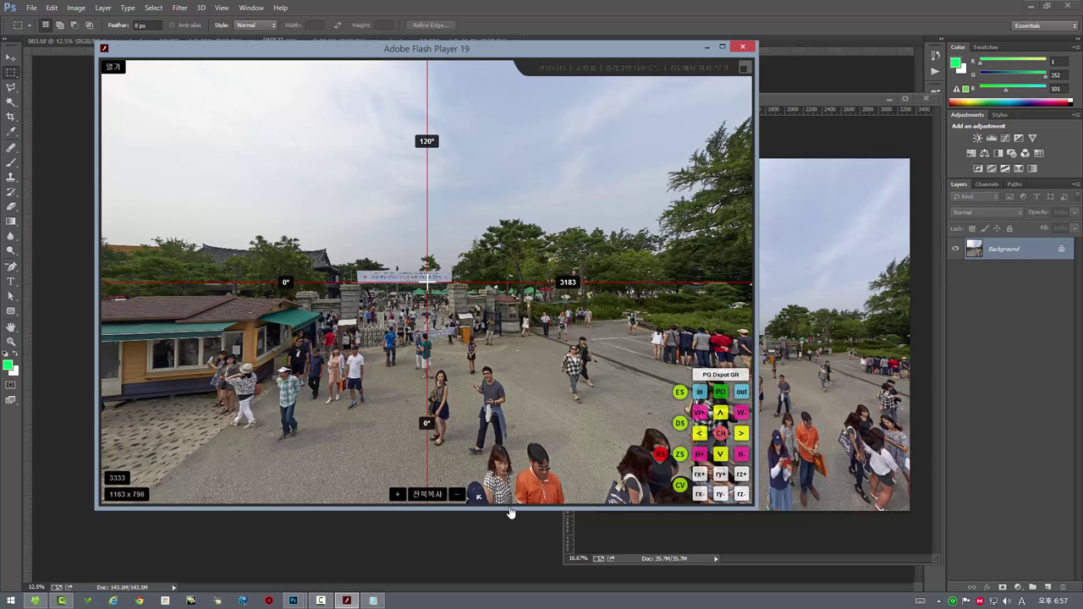
{"action": "left_click_drag", "start_coordinate": [512, 509], "coordinate": [517, 538]}
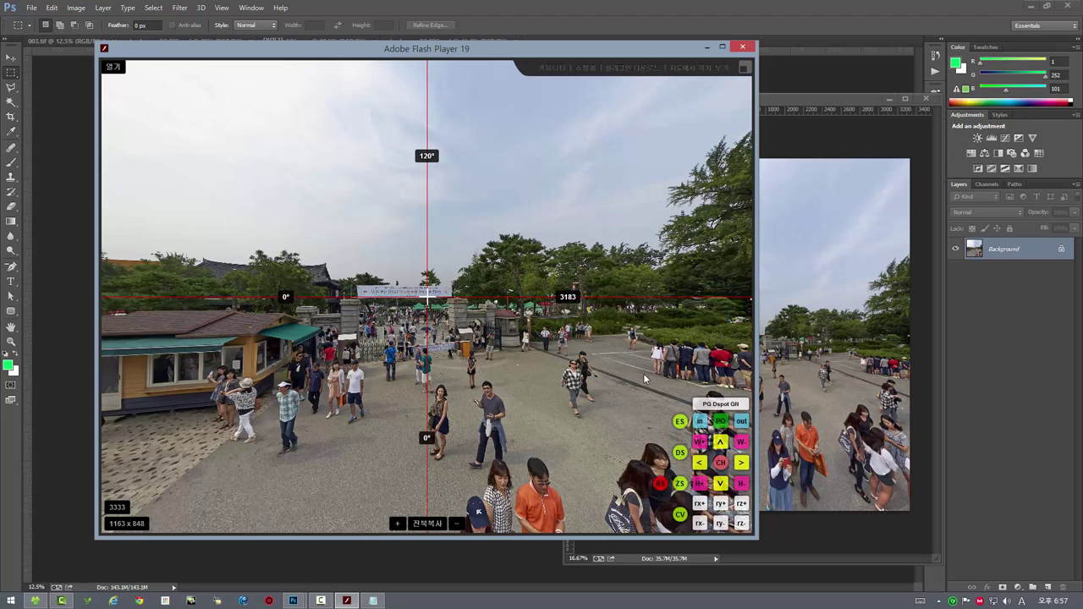
Step: Bring the Flash viewer in front of Photoshop and show it fullscreen at 1920x1080
{"action": "left_click", "coordinate": [926, 99]}
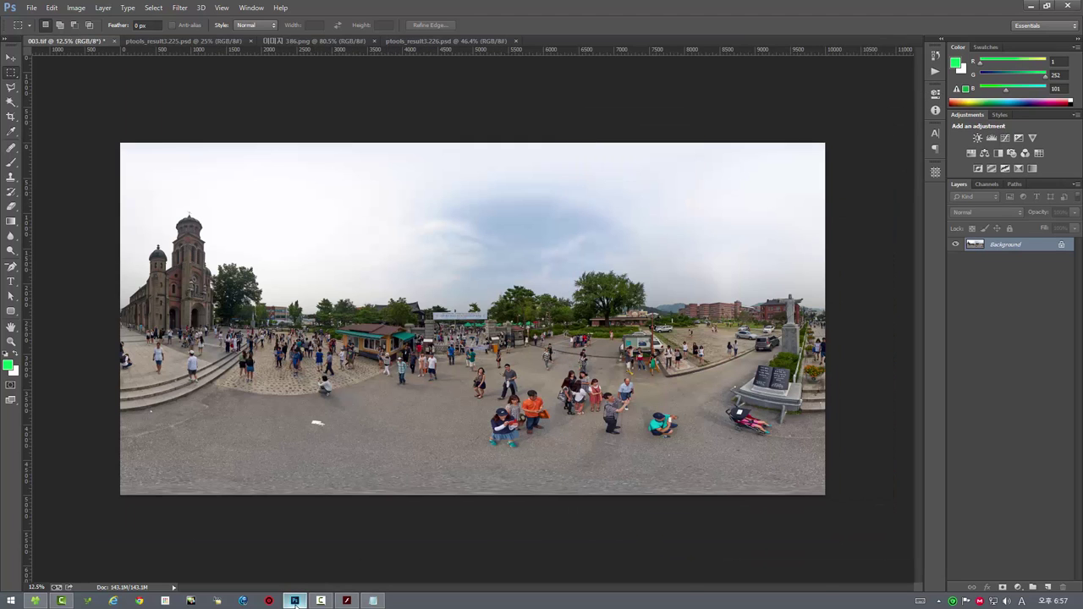
{"action": "left_click", "coordinate": [294, 601]}
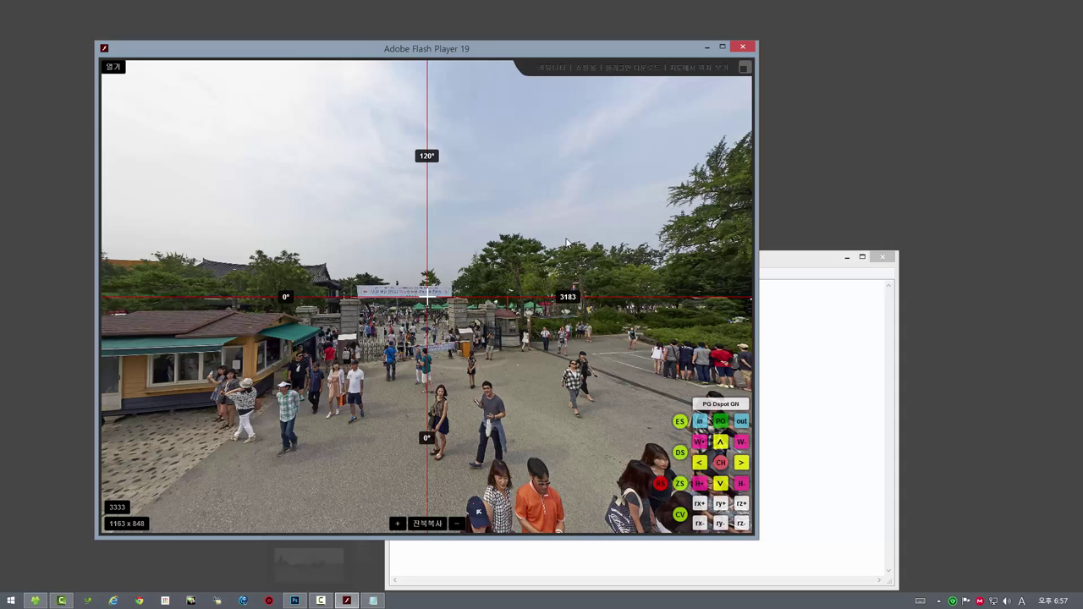
{"action": "left_click", "coordinate": [294, 601]}
{"action": "left_click", "coordinate": [346, 601]}
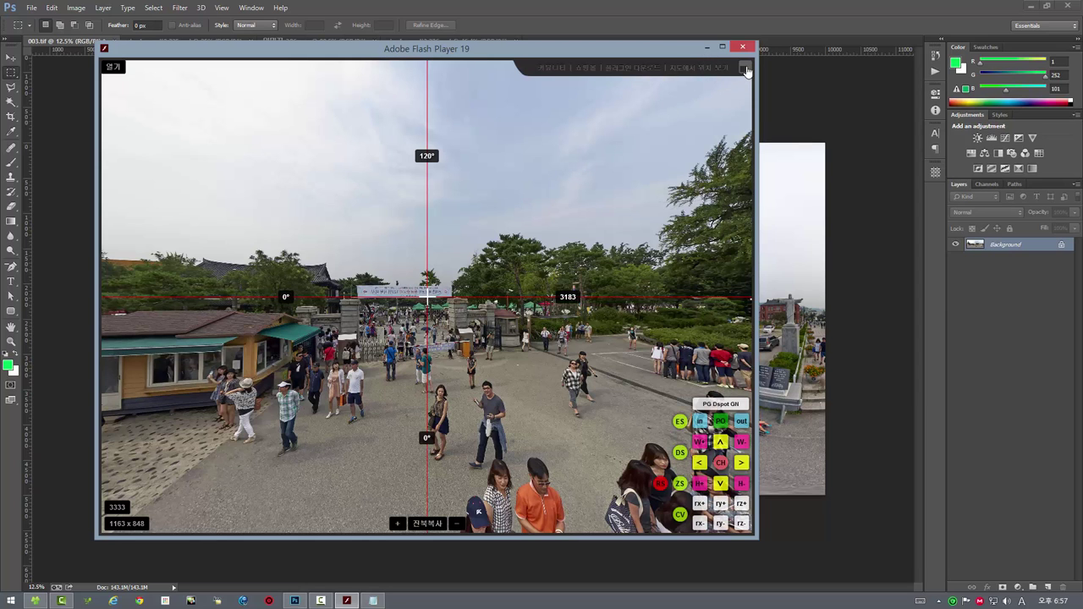
{"action": "key", "text": "ctrl+f"}
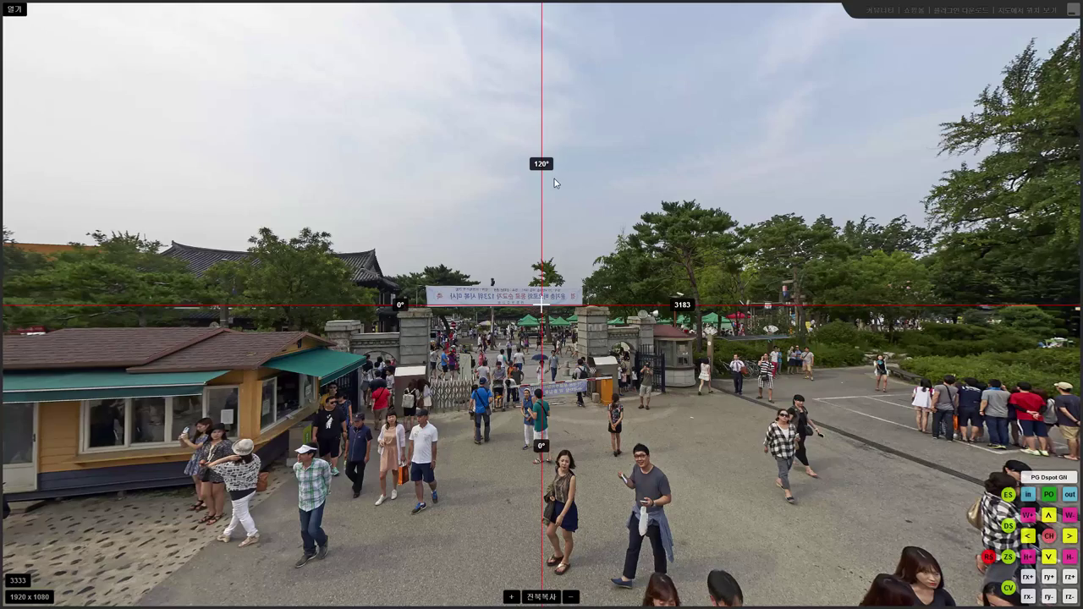
Step: Frame the gate and its banner at 90° FOV, then exit fullscreen back to 003.tif
{"action": "left_click_drag", "start_coordinate": [541, 210], "coordinate": [1, 586]}
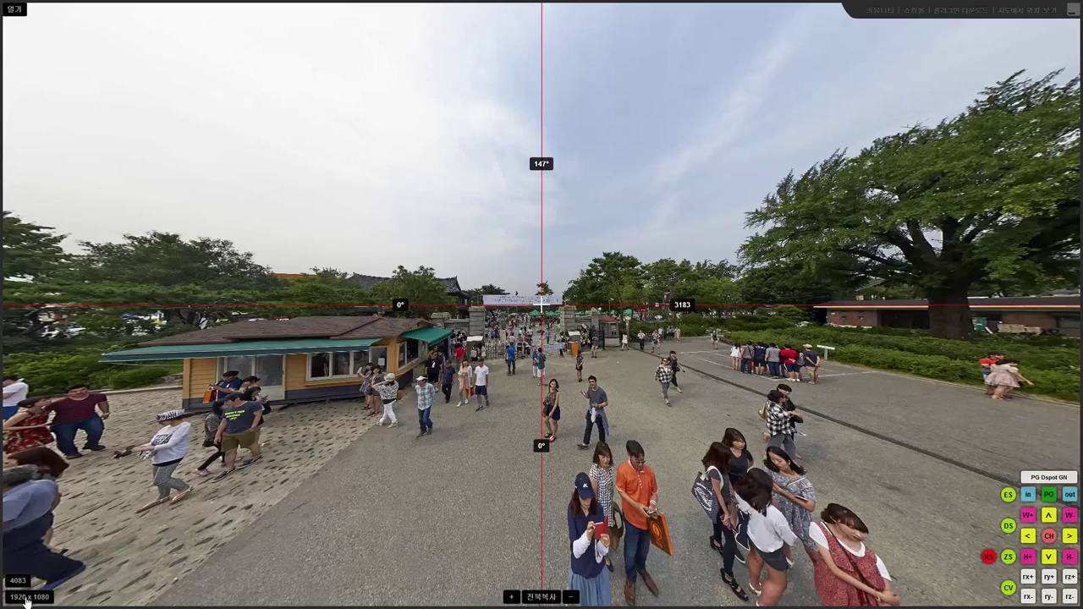
{"action": "scroll", "coordinate": [225, 510], "scroll_direction": "up", "scroll_amount": 3}
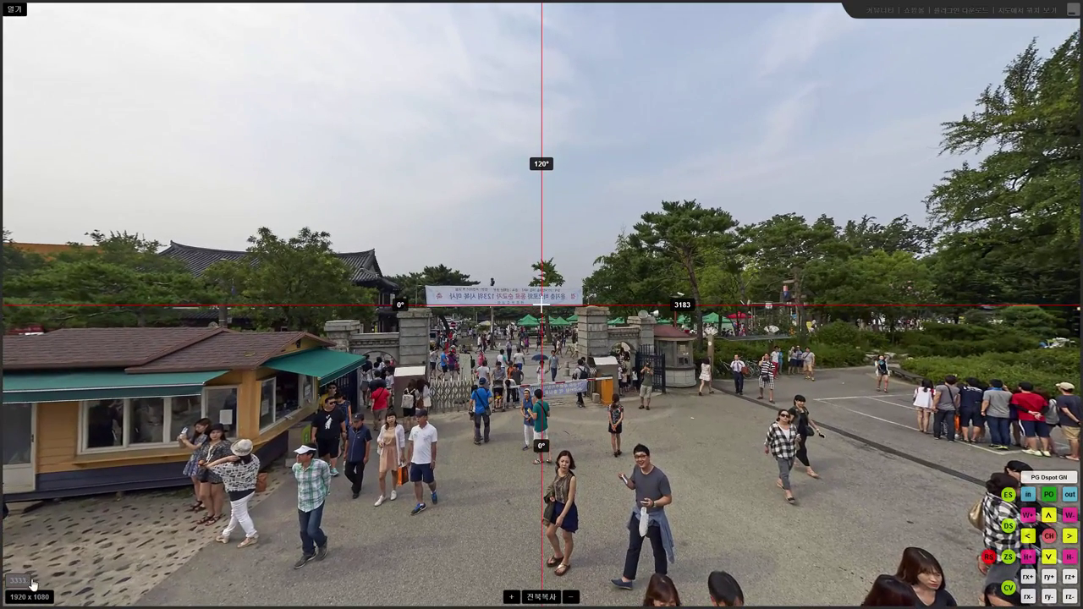
{"action": "scroll", "coordinate": [328, 480], "scroll_direction": "down", "scroll_amount": 2}
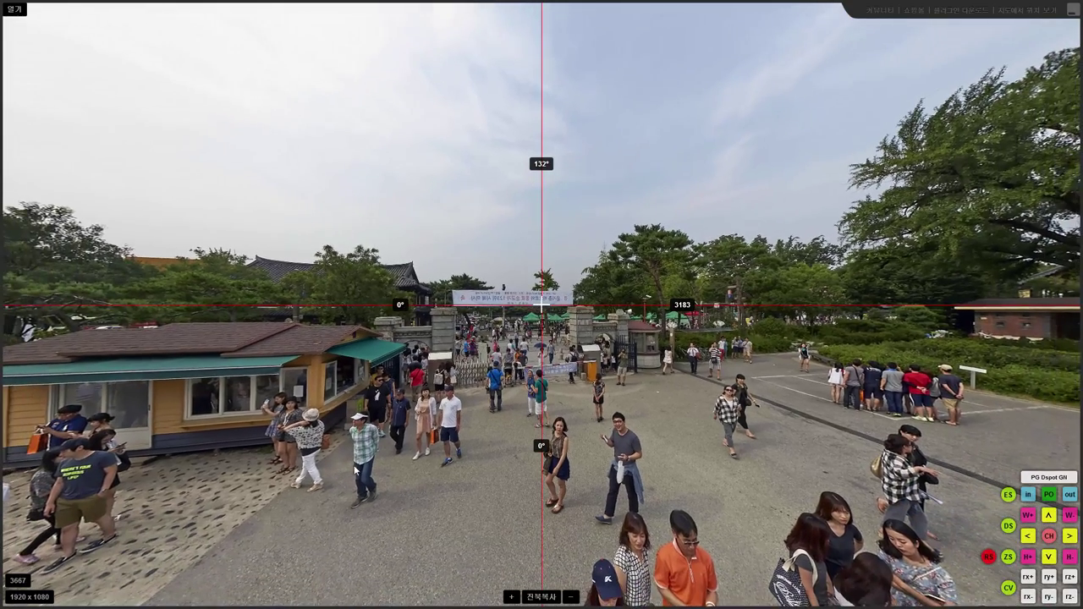
{"action": "scroll", "coordinate": [413, 443], "scroll_direction": "up", "scroll_amount": 2}
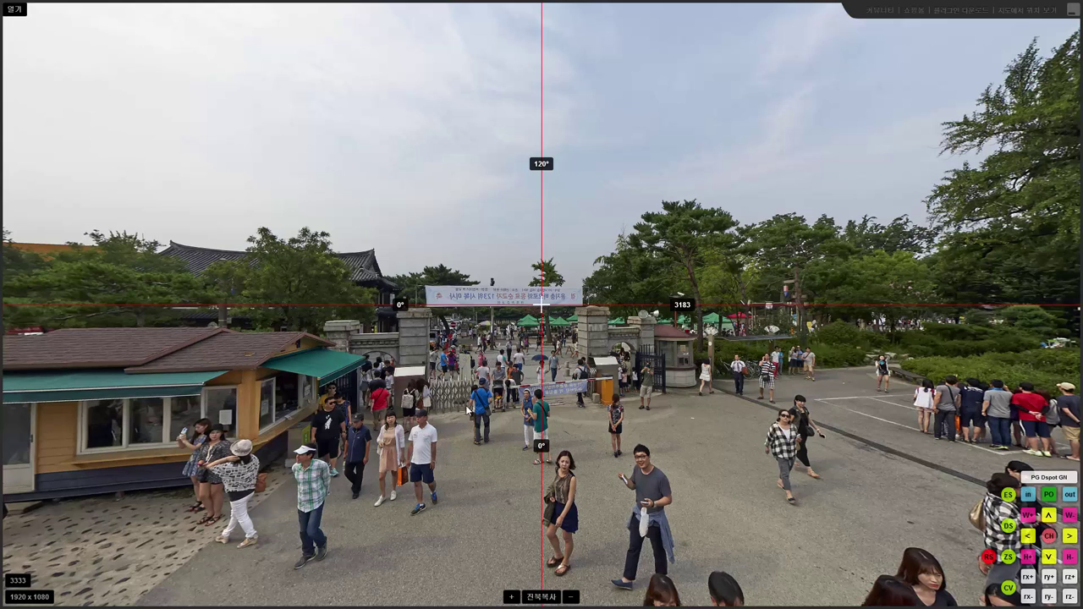
{"action": "scroll", "coordinate": [482, 413], "scroll_direction": "up", "scroll_amount": 5}
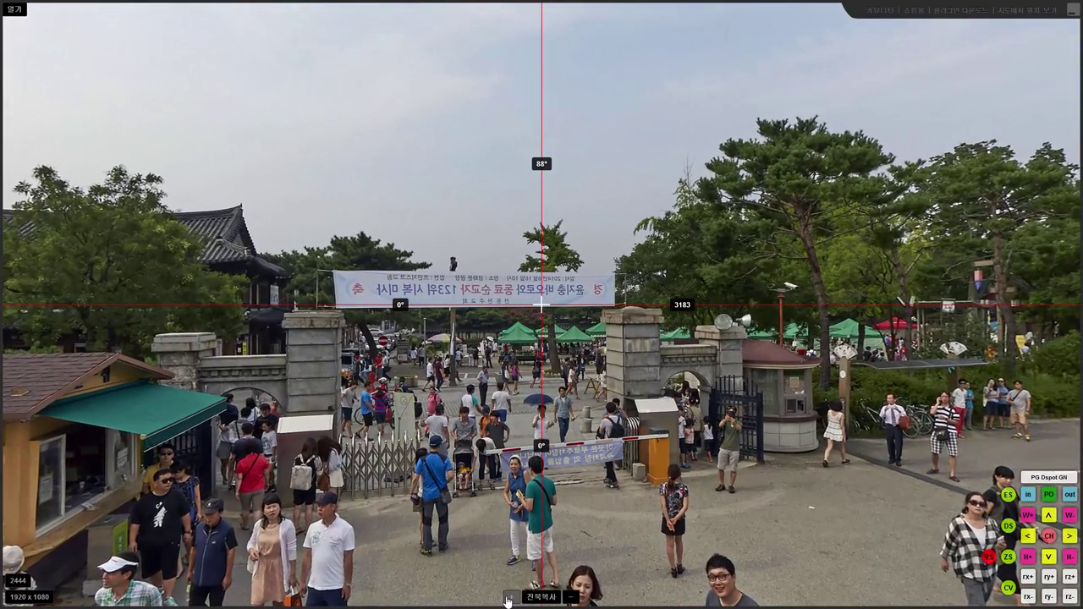
{"action": "left_click", "coordinate": [511, 596]}
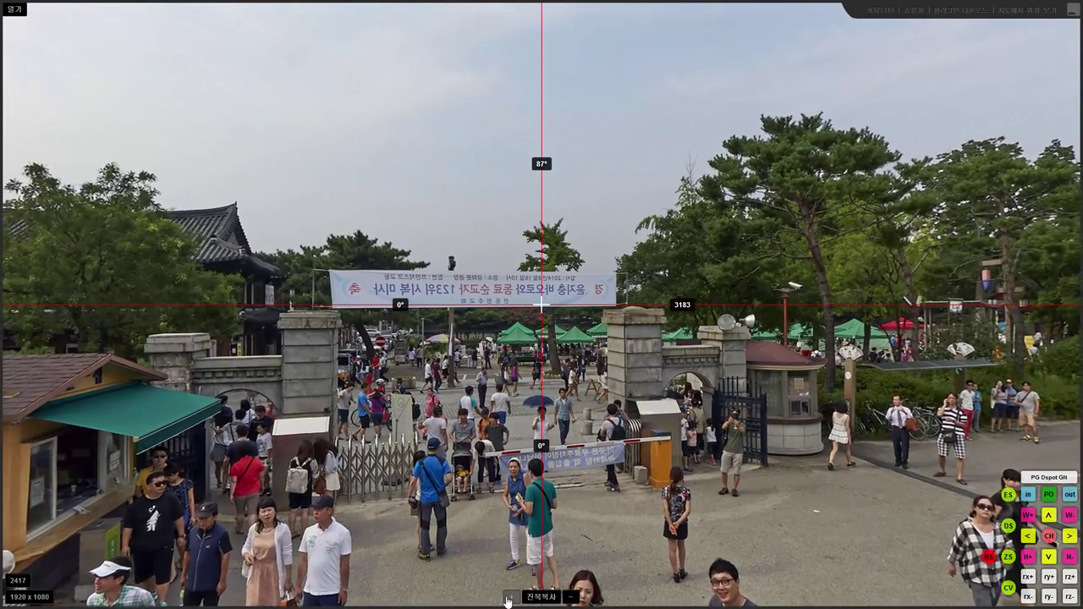
{"action": "left_click", "coordinate": [571, 597]}
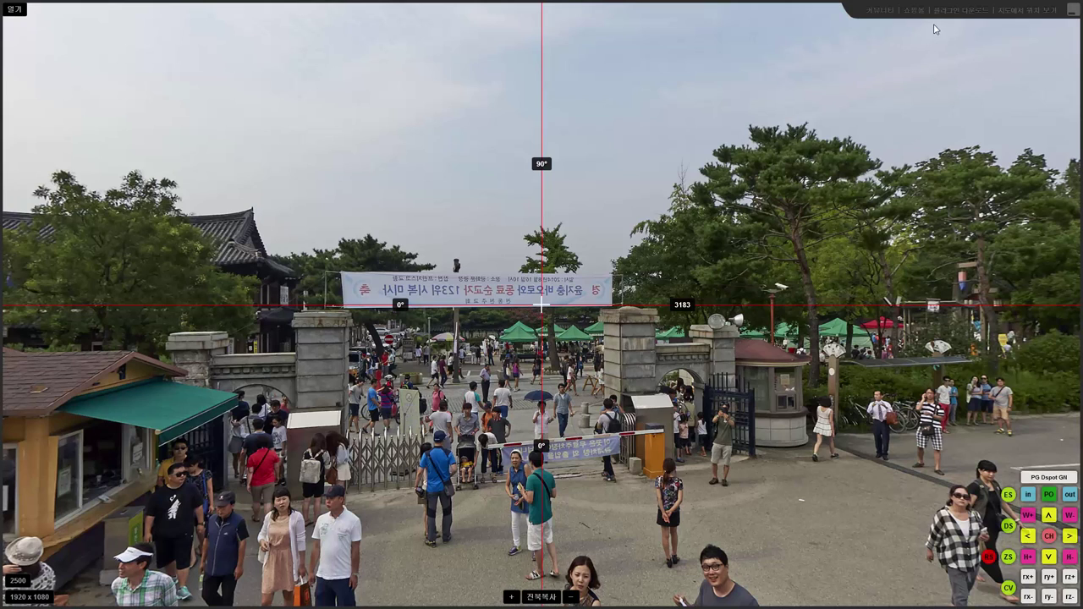
{"action": "left_click", "coordinate": [1072, 8]}
{"action": "left_click", "coordinate": [794, 4]}
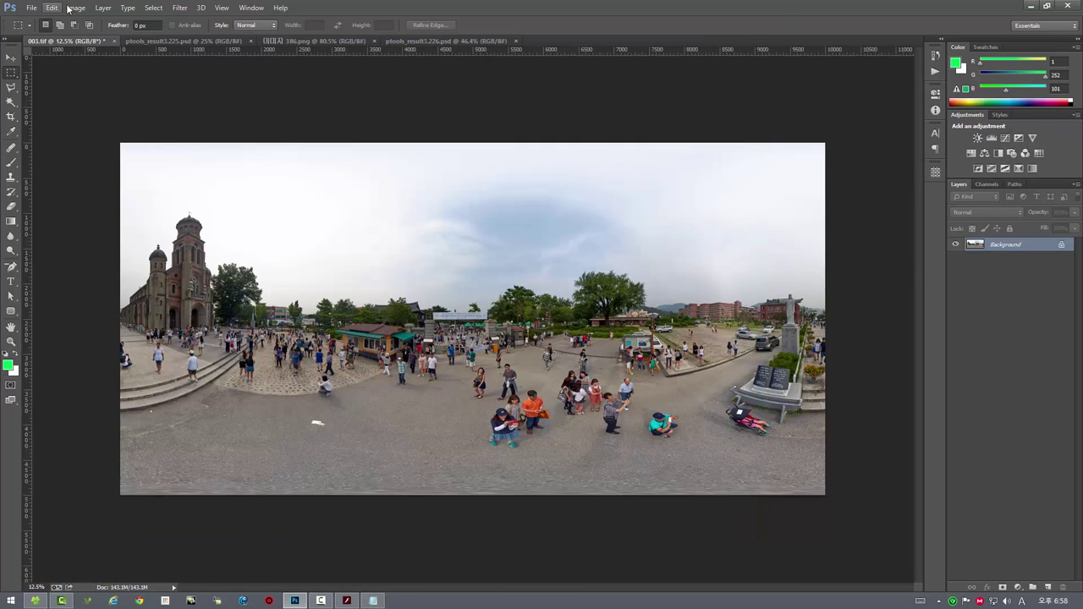
Step: Extract a 2500 × 2500 rectilinear gate view at 90° HFOV with Panorama Tools Extract
{"action": "left_click", "coordinate": [179, 7]}
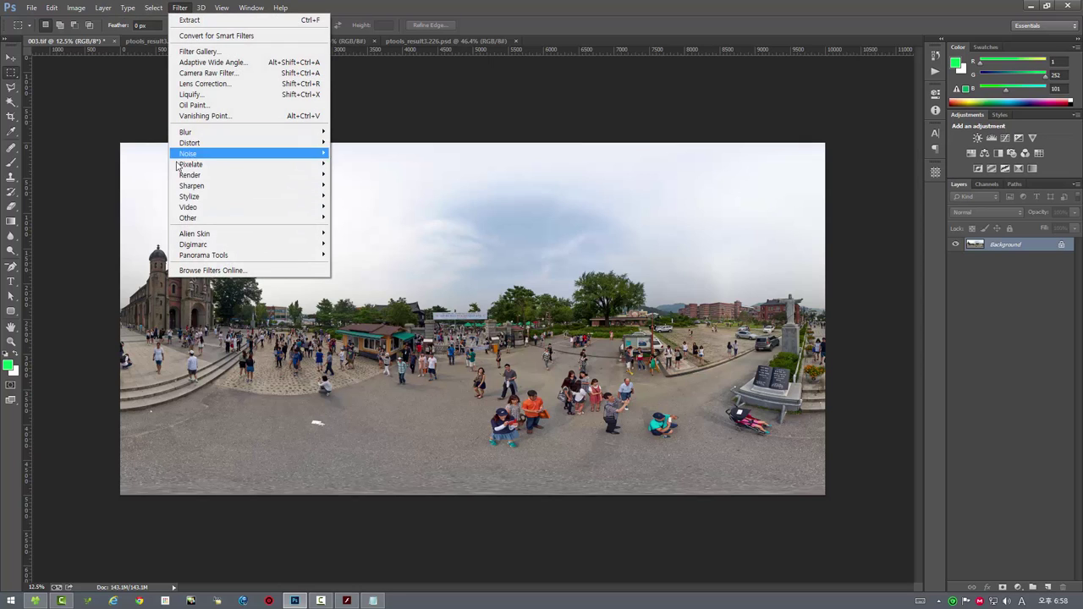
{"action": "mouse_move", "coordinate": [203, 255]}
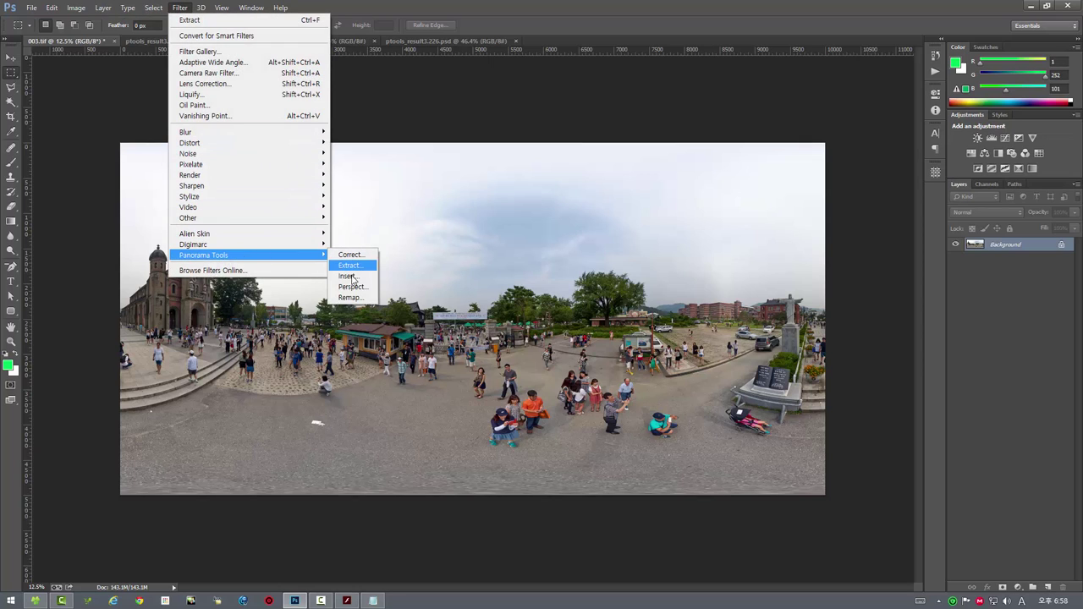
{"action": "left_click", "coordinate": [350, 266]}
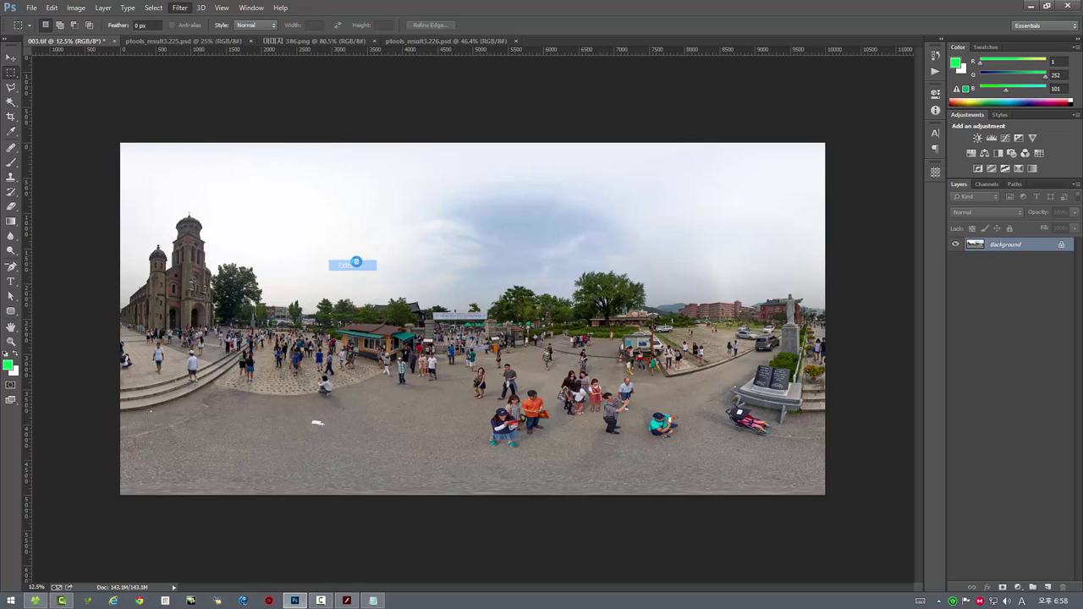
{"action": "left_click_drag", "start_coordinate": [424, 187], "coordinate": [356, 200]}
{"action": "type", "text": "2500"}
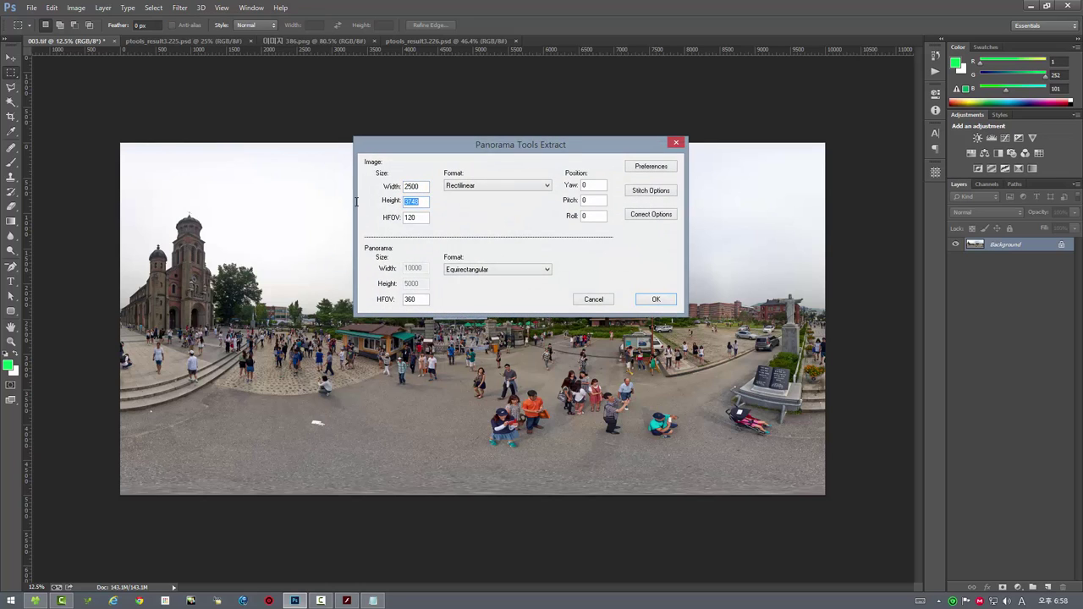
{"action": "type", "text": "2500"}
{"action": "left_click_drag", "start_coordinate": [416, 217], "coordinate": [369, 223]}
{"action": "type", "text": "0"}
{"action": "left_click", "coordinate": [655, 299]}
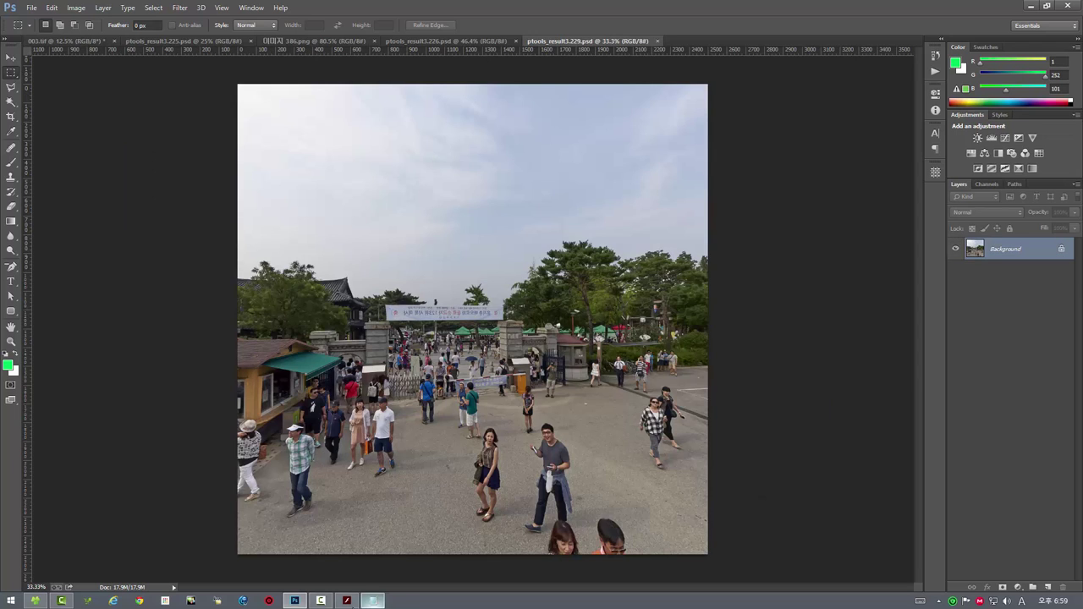
Step: Line up the Flash panorama preview over the extracted view to compare them
{"action": "left_click", "coordinate": [347, 601]}
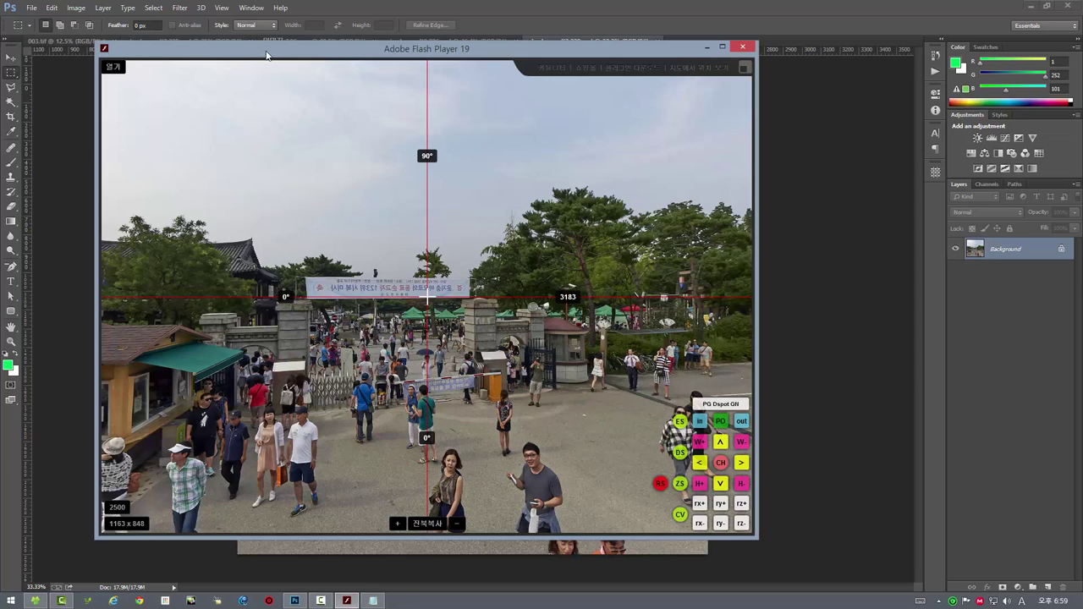
{"action": "left_click_drag", "start_coordinate": [266, 55], "coordinate": [469, 88]}
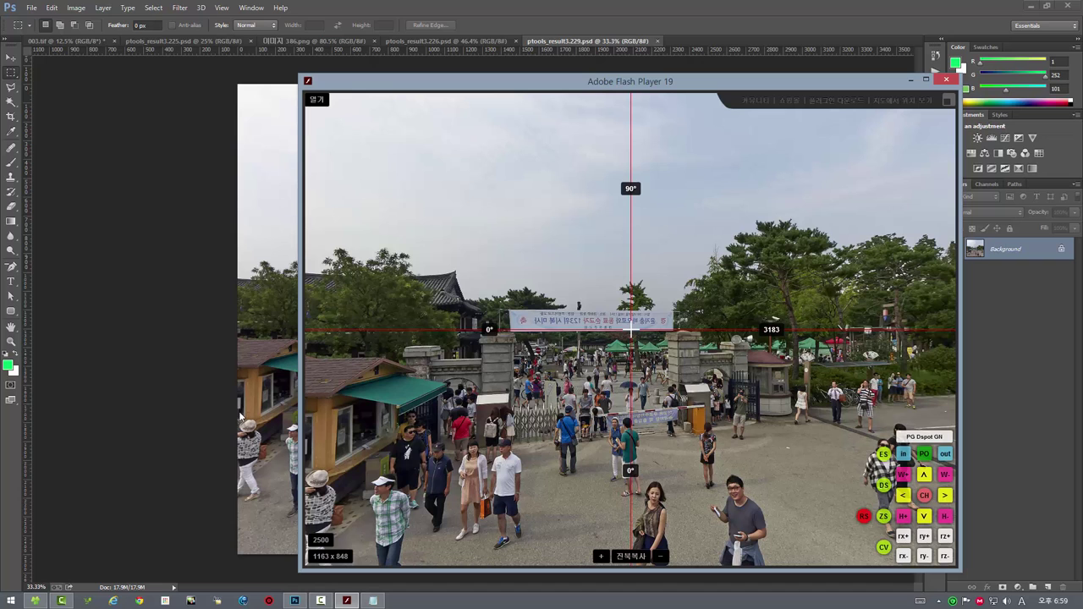
{"action": "left_click_drag", "start_coordinate": [665, 85], "coordinate": [365, 86]}
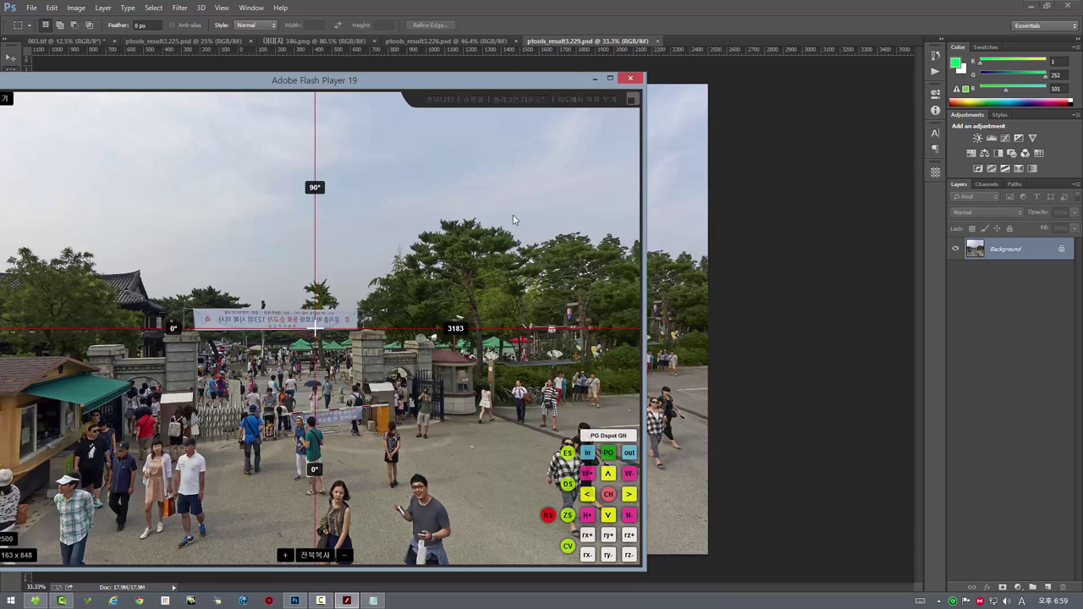
{"action": "left_click_drag", "start_coordinate": [470, 83], "coordinate": [607, 103]}
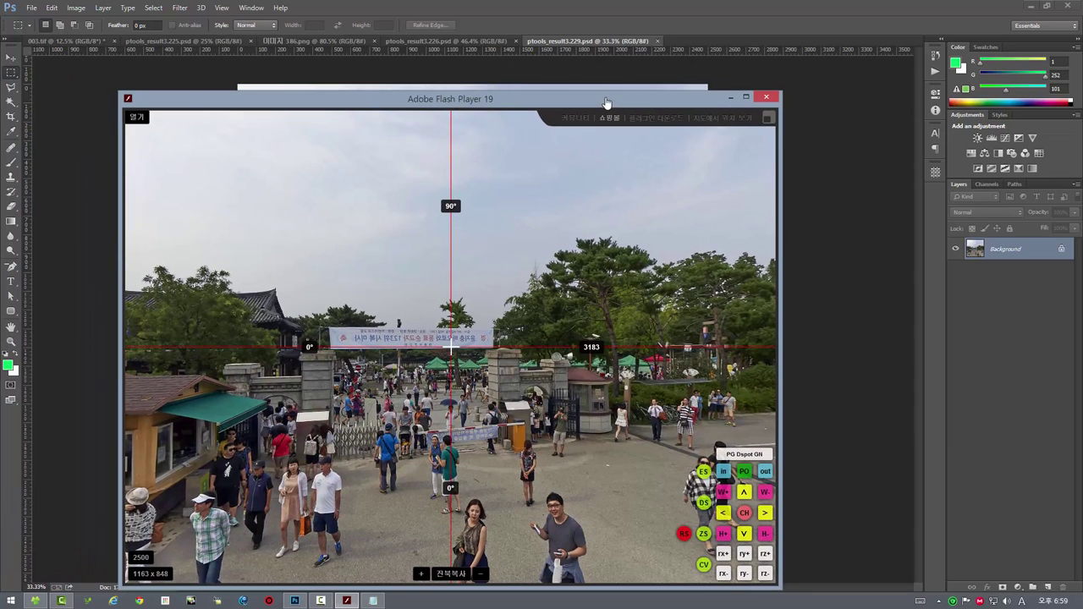
{"action": "left_click", "coordinate": [614, 40]}
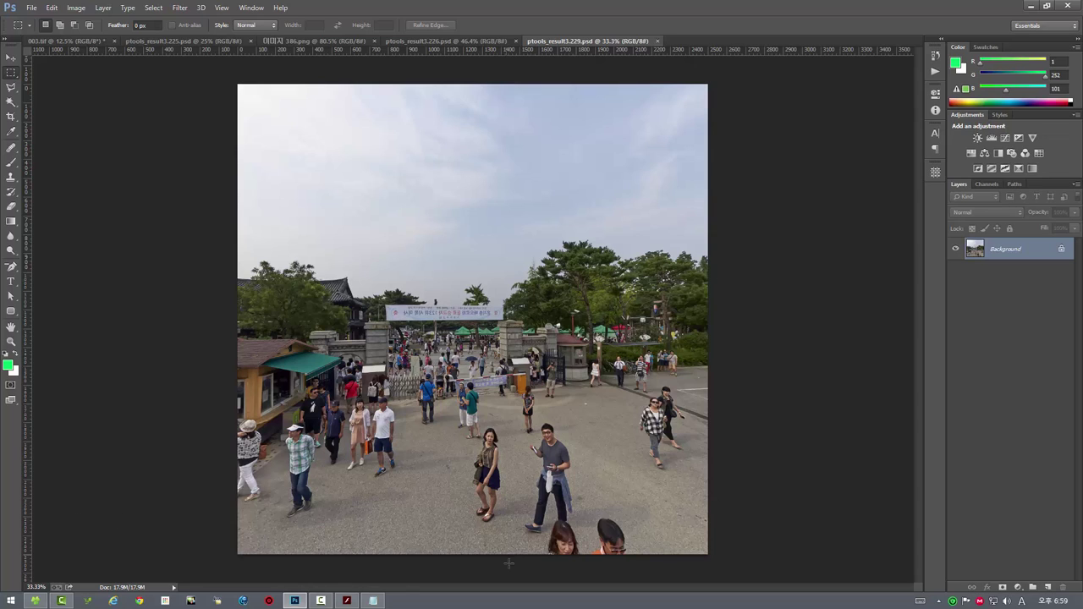
Step: Close ptools_result3.229, 3.226, 3.225 and both 386.png documents, leaving 003.tif open
{"action": "left_click", "coordinate": [657, 40]}
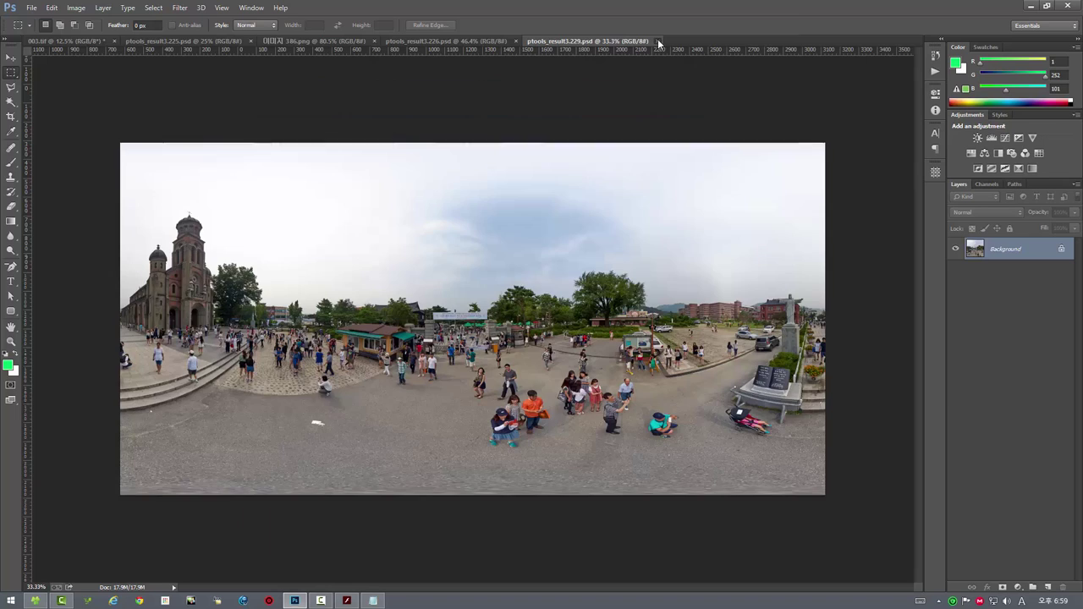
{"action": "left_click", "coordinate": [515, 40]}
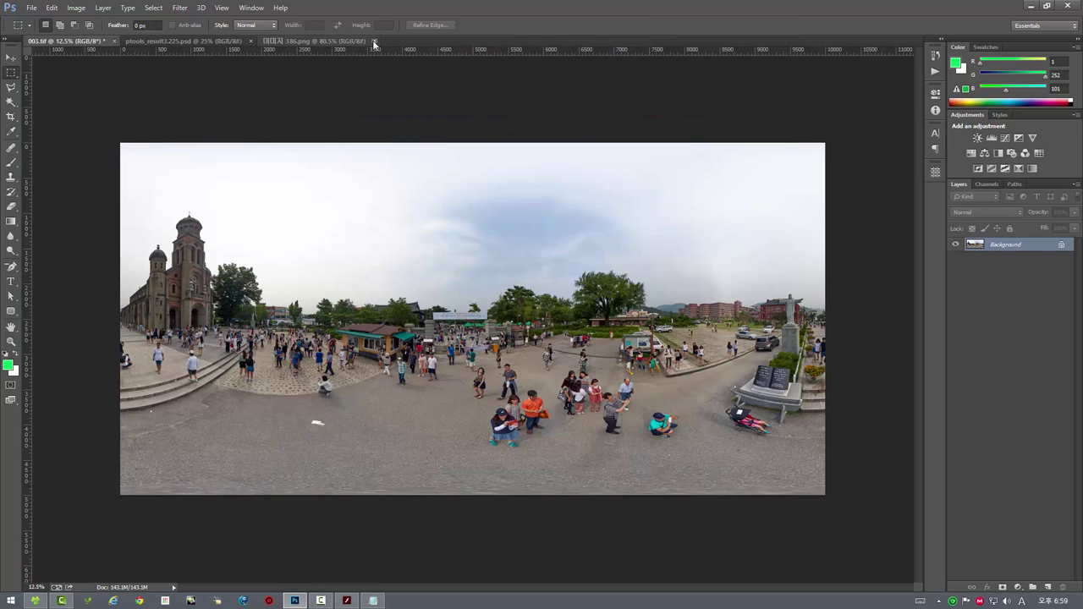
{"action": "left_click", "coordinate": [374, 42]}
{"action": "left_click", "coordinate": [241, 40]}
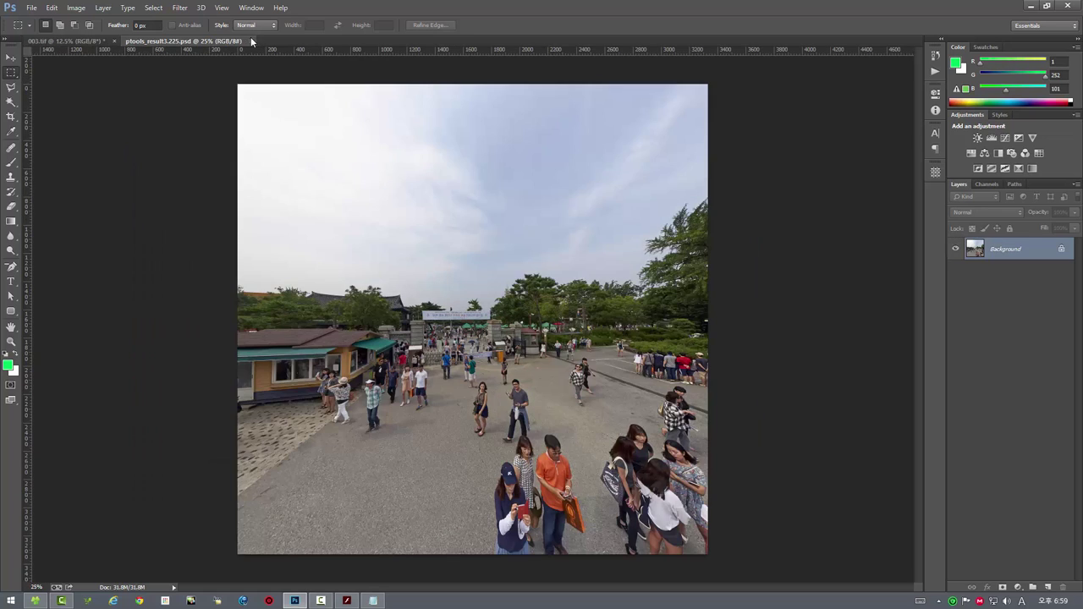
{"action": "left_click", "coordinate": [250, 41]}
{"action": "left_click", "coordinate": [344, 604]}
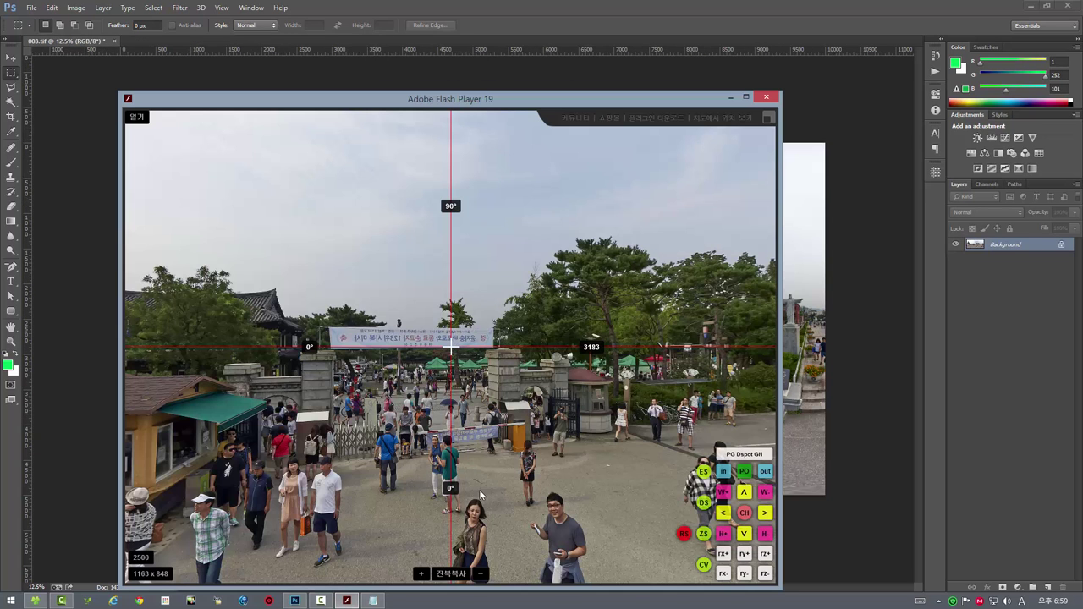
{"action": "left_click", "coordinate": [772, 98]}
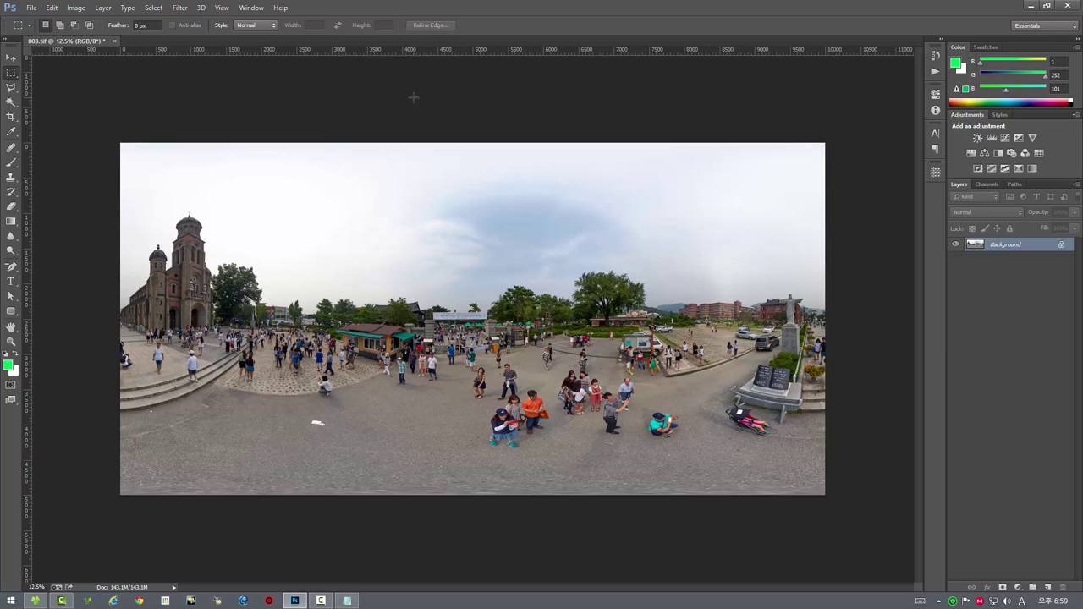
Step: Frame the church and statue full screen at 108° field of view, -149° horizontal
{"action": "key", "text": "ctrl+f"}
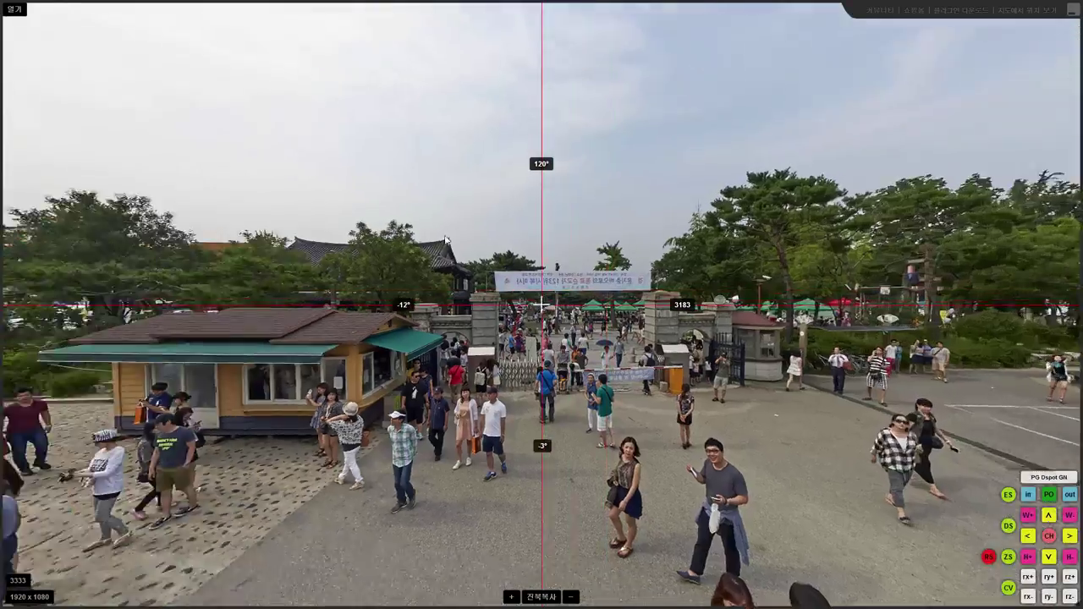
{"action": "left_click_drag", "start_coordinate": [265, 251], "coordinate": [730, 249]}
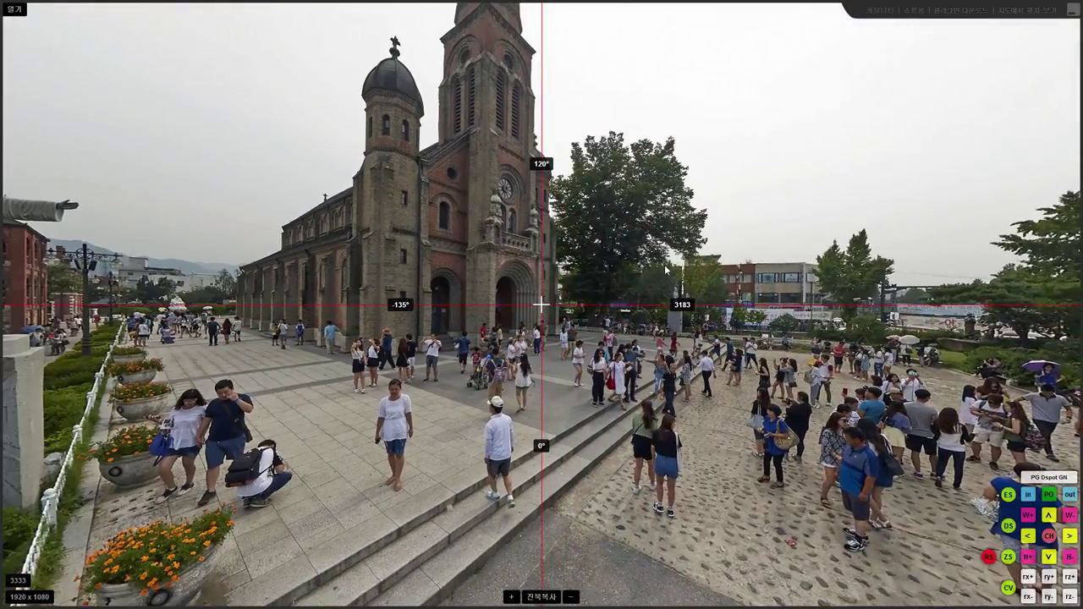
{"action": "left_click_drag", "start_coordinate": [529, 234], "coordinate": [698, 211]}
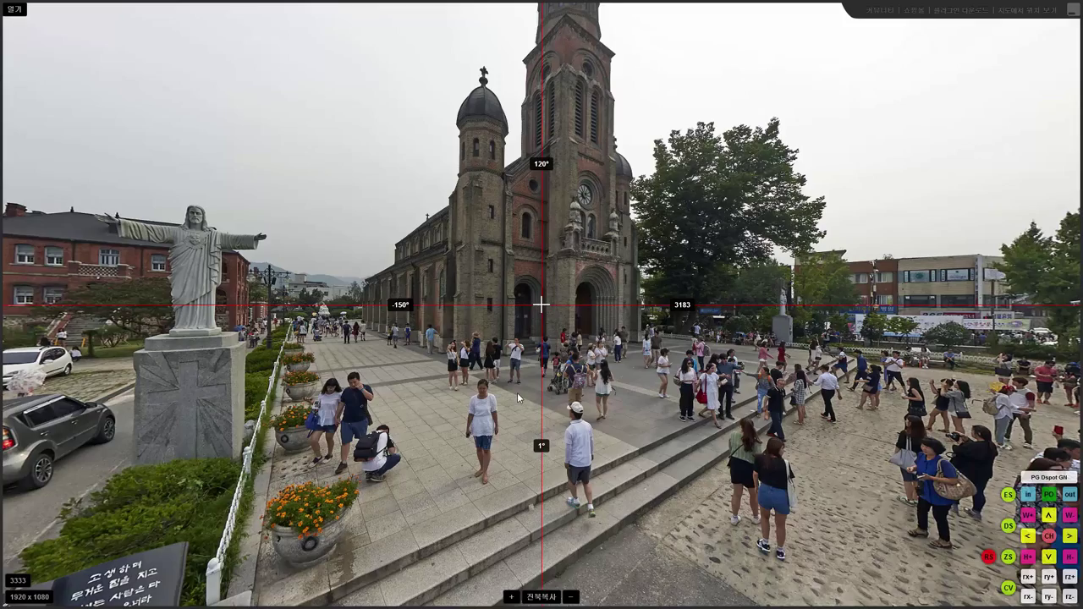
{"action": "scroll", "coordinate": [517, 393], "scroll_direction": "up", "scroll_amount": 2}
{"action": "scroll", "coordinate": [478, 399], "scroll_direction": "up", "scroll_amount": 1}
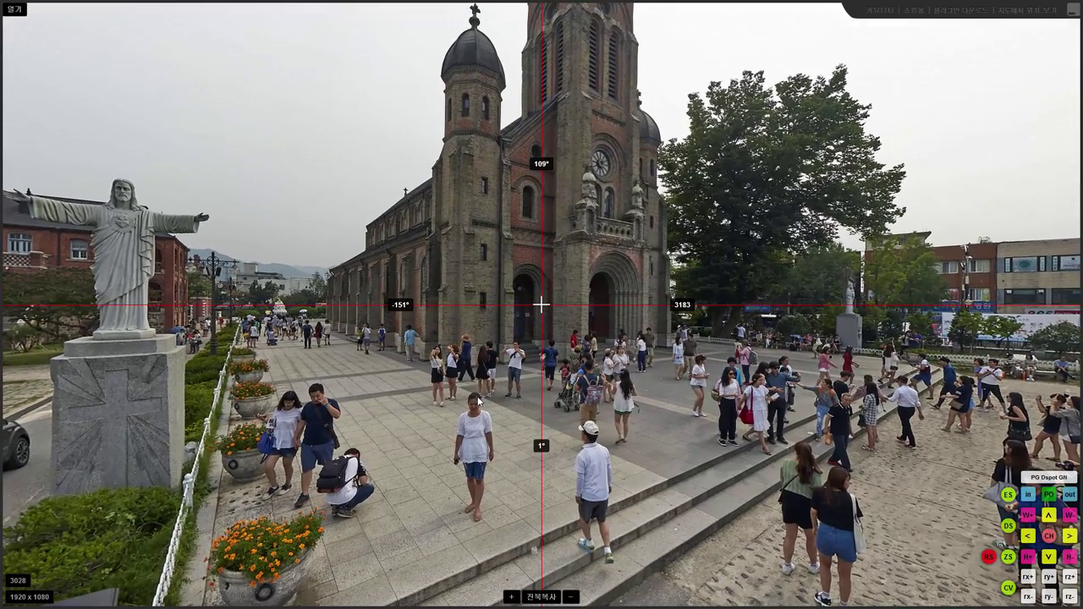
{"action": "left_click_drag", "start_coordinate": [479, 401], "coordinate": [476, 404]}
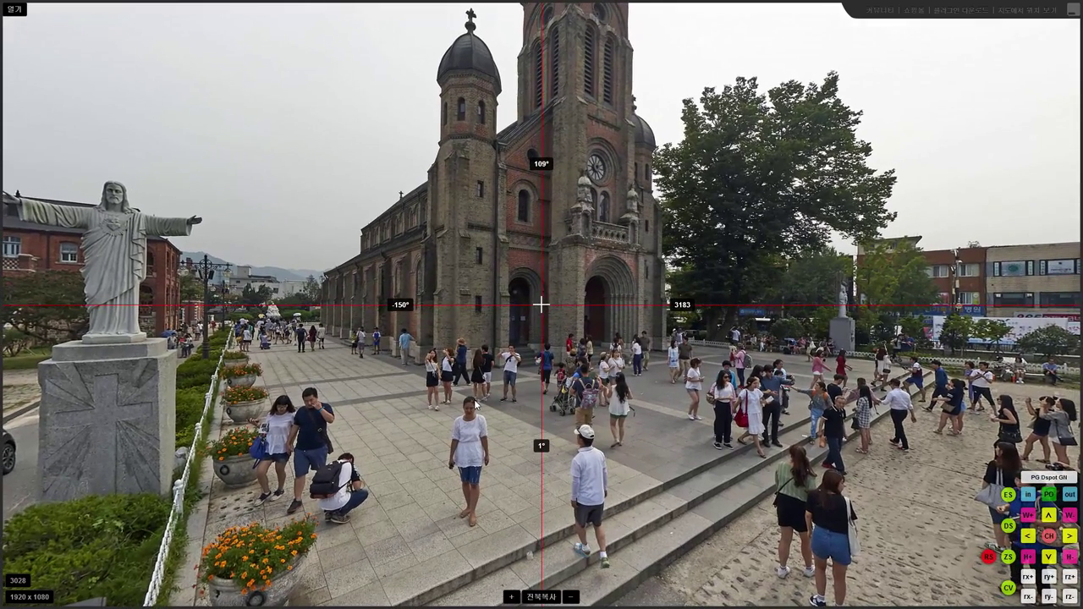
{"action": "scroll", "coordinate": [475, 405], "scroll_direction": "down", "scroll_amount": 2}
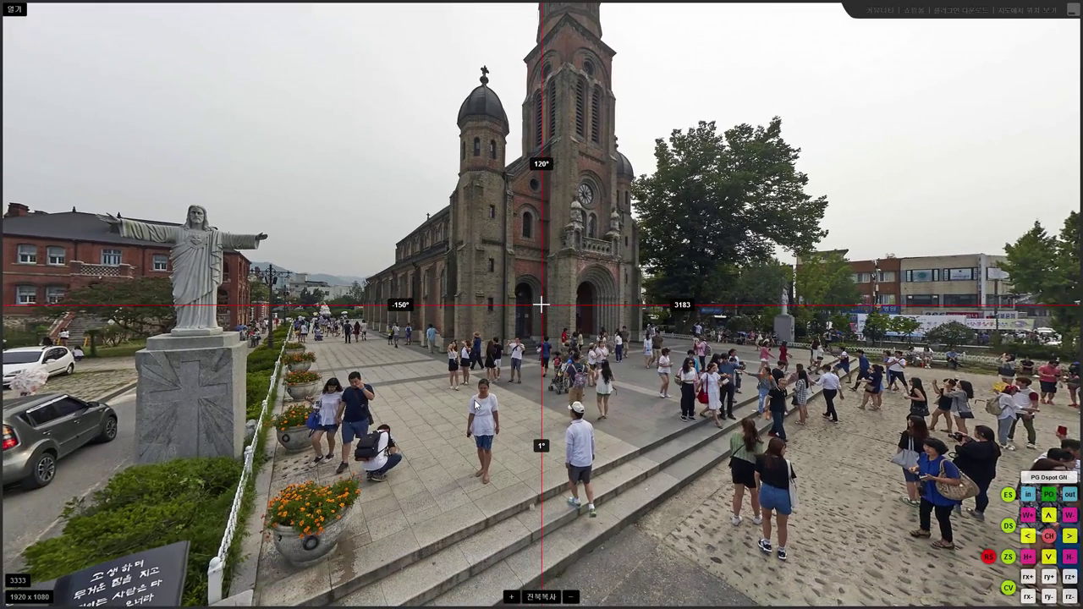
{"action": "scroll", "coordinate": [478, 415], "scroll_direction": "up", "scroll_amount": 2}
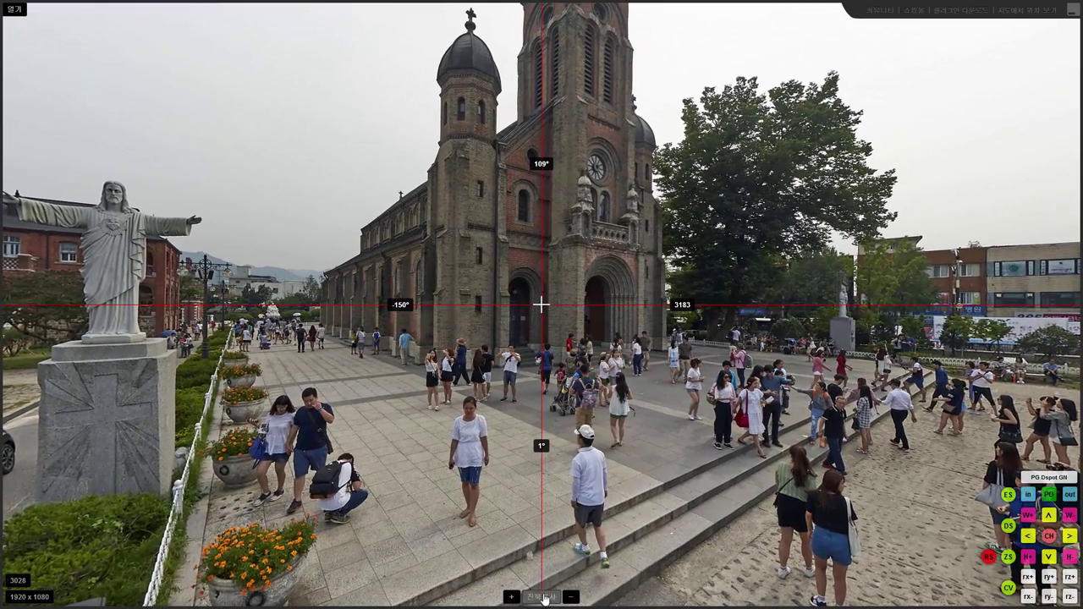
{"action": "left_click", "coordinate": [573, 599]}
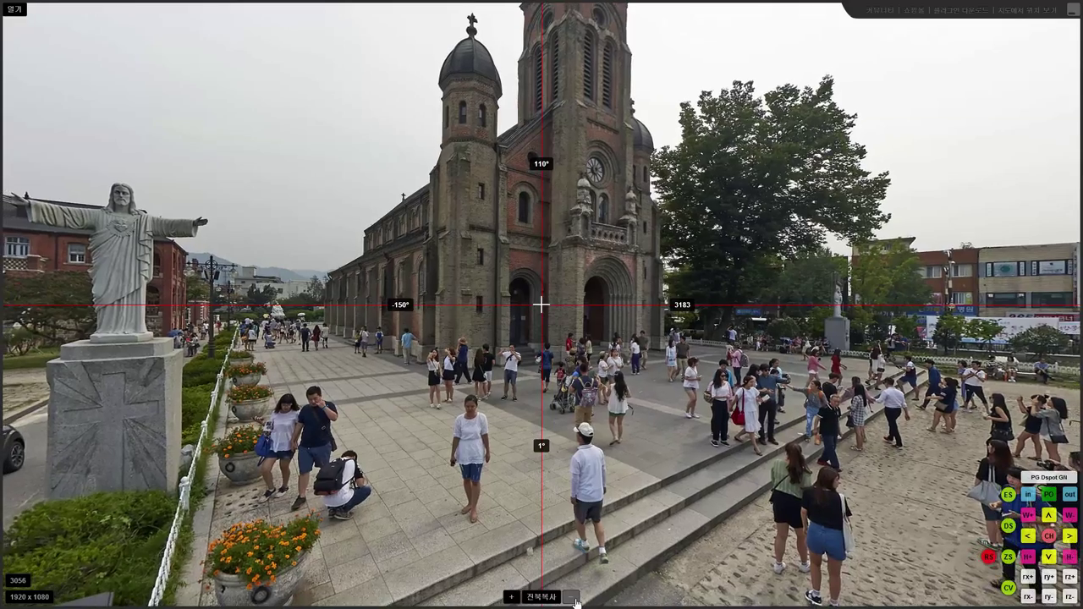
{"action": "left_click_drag", "start_coordinate": [707, 510], "coordinate": [696, 506]}
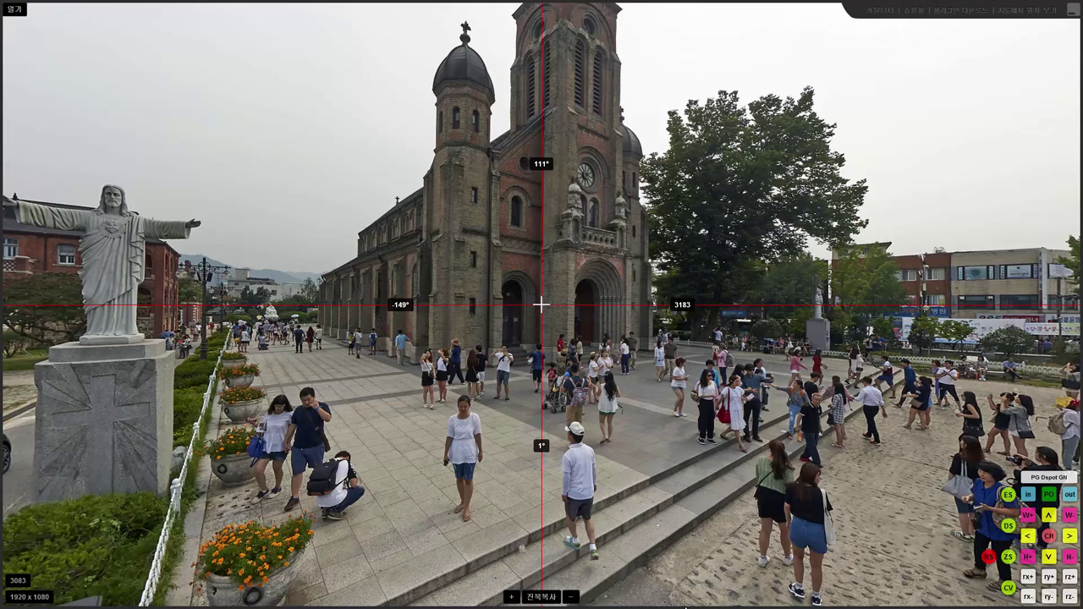
{"action": "left_click", "coordinate": [518, 598]}
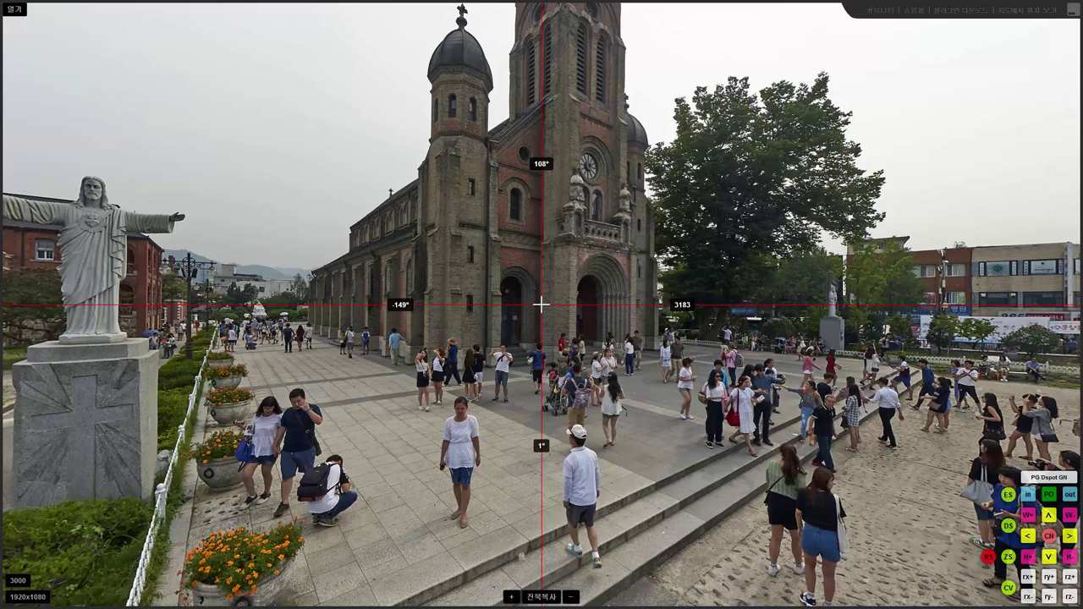
Step: Record 3000x1688, 108, -149 and 1 in Notepad, then exit Flash full screen
{"action": "left_click", "coordinate": [347, 601]}
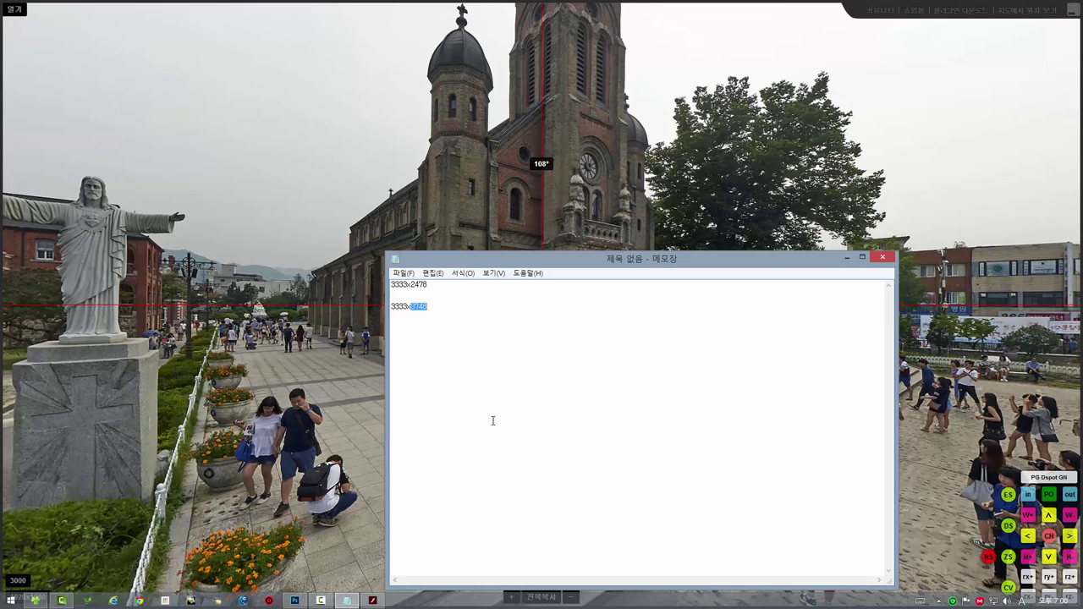
{"action": "key", "text": "ctrl+a"}
{"action": "type", "text": "3000x1688"}
{"action": "left_click", "coordinate": [542, 167]}
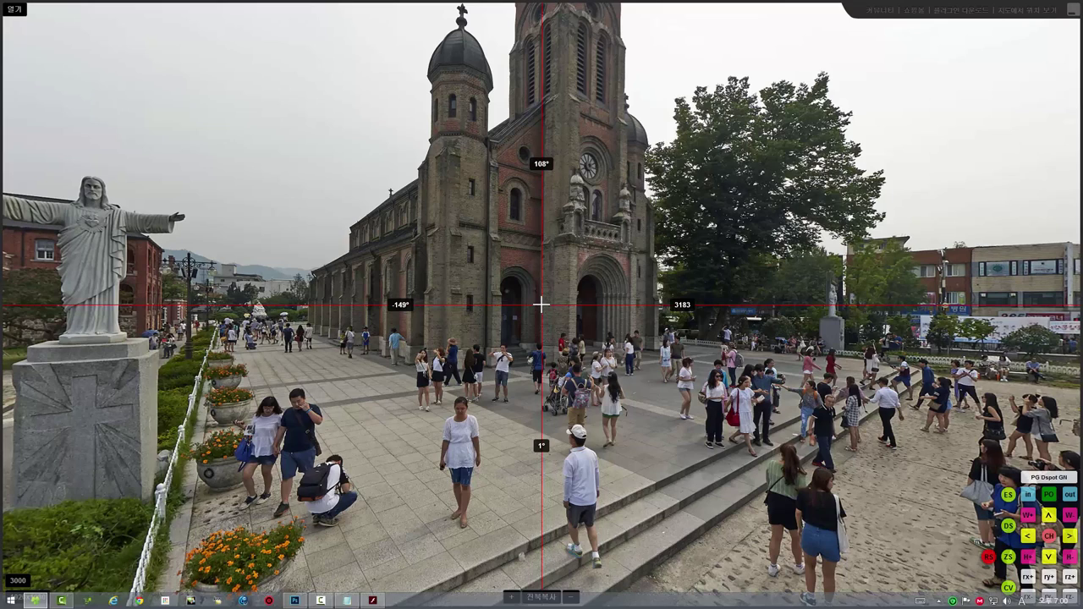
{"action": "left_click", "coordinate": [347, 601]}
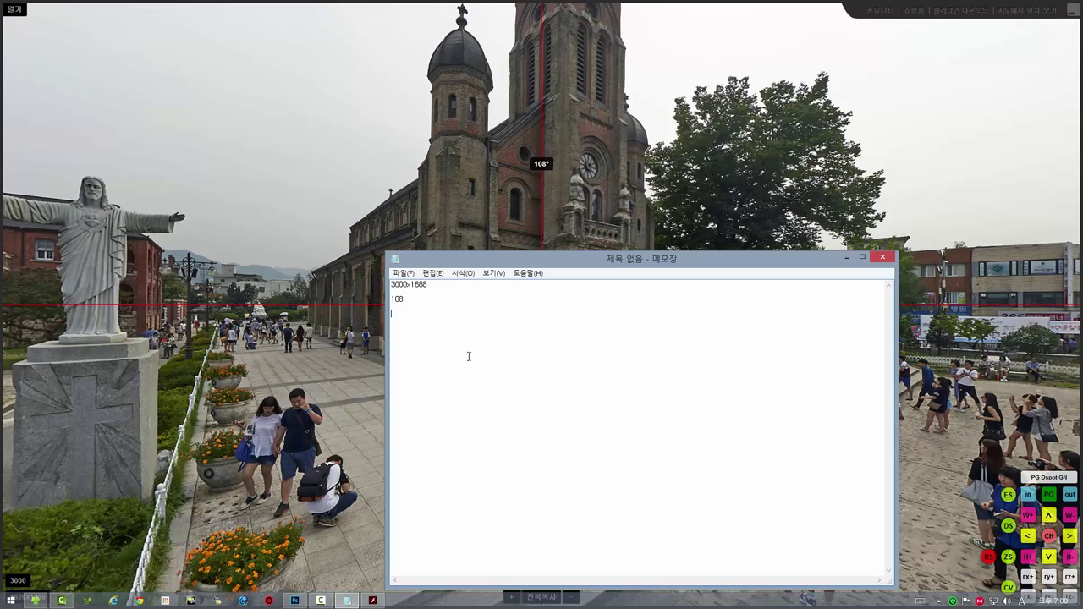
{"action": "left_click", "coordinate": [452, 202]}
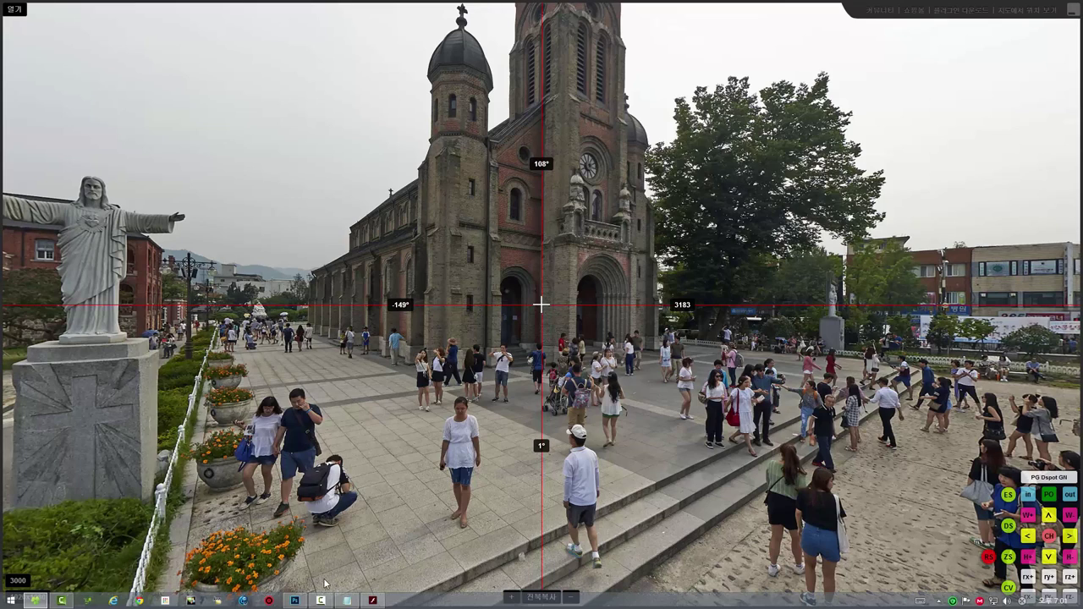
{"action": "left_click", "coordinate": [347, 599]}
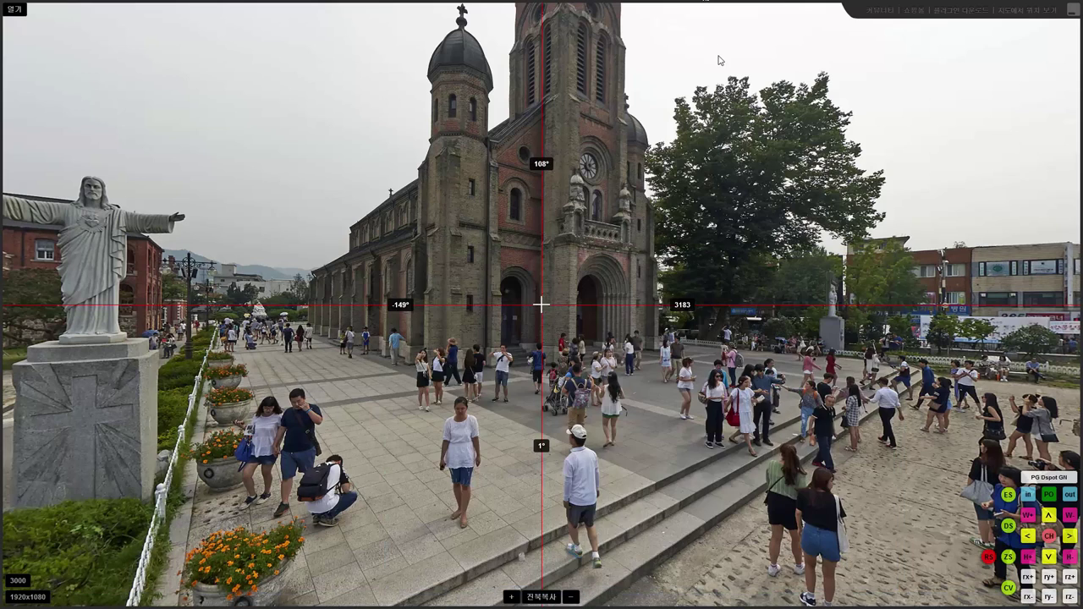
{"action": "left_click", "coordinate": [721, 60]}
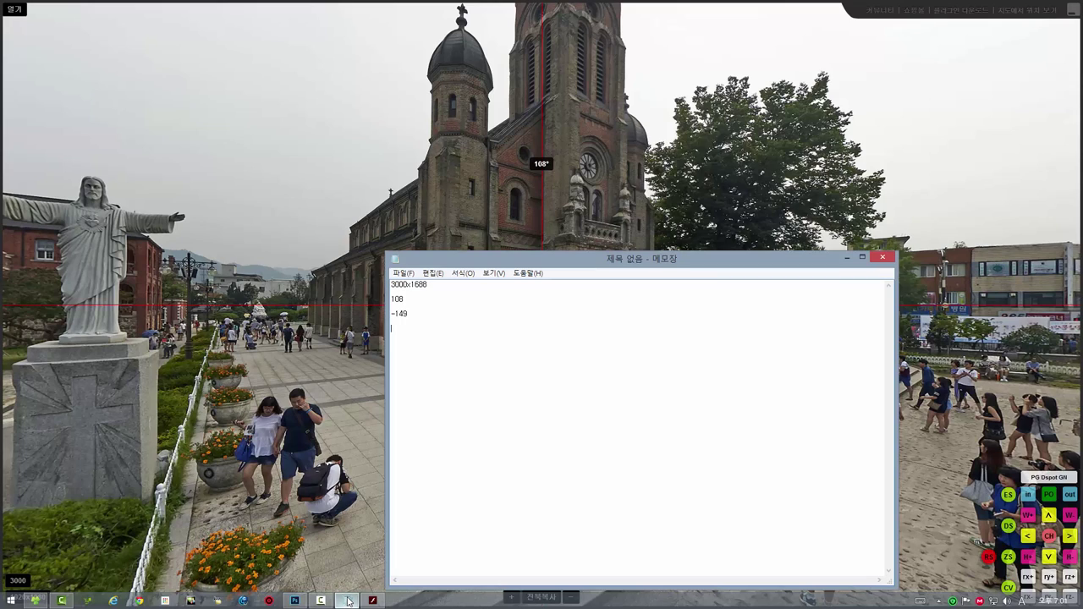
{"action": "left_click", "coordinate": [347, 601]}
{"action": "mouse_move", "coordinate": [491, 129]}
{"action": "left_click", "coordinate": [1071, 16]}
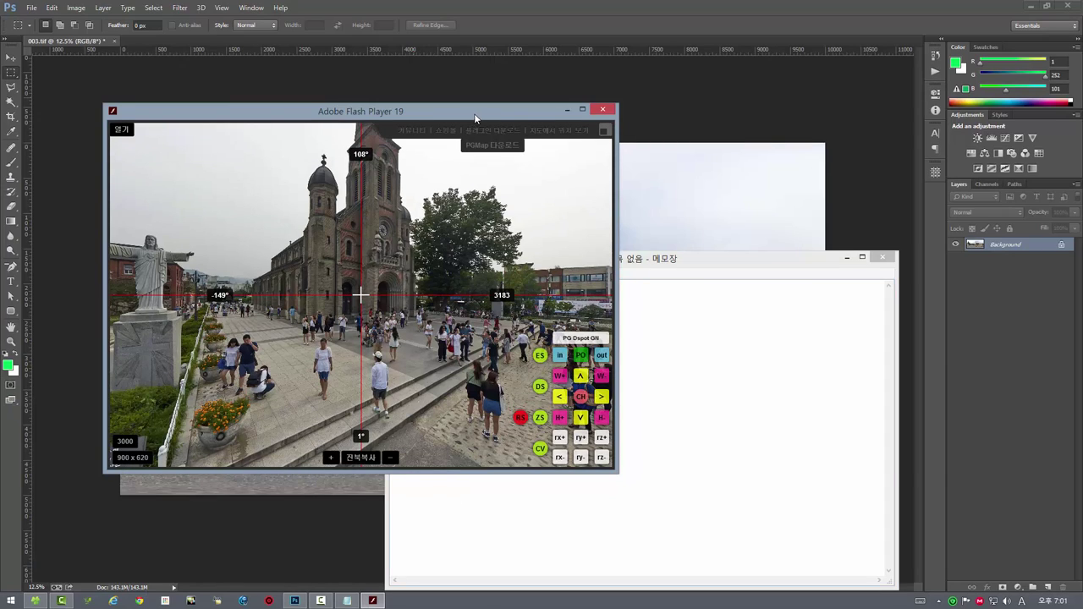
Step: Move the Flash viewer aside, bring the 003.tif panorama forward and show Panorama Tools
{"action": "left_click_drag", "start_coordinate": [481, 116], "coordinate": [894, 122]}
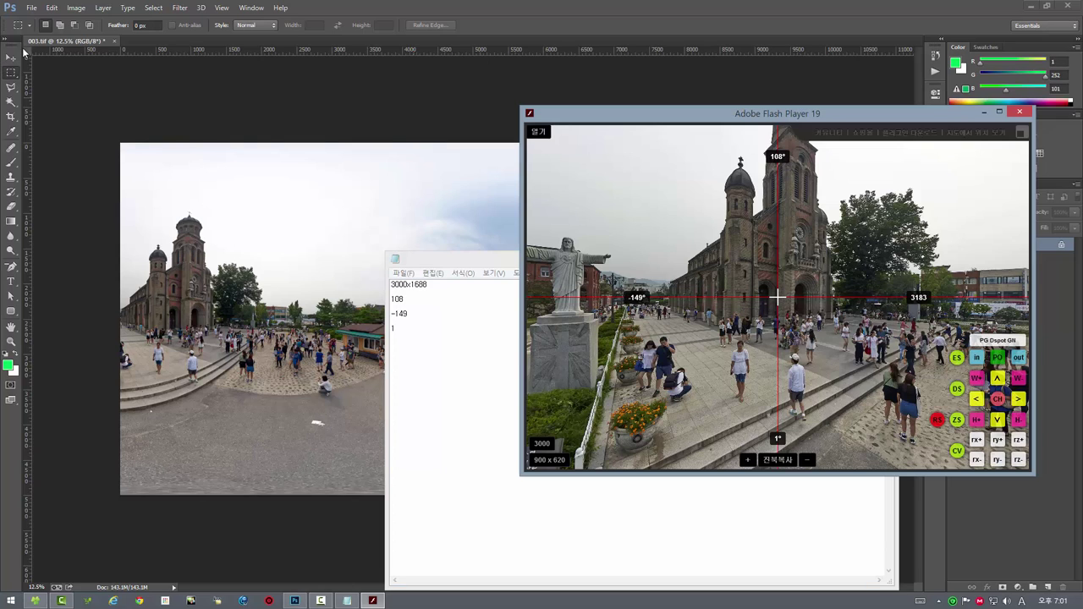
{"action": "left_click", "coordinate": [343, 5]}
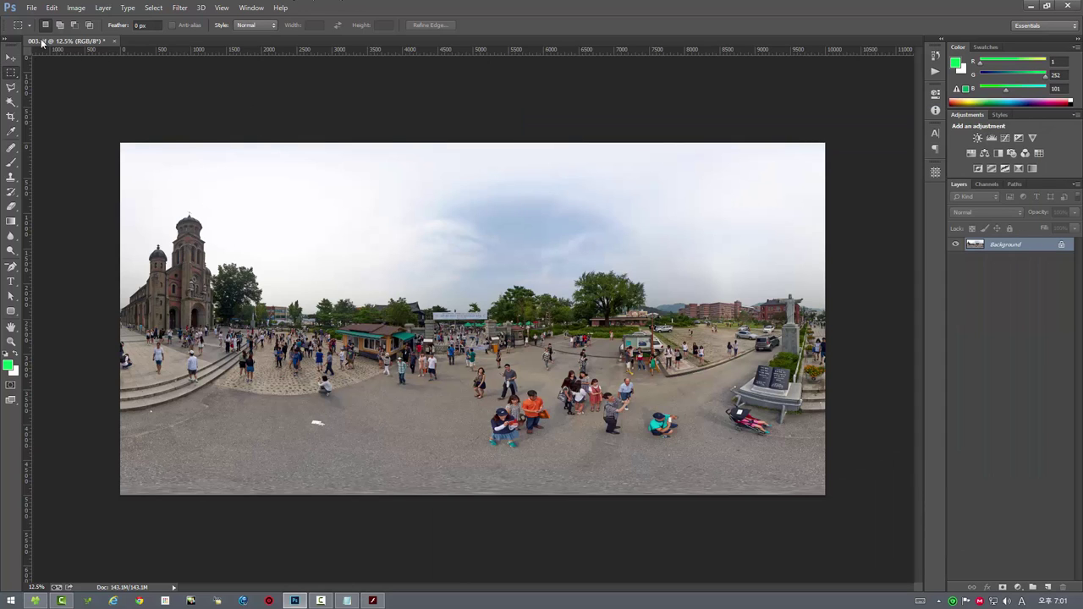
{"action": "left_click", "coordinate": [184, 9]}
{"action": "mouse_move", "coordinate": [203, 254]}
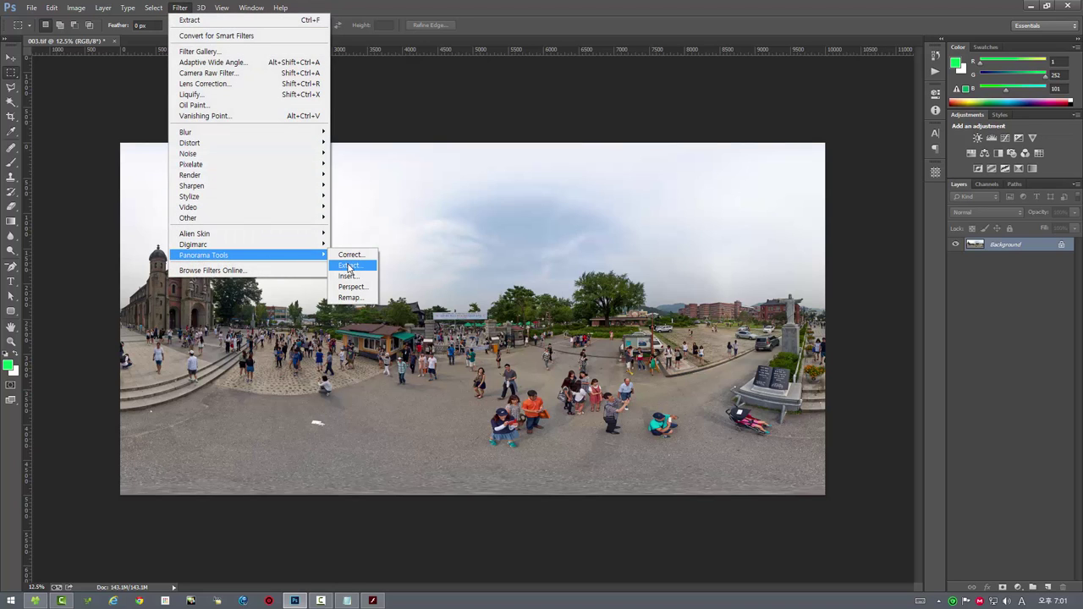
Step: Set the Extract output size to 3000 × 1688 using values copied from the notes
{"action": "left_click", "coordinate": [349, 267]}
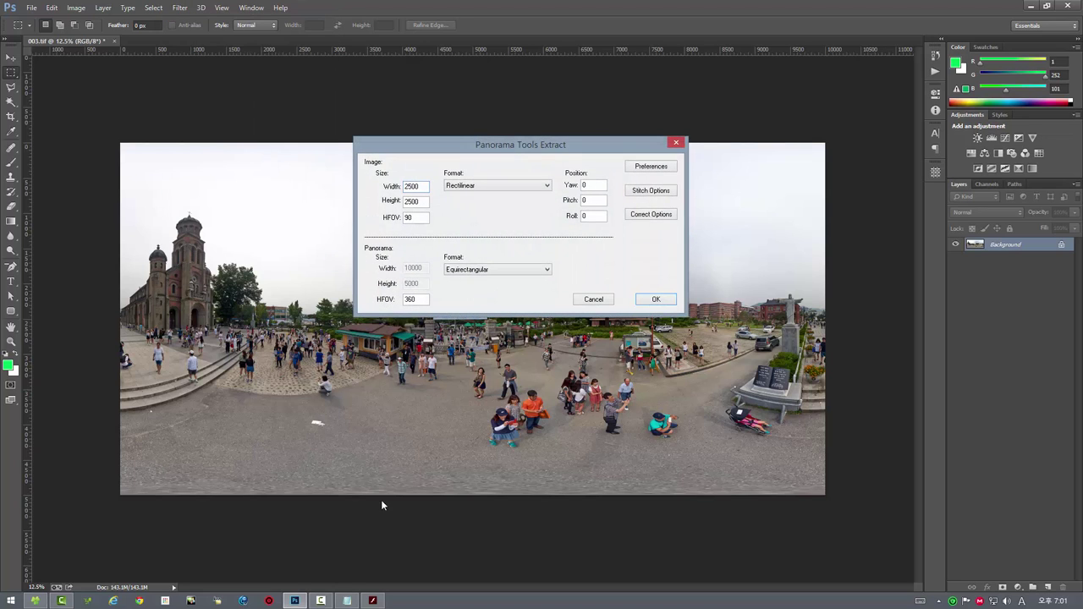
{"action": "left_click", "coordinate": [346, 600]}
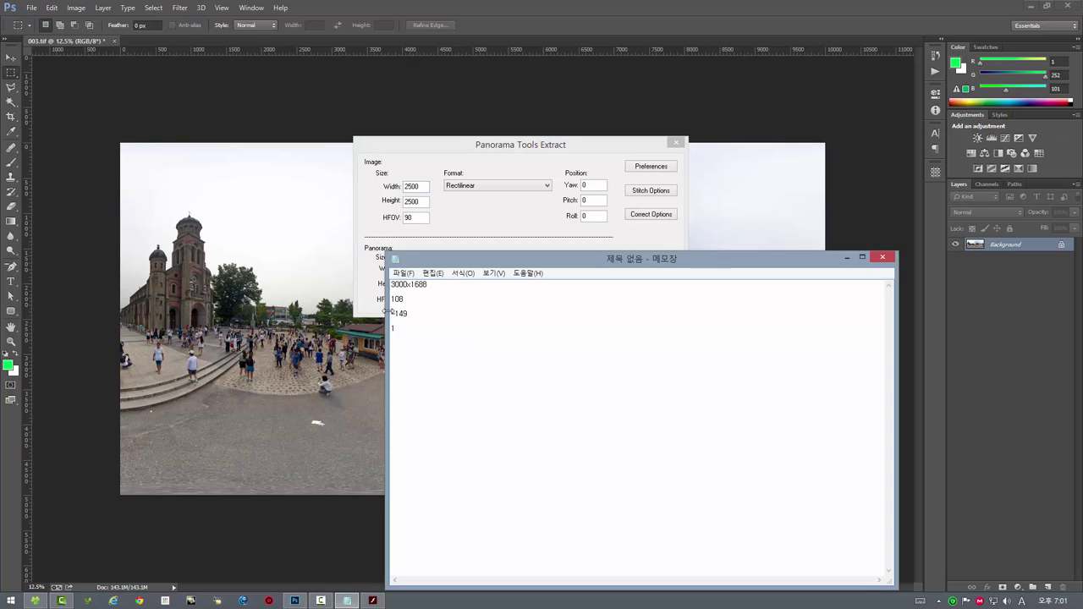
{"action": "left_click_drag", "start_coordinate": [405, 285], "coordinate": [390, 284]}
{"action": "key", "text": "ctrl+c"}
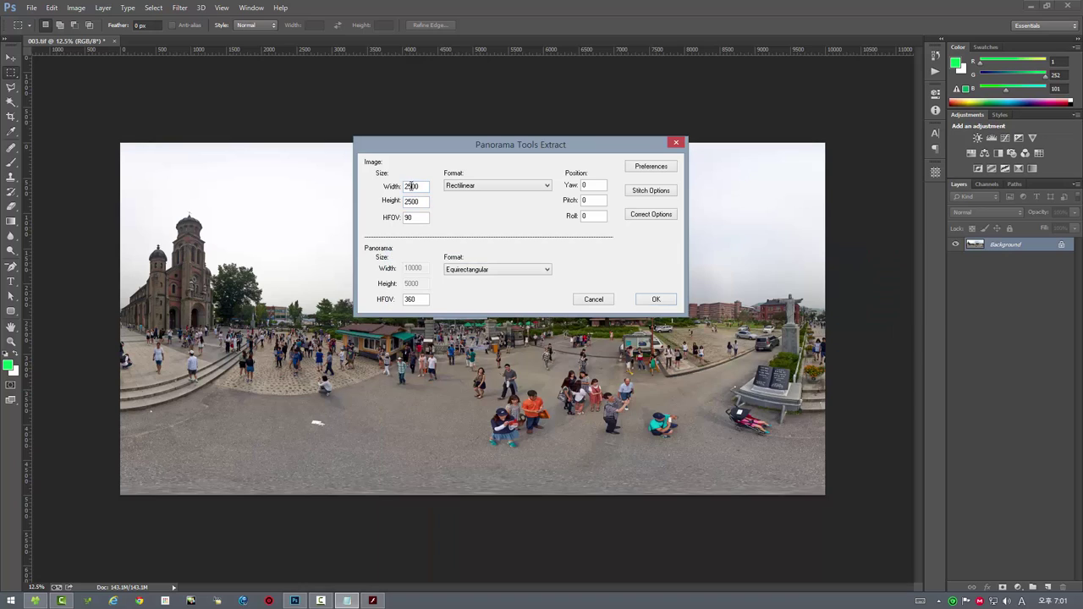
{"action": "left_click_drag", "start_coordinate": [424, 186], "coordinate": [385, 186]}
{"action": "key", "text": "ctrl+v"}
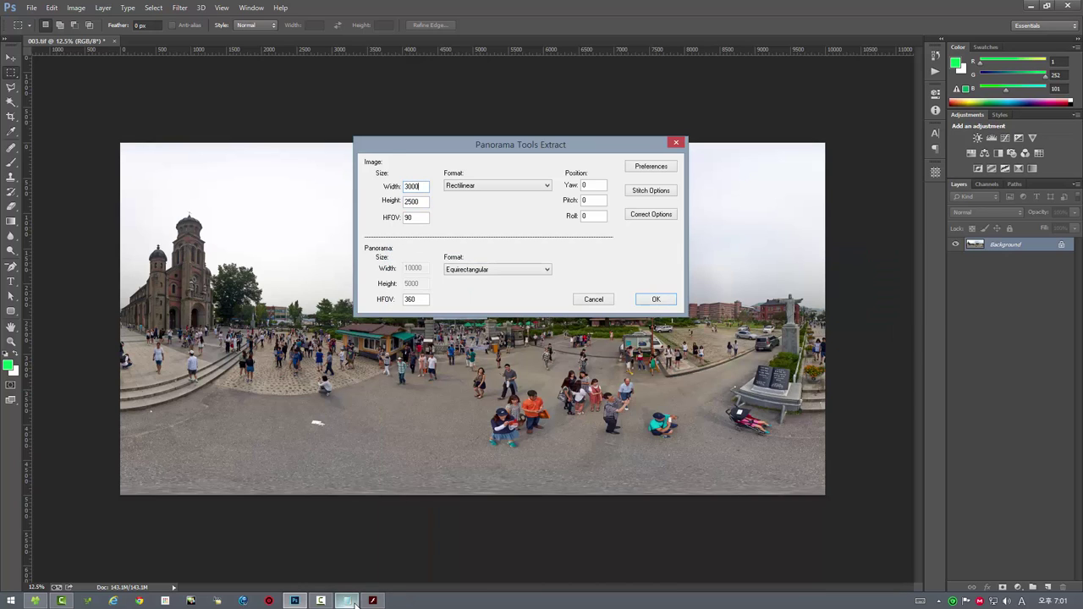
{"action": "left_click", "coordinate": [346, 601]}
{"action": "left_click_drag", "start_coordinate": [427, 285], "coordinate": [410, 285]}
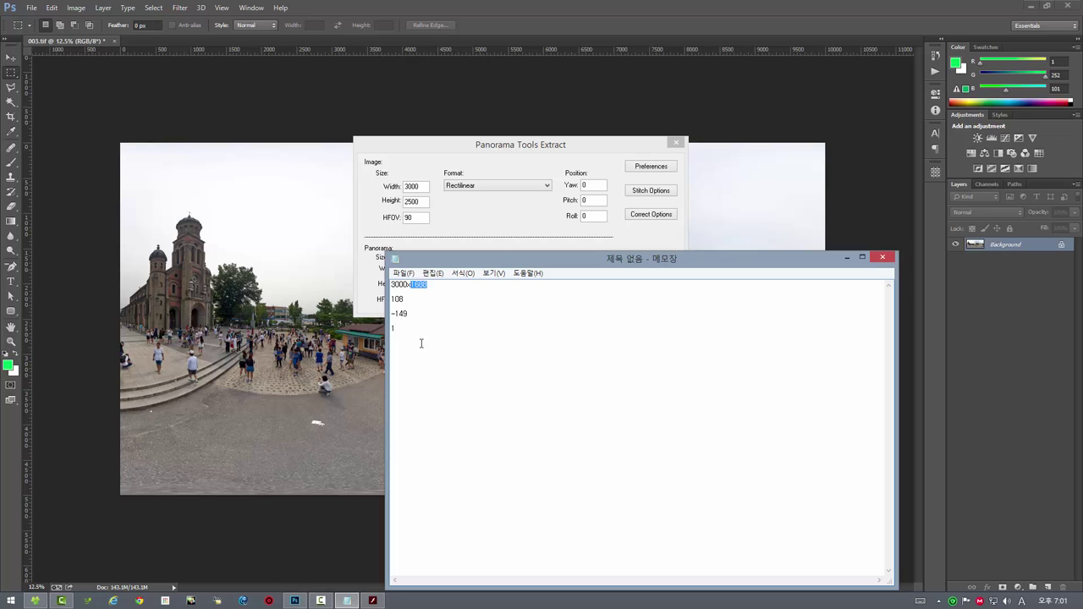
{"action": "double_click", "coordinate": [405, 202]}
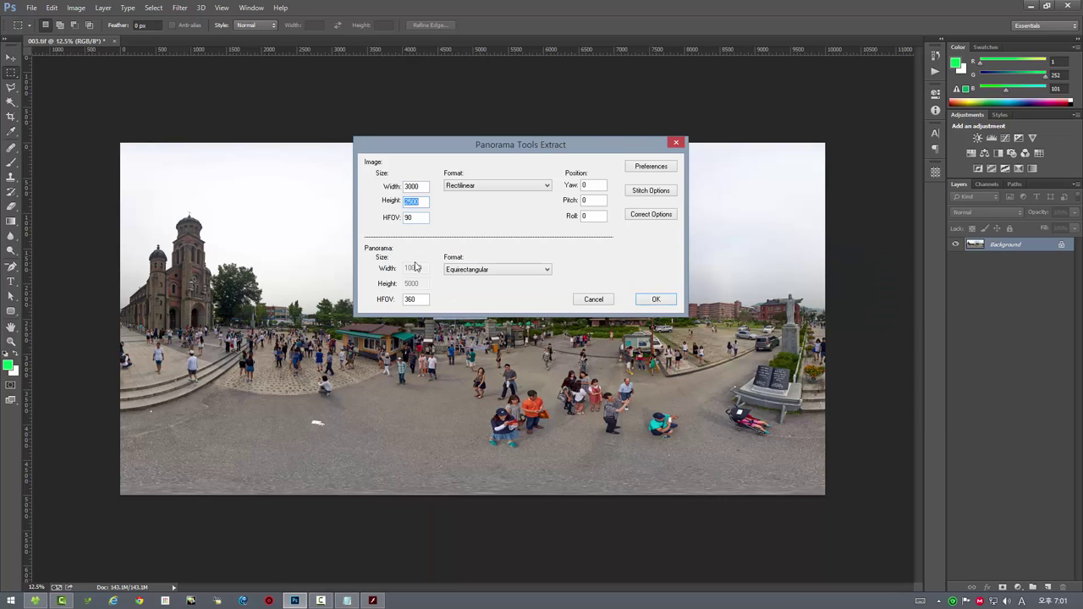
{"action": "key", "text": "ctrl+v"}
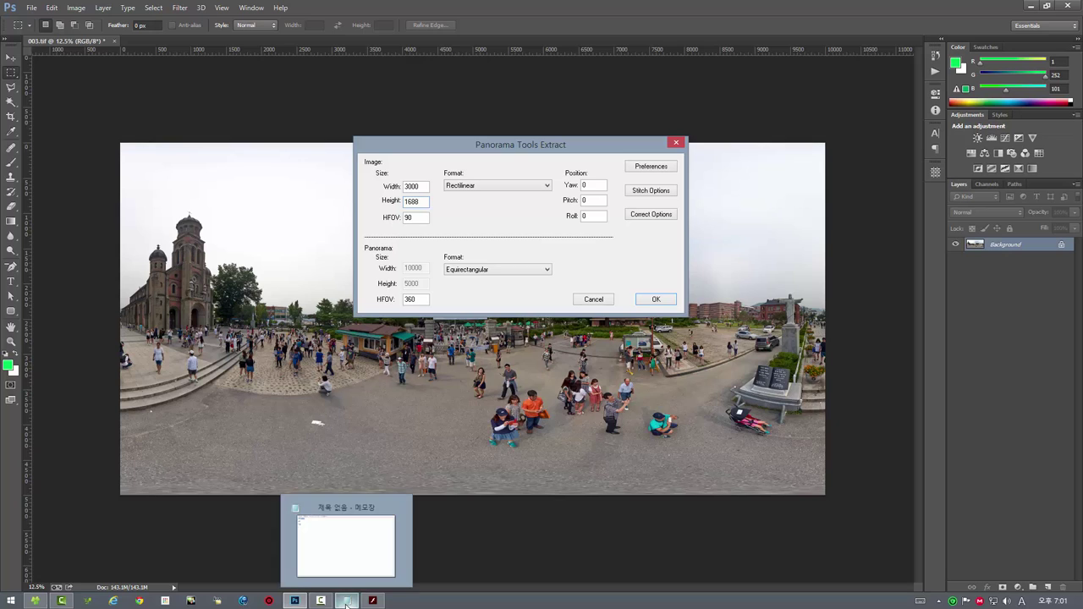
Step: Set the horizontal field of view to 108 after checking the viewer's readouts
{"action": "left_click", "coordinate": [347, 601]}
{"action": "left_click_drag", "start_coordinate": [412, 302], "coordinate": [395, 302]}
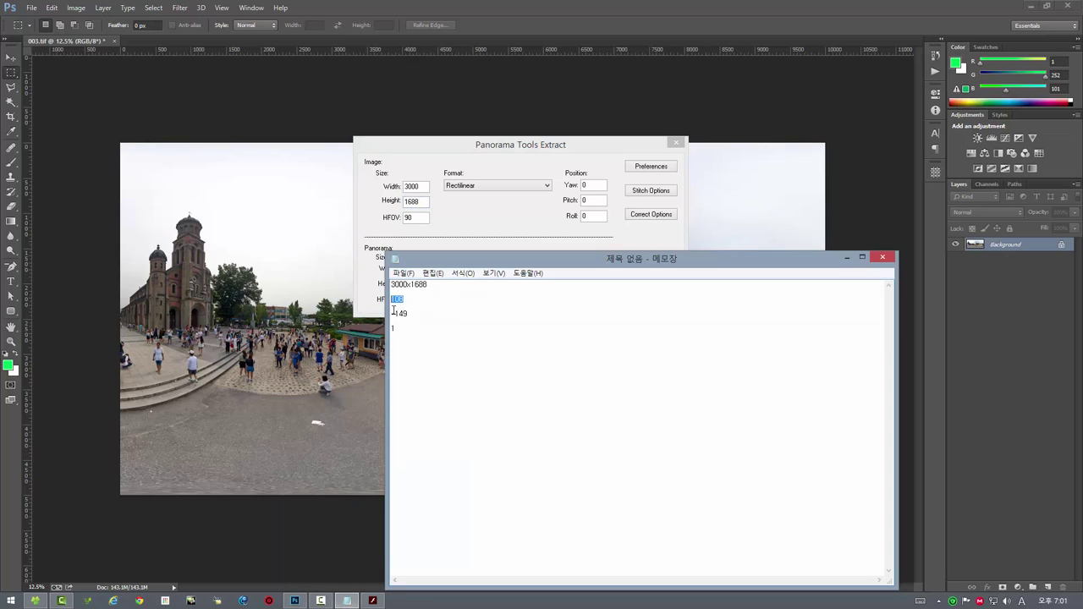
{"action": "left_click", "coordinate": [372, 601]}
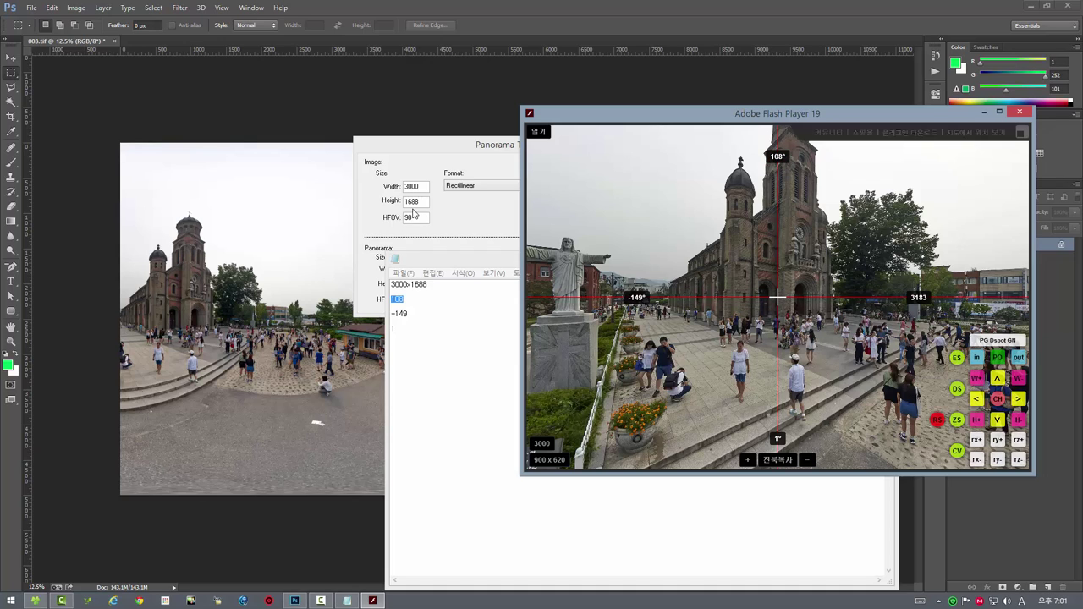
{"action": "left_click", "coordinate": [414, 214]}
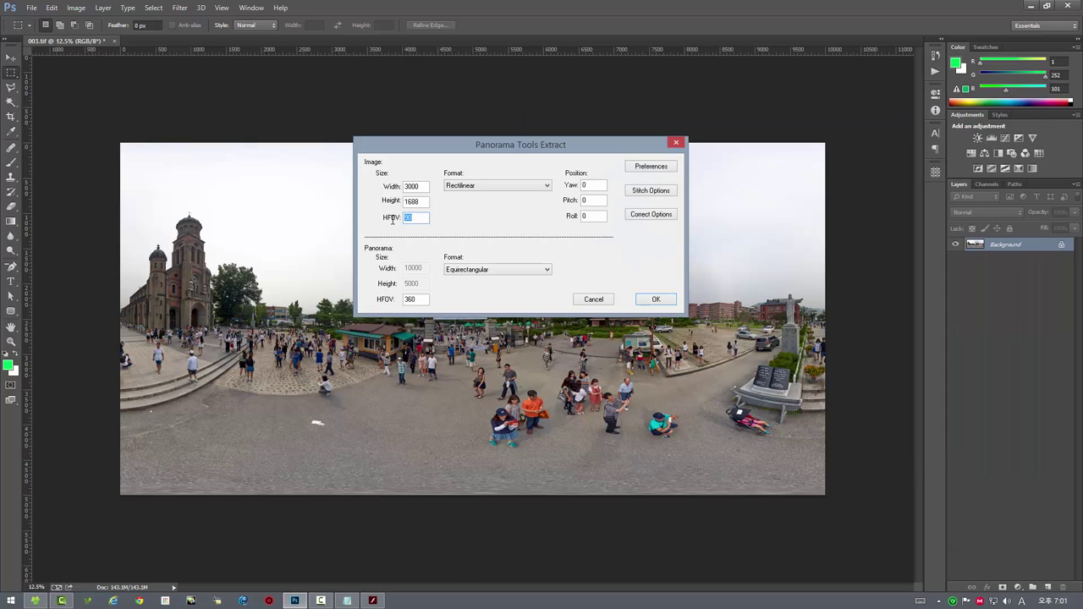
{"action": "type", "text": "108"}
{"action": "left_click", "coordinate": [372, 600]}
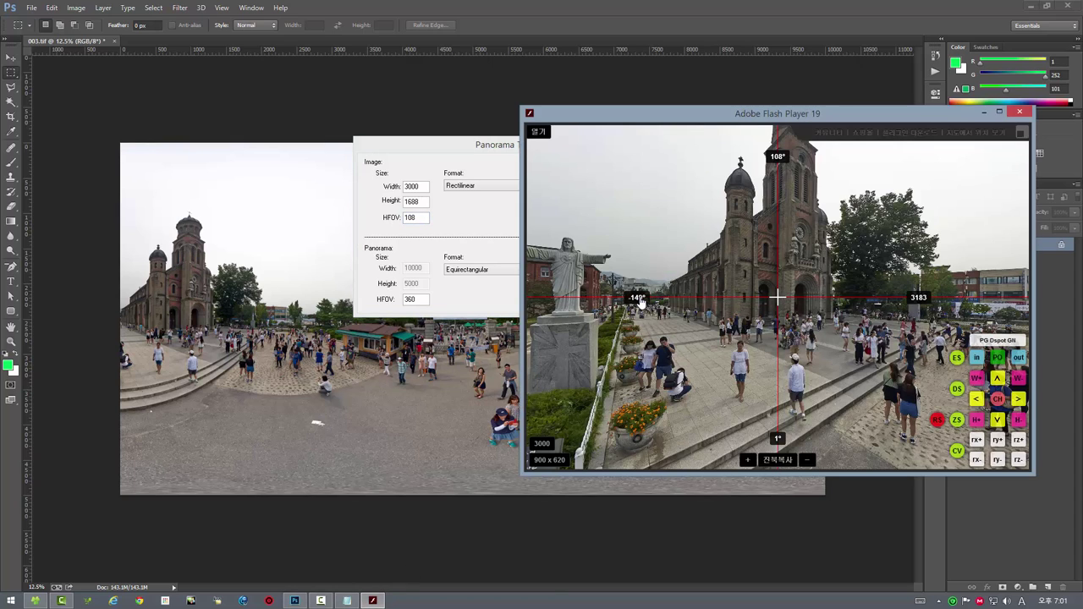
{"action": "left_click", "coordinate": [424, 151]}
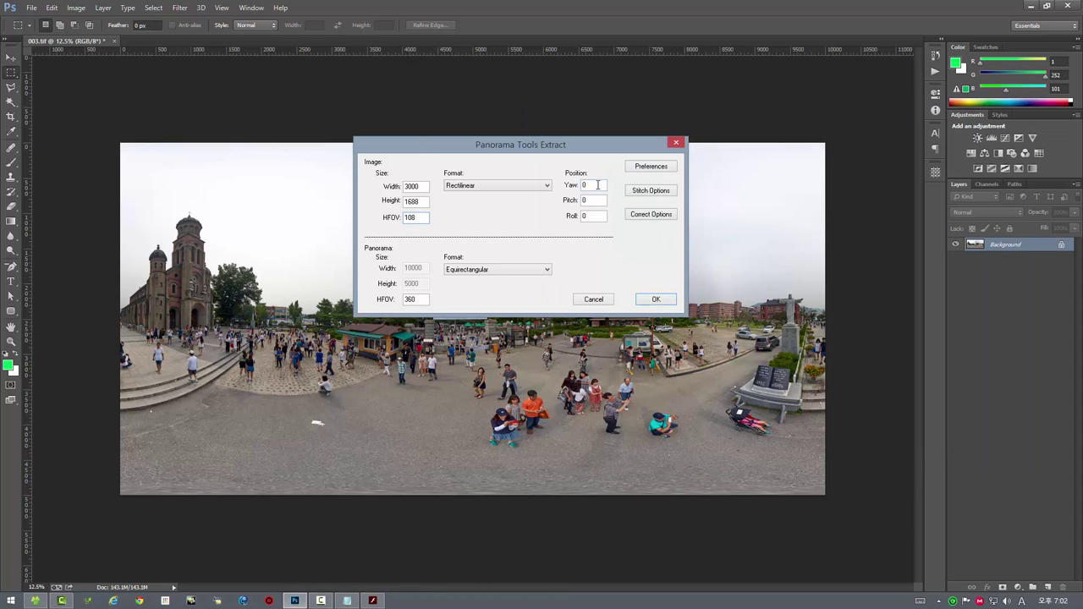
Step: Set yaw -149 and pitch 1, then run the rectilinear extraction
{"action": "double_click", "coordinate": [598, 184]}
{"action": "type", "text": "-149"}
{"action": "left_click", "coordinate": [372, 601]}
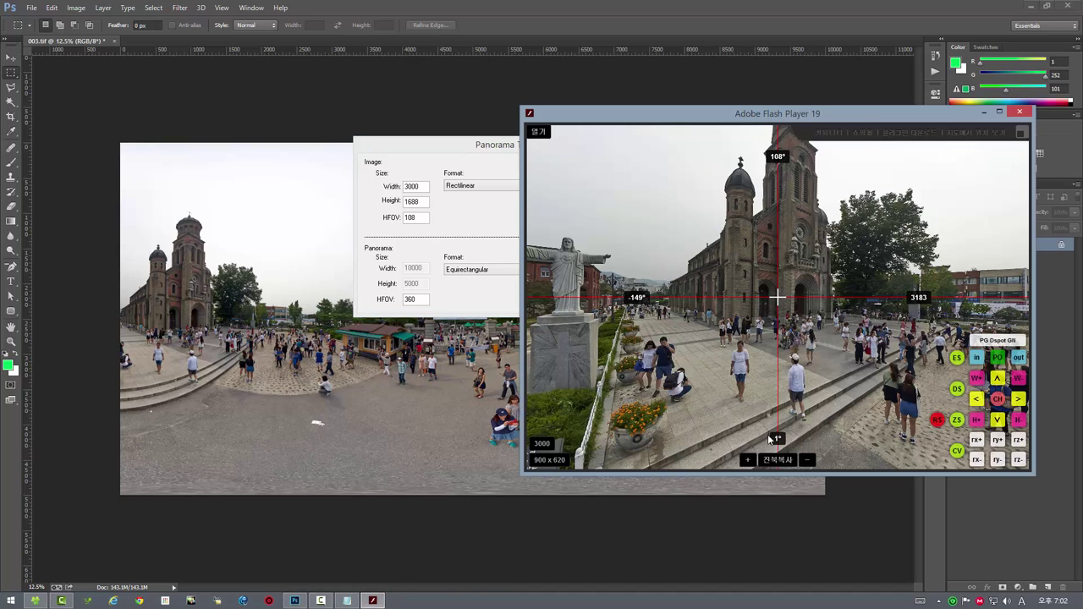
{"action": "left_click", "coordinate": [436, 148]}
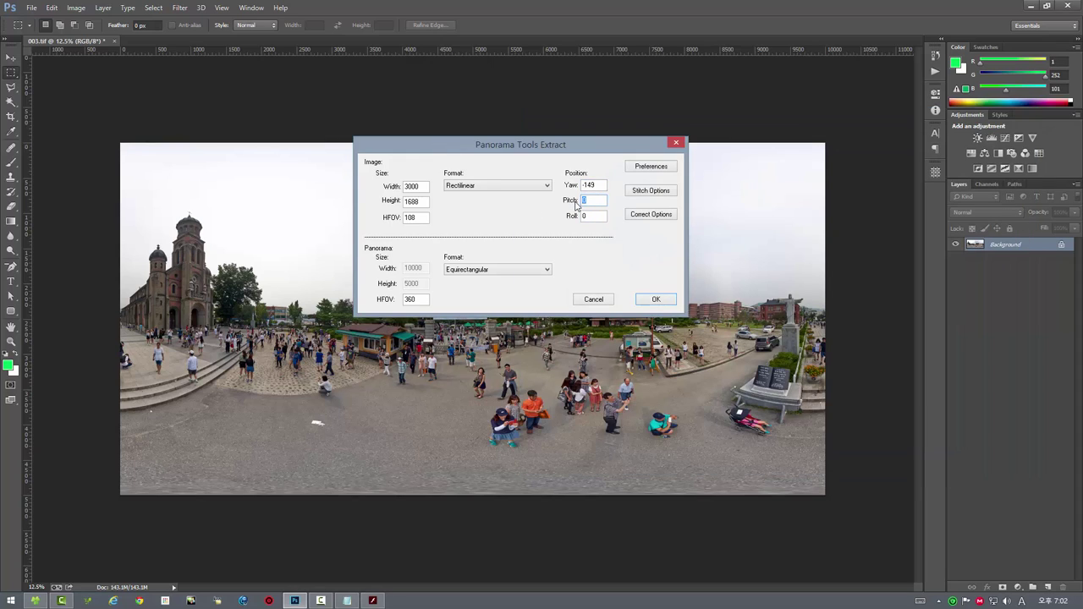
{"action": "type", "text": "1"}
{"action": "left_click", "coordinate": [372, 601]}
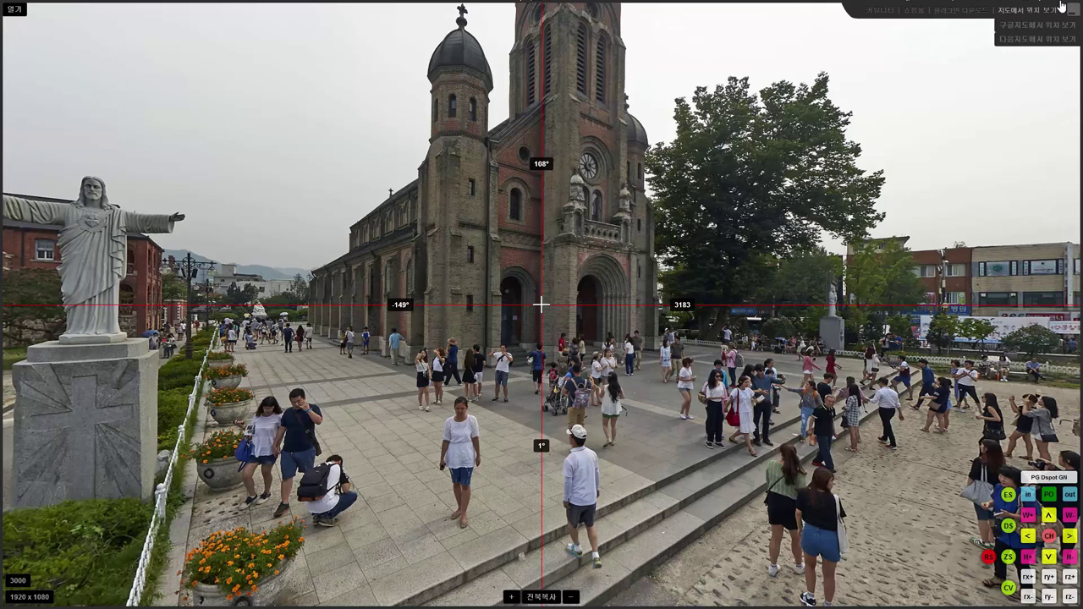
{"action": "left_click", "coordinate": [1071, 14]}
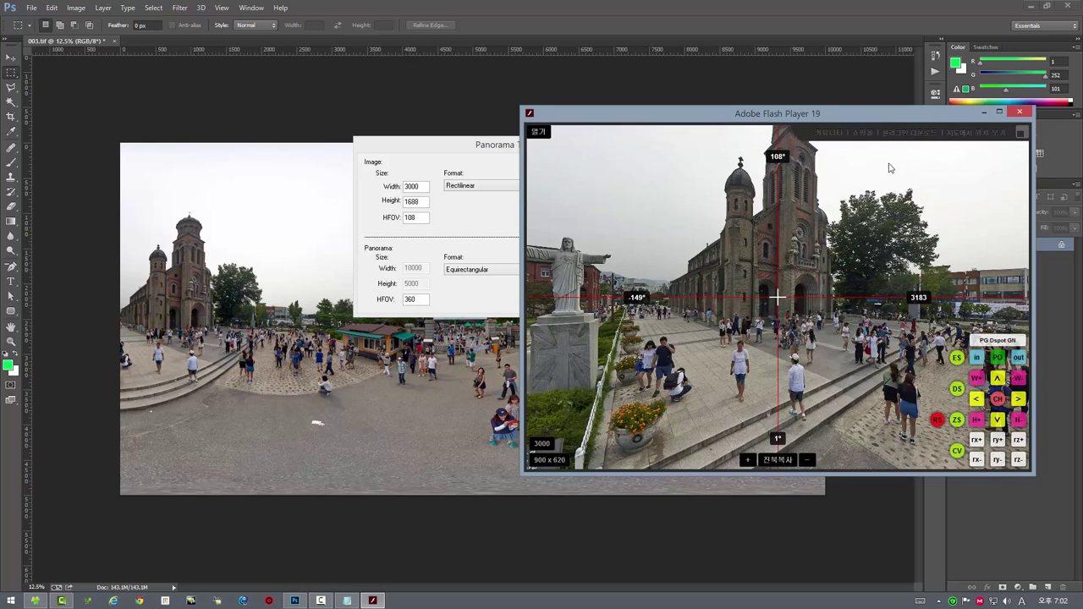
{"action": "left_click", "coordinate": [410, 146]}
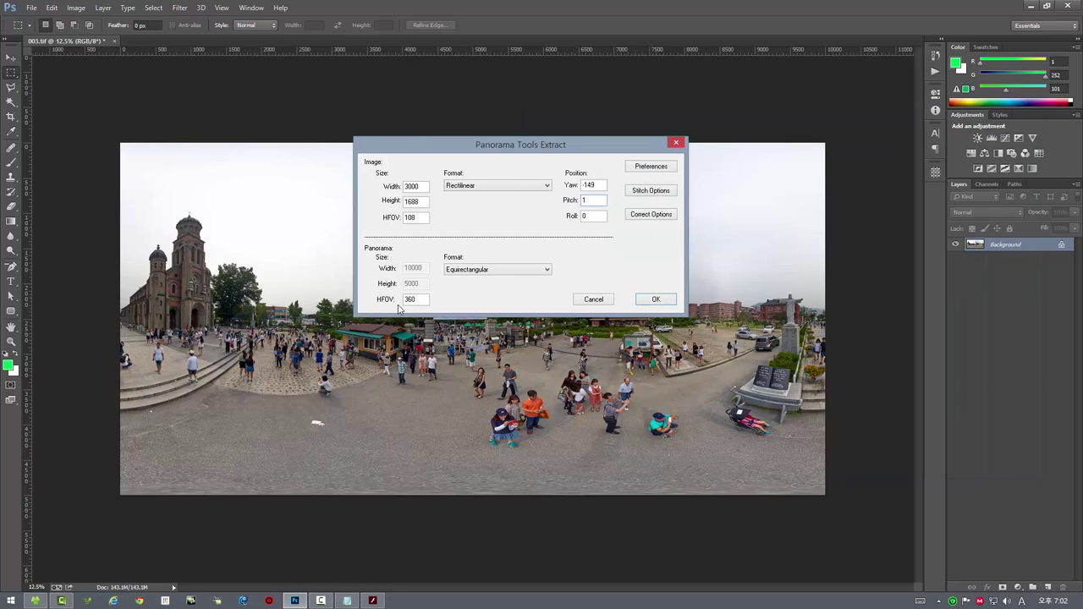
{"action": "left_click", "coordinate": [661, 300]}
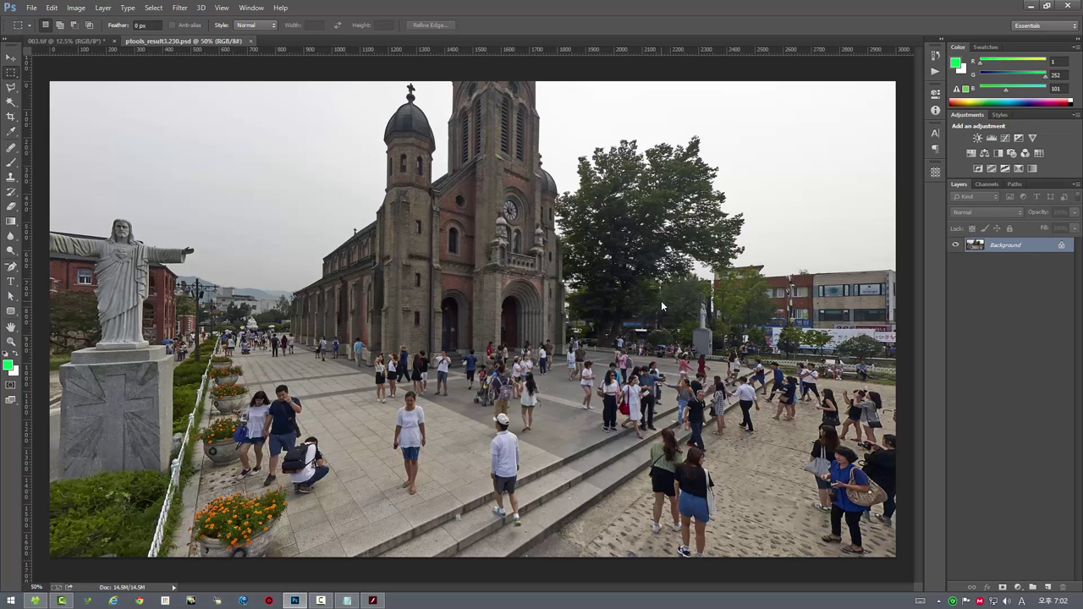
Step: Compare the church extraction with the Flash viewer, close it, and open p001.jpg
{"action": "left_click", "coordinate": [373, 601]}
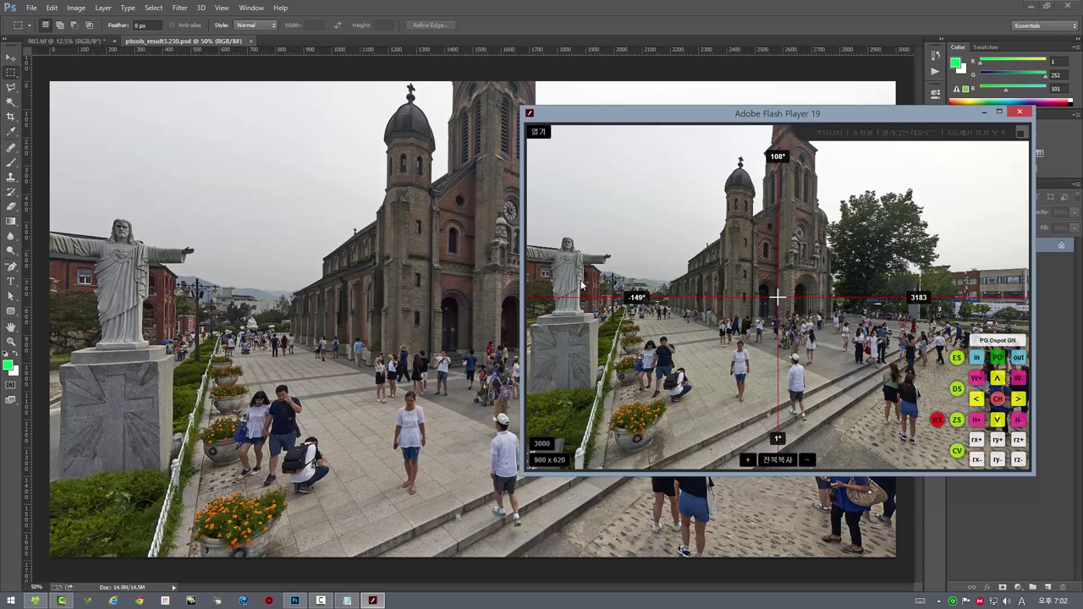
{"action": "left_click_drag", "start_coordinate": [769, 118], "coordinate": [506, 123]}
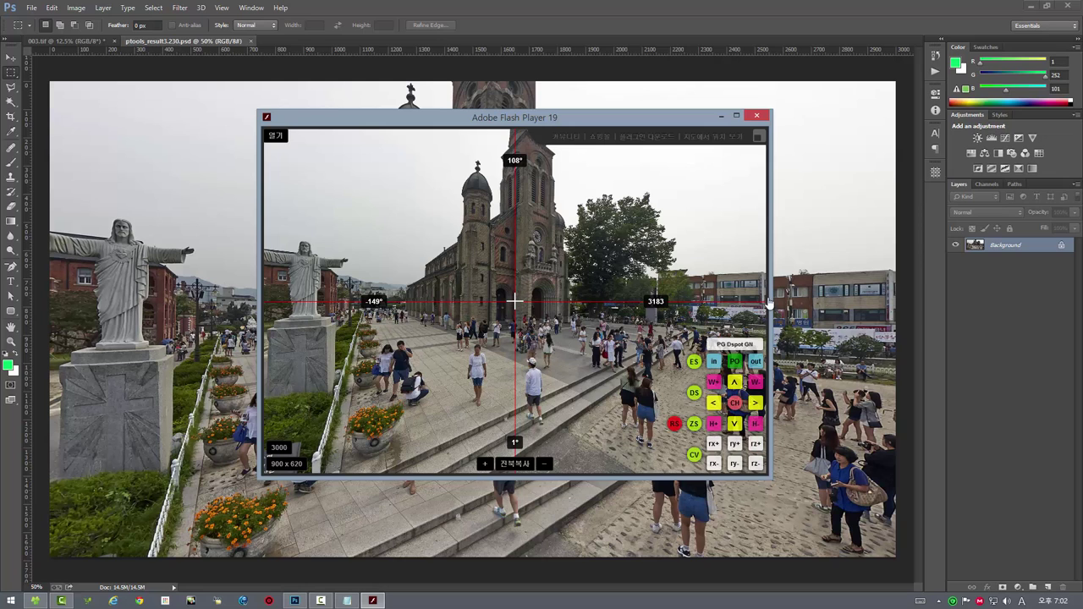
{"action": "mouse_move", "coordinate": [566, 136]}
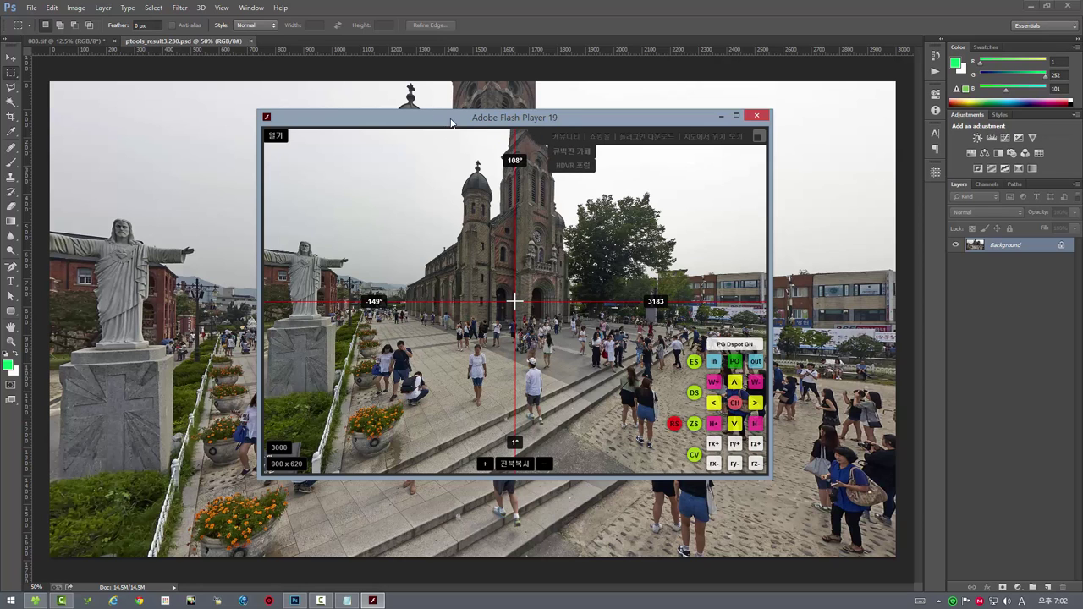
{"action": "left_click_drag", "start_coordinate": [461, 119], "coordinate": [439, 165]}
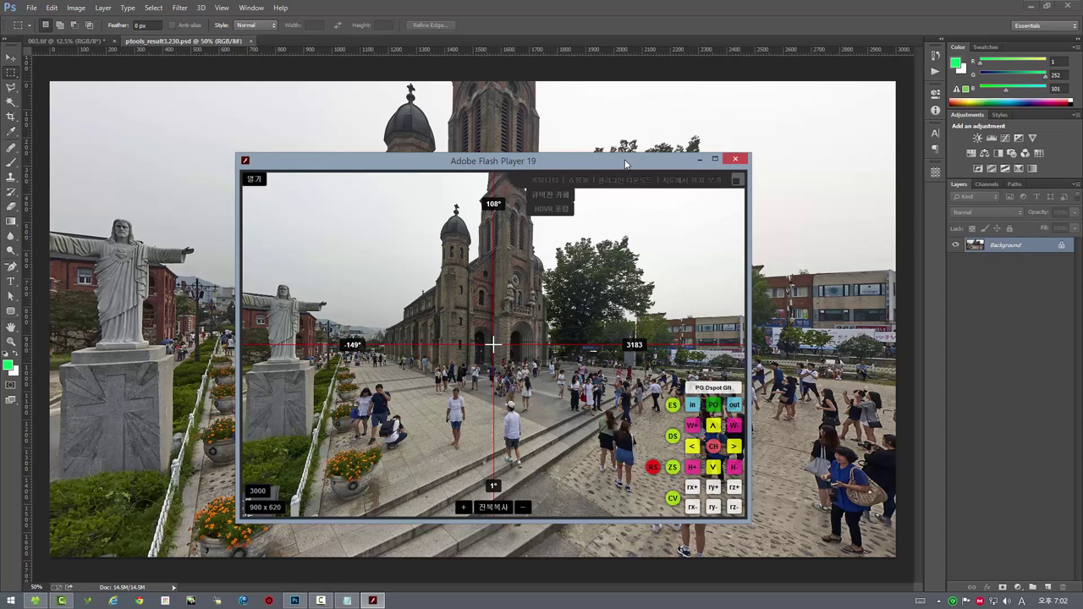
{"action": "left_click_drag", "start_coordinate": [625, 164], "coordinate": [630, 158]}
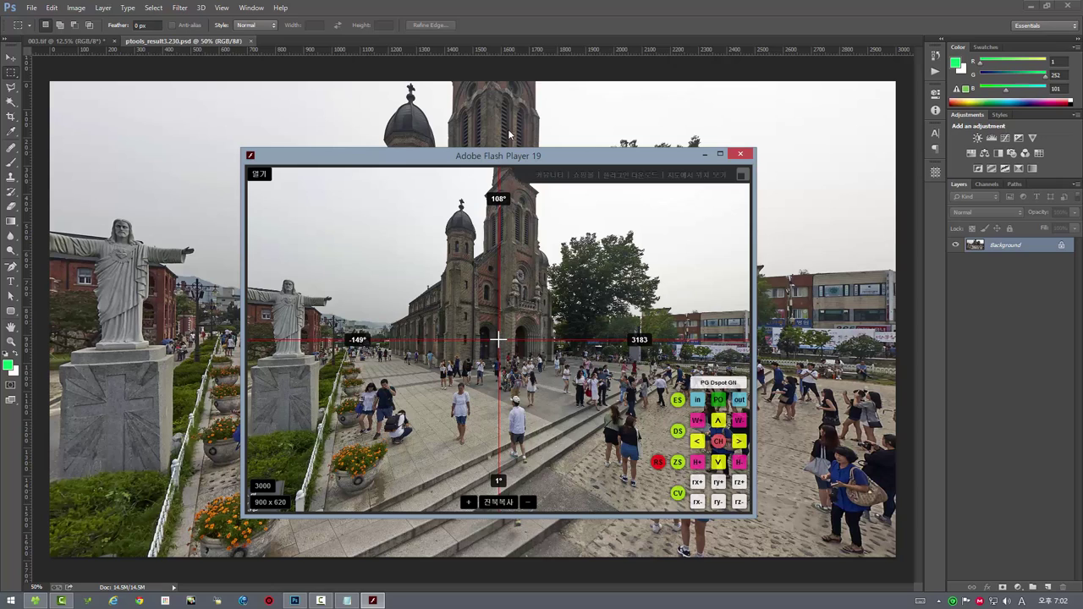
{"action": "mouse_move", "coordinate": [695, 180]}
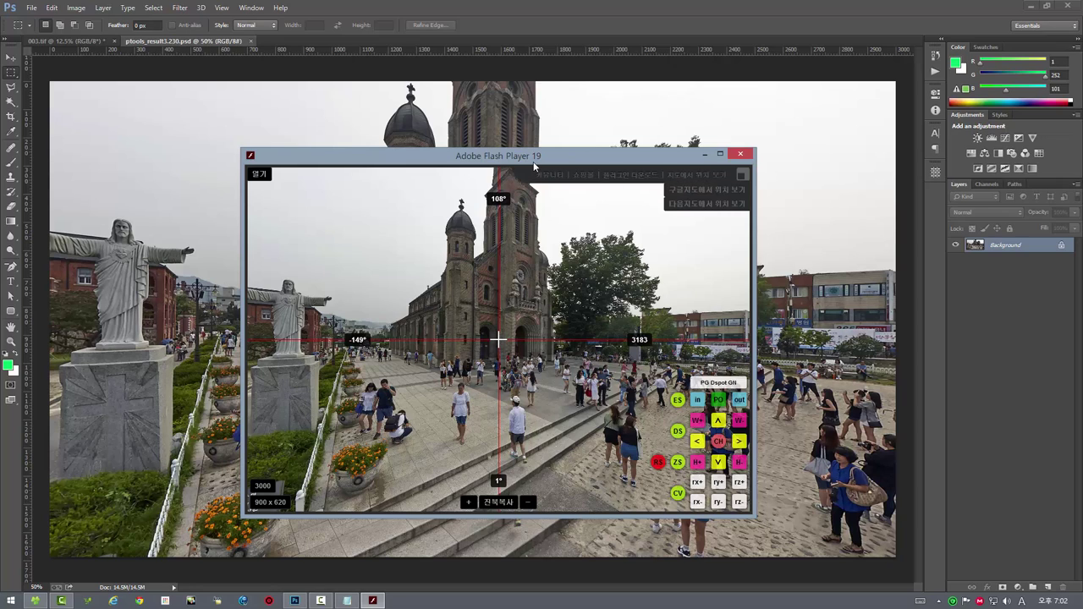
{"action": "left_click", "coordinate": [740, 154]}
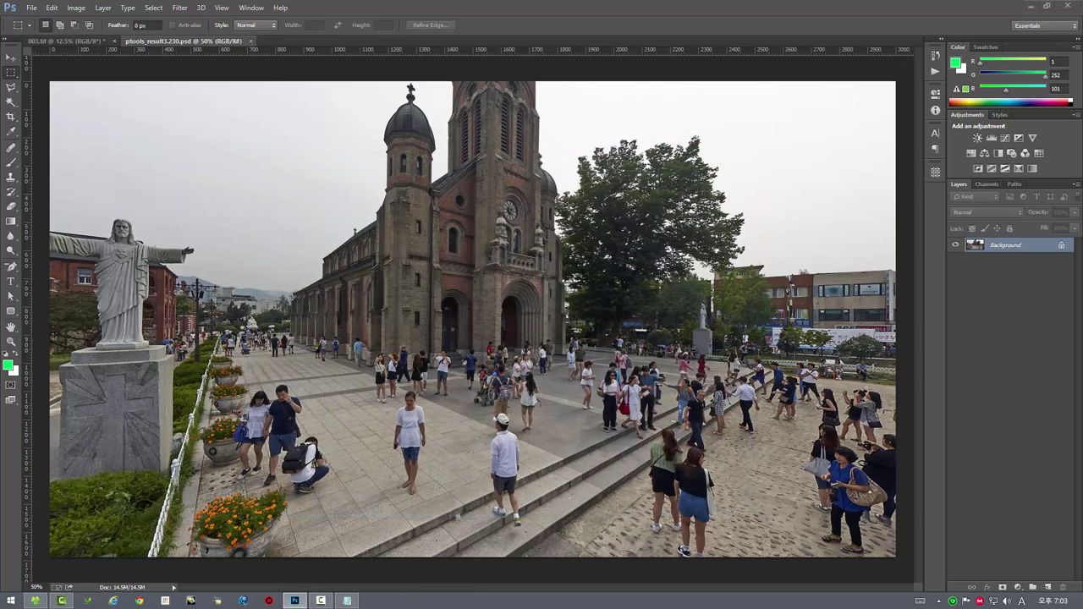
{"action": "mouse_move", "coordinate": [609, 91]}
{"action": "left_mouse_down"}
{"action": "mouse_move", "coordinate": [575, 49]}
{"action": "mouse_move", "coordinate": [572, 182]}
{"action": "left_mouse_up"}
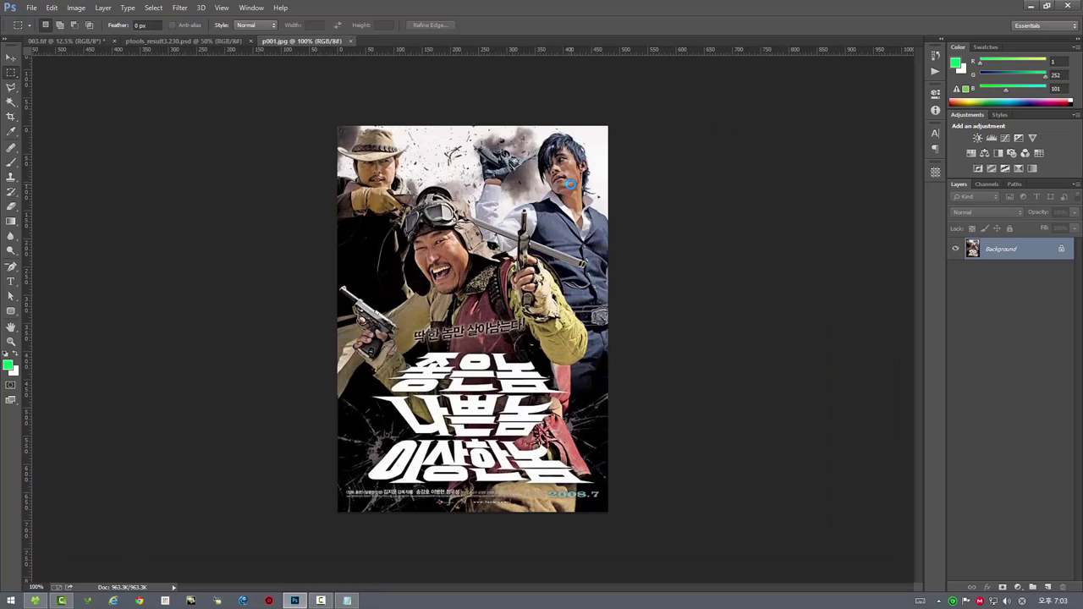
Step: Paste the Korean poster into ptools_result3.230.psd and move it to the lower left
{"action": "key", "text": "ctrl+a"}
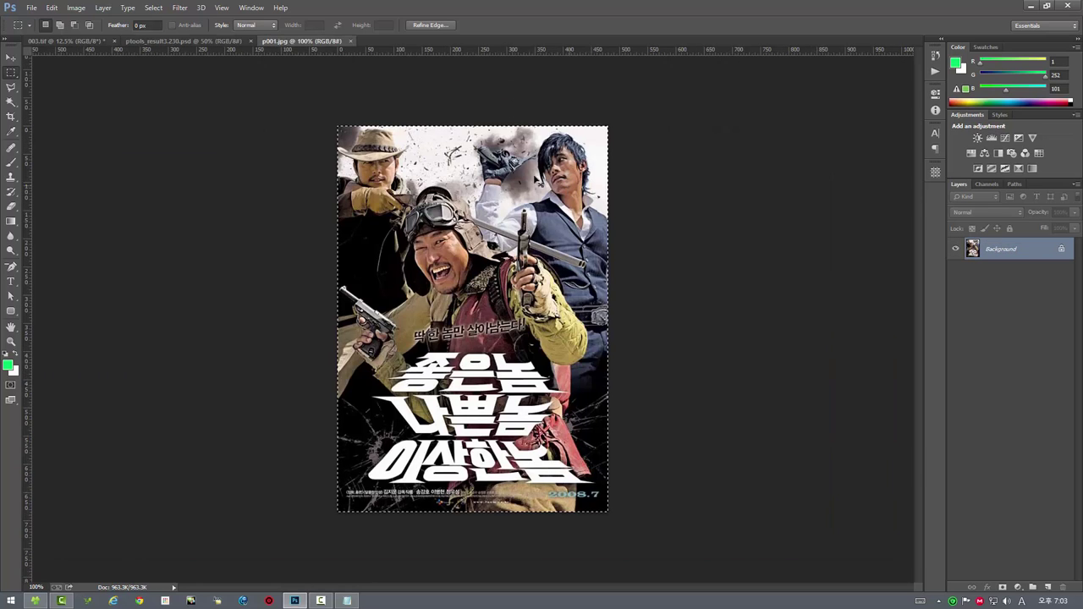
{"action": "left_click", "coordinate": [351, 40]}
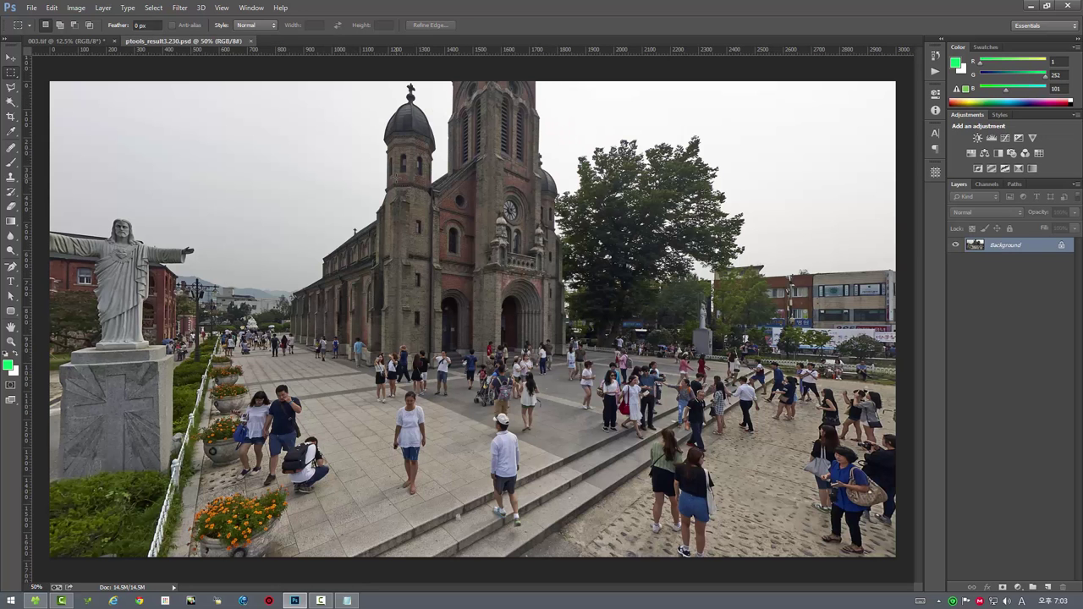
{"action": "key", "text": "ctrl+v"}
{"action": "left_click", "coordinate": [11, 57]}
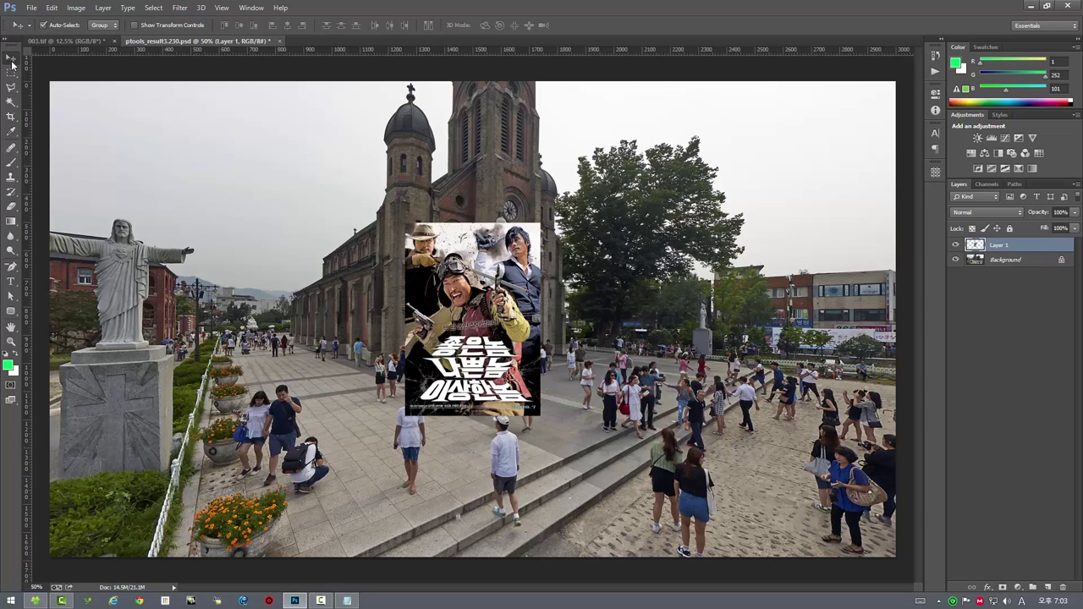
{"action": "mouse_move", "coordinate": [459, 318]}
{"action": "left_mouse_down"}
{"action": "mouse_move", "coordinate": [384, 350]}
{"action": "mouse_move", "coordinate": [119, 390]}
{"action": "left_mouse_up"}
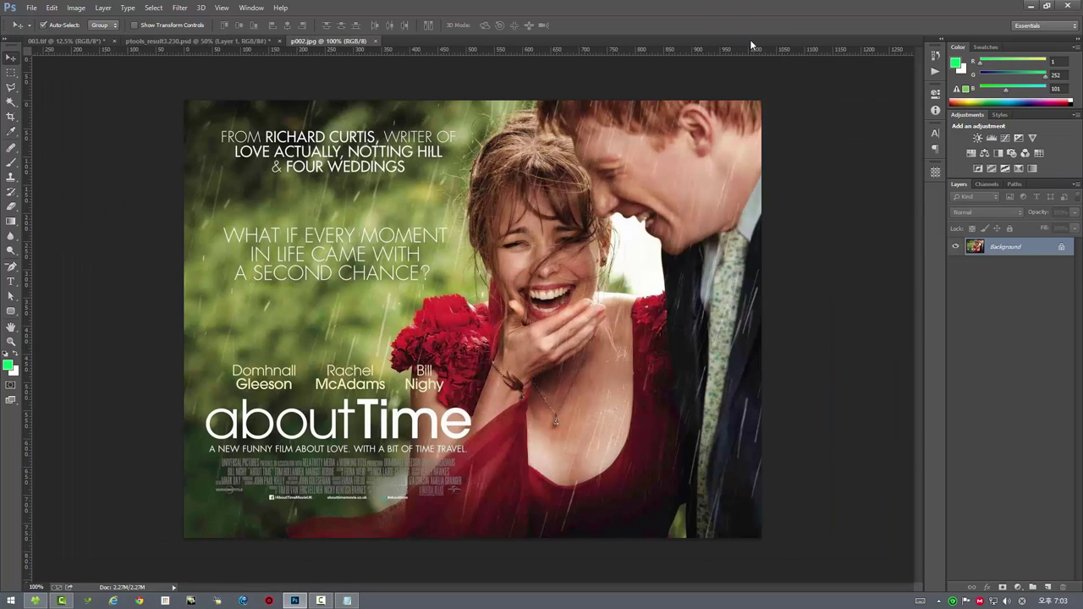
Step: Paste the About Time poster and shrink it to about 26% on the right-hand building
{"action": "key", "text": "ctrl+a"}
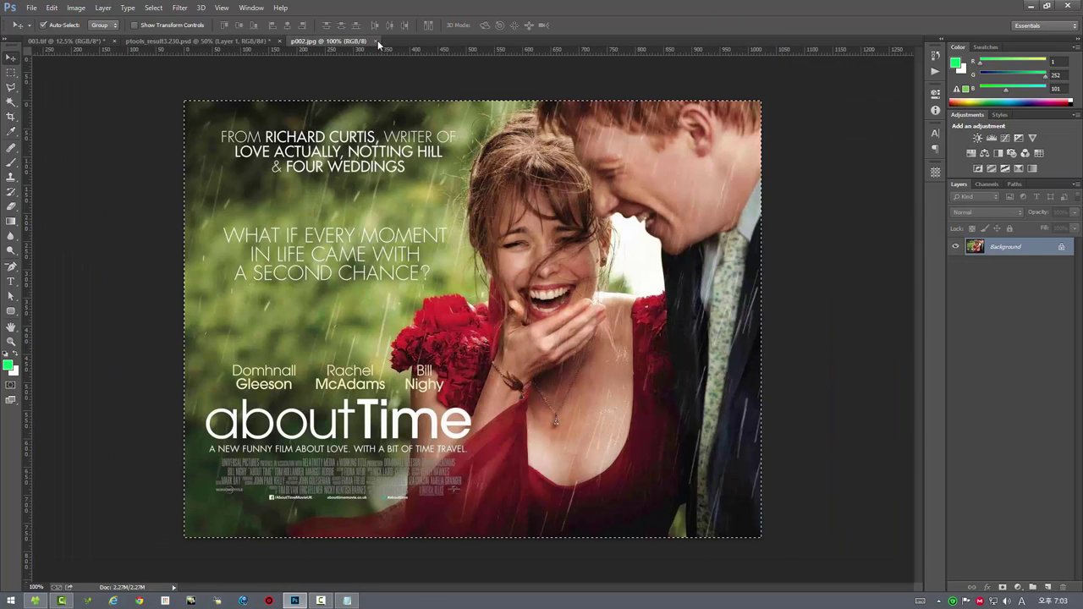
{"action": "left_click", "coordinate": [378, 40]}
{"action": "key", "text": "ctrl+v"}
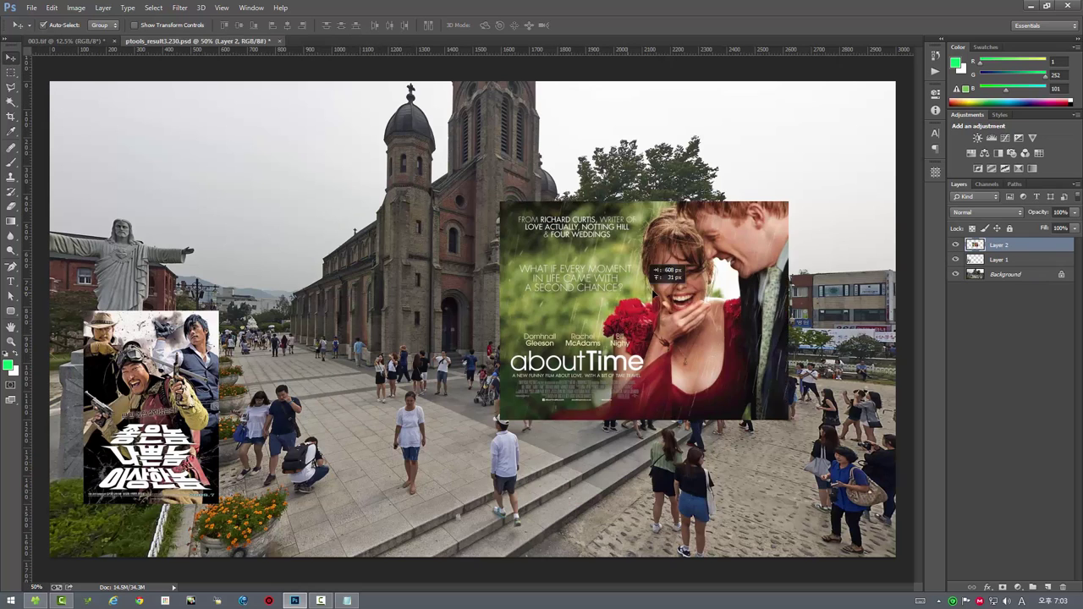
{"action": "left_click_drag", "start_coordinate": [457, 307], "coordinate": [709, 291]}
{"action": "key", "text": "ctrl+t"}
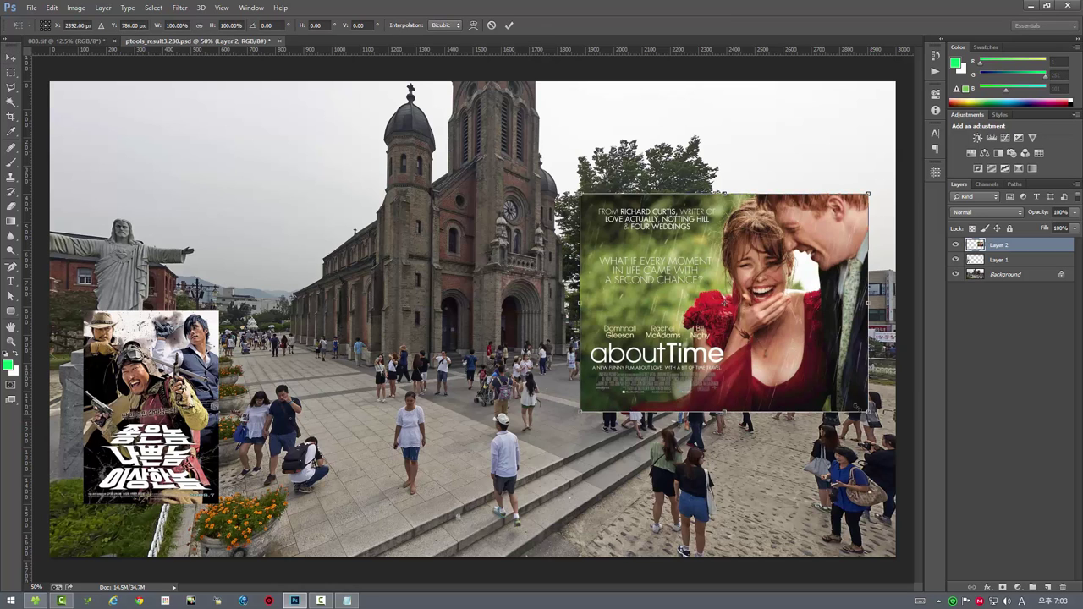
{"action": "left_click_drag", "start_coordinate": [856, 406], "coordinate": [772, 338]}
{"action": "left_click_drag", "start_coordinate": [743, 300], "coordinate": [860, 299]}
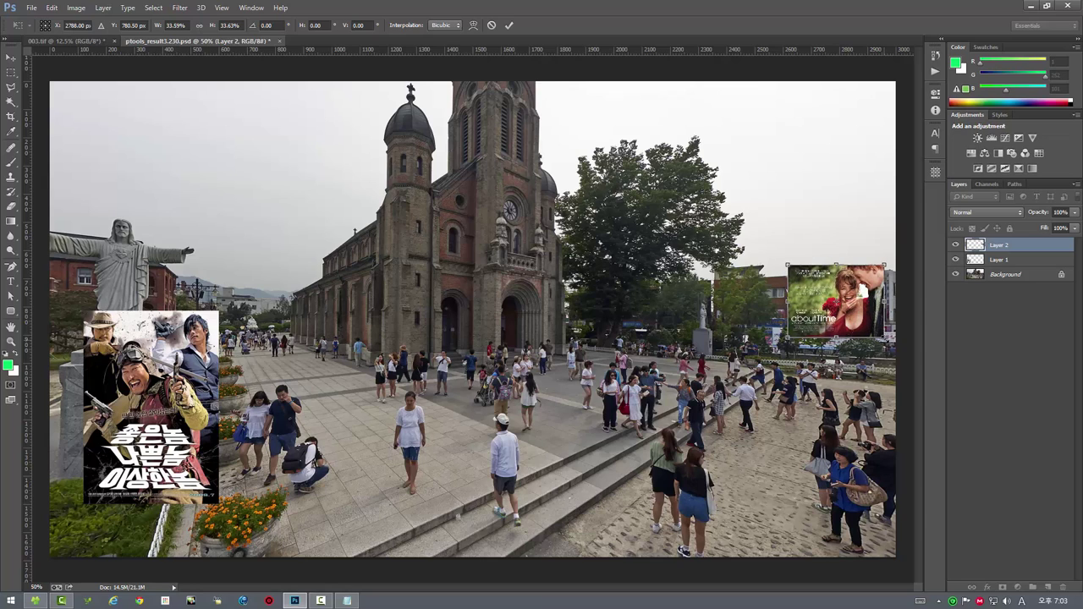
{"action": "left_click_drag", "start_coordinate": [886, 337], "coordinate": [874, 329]}
{"action": "key", "text": "Return"}
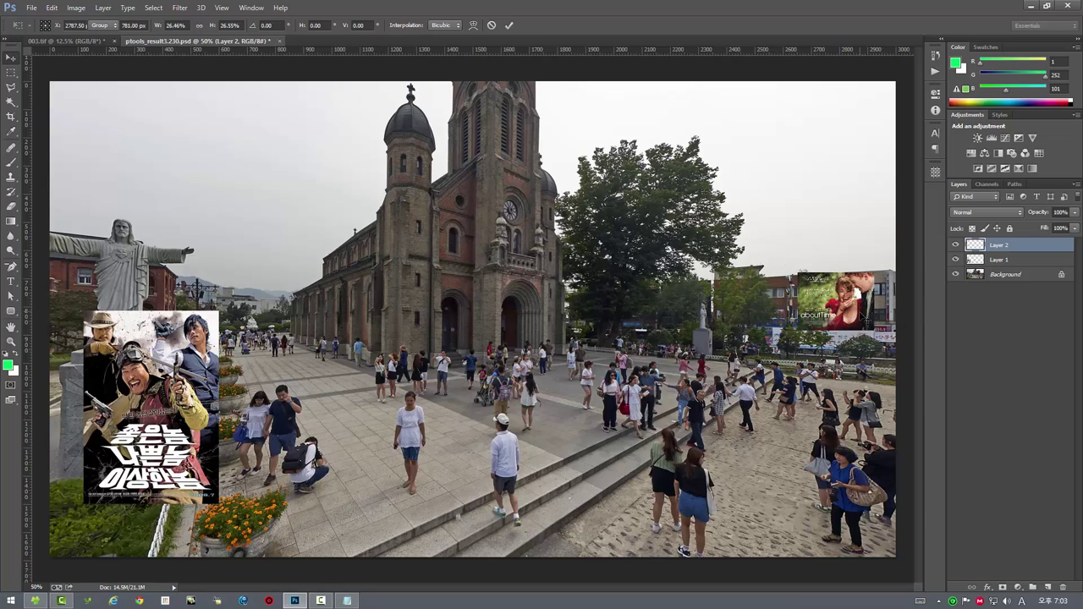
{"action": "left_click", "coordinate": [179, 374]}
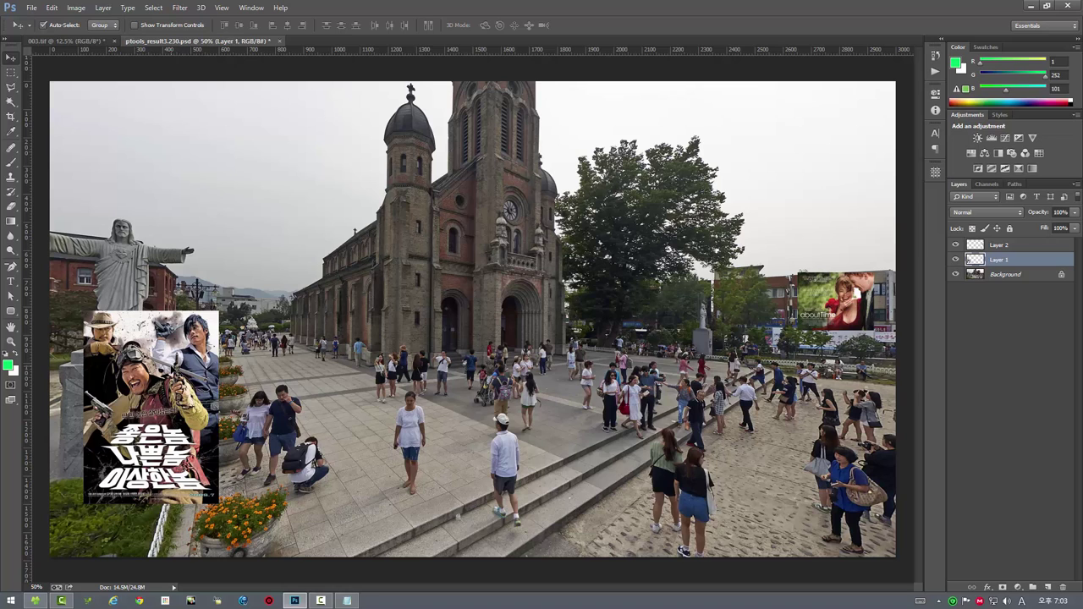
Step: Shrink the Korean poster to about 58% and move it onto the statue pedestal
{"action": "key", "text": "ctrl+t"}
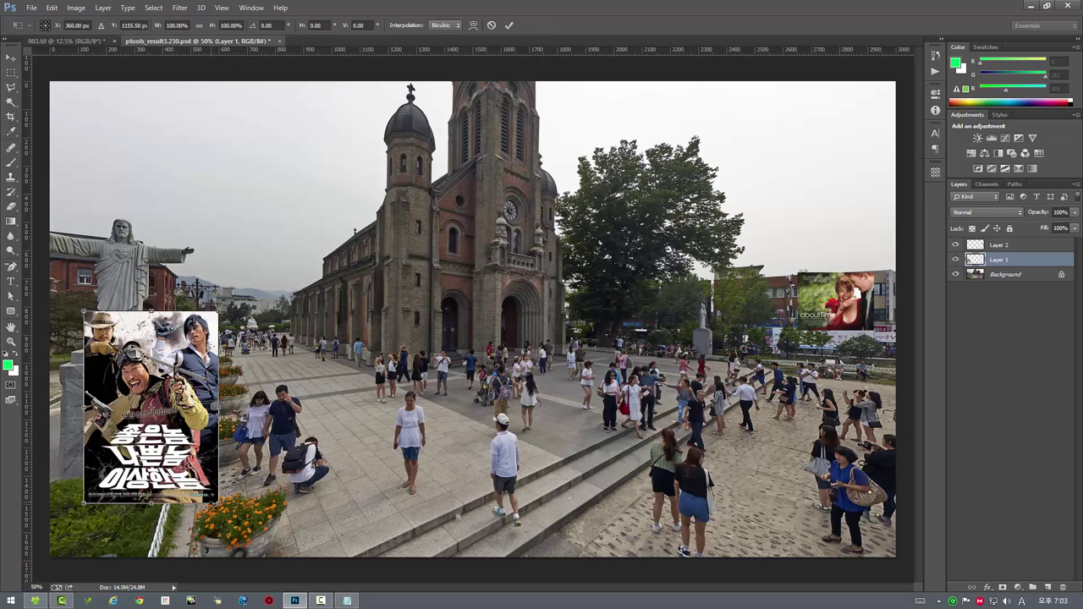
{"action": "left_click_drag", "start_coordinate": [219, 503], "coordinate": [189, 463]}
{"action": "key", "text": "Return"}
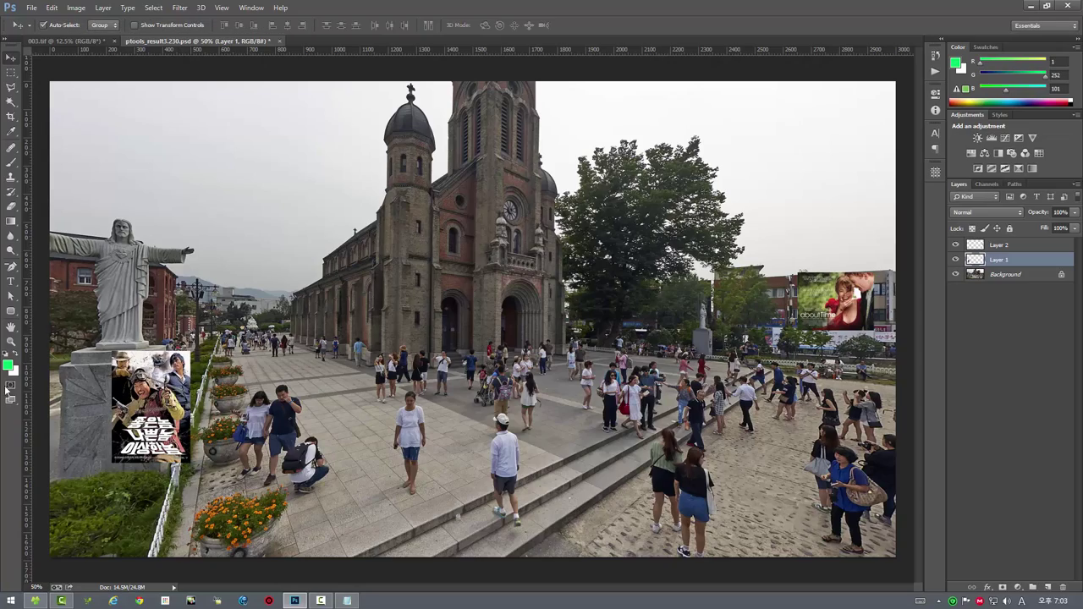
{"action": "double_click", "coordinate": [11, 341]}
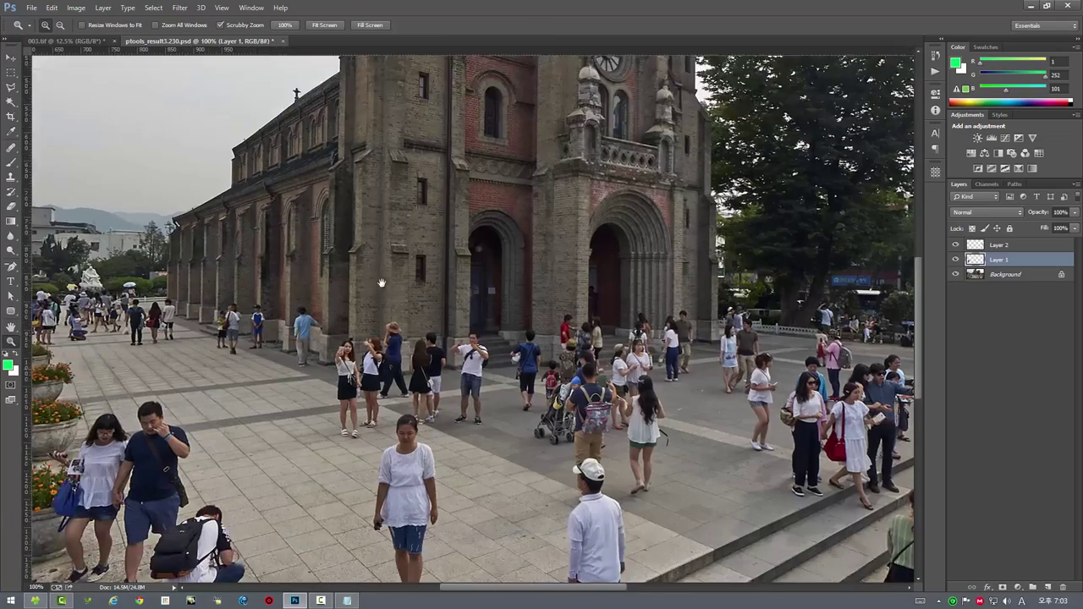
{"action": "left_click_drag", "start_coordinate": [154, 421], "coordinate": [438, 296]}
{"action": "left_click_drag", "start_coordinate": [306, 356], "coordinate": [322, 356]}
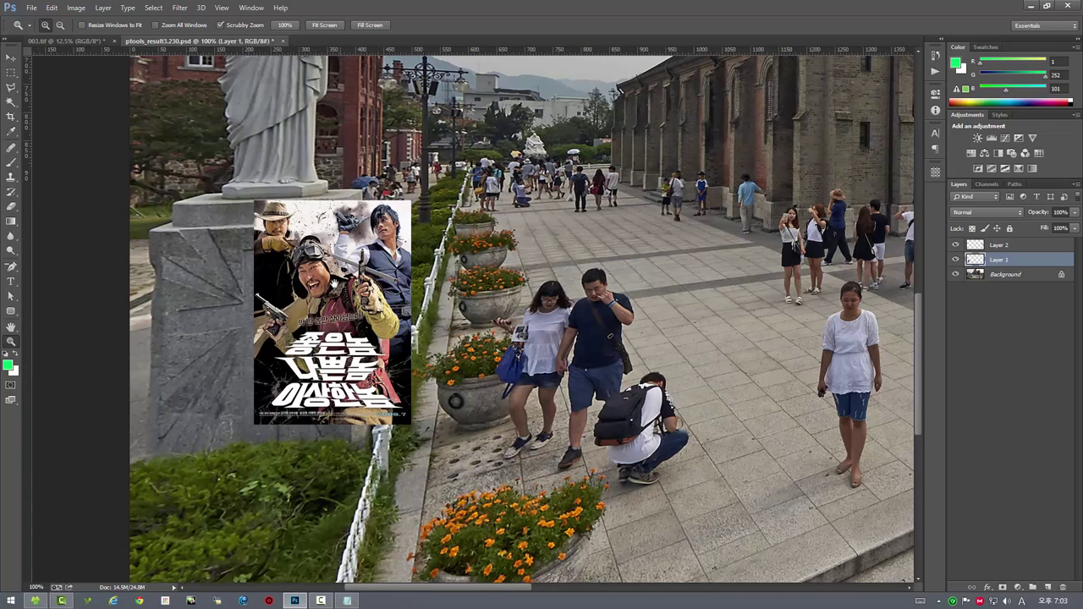
{"action": "left_click", "coordinate": [11, 58]}
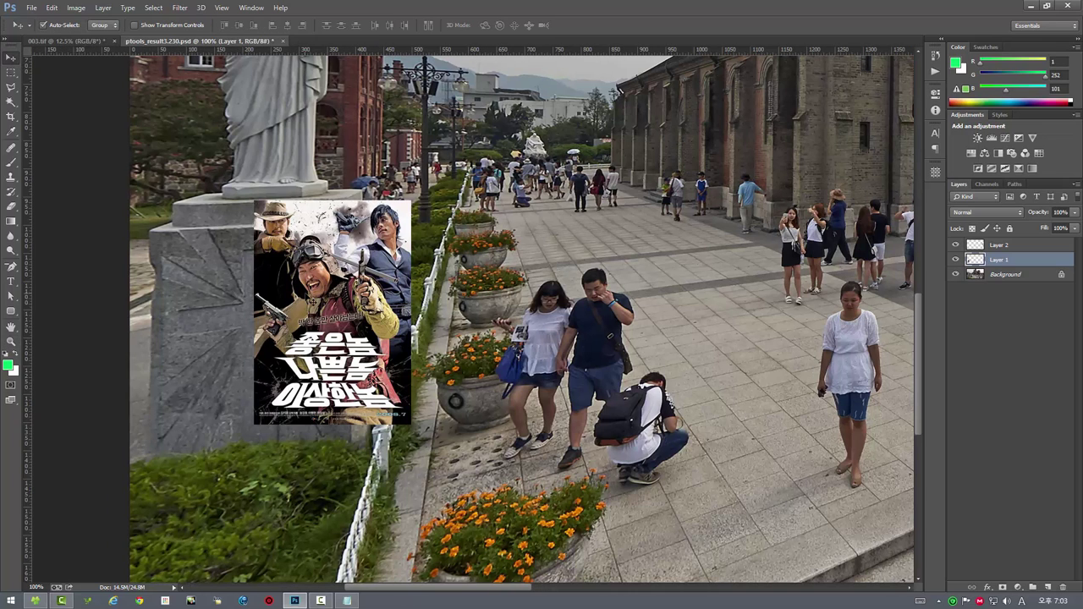
{"action": "mouse_move", "coordinate": [319, 296]}
{"action": "left_mouse_down"}
{"action": "mouse_move", "coordinate": [258, 335]}
{"action": "mouse_move", "coordinate": [223, 297]}
{"action": "mouse_move", "coordinate": [235, 298]}
{"action": "left_mouse_up"}
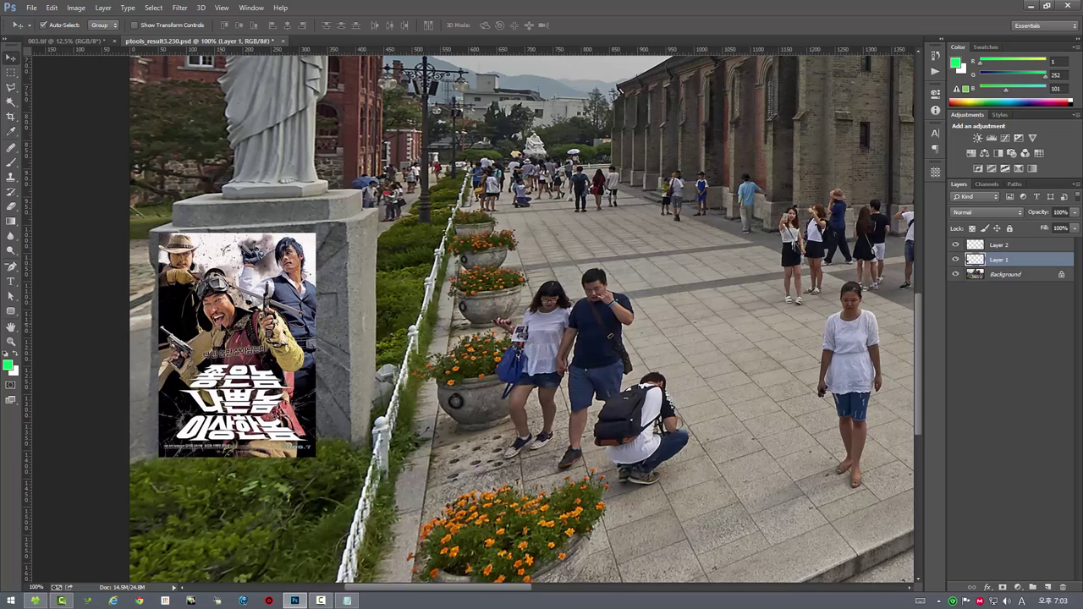
Step: Reshape the poster's four corners to match the pedestal face's perspective
{"action": "key", "text": "ctrl+t"}
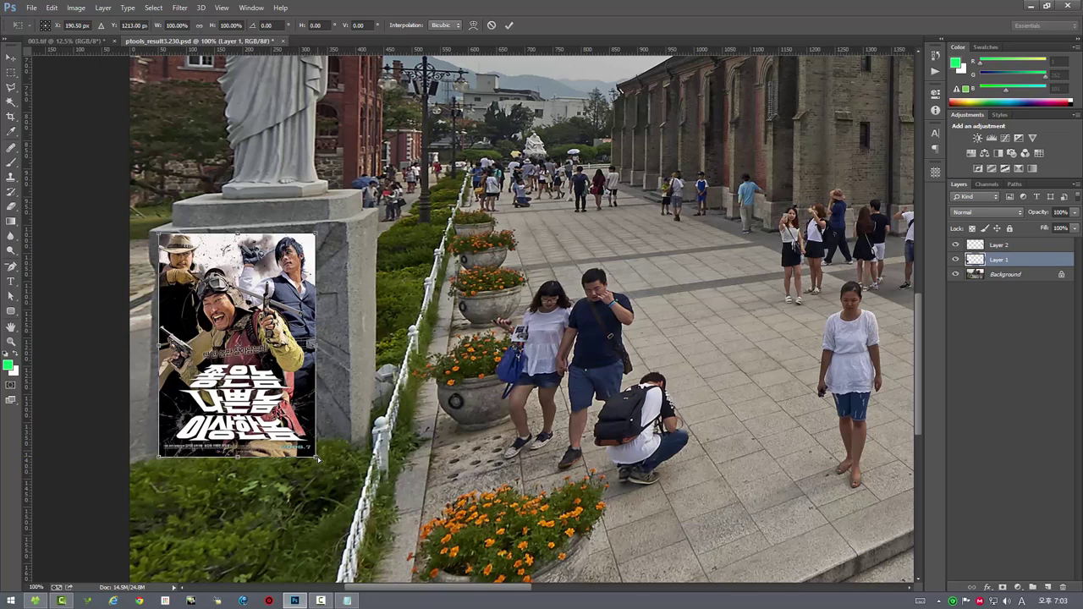
{"action": "left_click_drag", "start_coordinate": [317, 457], "coordinate": [348, 447]}
{"action": "left_click_drag", "start_coordinate": [315, 239], "coordinate": [344, 225]}
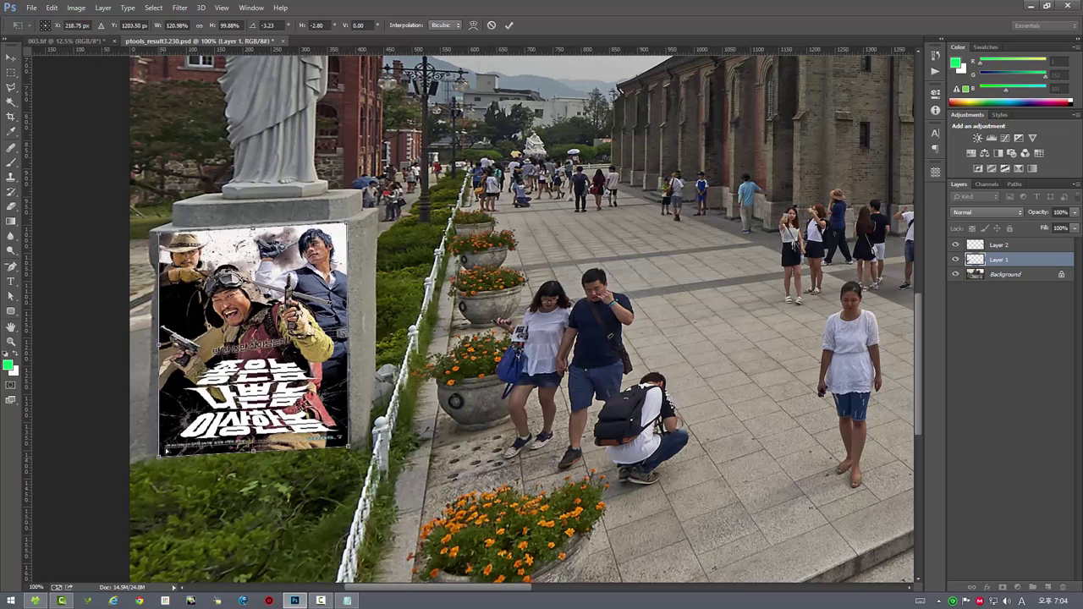
{"action": "left_click_drag", "start_coordinate": [167, 450], "coordinate": [159, 454]}
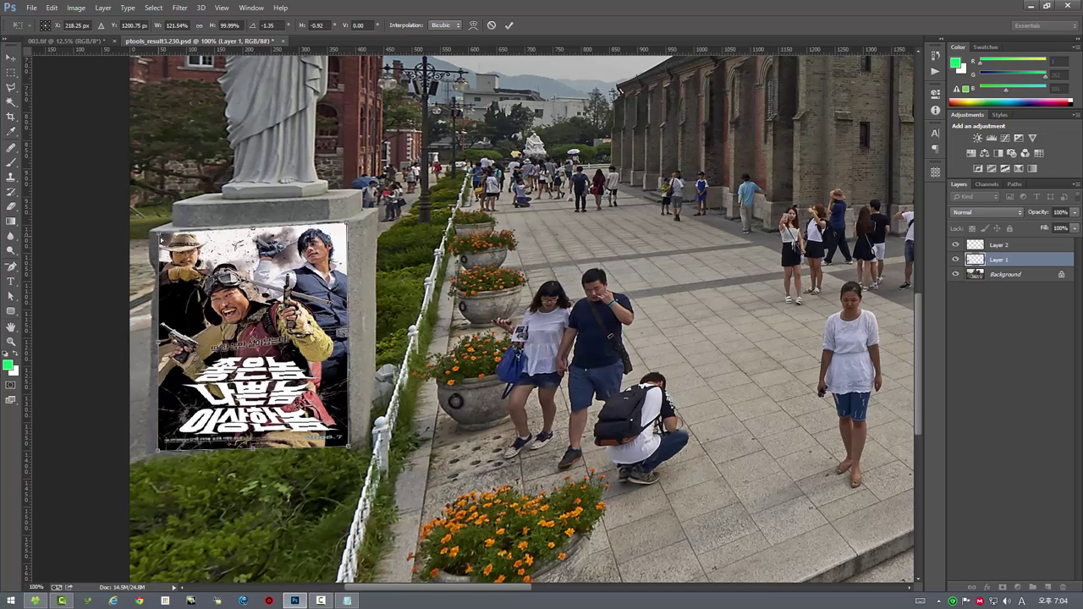
{"action": "left_click_drag", "start_coordinate": [161, 238], "coordinate": [163, 243]}
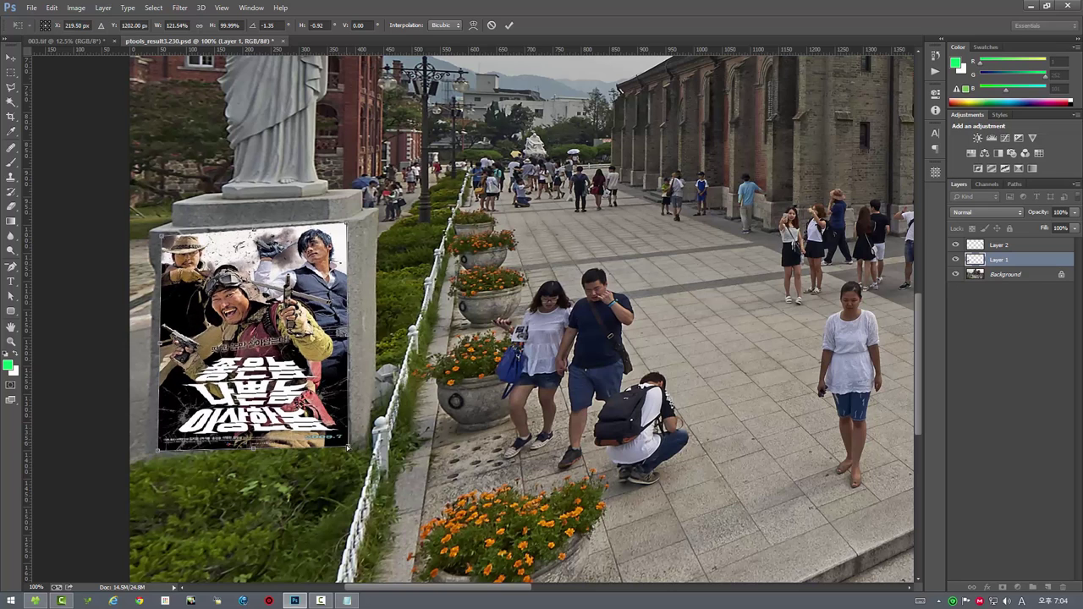
{"action": "left_click_drag", "start_coordinate": [349, 445], "coordinate": [352, 446]}
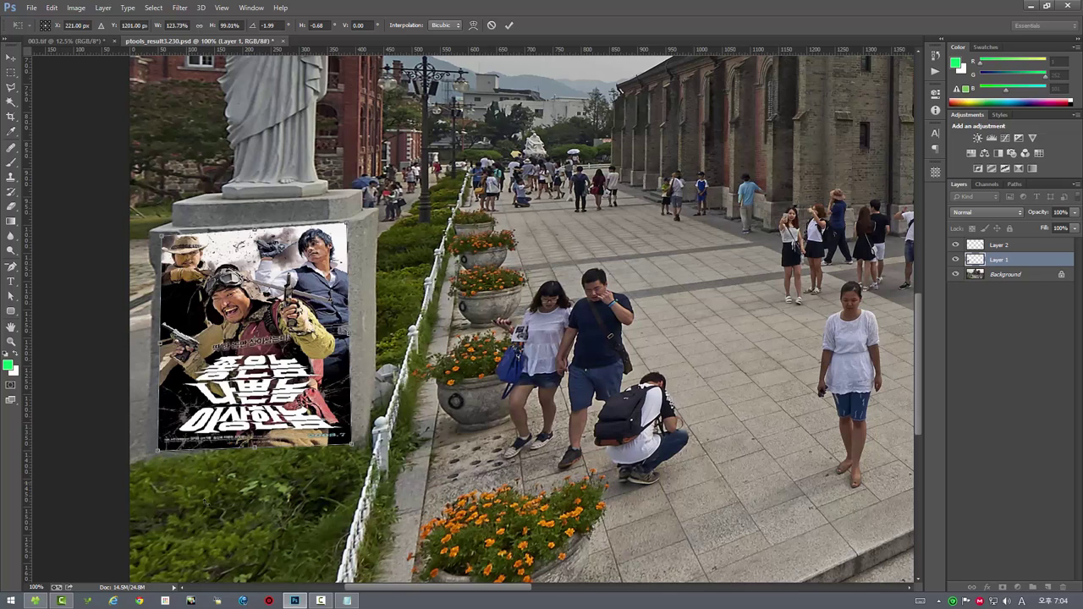
{"action": "key", "text": "Return"}
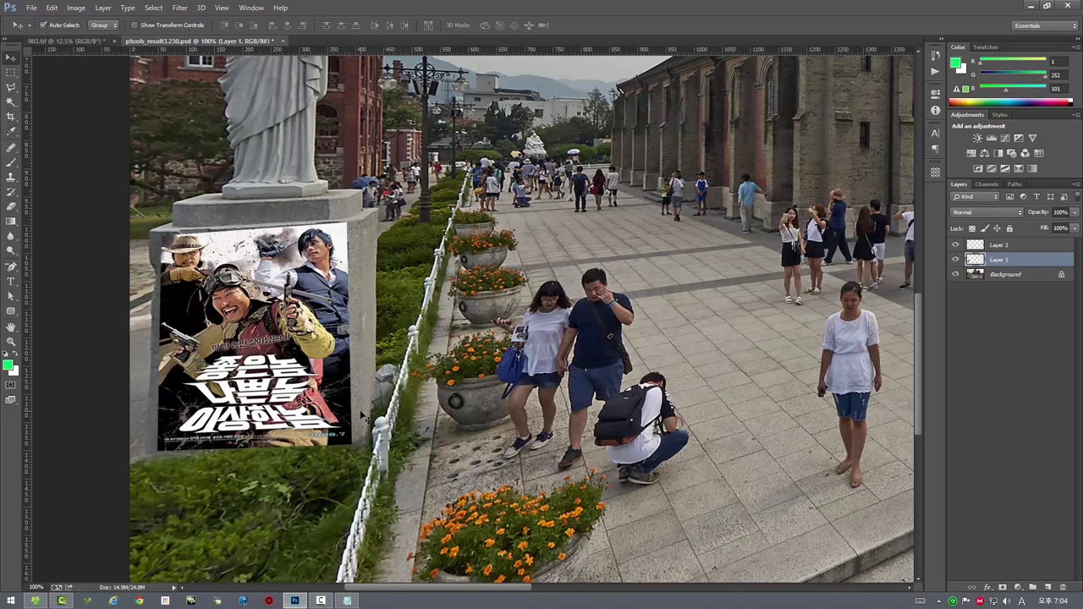
Step: Toggle the poster's visibility to compare, then narrow it to about 96.6% width
{"action": "left_click", "coordinate": [957, 261]}
{"action": "left_click", "coordinate": [957, 261]}
{"action": "left_click", "coordinate": [957, 261]}
{"action": "left_click", "coordinate": [957, 262]}
{"action": "key", "text": "ctrl+t"}
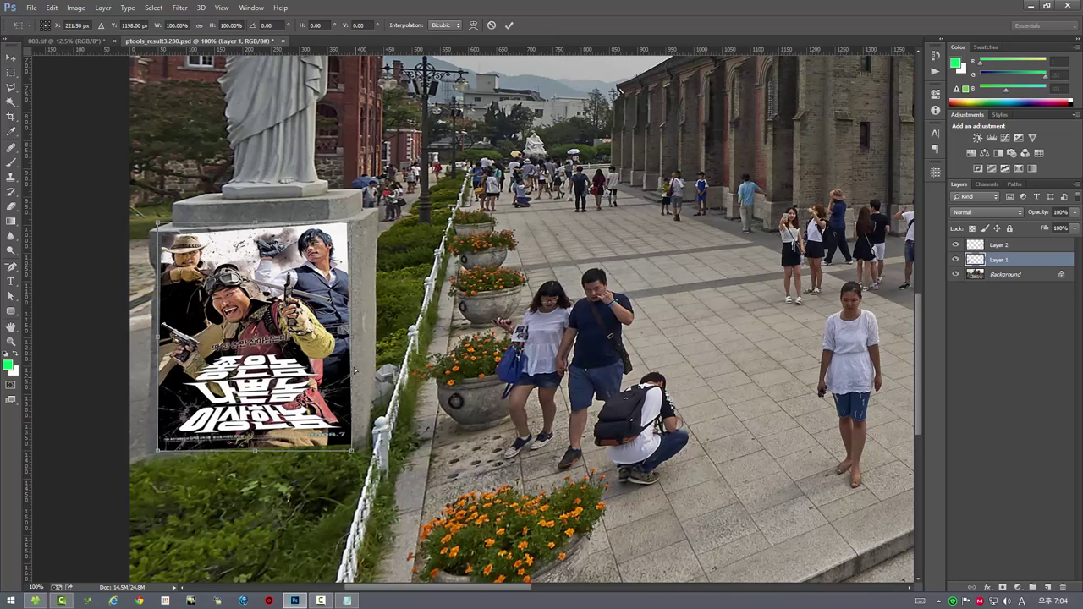
{"action": "left_click_drag", "start_coordinate": [352, 335], "coordinate": [348, 335]}
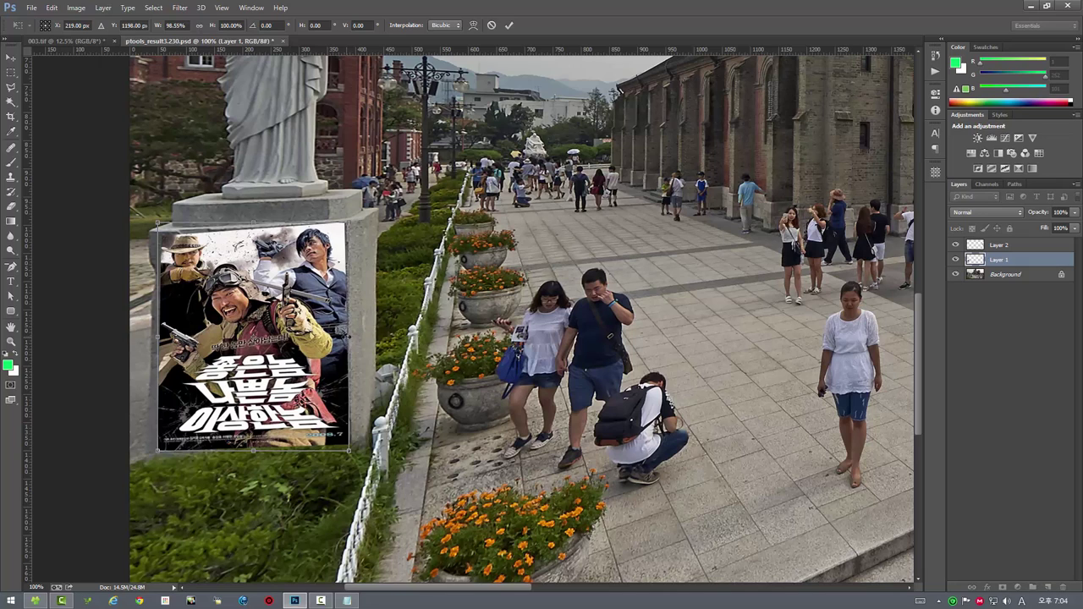
{"action": "key", "text": "Return"}
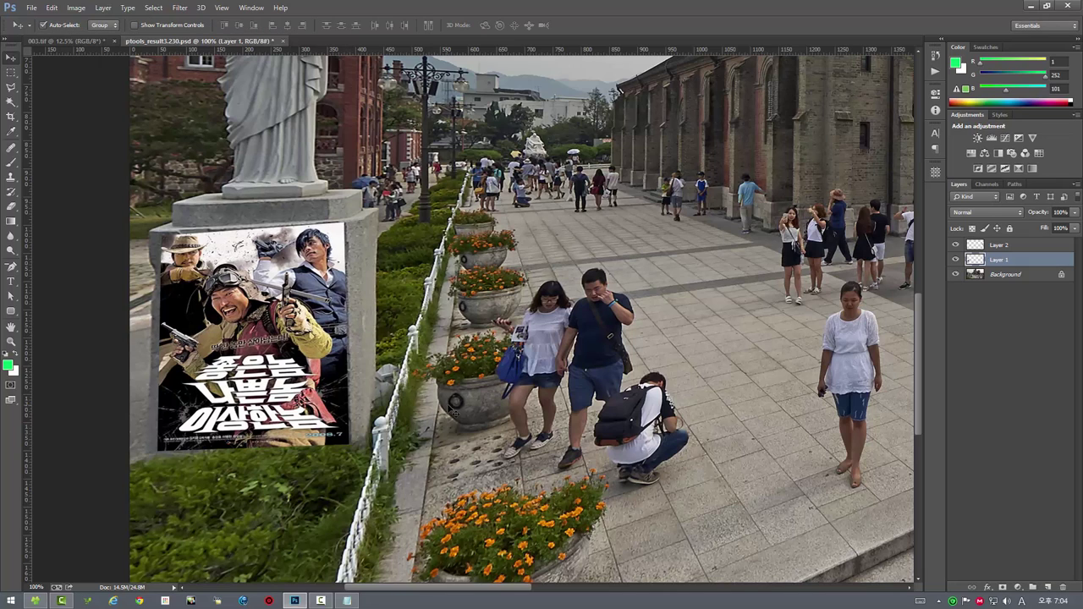
Step: Move the About Time poster down and right onto the billboard
{"action": "scroll", "coordinate": [454, 402], "scroll_direction": "right", "scroll_amount": 3}
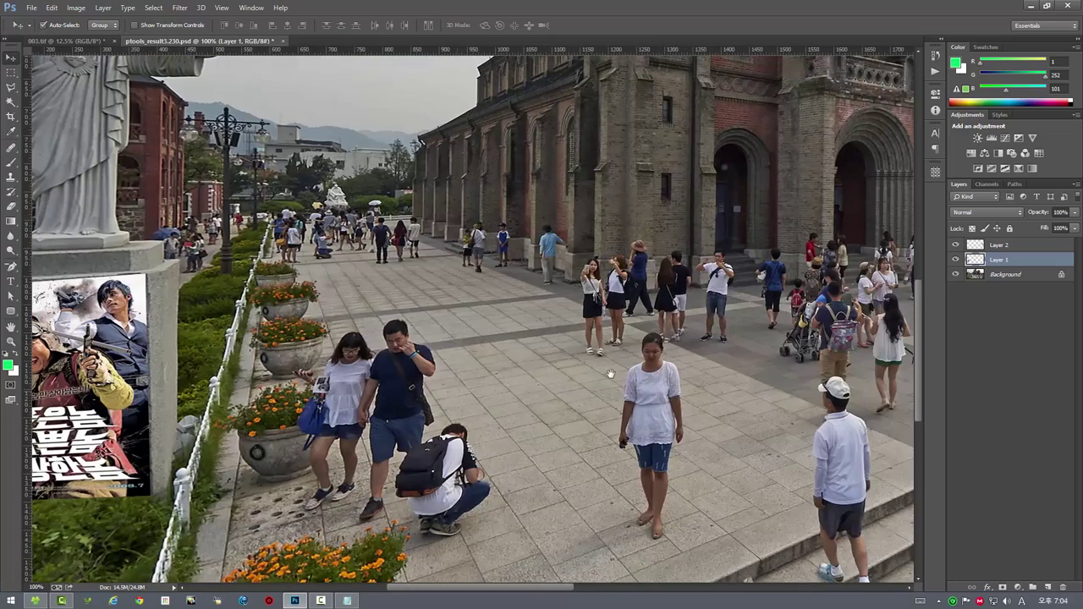
{"action": "scroll", "coordinate": [424, 397], "scroll_direction": "right", "scroll_amount": 3}
{"action": "scroll", "coordinate": [402, 394], "scroll_direction": "right", "scroll_amount": 3}
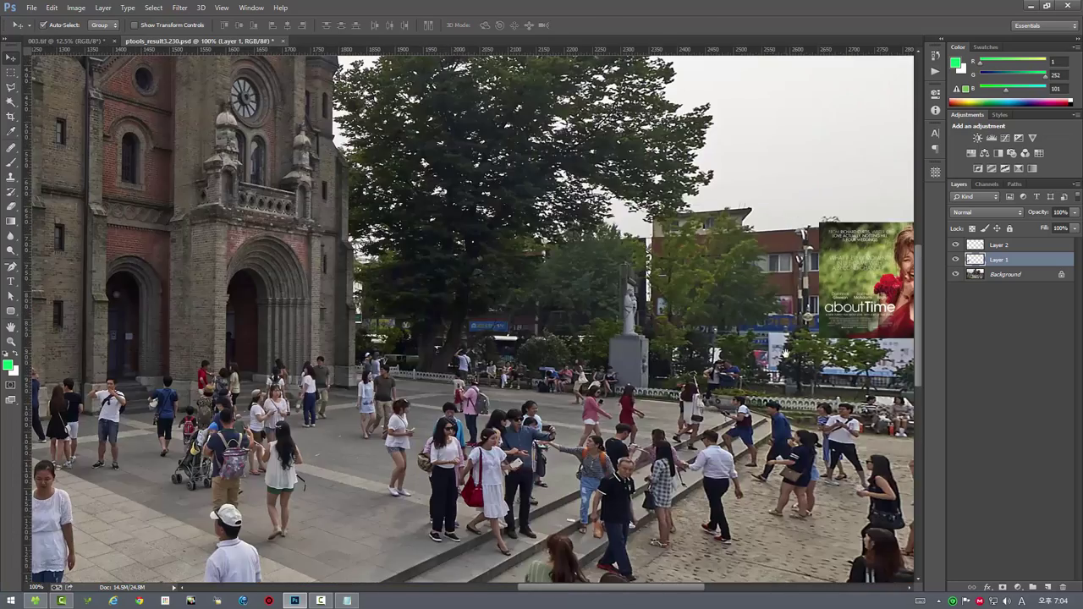
{"action": "scroll", "coordinate": [486, 396], "scroll_direction": "right", "scroll_amount": 3}
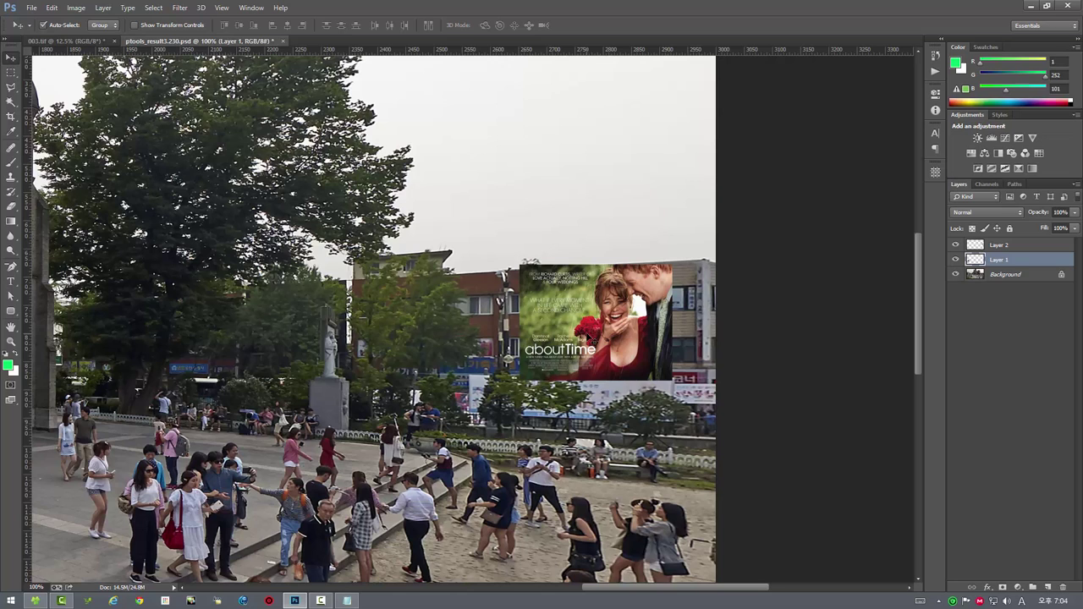
{"action": "mouse_move", "coordinate": [593, 340]}
{"action": "left_mouse_down"}
{"action": "mouse_move", "coordinate": [604, 375]}
{"action": "mouse_move", "coordinate": [628, 304]}
{"action": "left_mouse_up"}
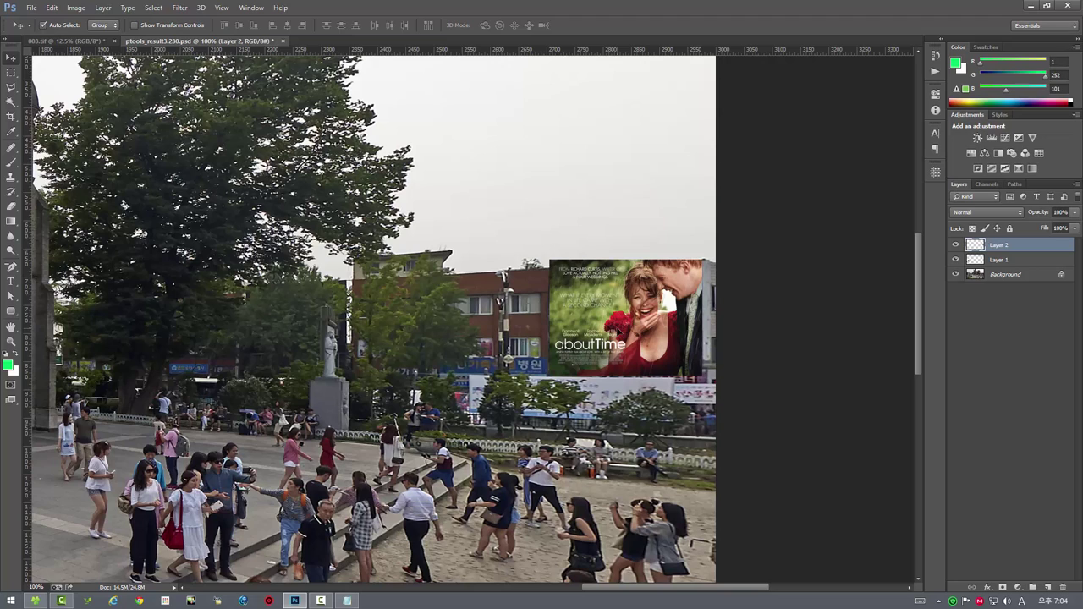
Step: Rotate the poster about -3.86° and skew its corners to match the billboard
{"action": "key", "text": "ctrl+t"}
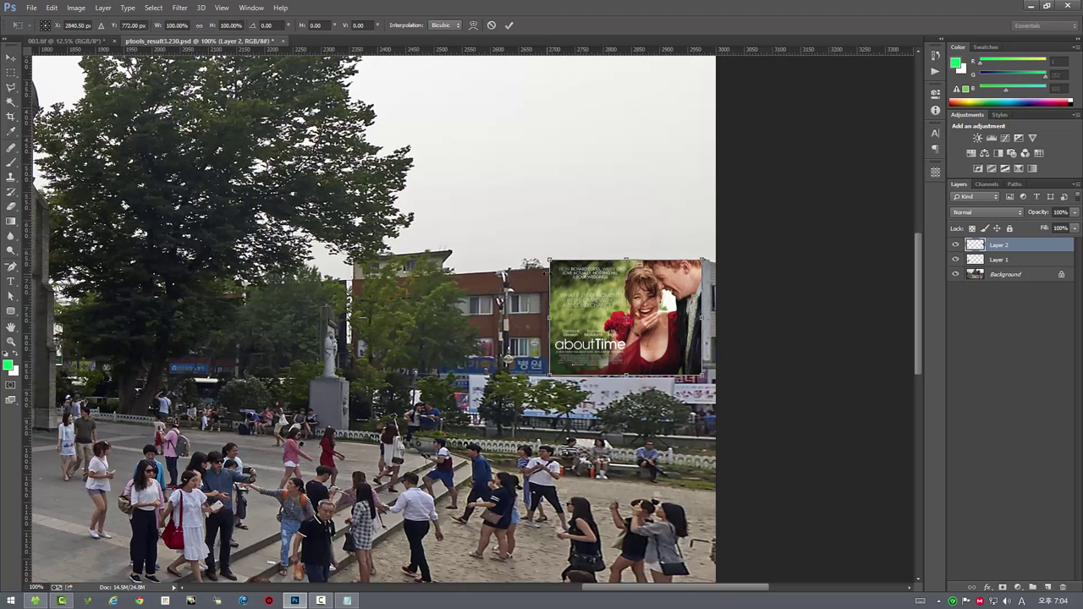
{"action": "left_click_drag", "start_coordinate": [549, 262], "coordinate": [552, 272]}
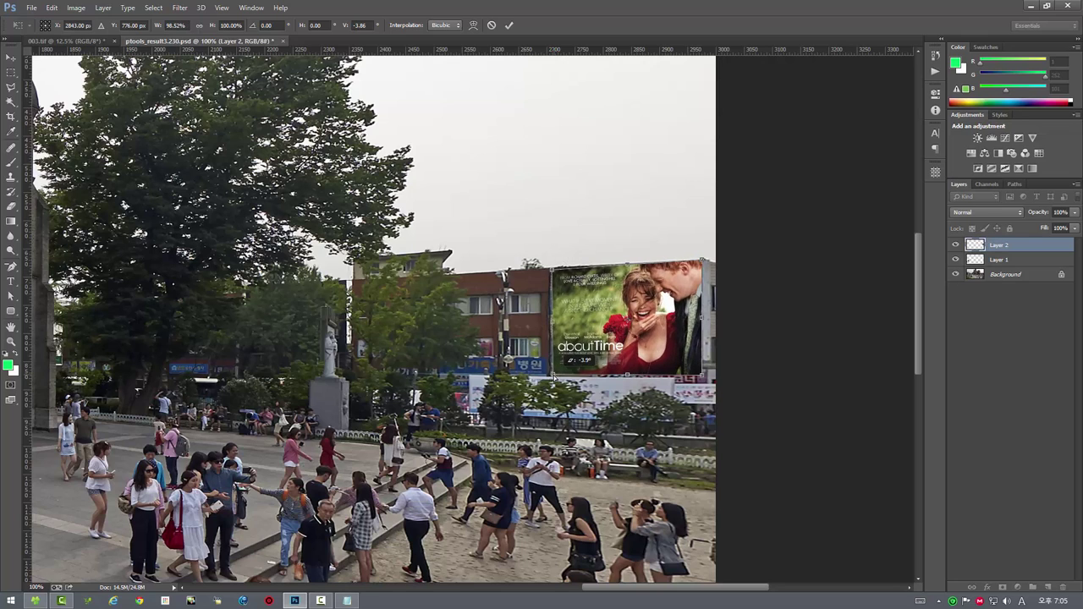
{"action": "left_click_drag", "start_coordinate": [551, 378], "coordinate": [553, 377]}
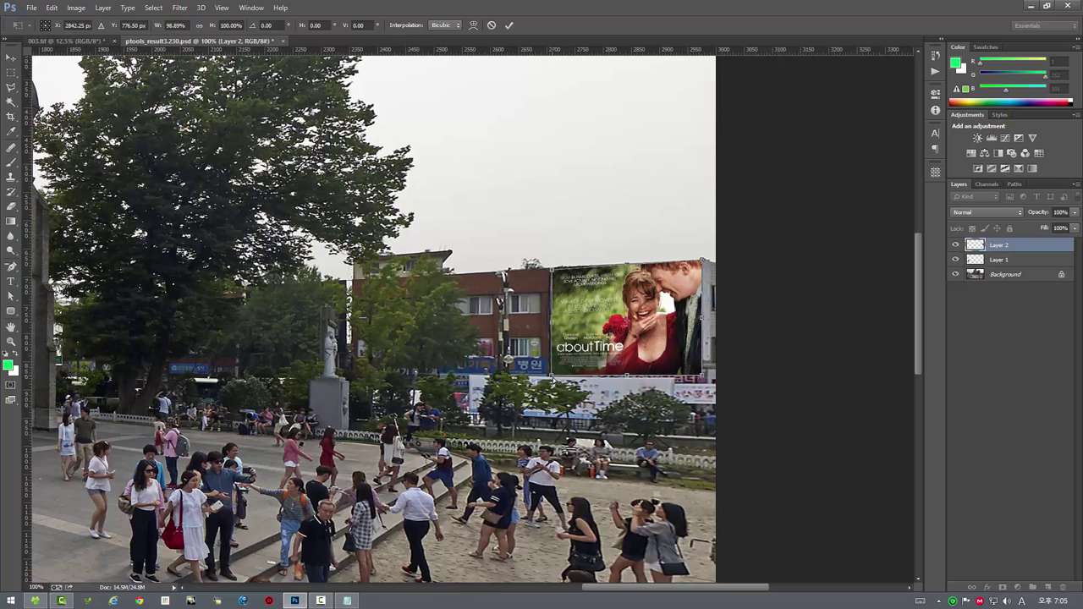
{"action": "left_click_drag", "start_coordinate": [703, 378], "coordinate": [701, 371]}
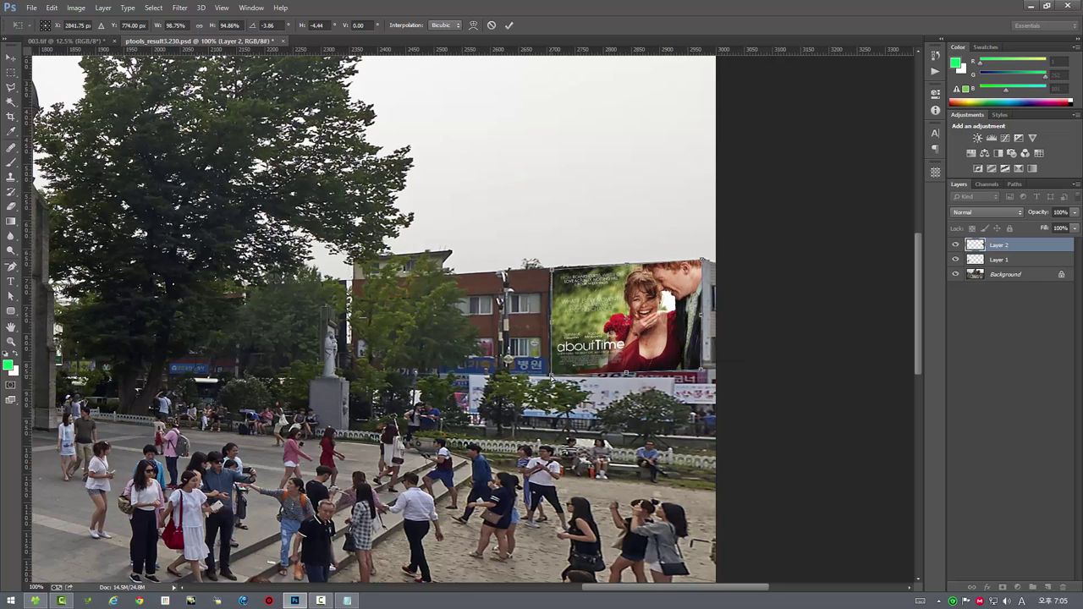
{"action": "left_click_drag", "start_coordinate": [551, 374], "coordinate": [554, 370]}
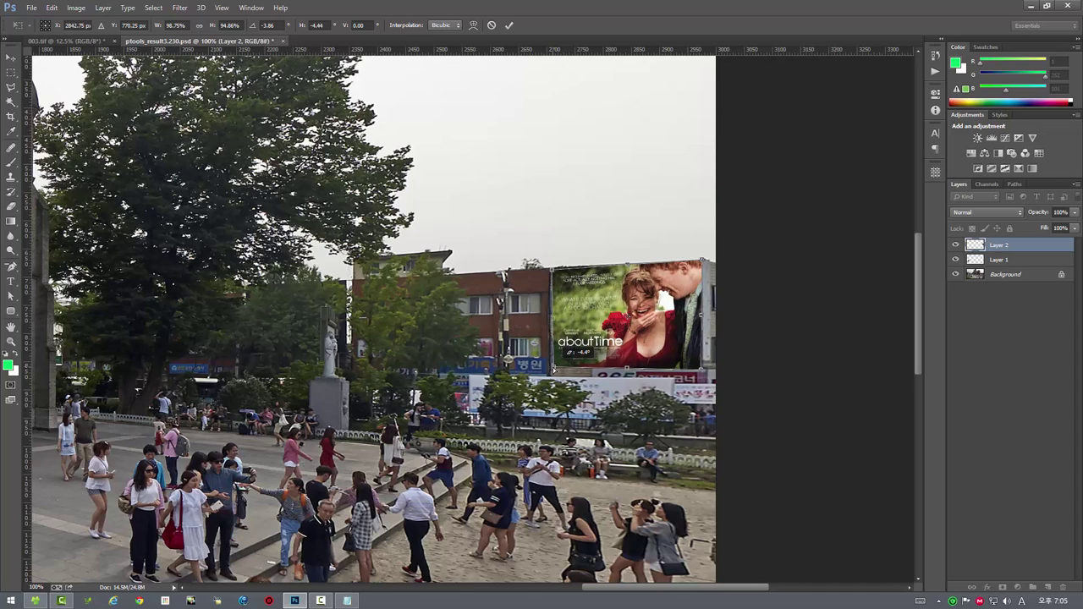
{"action": "left_click_drag", "start_coordinate": [554, 369], "coordinate": [552, 369]}
{"action": "mouse_move", "coordinate": [702, 370]}
{"action": "left_mouse_down"}
{"action": "mouse_move", "coordinate": [702, 356]}
{"action": "mouse_move", "coordinate": [706, 371]}
{"action": "left_mouse_up"}
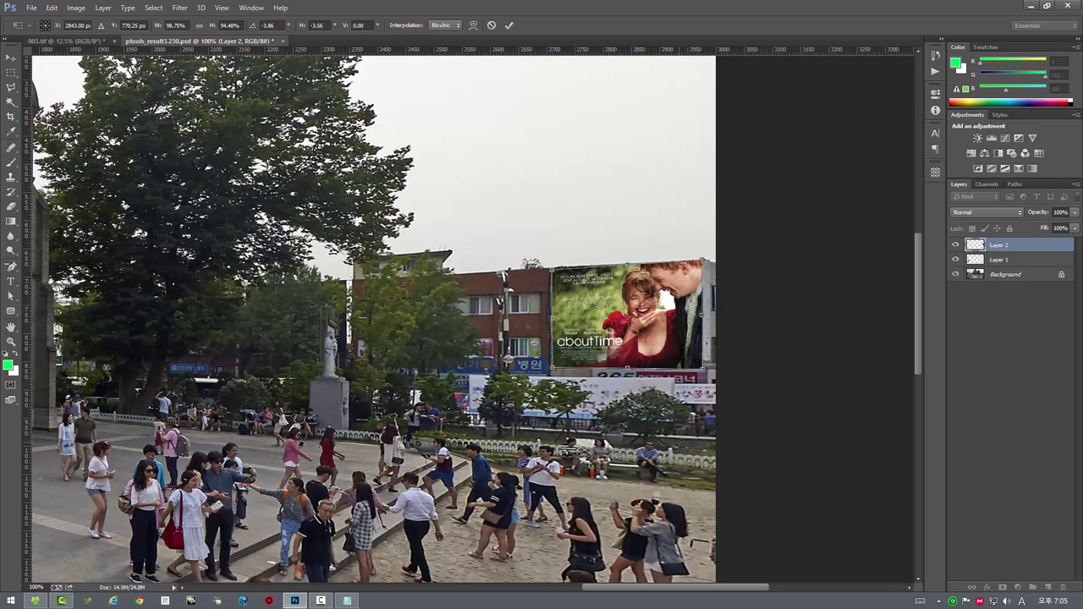
{"action": "key", "text": "Return"}
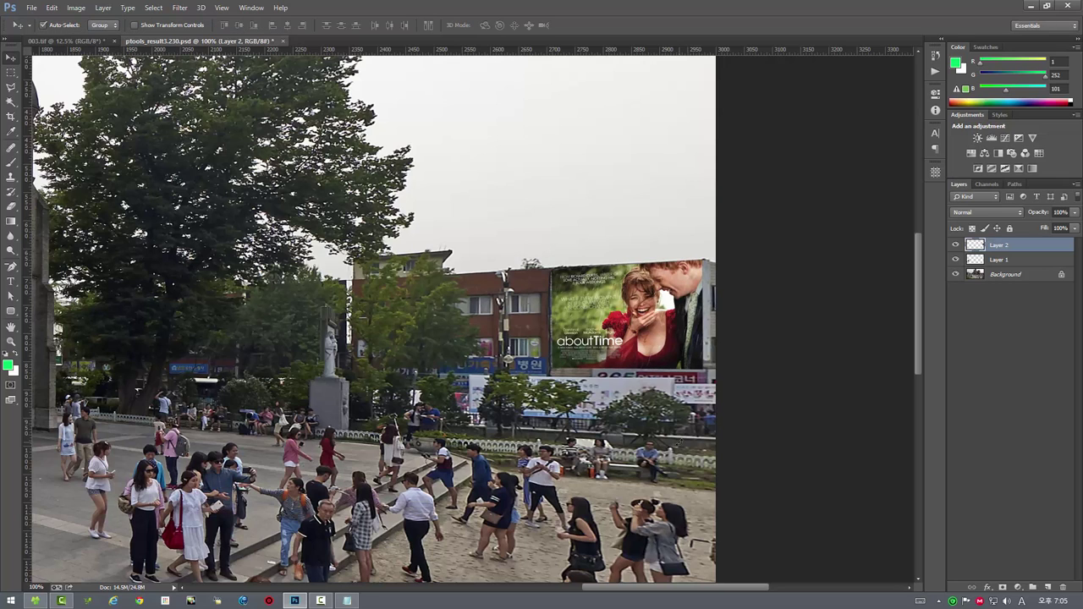
Step: Flatten the church view composite into a single Background layer
{"action": "scroll", "coordinate": [656, 433], "scroll_direction": "down", "scroll_amount": 3}
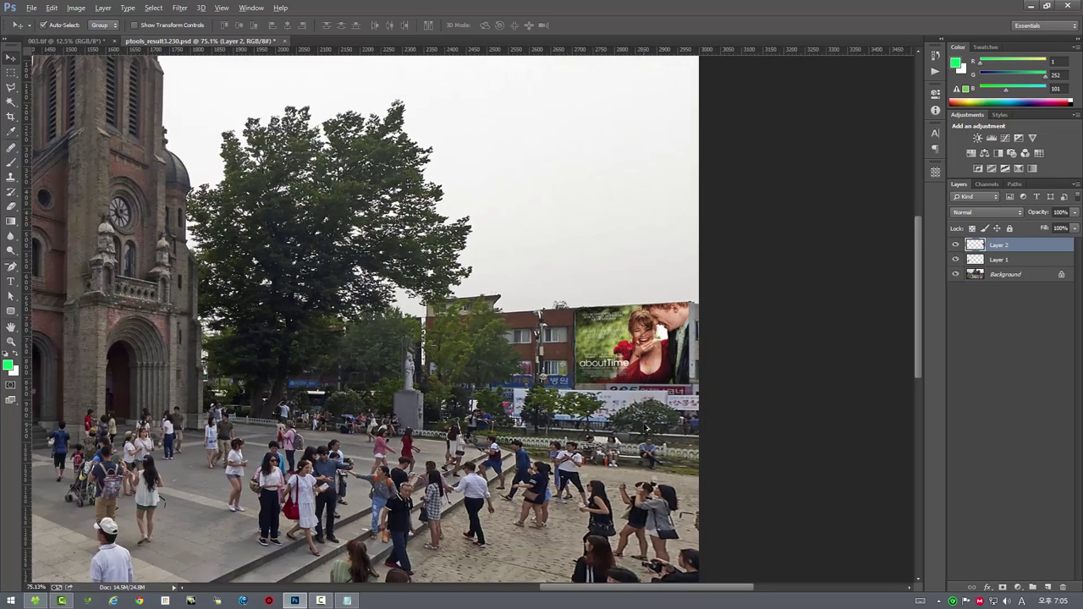
{"action": "scroll", "coordinate": [651, 432], "scroll_direction": "down", "scroll_amount": 3}
{"action": "scroll", "coordinate": [646, 430], "scroll_direction": "down", "scroll_amount": 2}
{"action": "scroll", "coordinate": [646, 430], "scroll_direction": "up", "scroll_amount": 1}
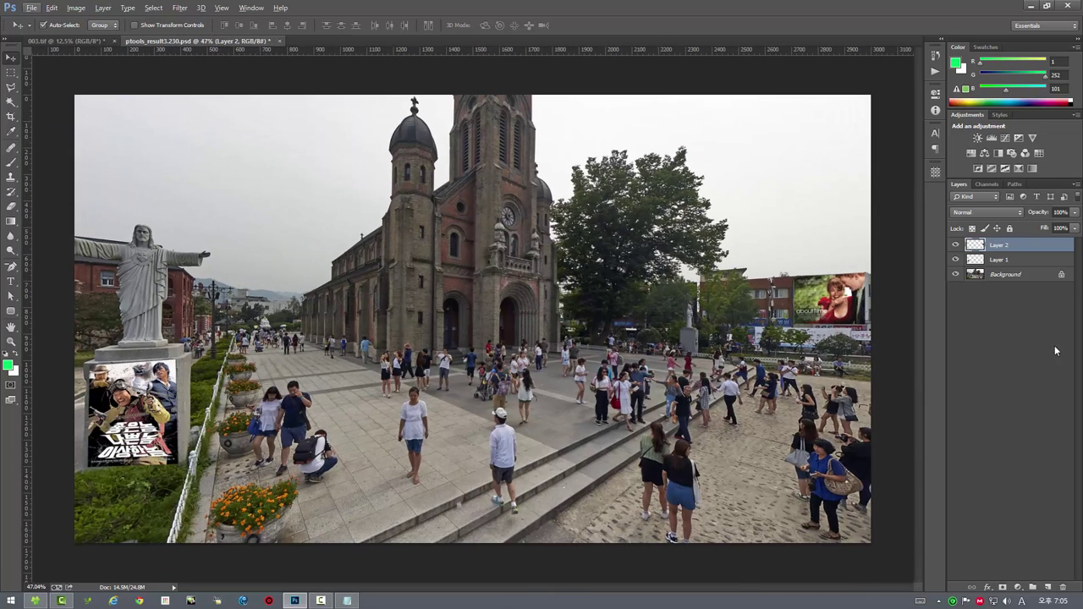
{"action": "left_click", "coordinate": [1076, 184]}
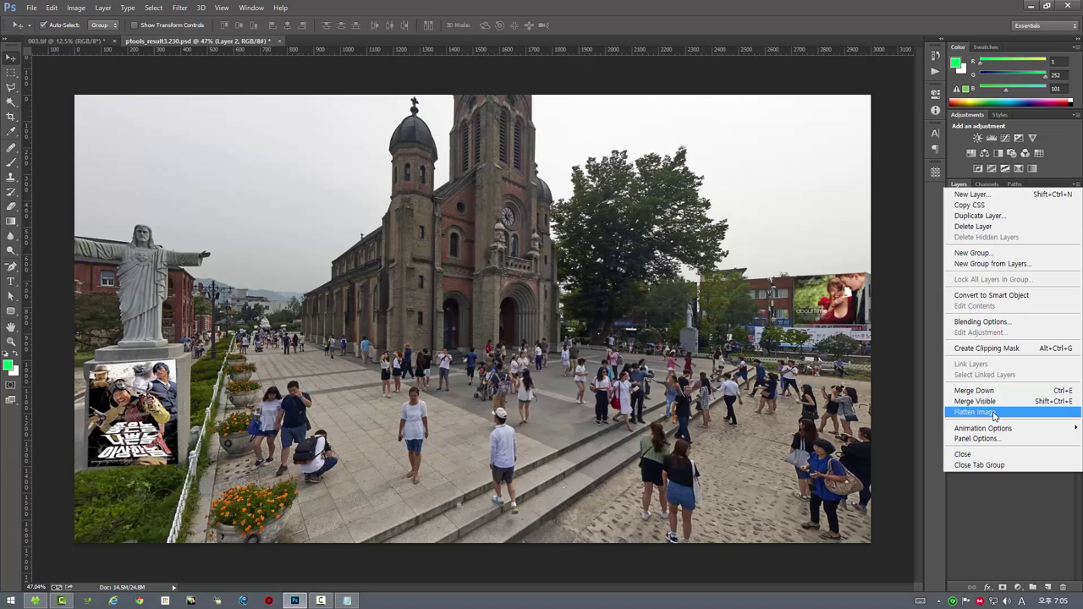
{"action": "left_click", "coordinate": [994, 412]}
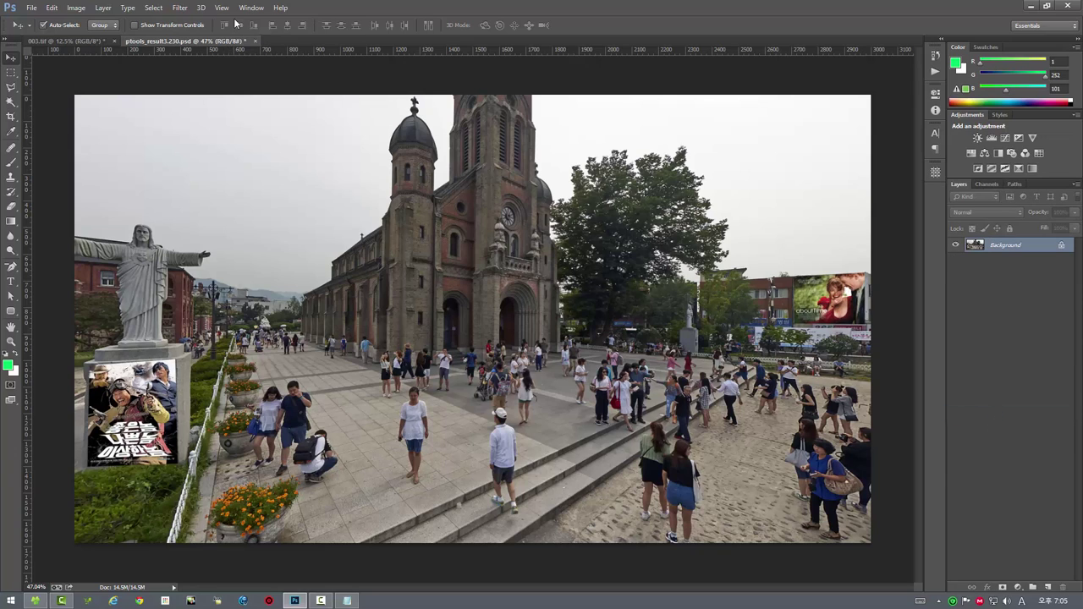
Step: Insert the flattened view back into the 10000×5000 equirectangular panorama with Panorama Tools
{"action": "left_click", "coordinate": [179, 8]}
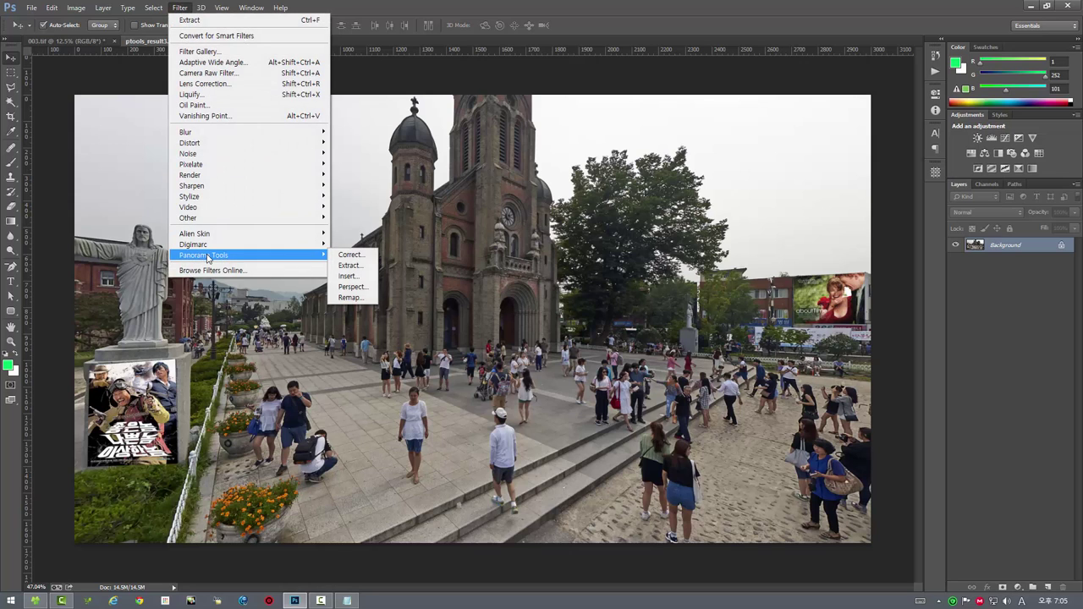
{"action": "mouse_move", "coordinate": [204, 254]}
{"action": "left_click", "coordinate": [350, 279]}
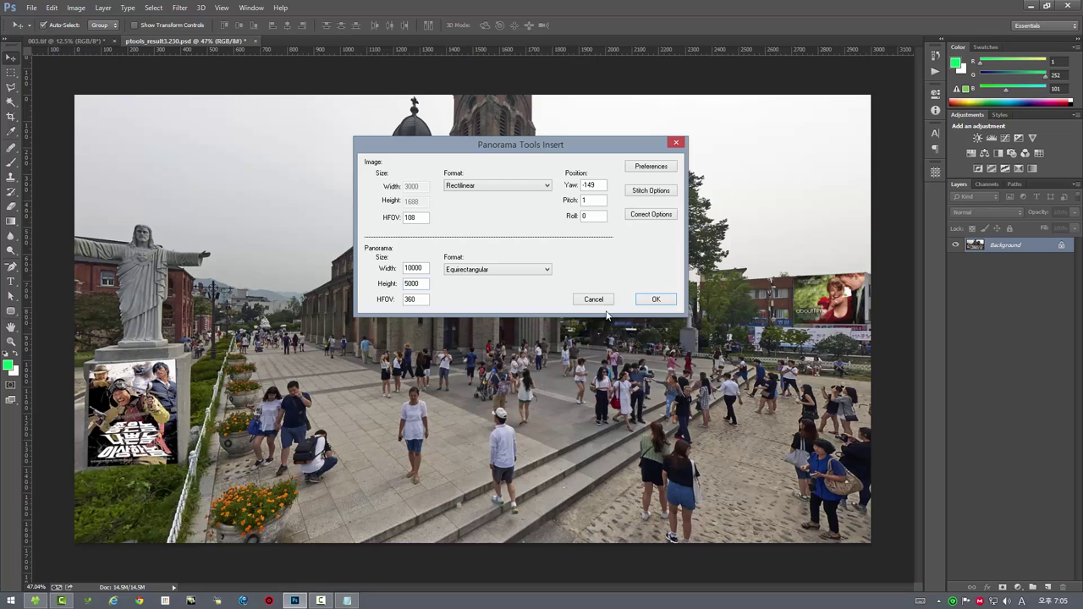
{"action": "left_click", "coordinate": [657, 300]}
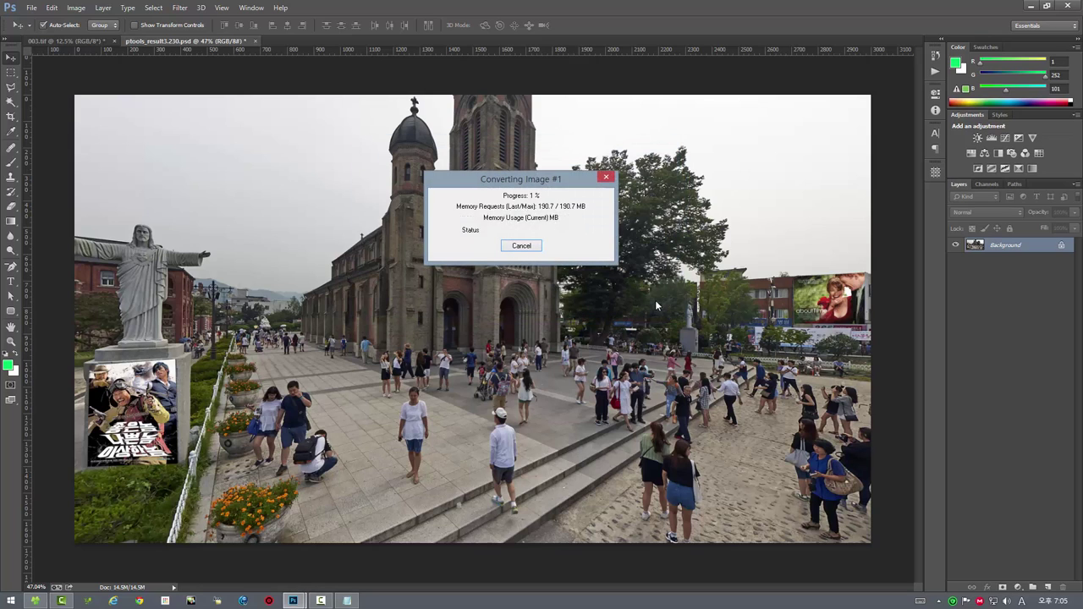
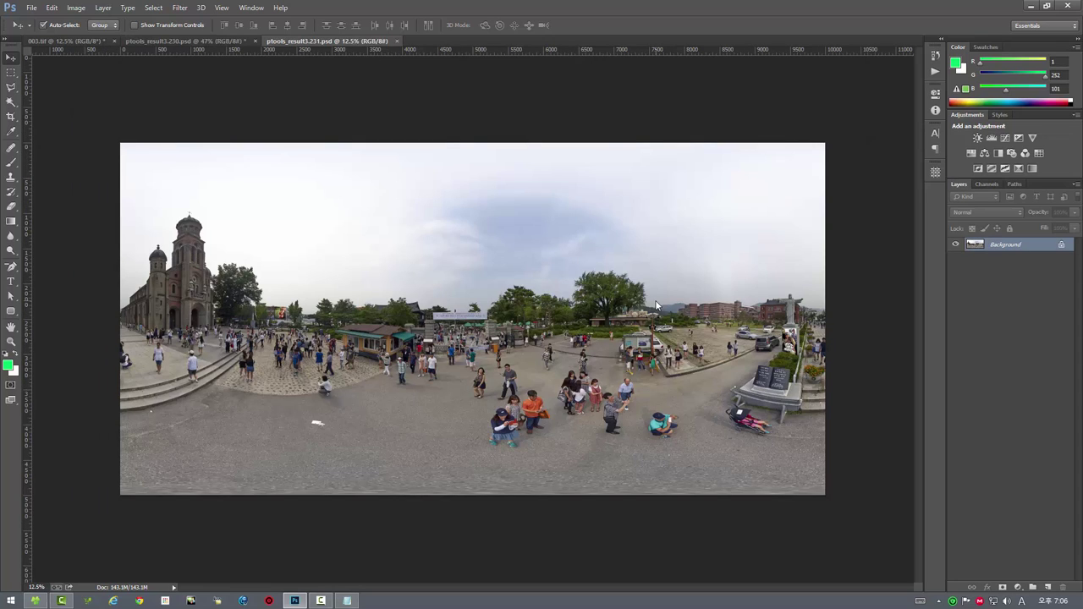
Step: Copy the entire ptools_result3.231 panorama and paste it into 003.tif as Layer 1
{"action": "key", "text": "ctrl+a"}
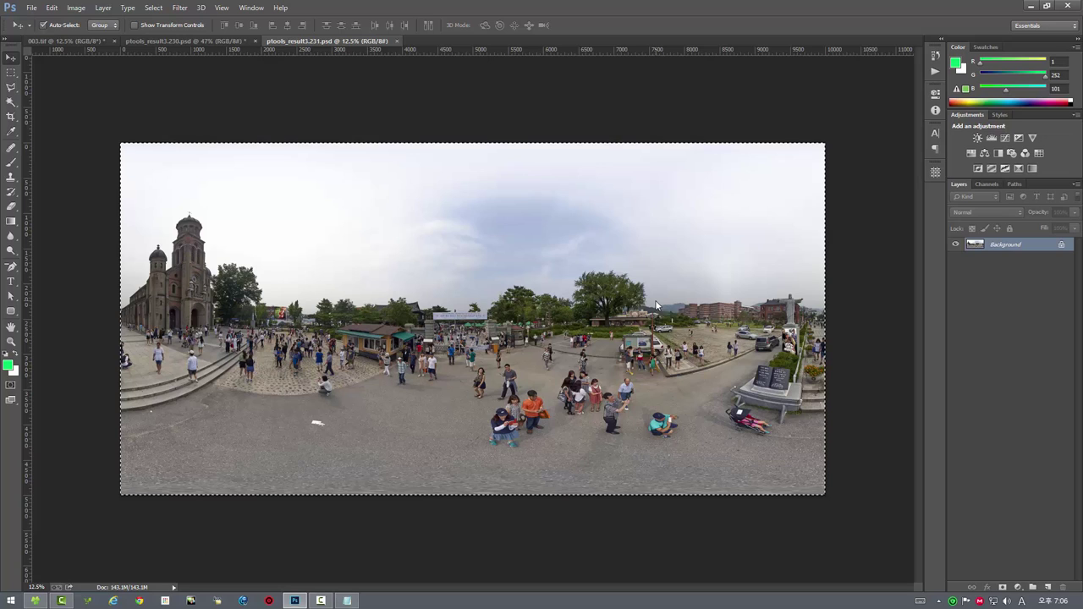
{"action": "key", "text": "ctrl+c"}
{"action": "left_click", "coordinate": [70, 41]}
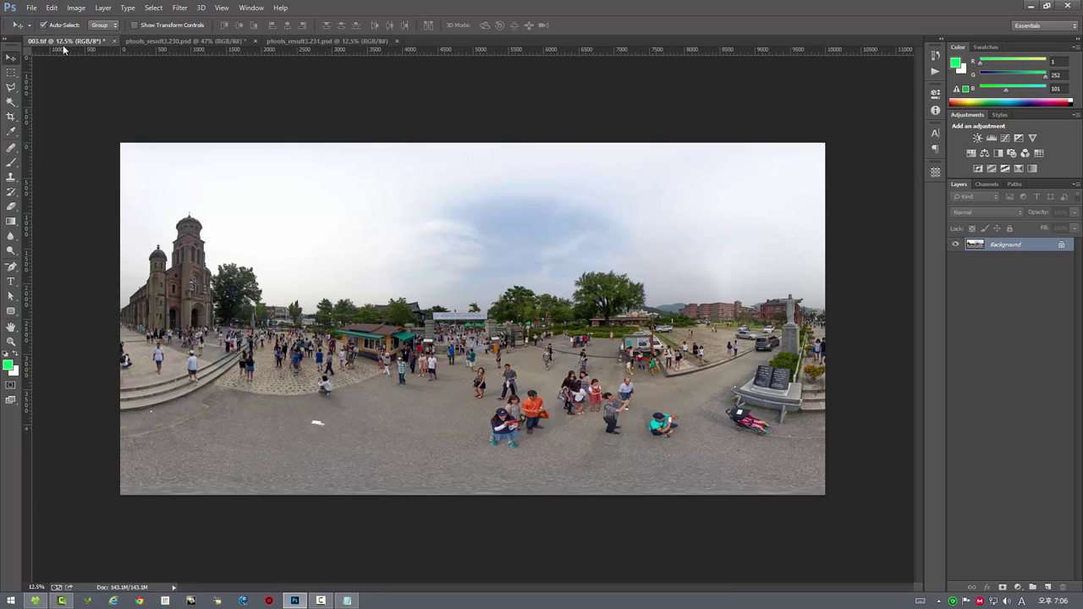
{"action": "key", "text": "ctrl+v"}
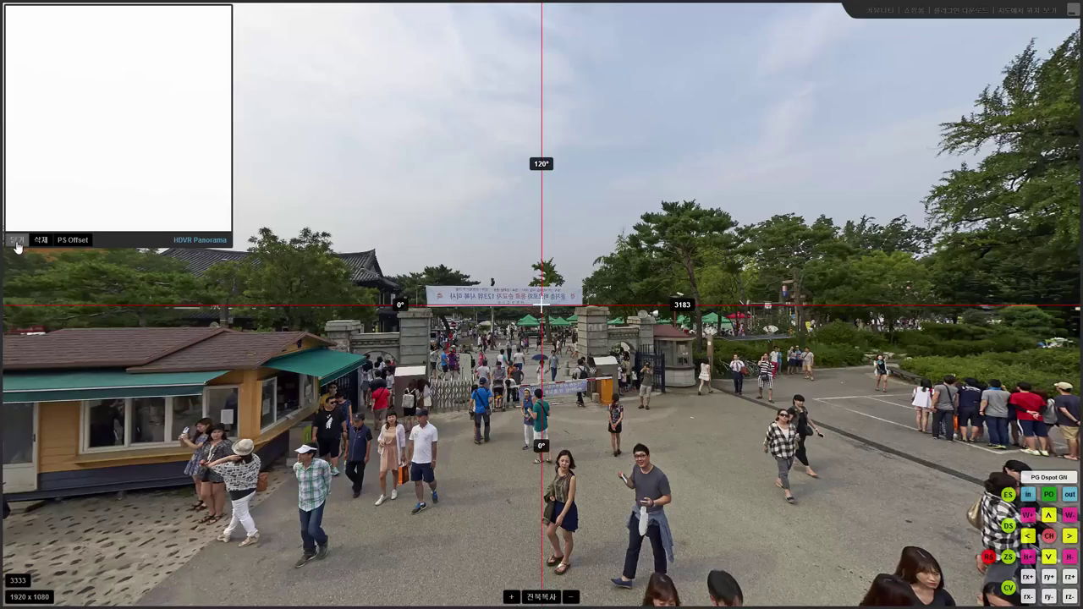
Step: Load the panorama, rotate around to the statue and its movie poster, then exit fullscreen
{"action": "left_click", "coordinate": [17, 239]}
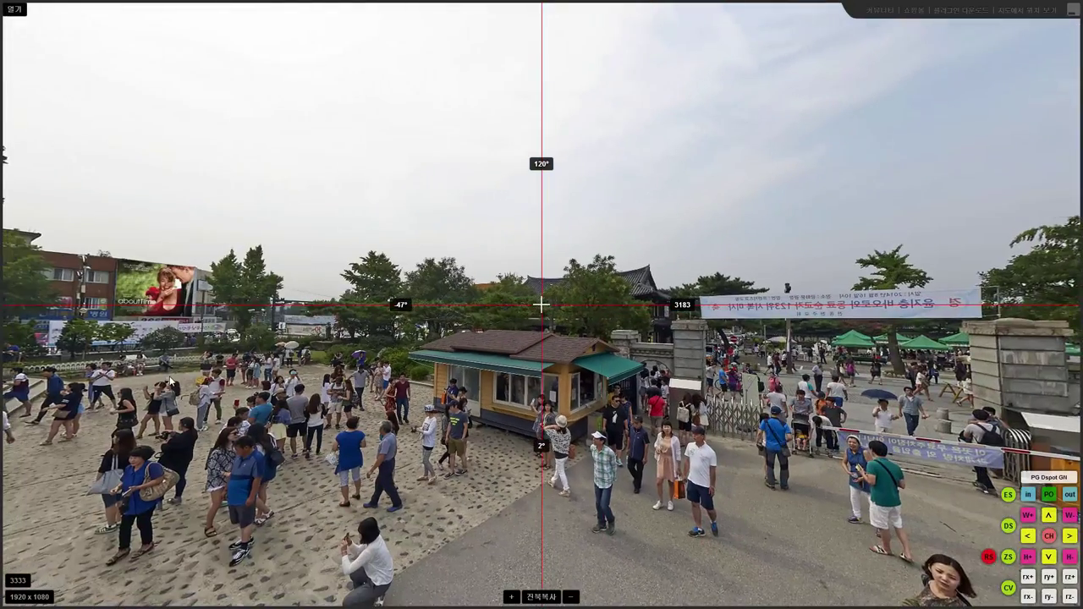
{"action": "left_click_drag", "start_coordinate": [169, 381], "coordinate": [241, 275]}
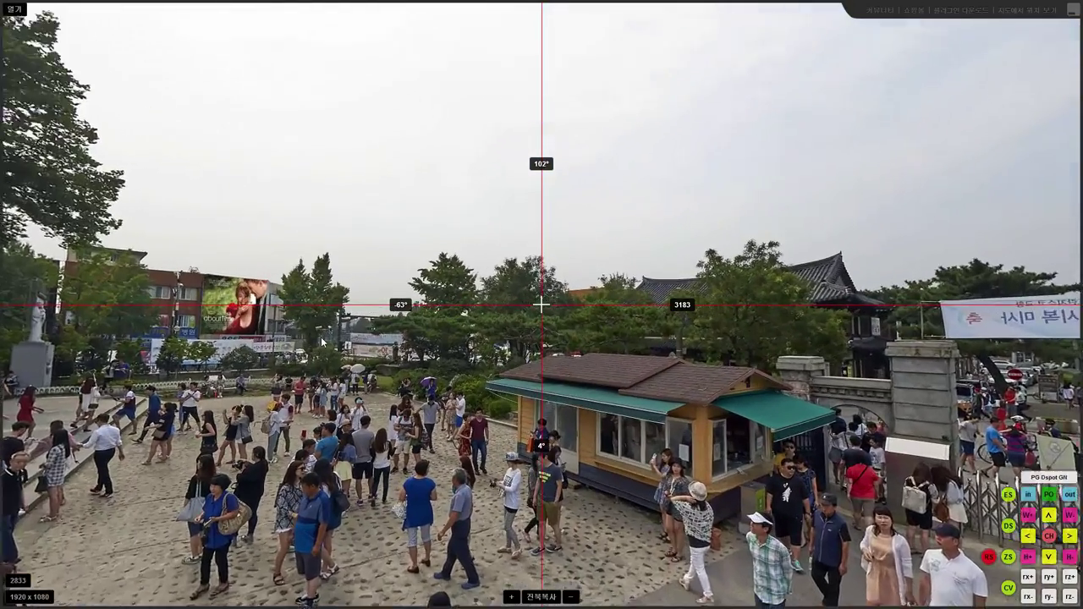
{"action": "mouse_move", "coordinate": [315, 338]}
{"action": "left_mouse_down"}
{"action": "mouse_move", "coordinate": [694, 265]}
{"action": "mouse_move", "coordinate": [766, 269]}
{"action": "left_mouse_up"}
{"action": "scroll", "coordinate": [694, 265], "scroll_direction": "up", "scroll_amount": 3}
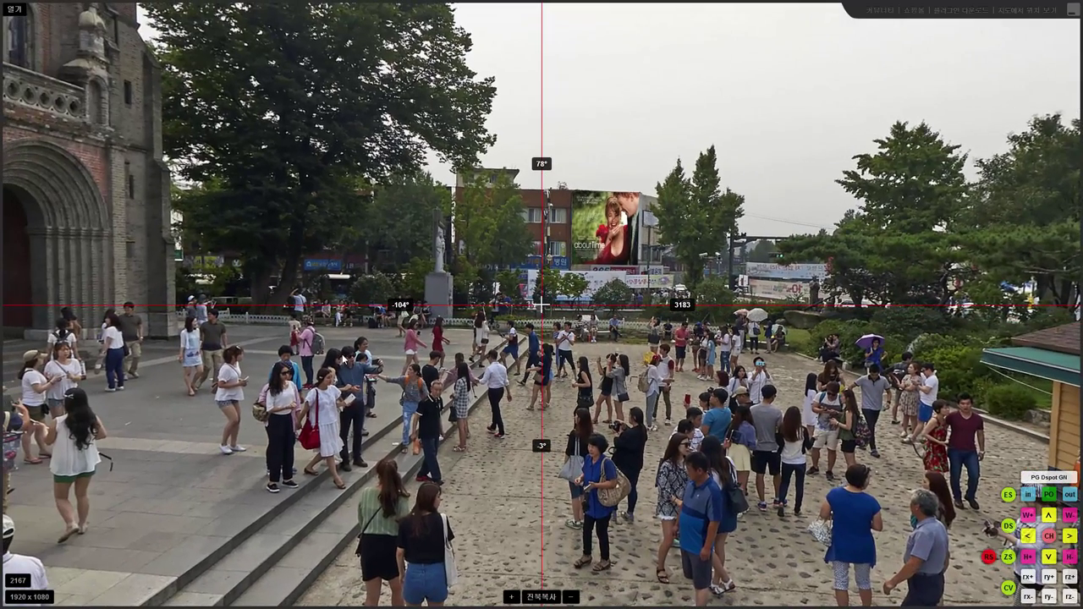
{"action": "left_click_drag", "start_coordinate": [305, 346], "coordinate": [642, 348]}
{"action": "left_click_drag", "start_coordinate": [340, 349], "coordinate": [744, 356]}
{"action": "left_click_drag", "start_coordinate": [321, 388], "coordinate": [431, 385]}
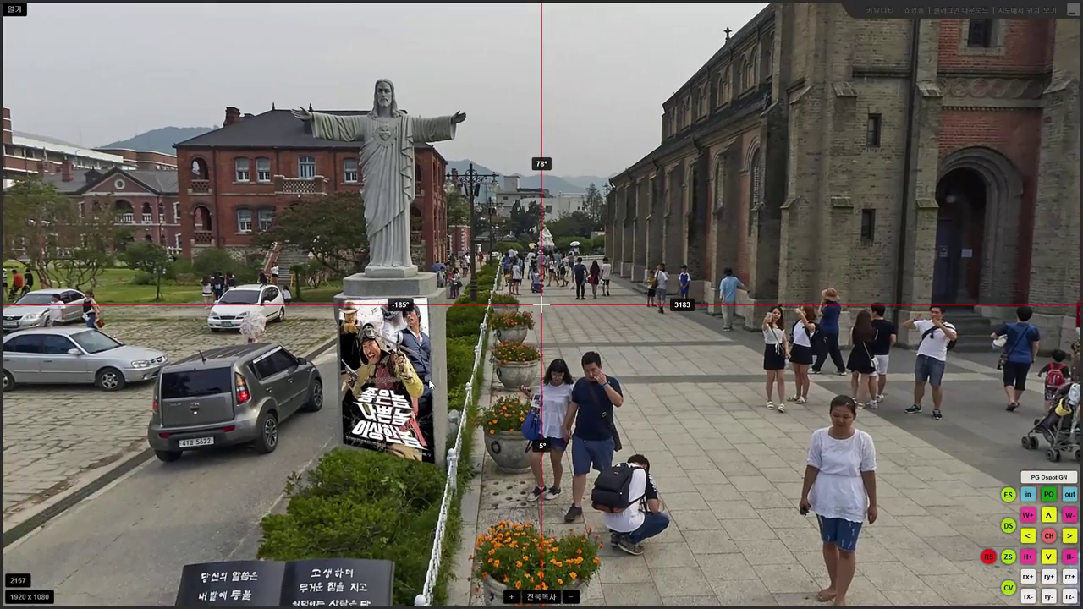
{"action": "mouse_move", "coordinate": [567, 436]}
{"action": "left_mouse_down"}
{"action": "mouse_move", "coordinate": [434, 425]}
{"action": "mouse_move", "coordinate": [399, 440]}
{"action": "left_mouse_up"}
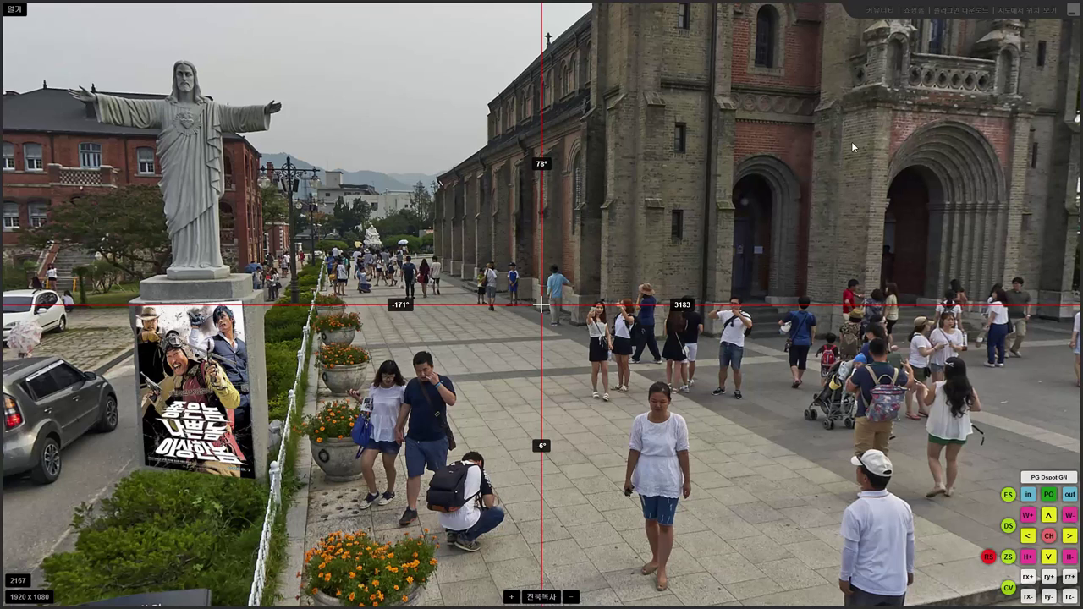
{"action": "left_click", "coordinate": [1074, 12]}
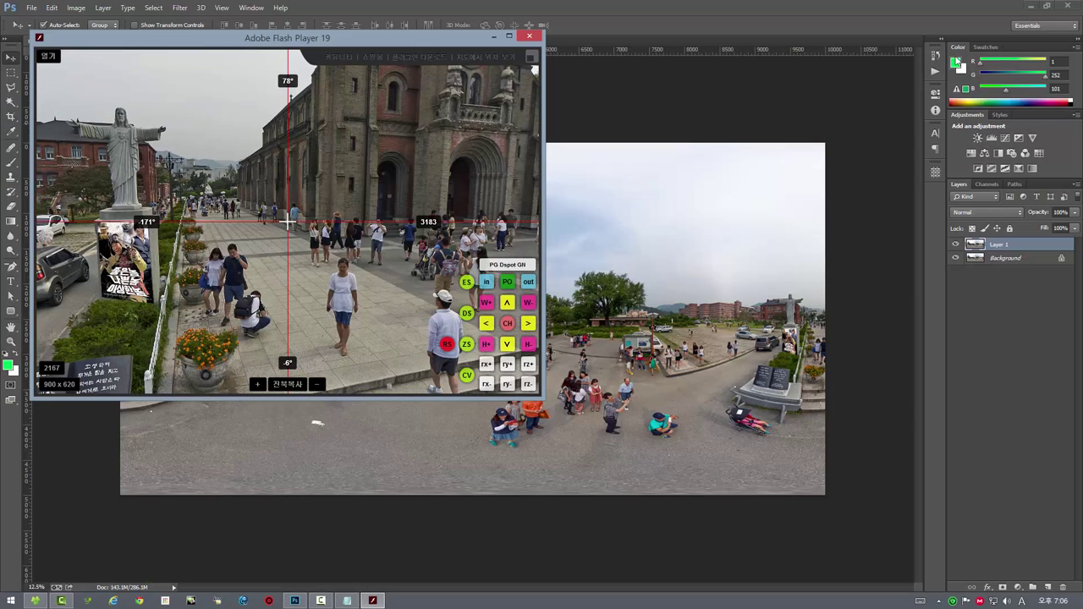
Step: Close the panorama viewer window and the ptools_result3.231.psd document
{"action": "left_click", "coordinate": [528, 37]}
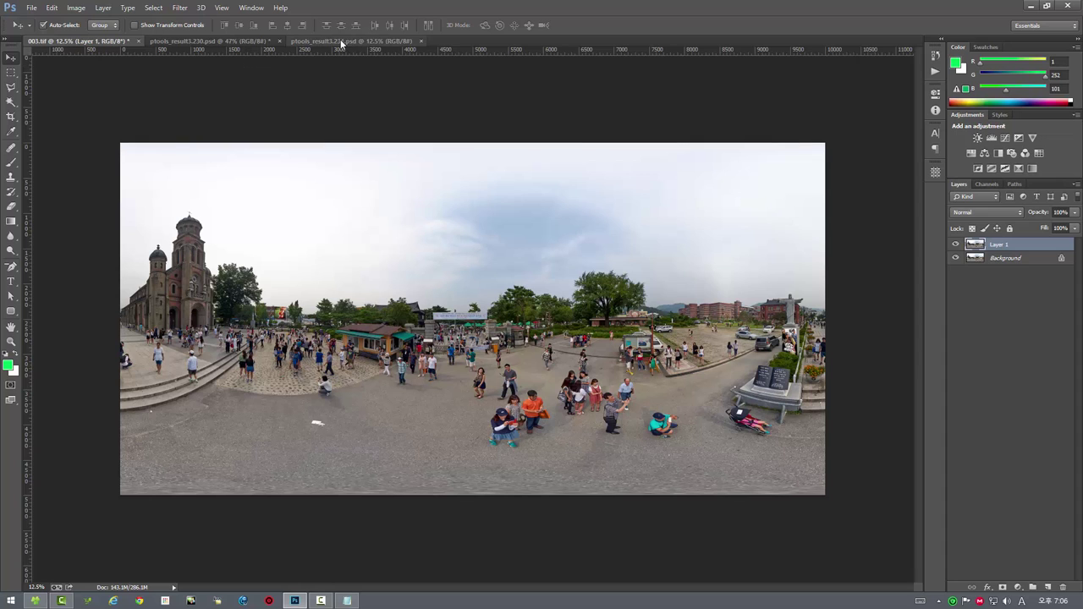
{"action": "left_click", "coordinate": [338, 40]}
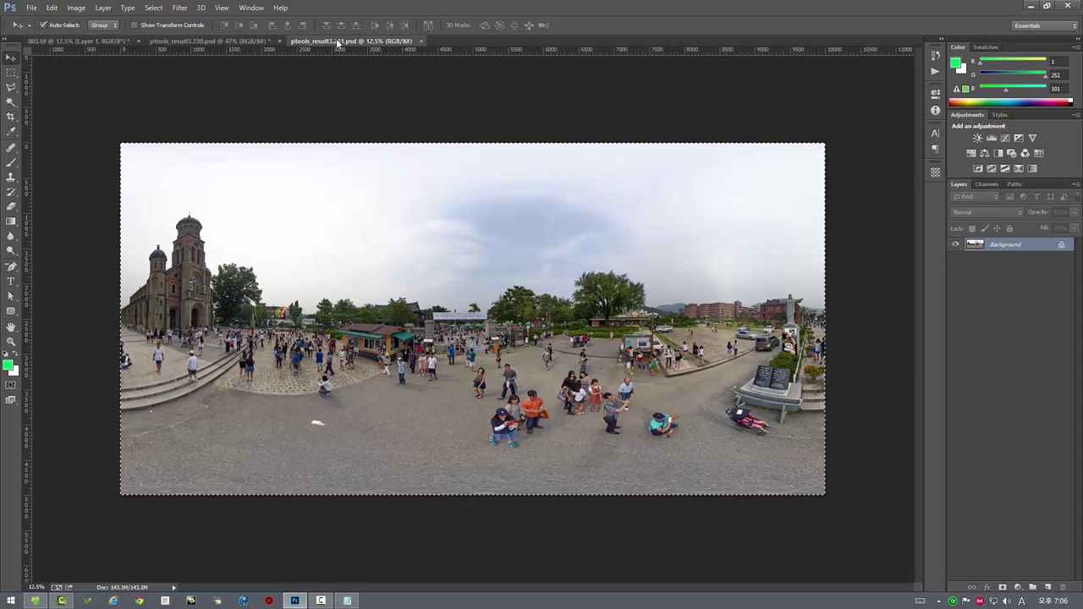
{"action": "left_click", "coordinate": [418, 40]}
{"action": "left_click", "coordinate": [249, 42]}
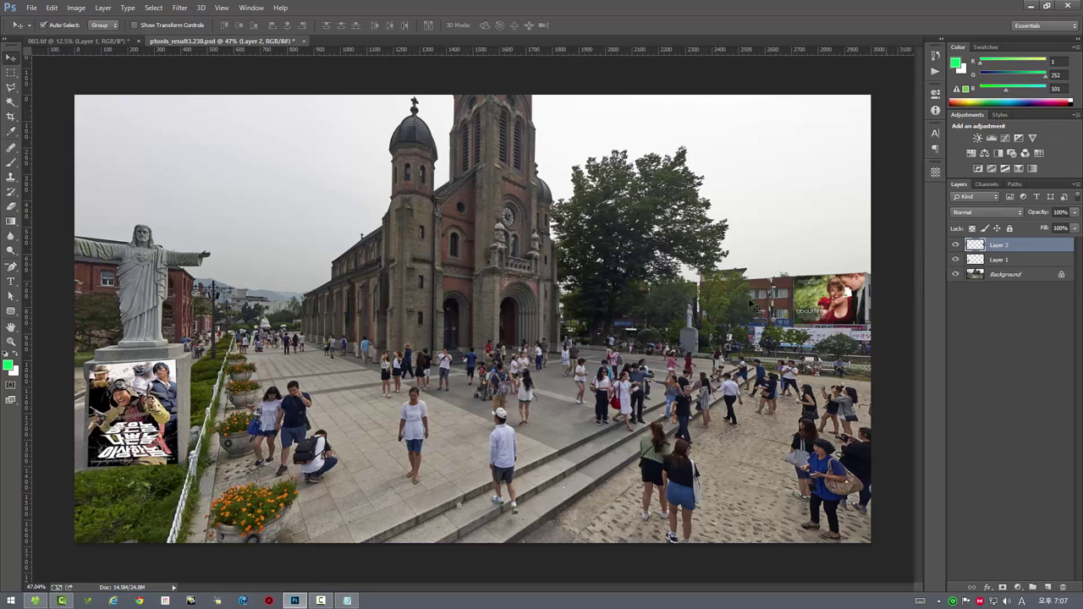
Step: Zoom in on the statue's poster in ptools_result3.230.psd and toggle the poster layer to compare it with the carved cross
{"action": "left_click", "coordinate": [17, 342]}
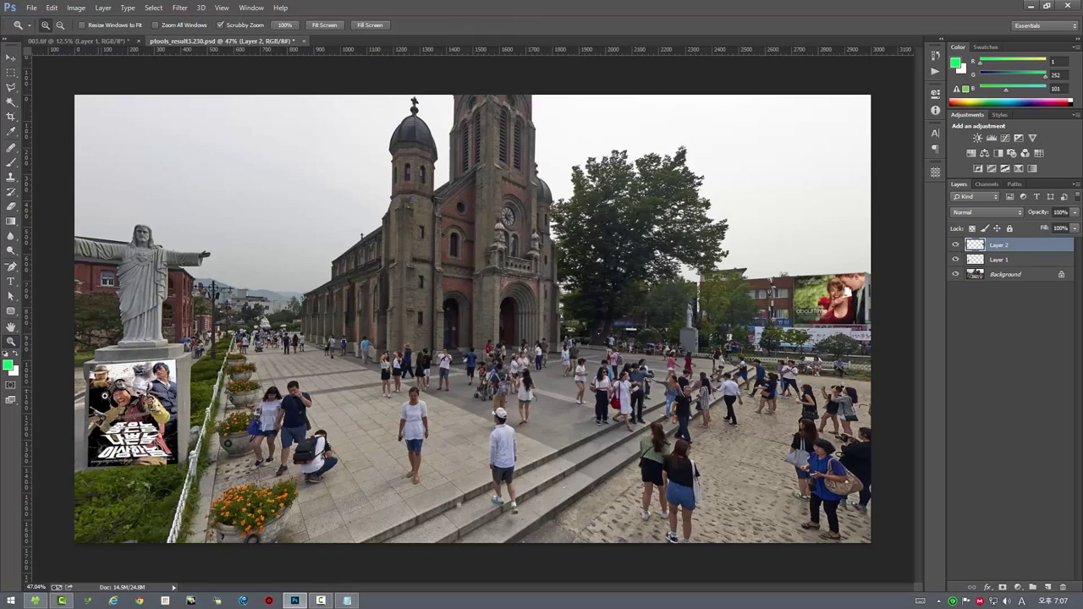
{"action": "left_click", "coordinate": [178, 194]}
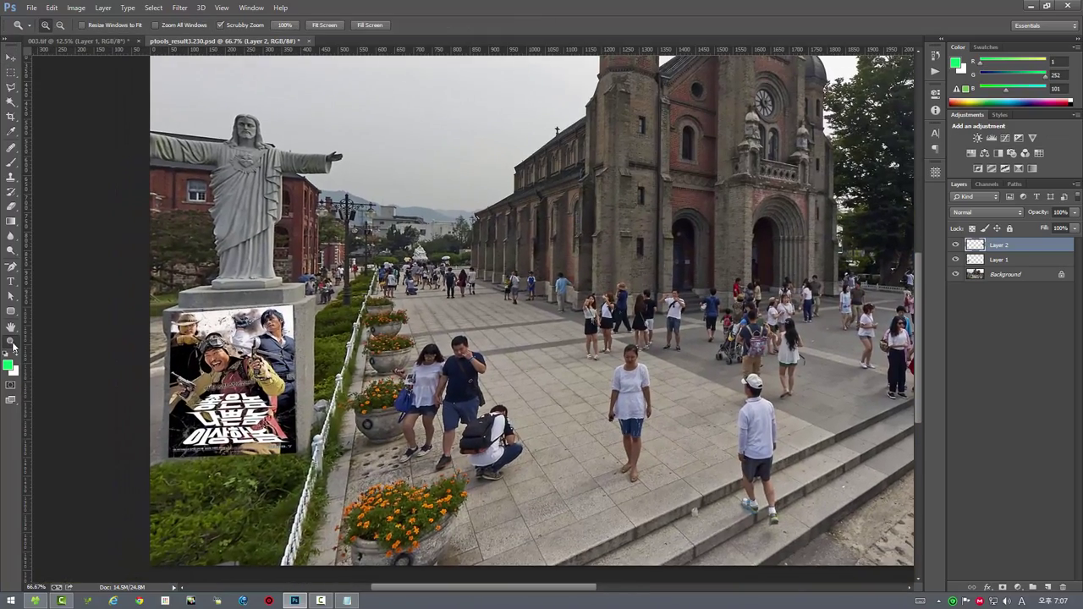
{"action": "left_click", "coordinate": [391, 292]}
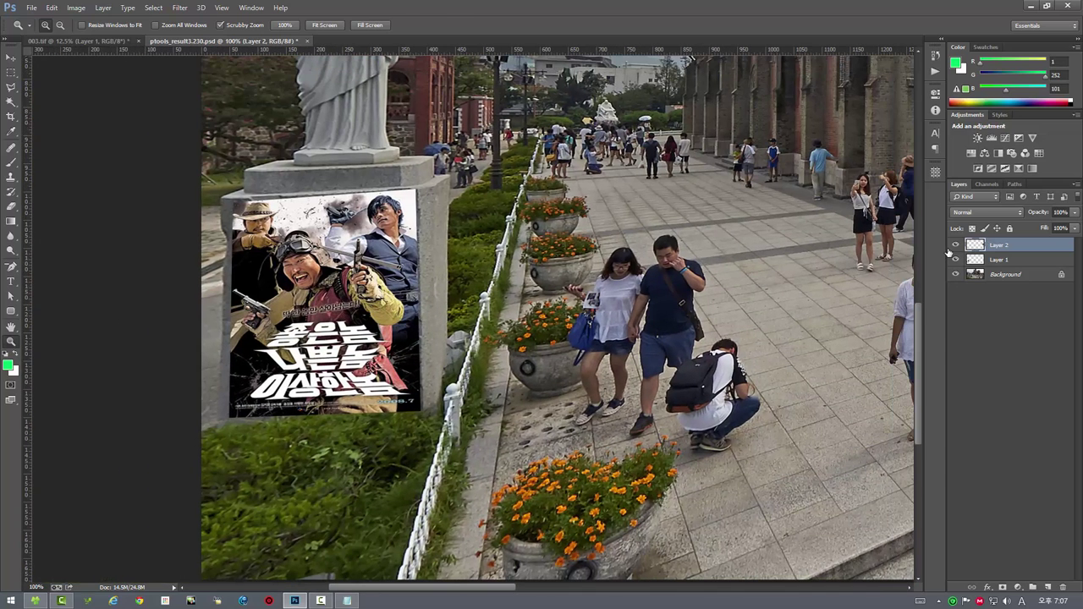
{"action": "left_click", "coordinate": [955, 260]}
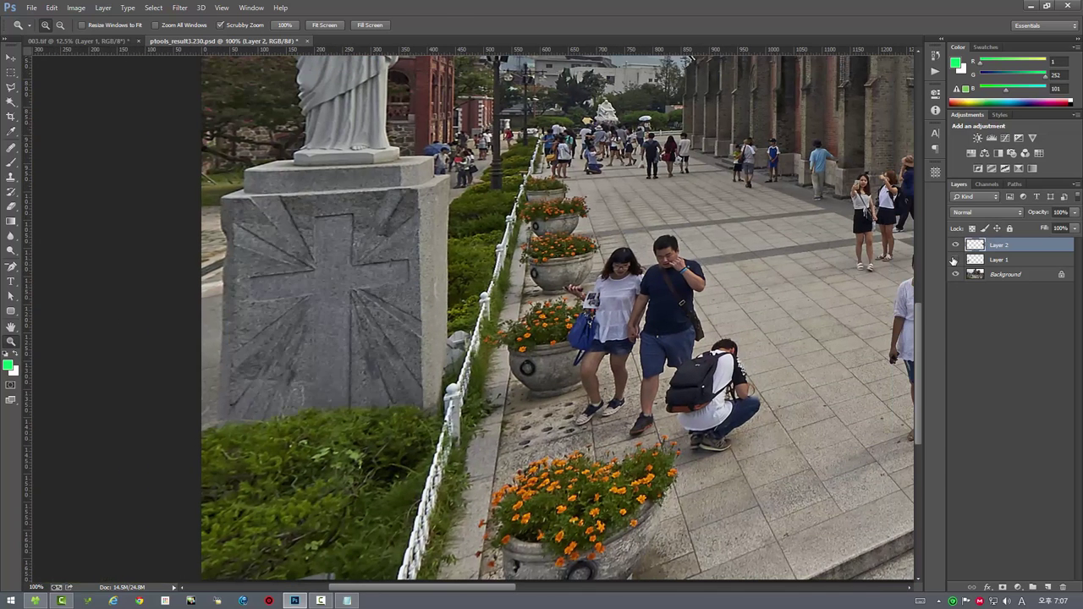
{"action": "left_click", "coordinate": [955, 260]}
{"action": "left_click", "coordinate": [954, 260]}
{"action": "left_click", "coordinate": [955, 260]}
{"action": "left_click", "coordinate": [955, 260]}
{"action": "left_click", "coordinate": [955, 260]}
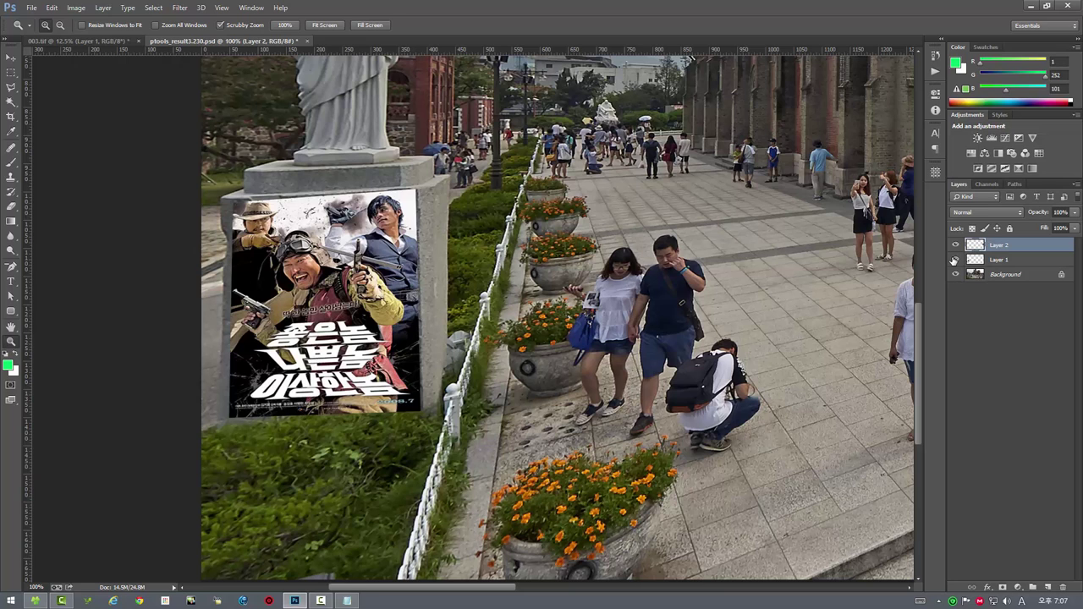
{"action": "left_click", "coordinate": [954, 260]}
{"action": "left_click", "coordinate": [954, 259]}
{"action": "left_click_drag", "start_coordinate": [718, 269], "coordinate": [572, 311]}
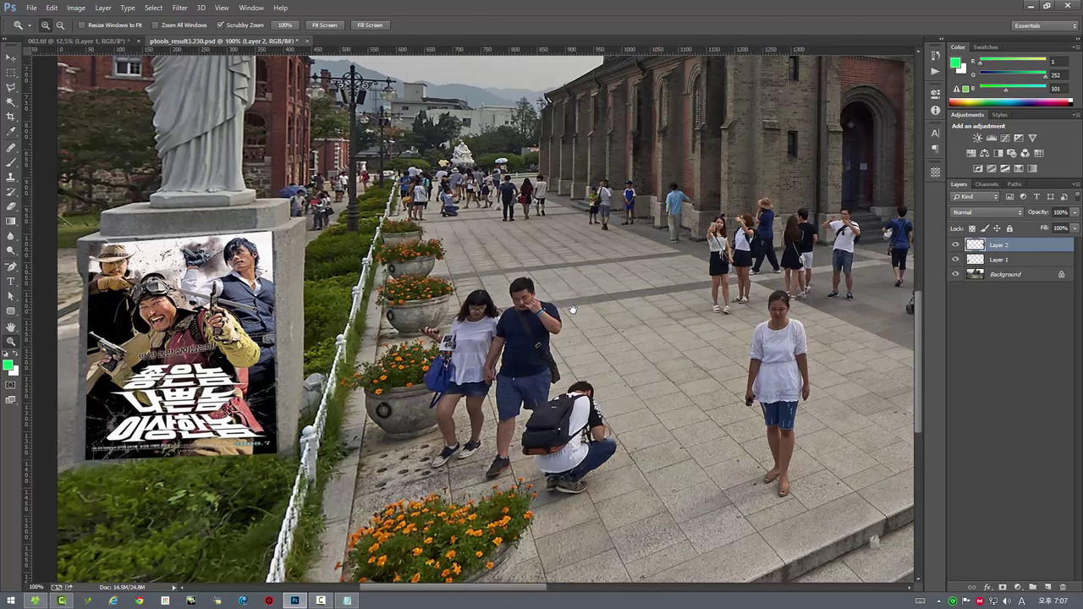
{"action": "key", "text": "ctrl+0"}
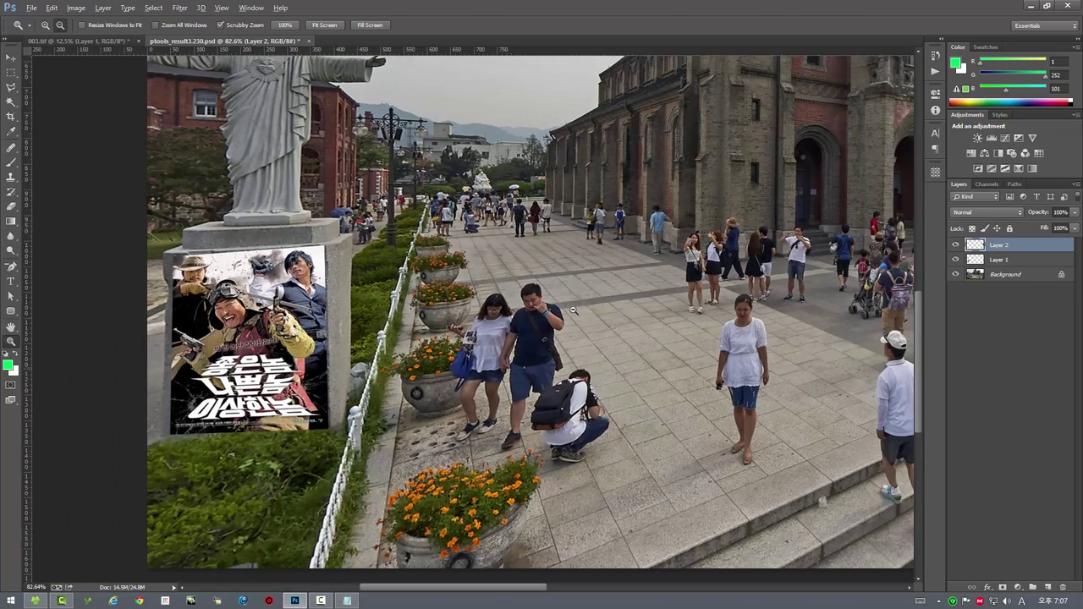
Step: Run the FSPViewer script from File > Scripts on 003.tif
{"action": "left_click", "coordinate": [85, 43]}
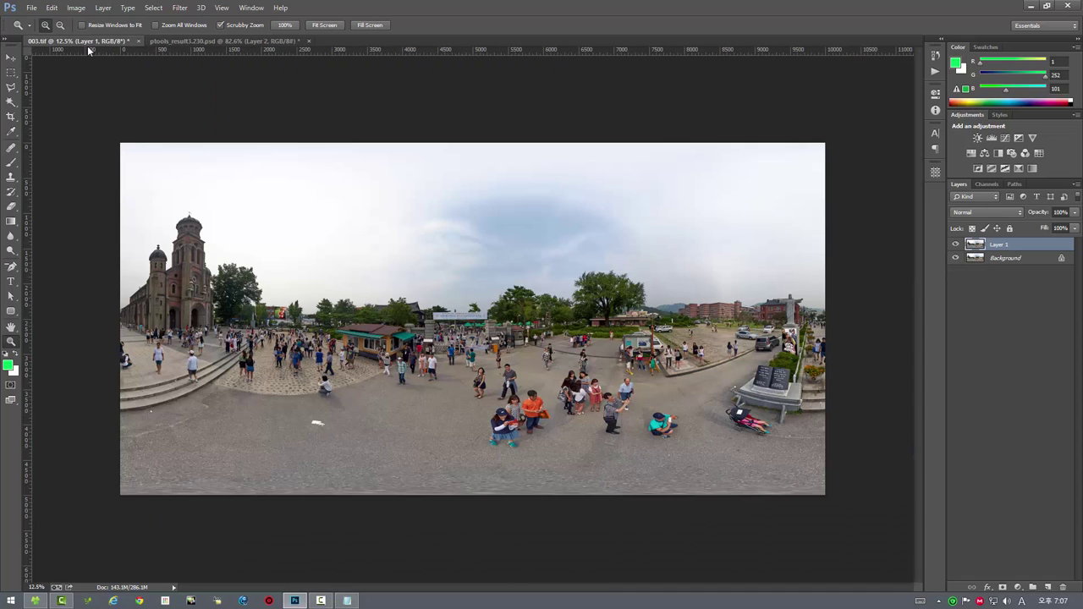
{"action": "left_click", "coordinate": [32, 8]}
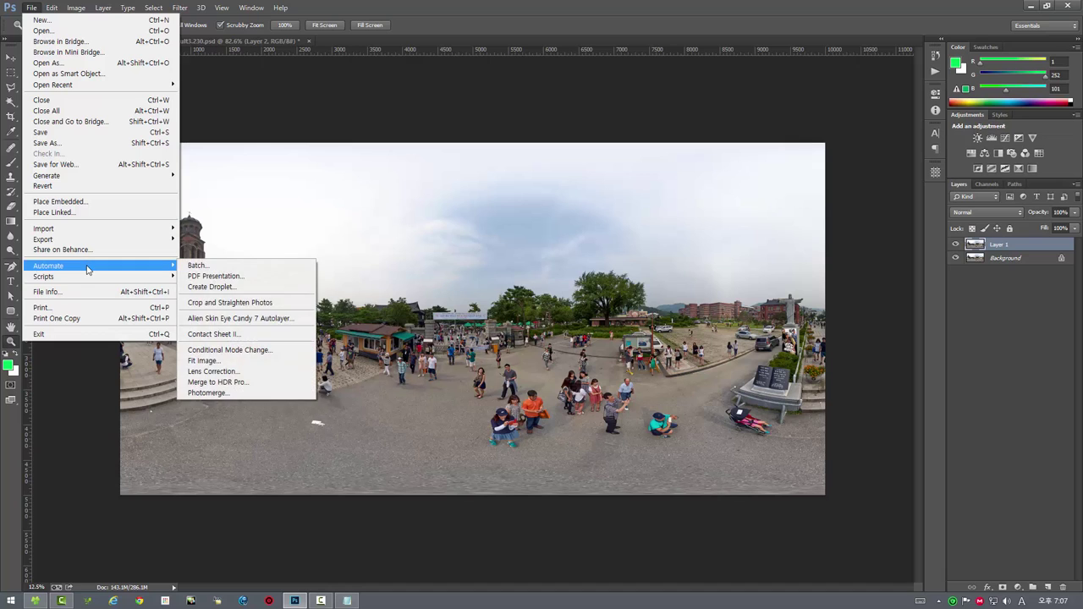
{"action": "mouse_move", "coordinate": [44, 277]}
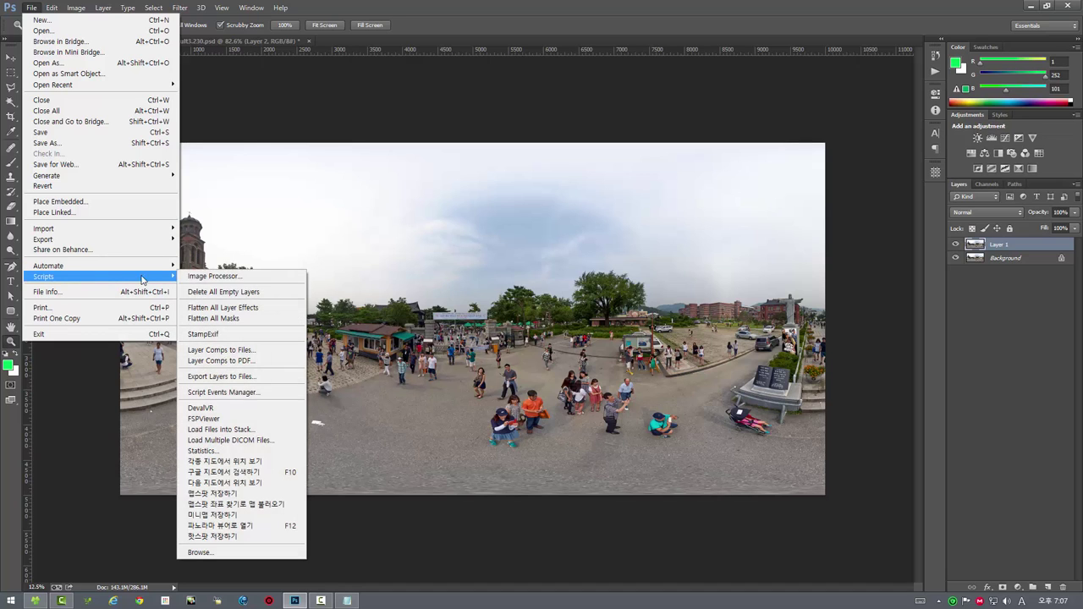
{"action": "left_click", "coordinate": [223, 416]}
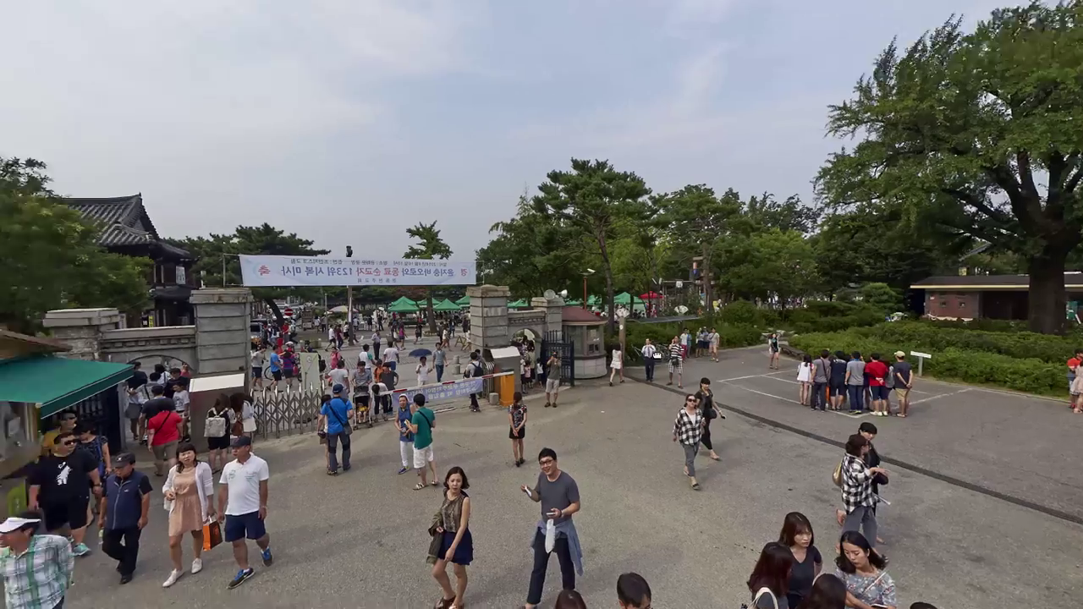
Step: Zoom the viewer in on the About Time billboard, then back out slightly
{"action": "scroll", "coordinate": [580, 280], "scroll_direction": "up", "scroll_amount": 5}
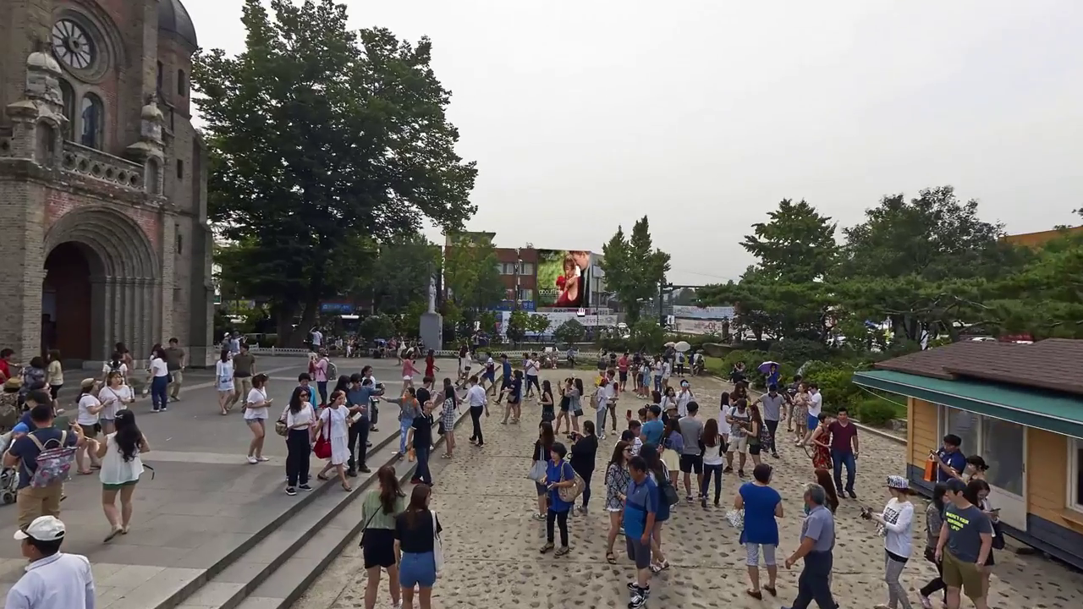
{"action": "scroll", "coordinate": [581, 279], "scroll_direction": "up", "scroll_amount": 1}
{"action": "scroll", "coordinate": [581, 279], "scroll_direction": "up", "scroll_amount": 1}
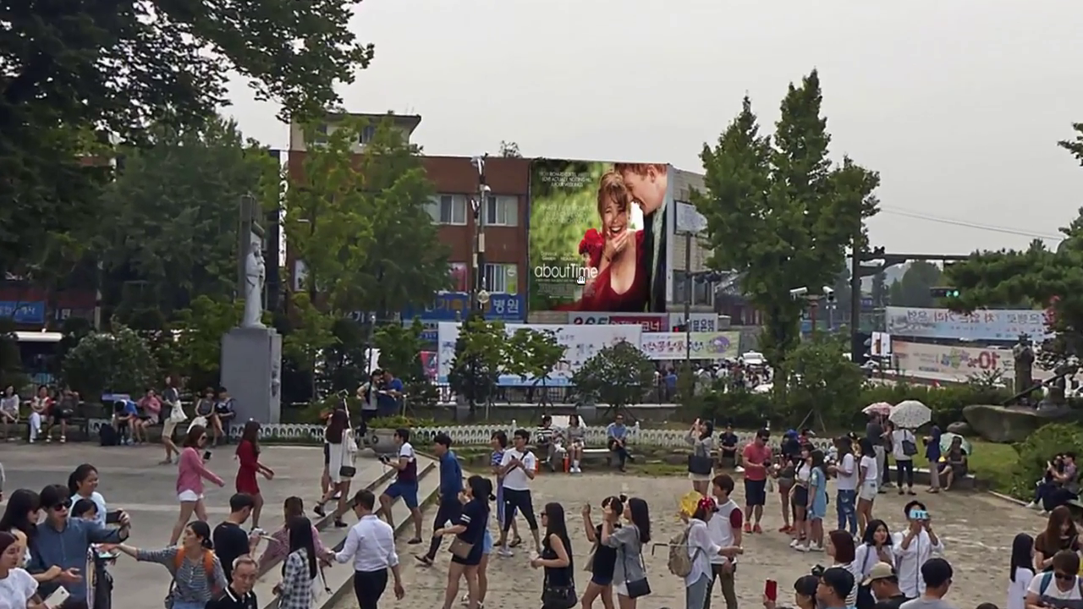
{"action": "scroll", "coordinate": [581, 279], "scroll_direction": "up", "scroll_amount": 1}
{"action": "scroll", "coordinate": [581, 279], "scroll_direction": "up", "scroll_amount": 1}
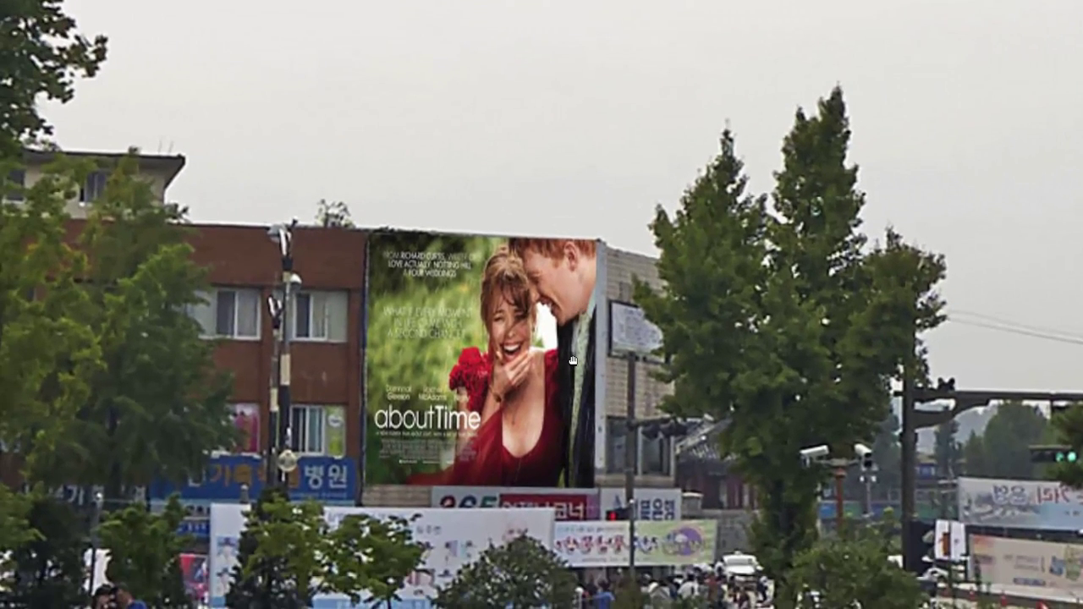
{"action": "scroll", "coordinate": [572, 360], "scroll_direction": "down", "scroll_amount": 1}
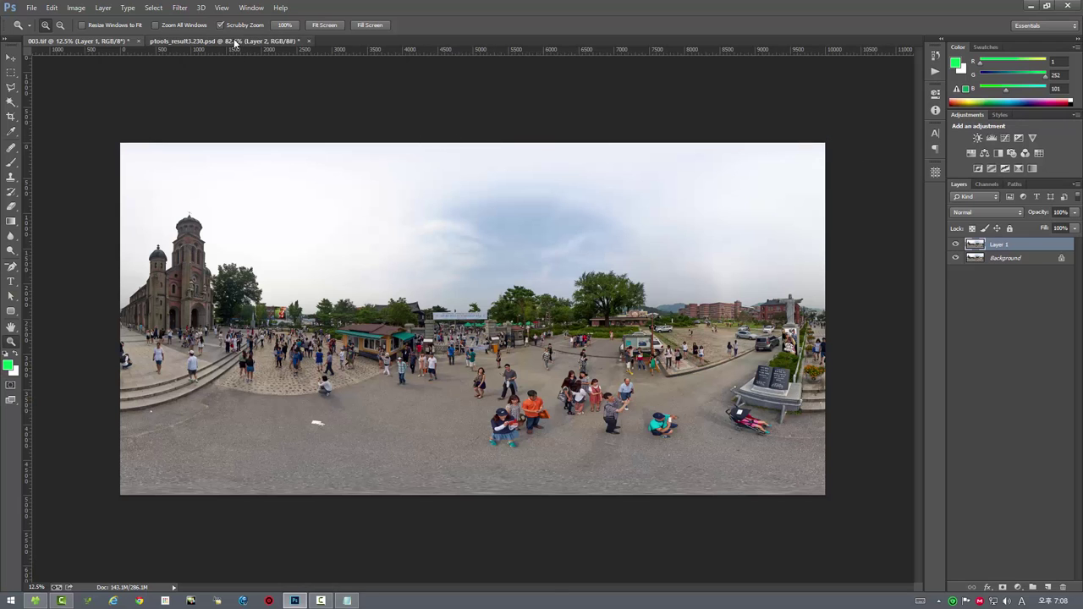
Step: Switch to ptools_result3.230.psd and zoom out to 43.1% to show the whole image
{"action": "left_click", "coordinate": [235, 42]}
{"action": "scroll", "coordinate": [508, 236], "scroll_direction": "down", "scroll_amount": 1}
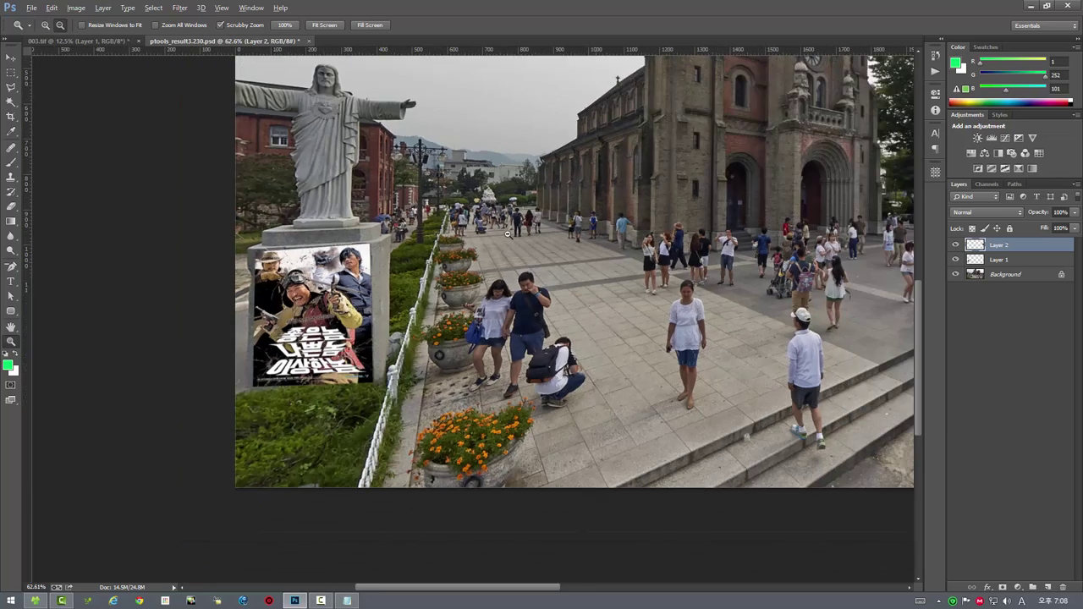
{"action": "scroll", "coordinate": [508, 234], "scroll_direction": "down", "scroll_amount": 2}
{"action": "key", "text": "alt"}
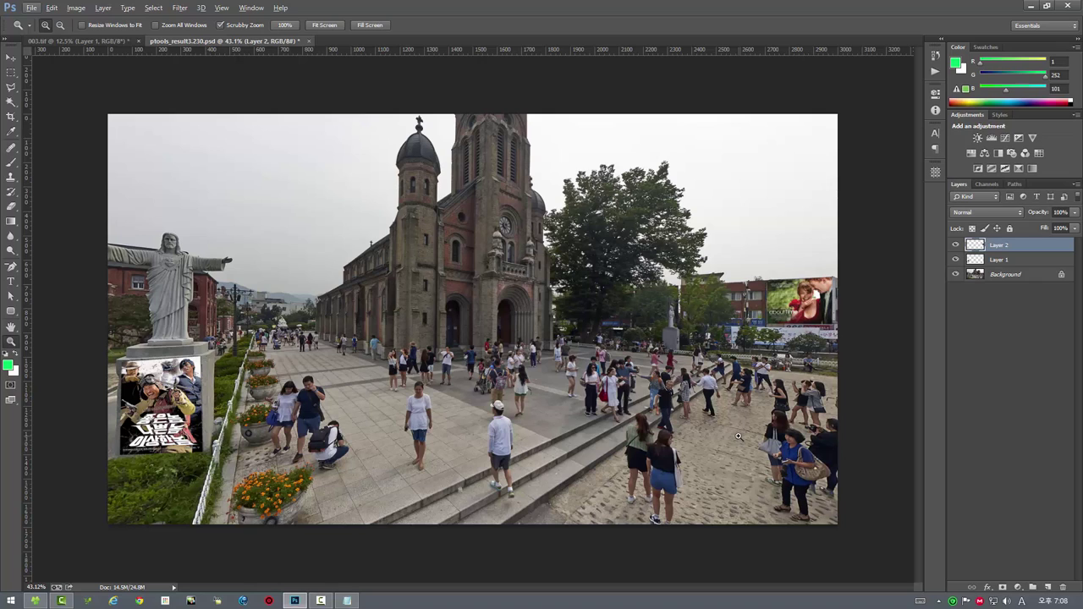
Step: View the Help > About Photoshop version information (14.2.1 x64), then dismiss it
{"action": "left_click", "coordinate": [280, 8]}
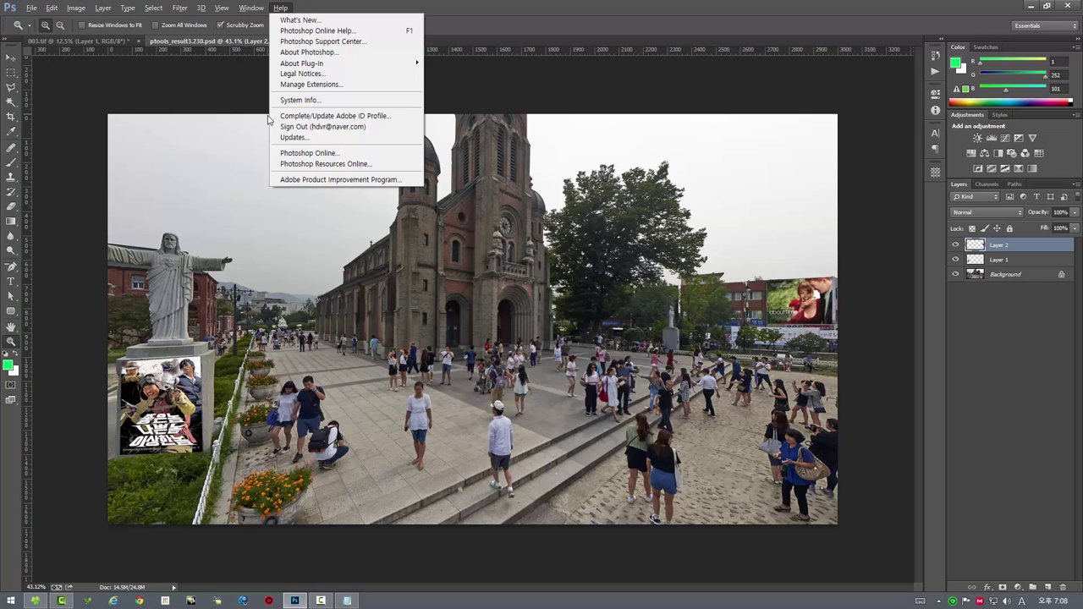
{"action": "left_click", "coordinate": [285, 52]}
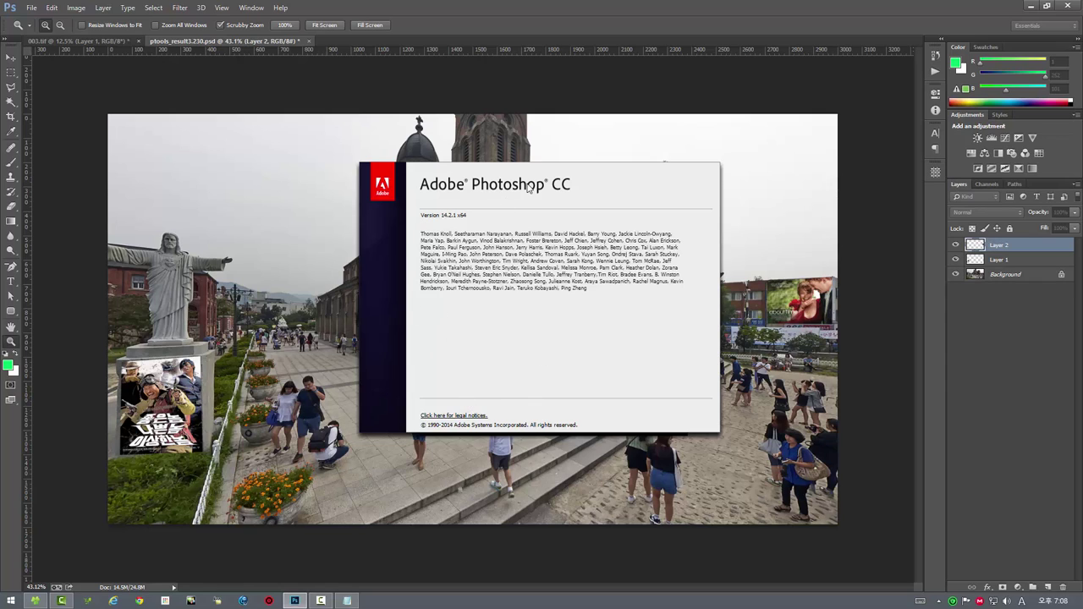
{"action": "left_click", "coordinate": [563, 5]}
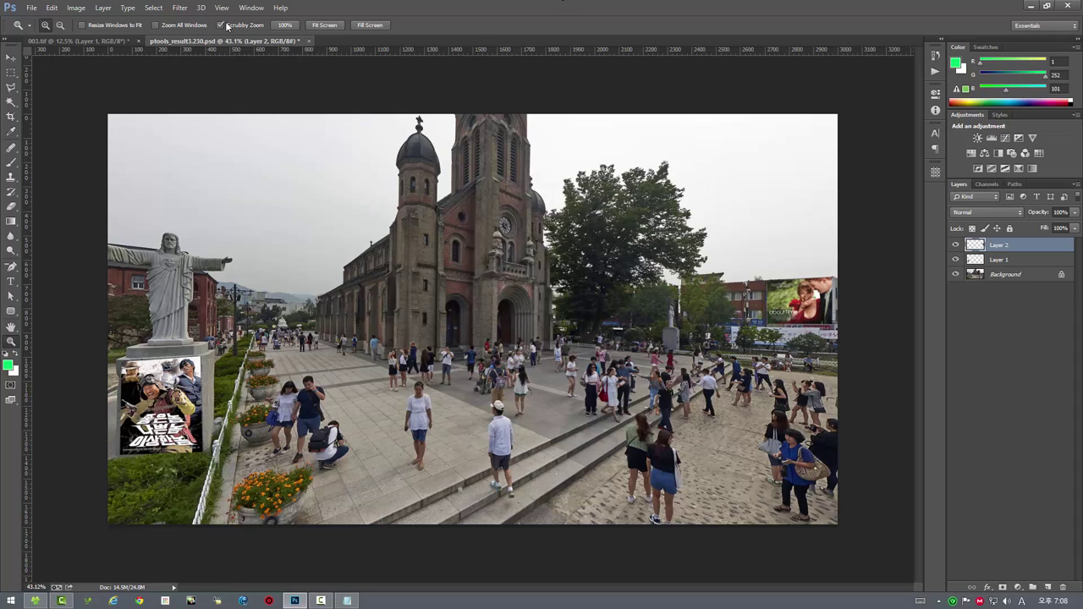
Step: Open and cancel the Panorama Tools Extract dialog twice, selecting the Move tool in between
{"action": "left_click", "coordinate": [180, 8]}
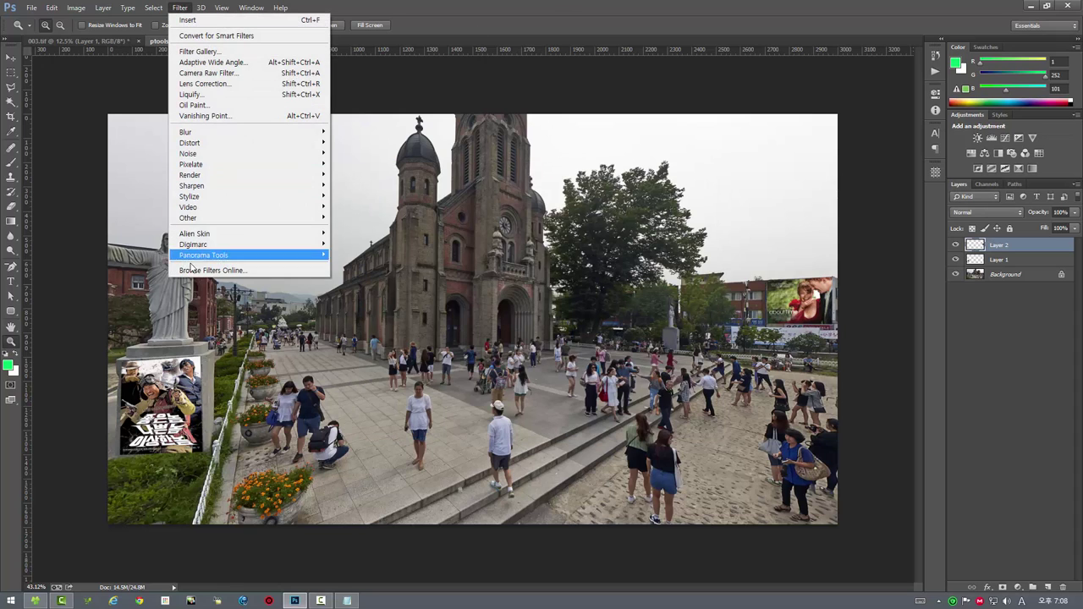
{"action": "mouse_move", "coordinate": [203, 254]}
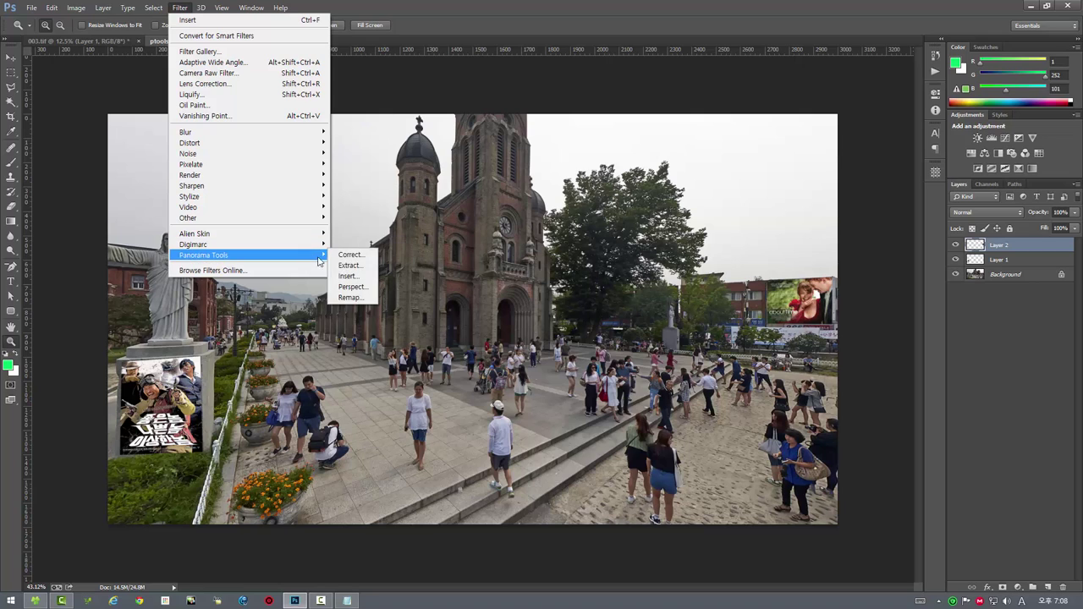
{"action": "left_click", "coordinate": [350, 266]}
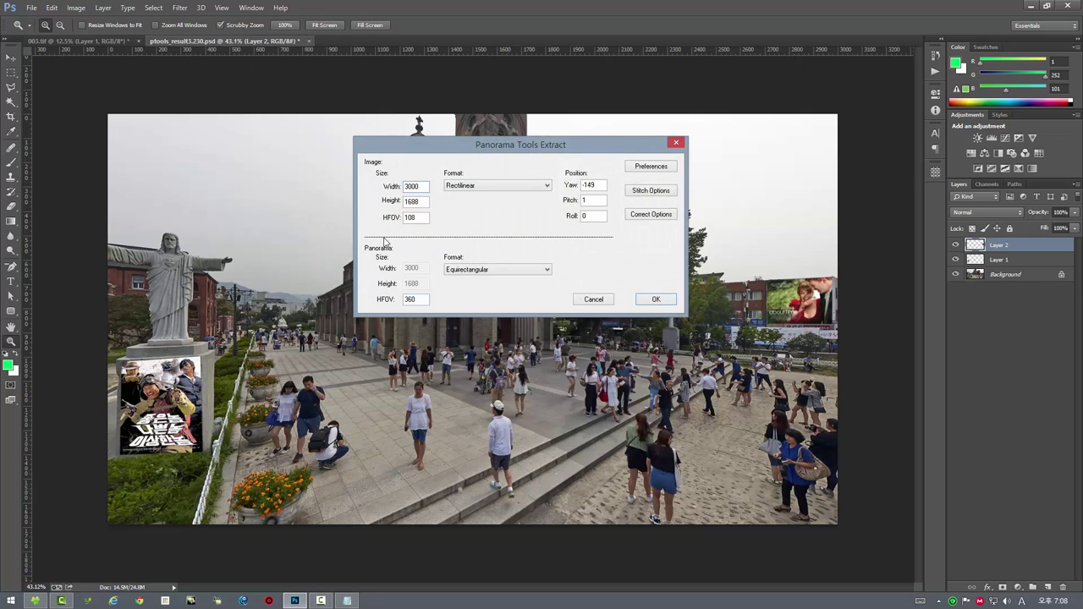
{"action": "left_click", "coordinate": [595, 300]}
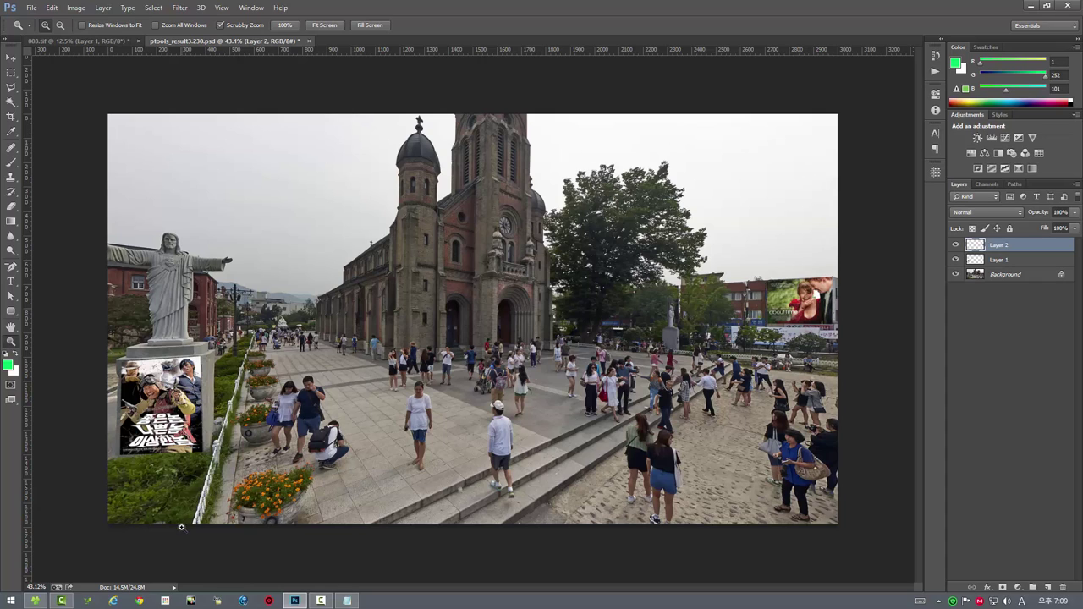
{"action": "left_click", "coordinate": [12, 59]}
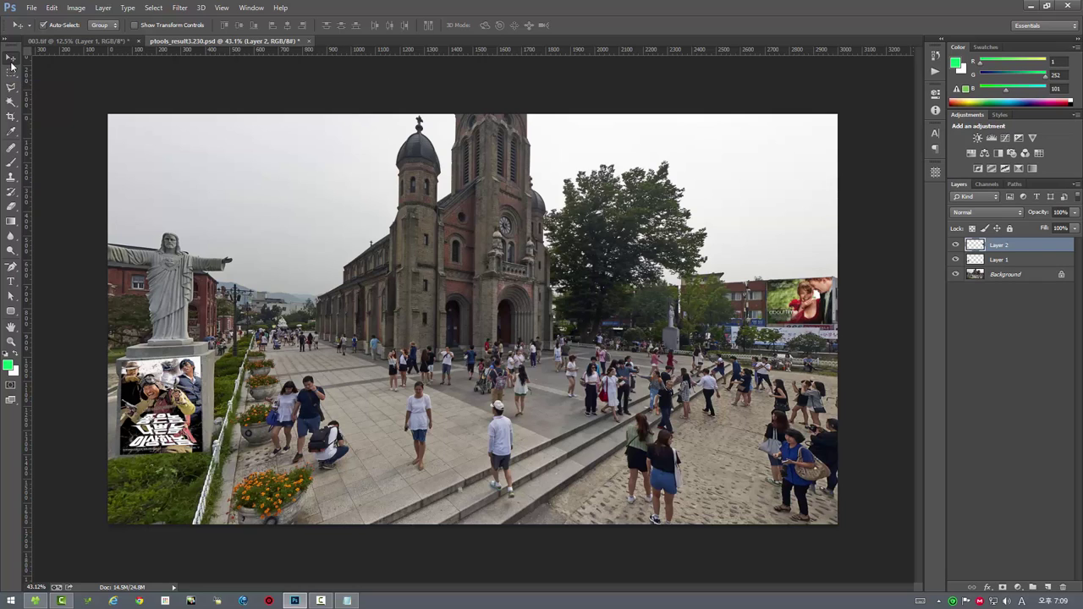
{"action": "left_click", "coordinate": [180, 8]}
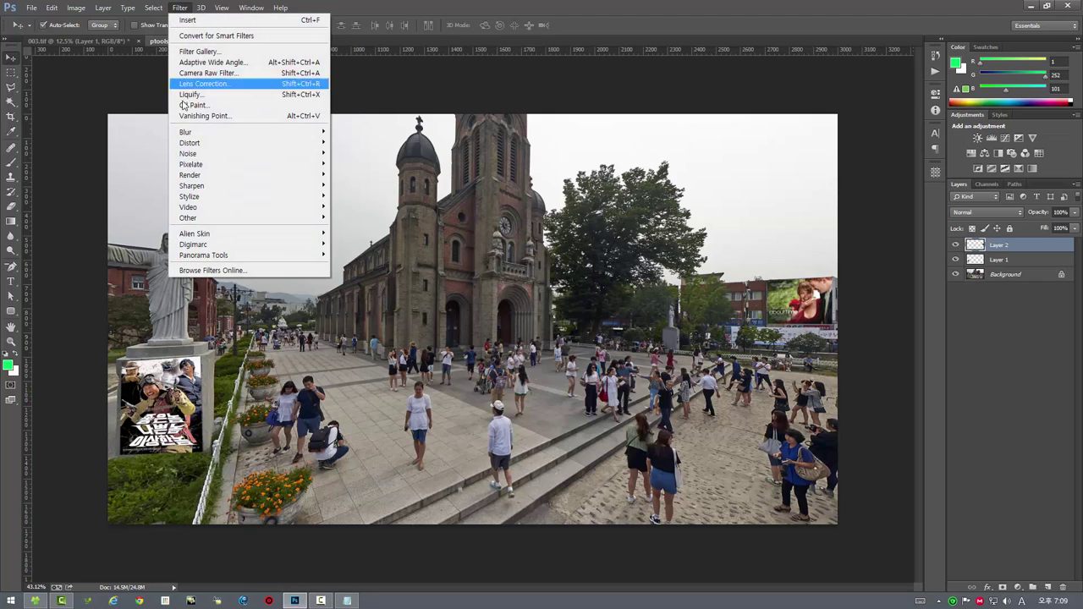
{"action": "mouse_move", "coordinate": [203, 255]}
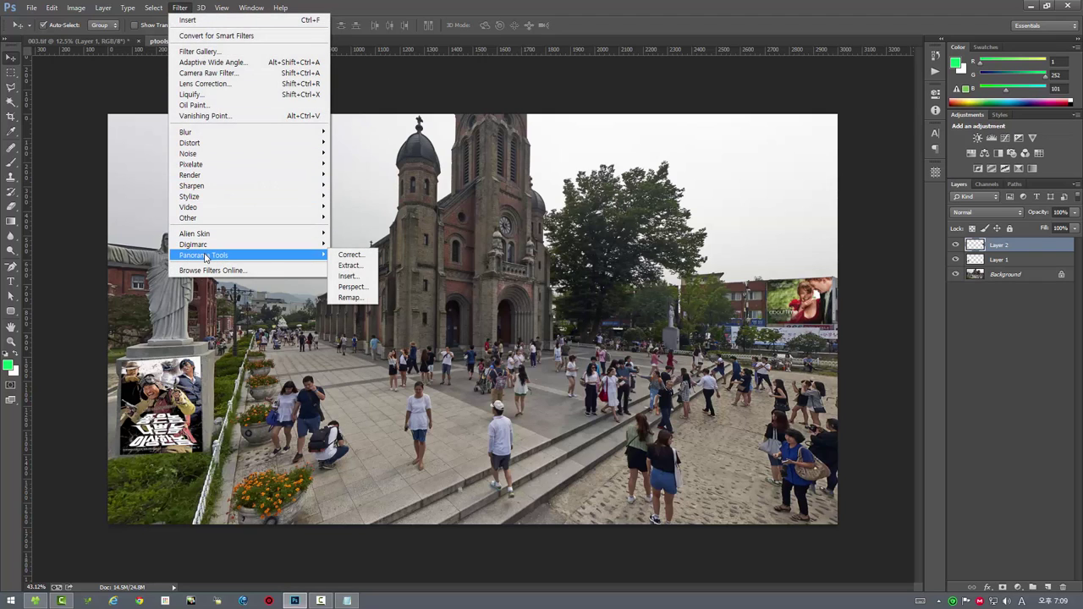
{"action": "left_click", "coordinate": [350, 266]}
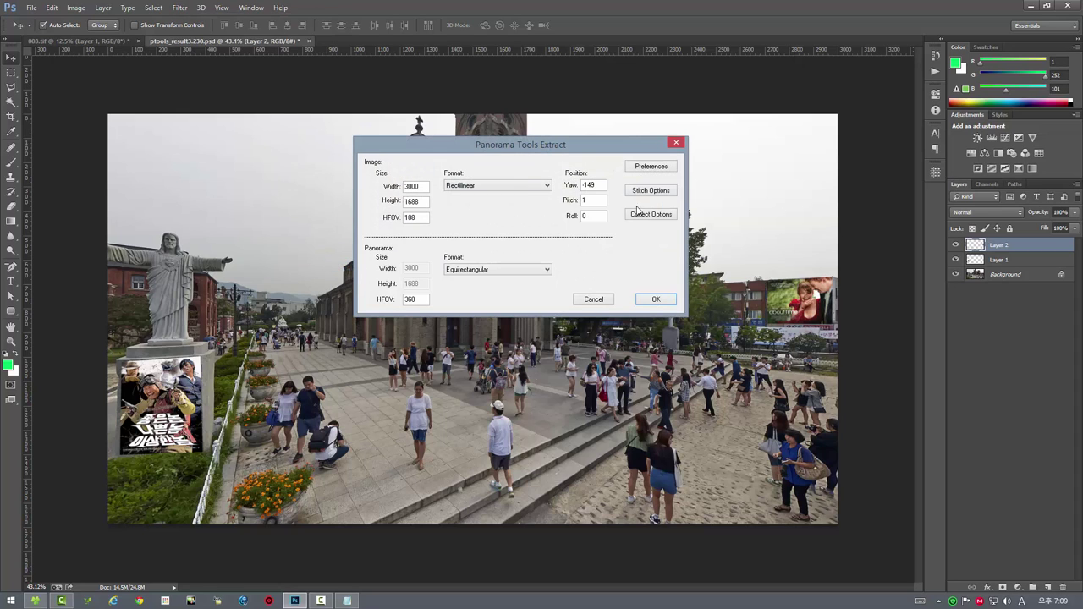
{"action": "left_click", "coordinate": [596, 299]}
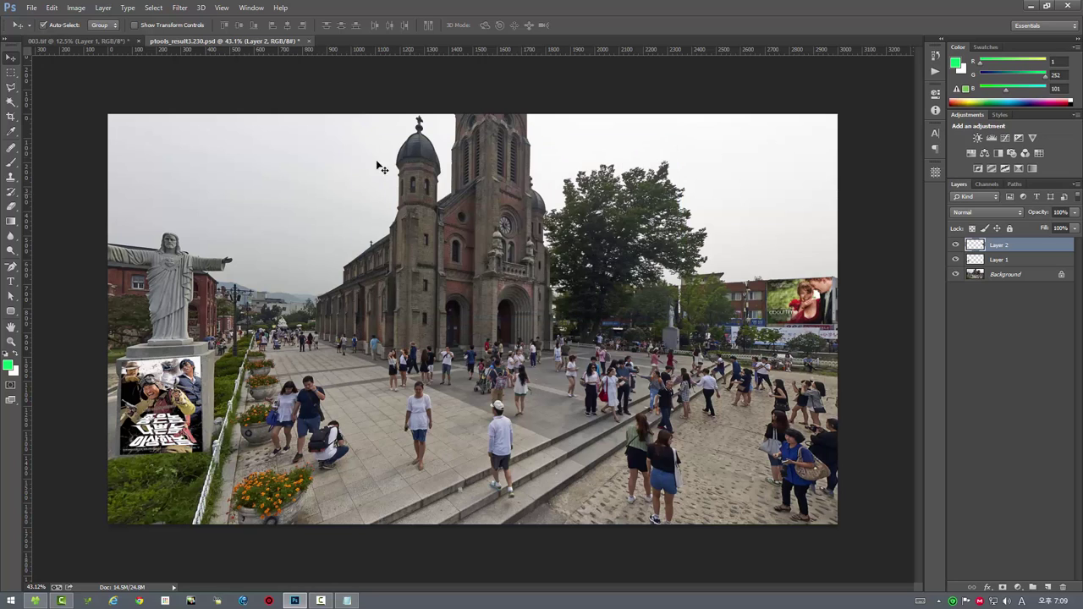
Step: Close ptools_result3.230.psd without saving and delete Layer 1 from 003.tif
{"action": "left_click", "coordinate": [309, 41]}
{"action": "left_click", "coordinate": [544, 227]}
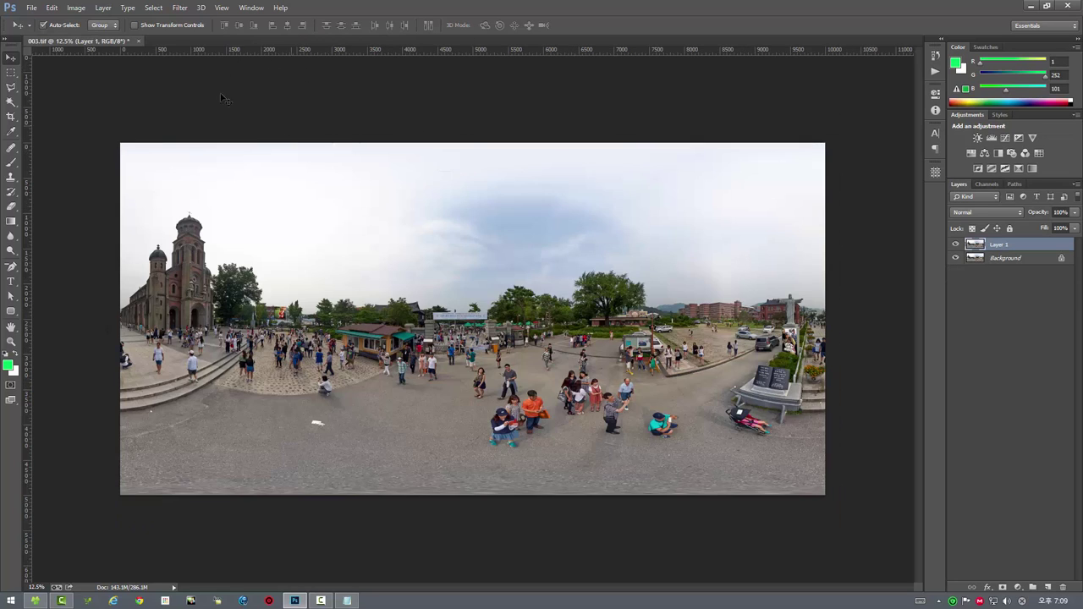
{"action": "left_click", "coordinate": [1062, 587]}
{"action": "left_click", "coordinate": [495, 227]}
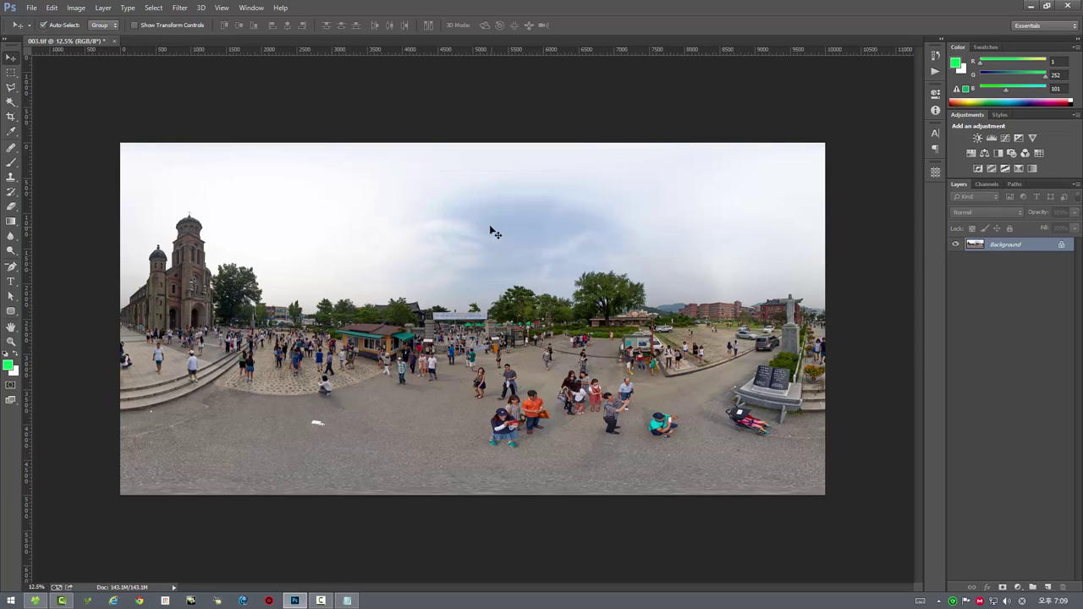
{"action": "left_click", "coordinate": [179, 8]}
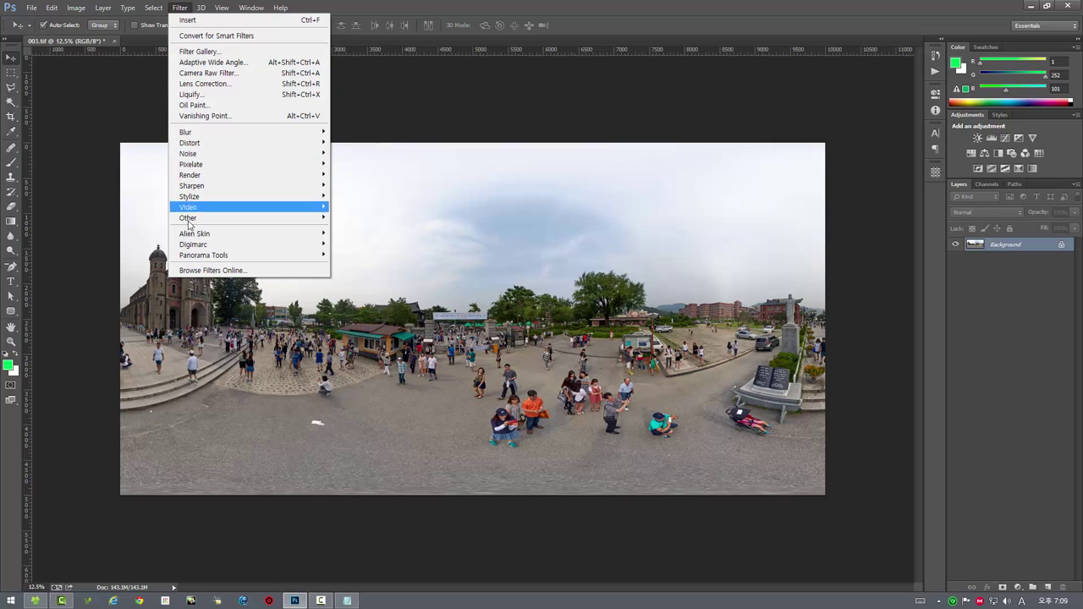
{"action": "mouse_move", "coordinate": [204, 255]}
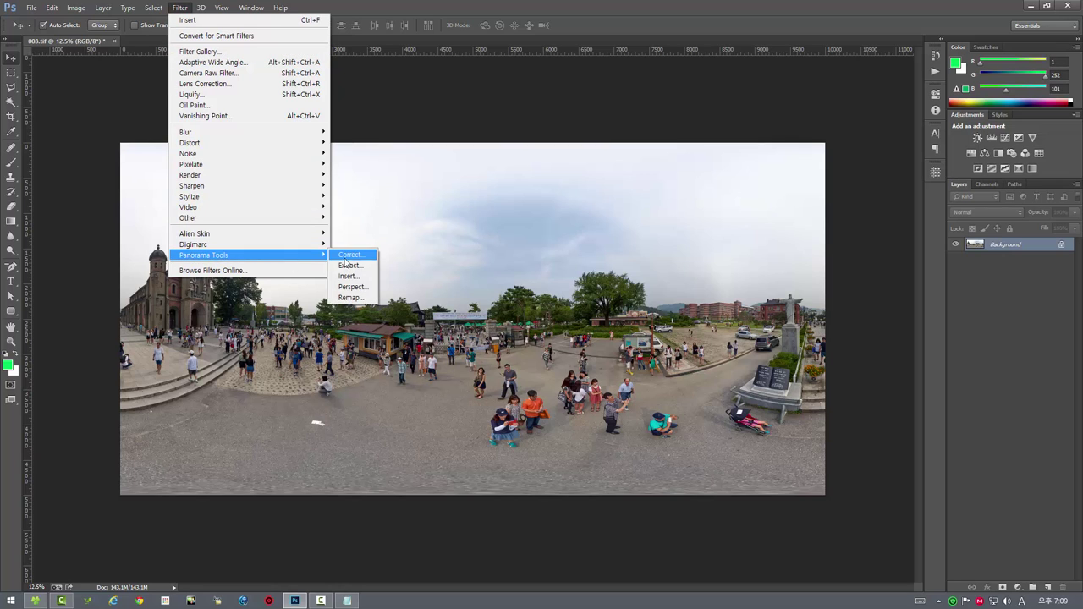
{"action": "left_click", "coordinate": [350, 265]}
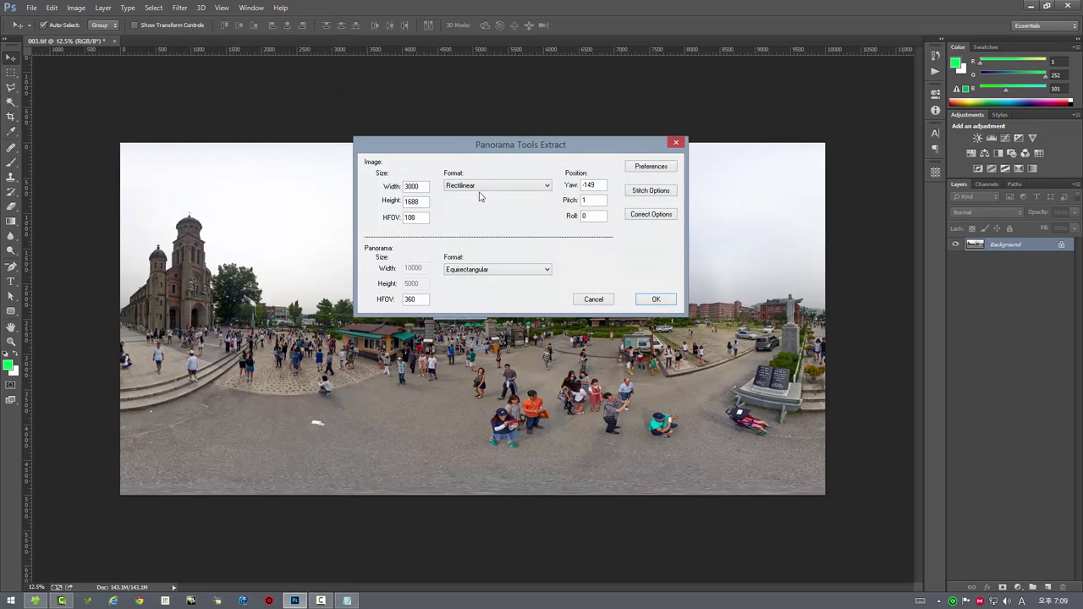
{"action": "left_click_drag", "start_coordinate": [514, 145], "coordinate": [522, 177]}
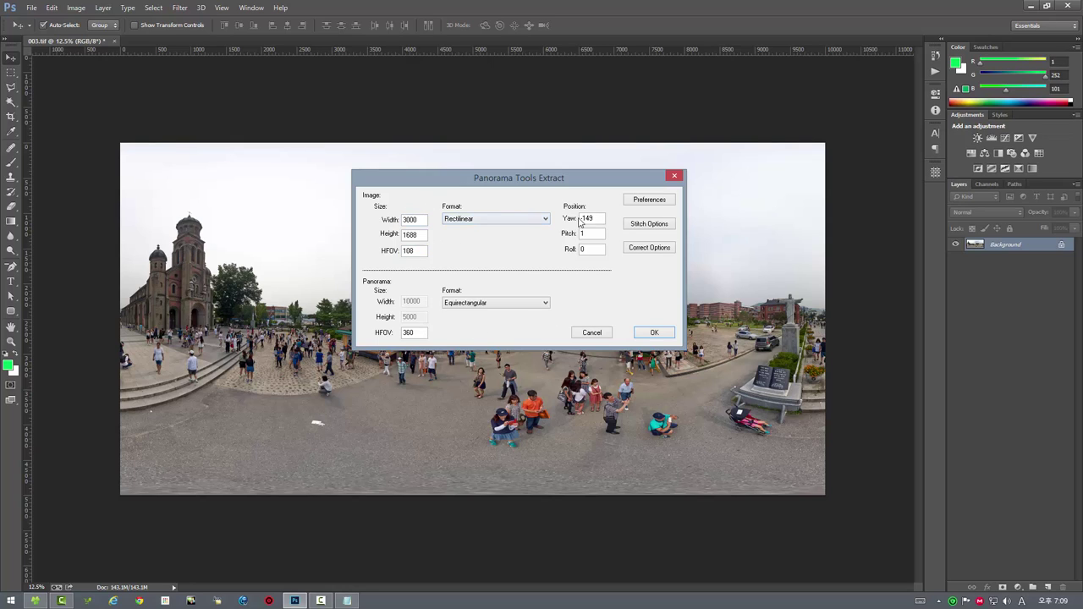
{"action": "left_click", "coordinate": [650, 201]}
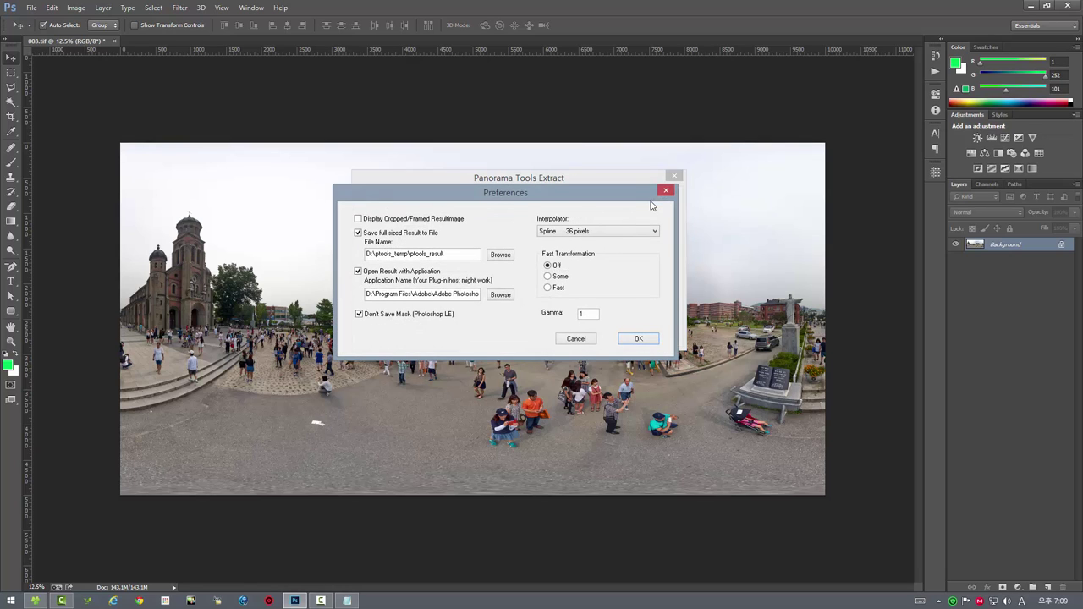
{"action": "left_click_drag", "start_coordinate": [534, 188], "coordinate": [534, 164]}
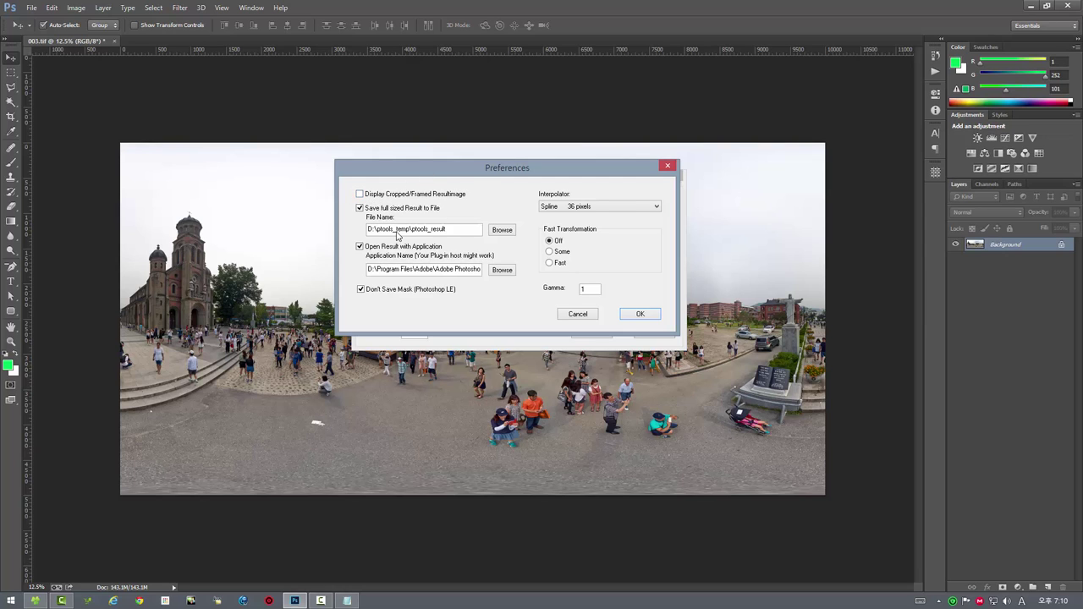
{"action": "left_click_drag", "start_coordinate": [427, 174], "coordinate": [355, 382]}
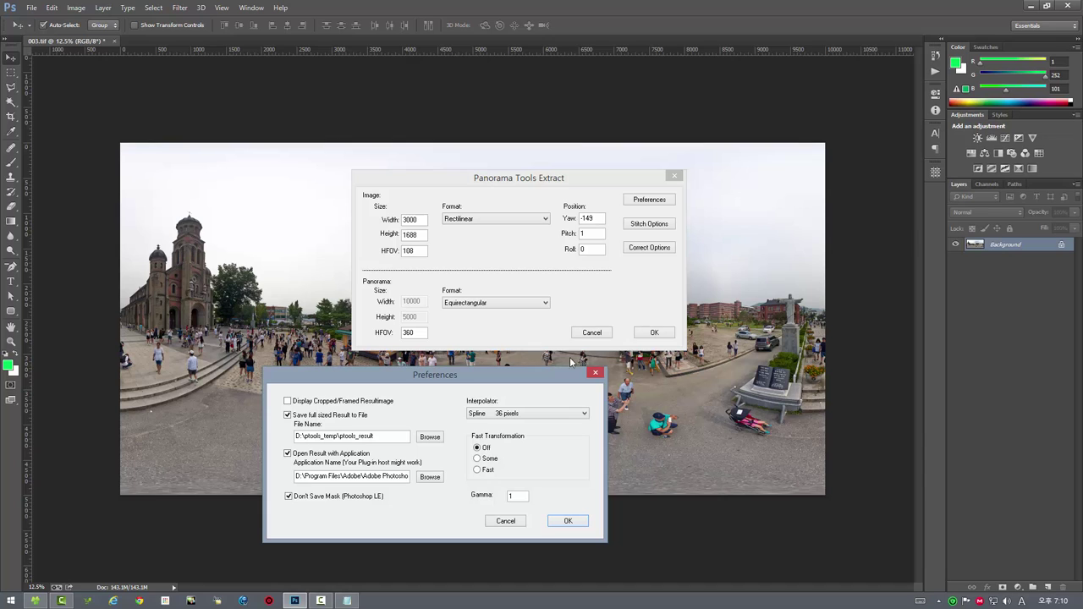
{"action": "left_click", "coordinate": [512, 522]}
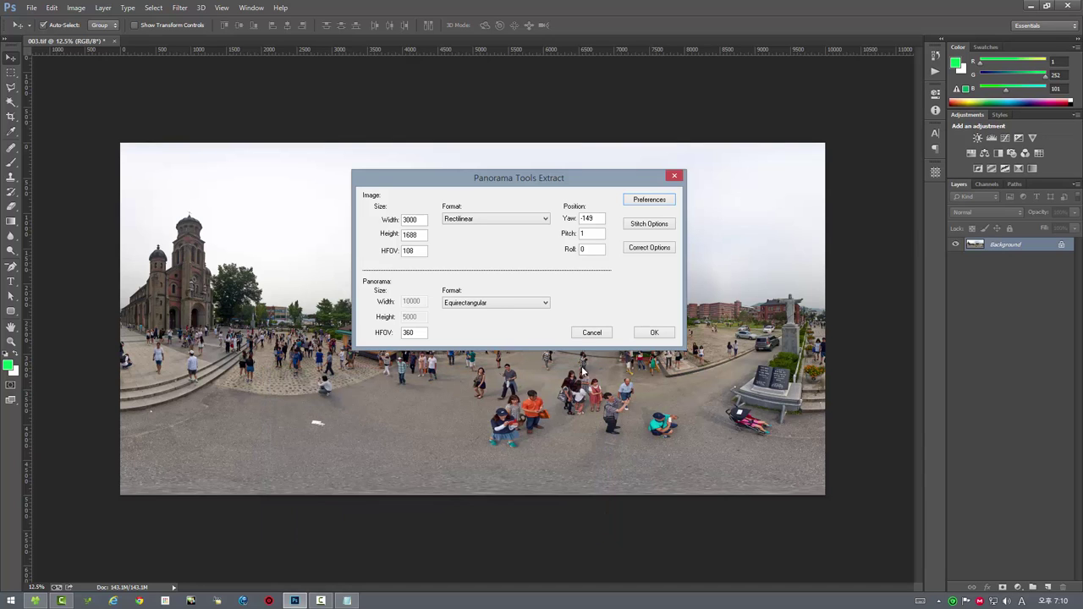
{"action": "left_click", "coordinate": [592, 335]}
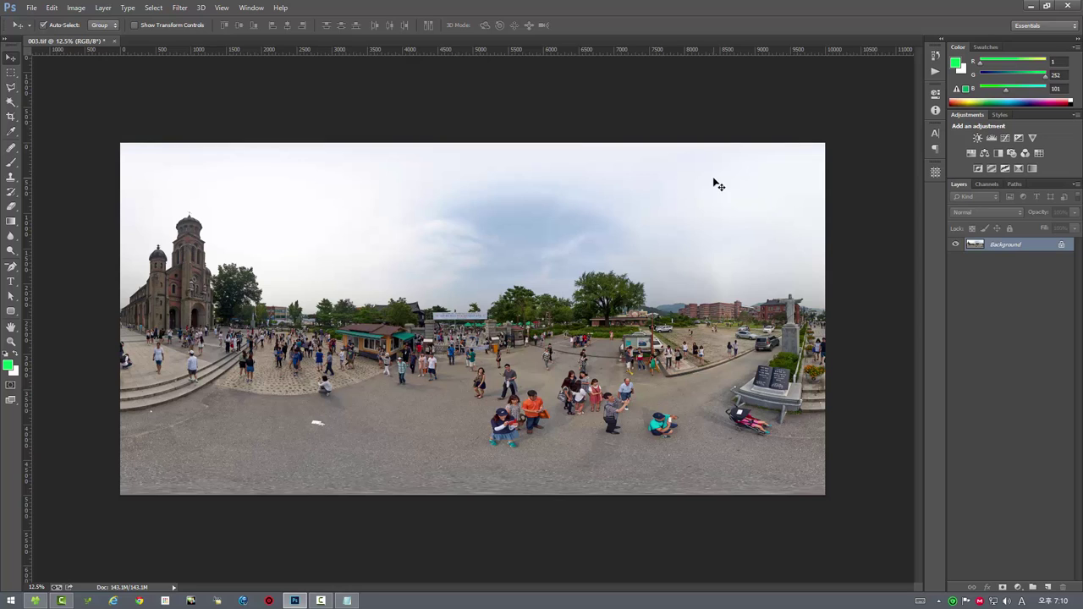
Step: Open the Panorama Tools Extract Preferences showing Spline 36 interpolation and gamma 1
{"action": "left_click", "coordinate": [180, 7]}
{"action": "mouse_move", "coordinate": [203, 255]}
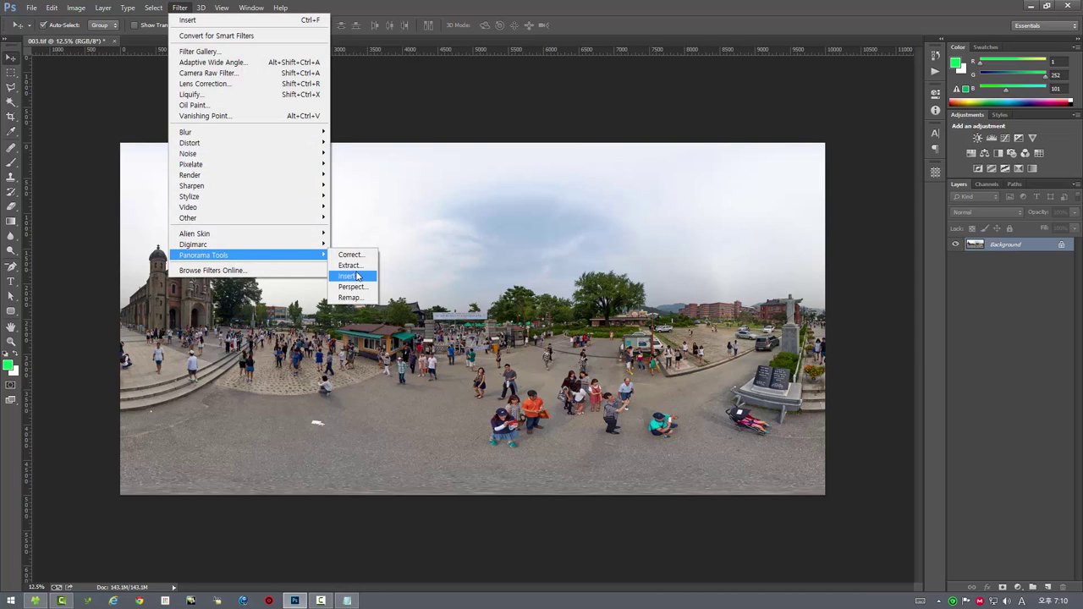
{"action": "left_click", "coordinate": [358, 272]}
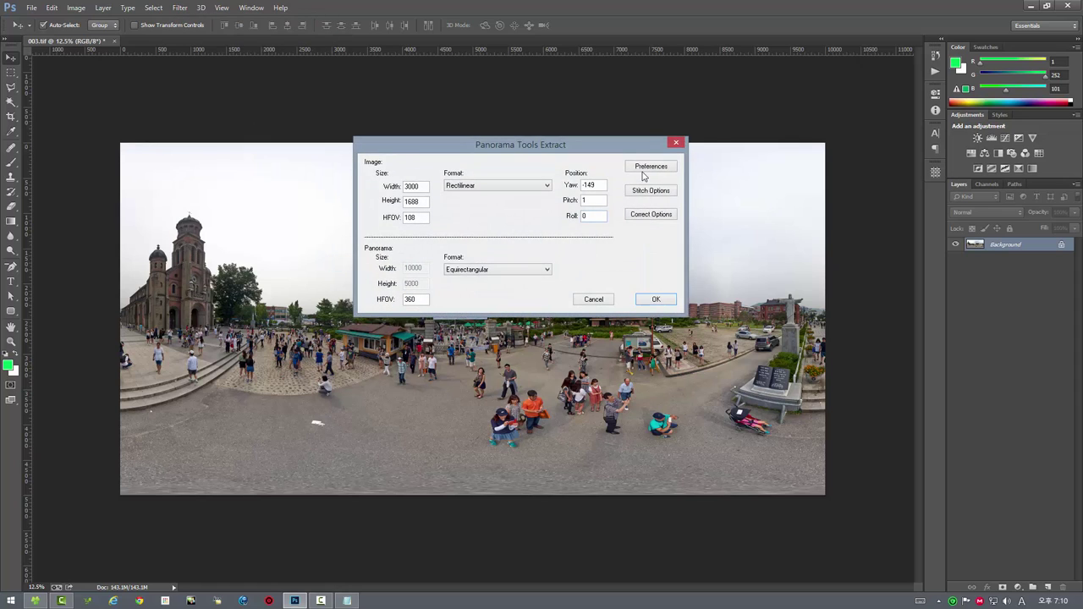
{"action": "left_click", "coordinate": [645, 177]}
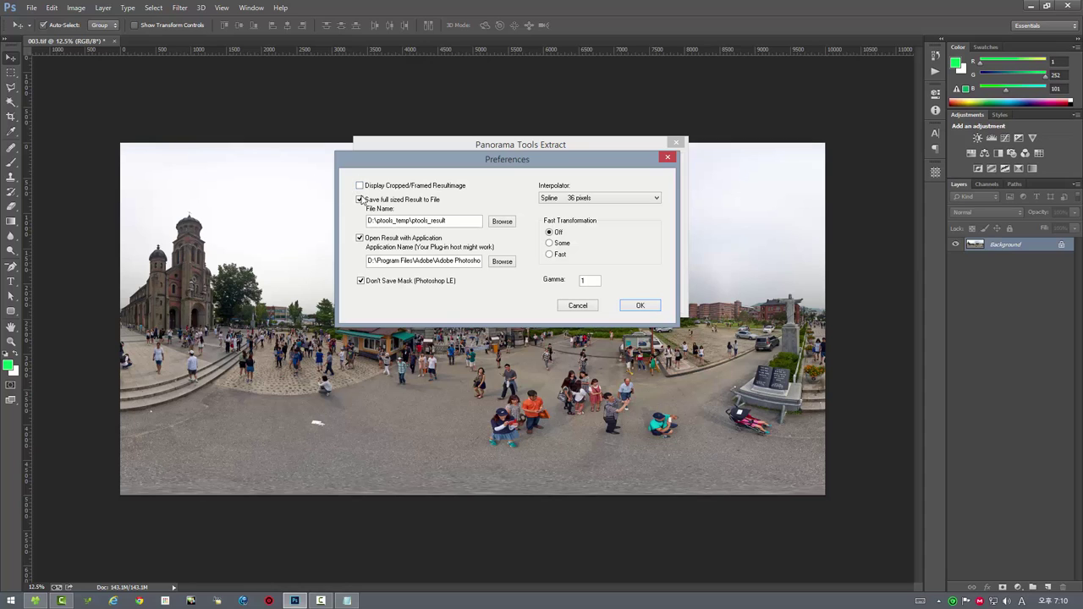
{"action": "left_click_drag", "start_coordinate": [380, 168], "coordinate": [372, 171]}
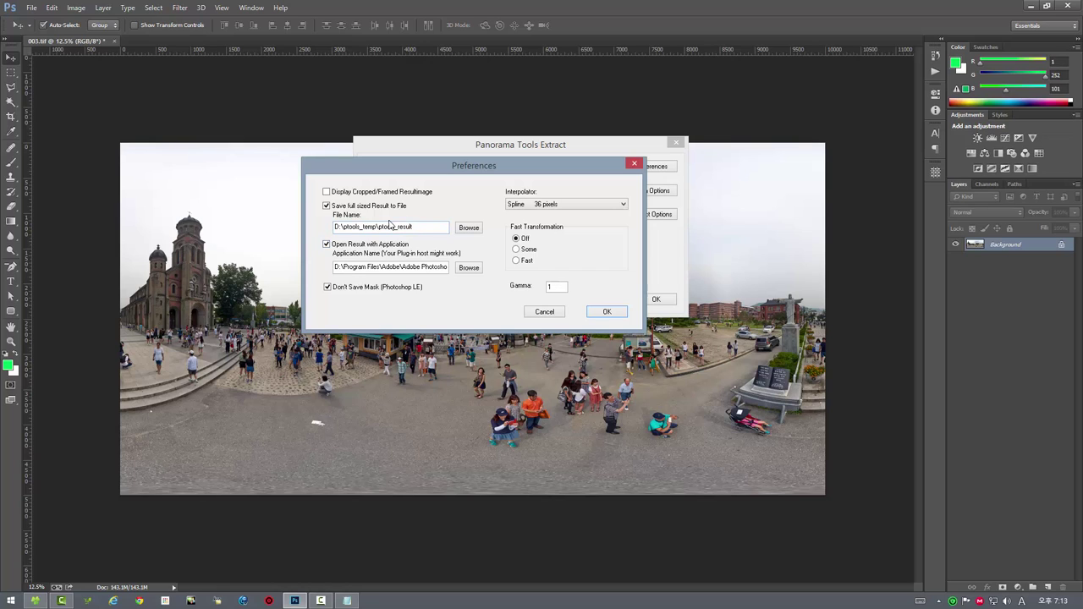
{"action": "left_click_drag", "start_coordinate": [487, 171], "coordinate": [490, 164]}
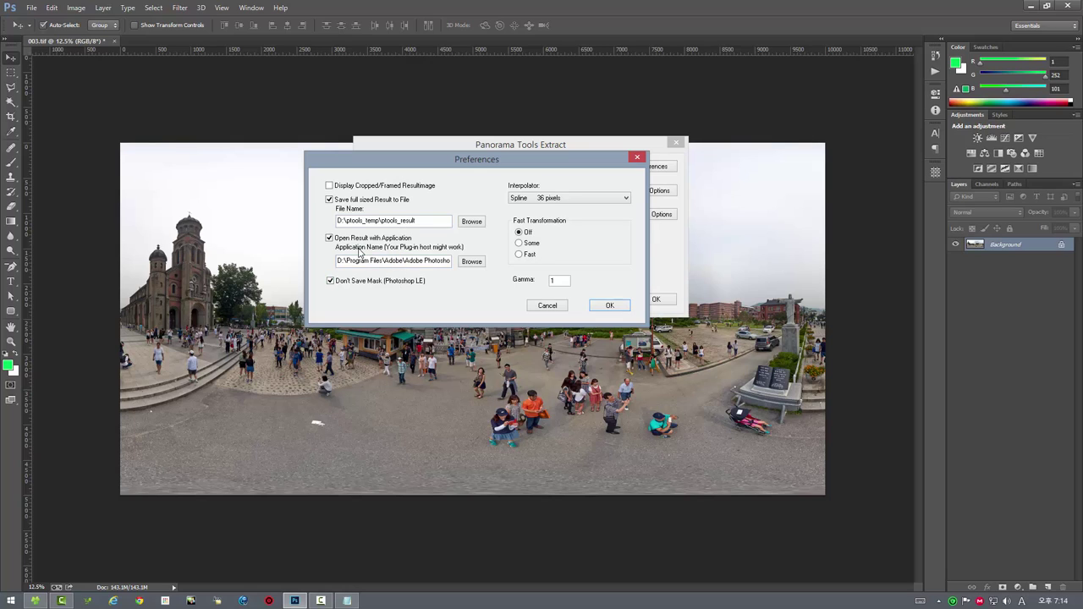
{"action": "left_click", "coordinate": [328, 238]}
{"action": "left_click", "coordinate": [328, 238]}
Step: Extract a 2500×2500 view with HFOV 90 and yaw and pitch 0
{"action": "left_click", "coordinate": [330, 282]}
{"action": "left_click", "coordinate": [609, 306]}
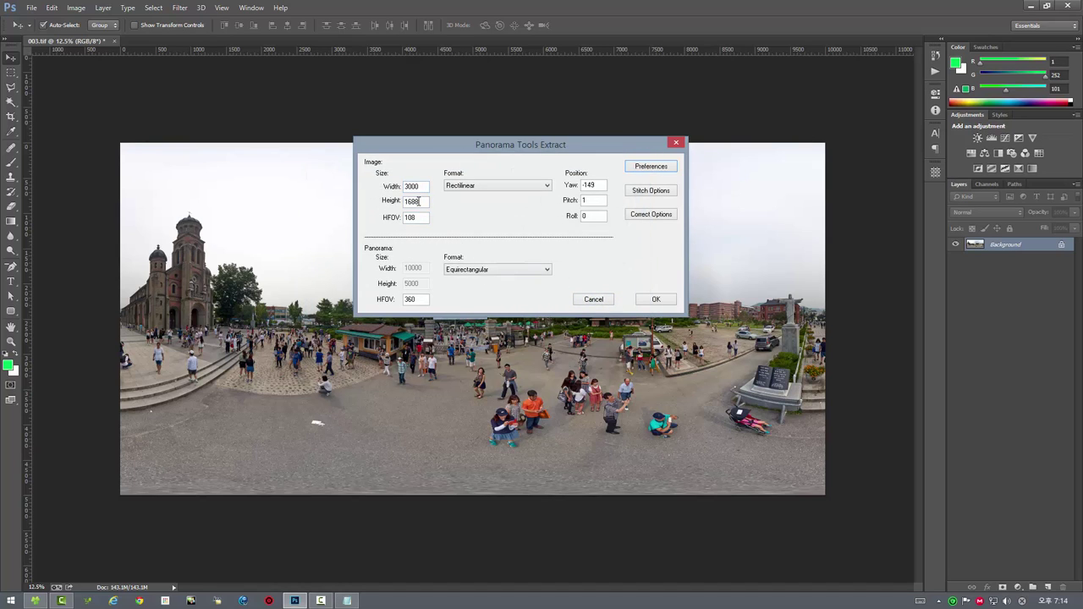
{"action": "left_click_drag", "start_coordinate": [418, 217], "coordinate": [369, 221]}
{"action": "type", "text": "90"}
{"action": "mouse_move", "coordinate": [420, 187]}
{"action": "left_mouse_down"}
{"action": "mouse_move", "coordinate": [371, 183]}
{"action": "mouse_move", "coordinate": [382, 198]}
{"action": "left_mouse_up"}
{"action": "type", "text": "250025"}
{"action": "type", "text": "00"}
{"action": "mouse_move", "coordinate": [601, 185]}
{"action": "left_mouse_down"}
{"action": "mouse_move", "coordinate": [536, 185]}
{"action": "mouse_move", "coordinate": [535, 201]}
{"action": "left_mouse_up"}
{"action": "type", "text": "0"}
{"action": "type", "text": "0"}
{"action": "left_click", "coordinate": [650, 300]}
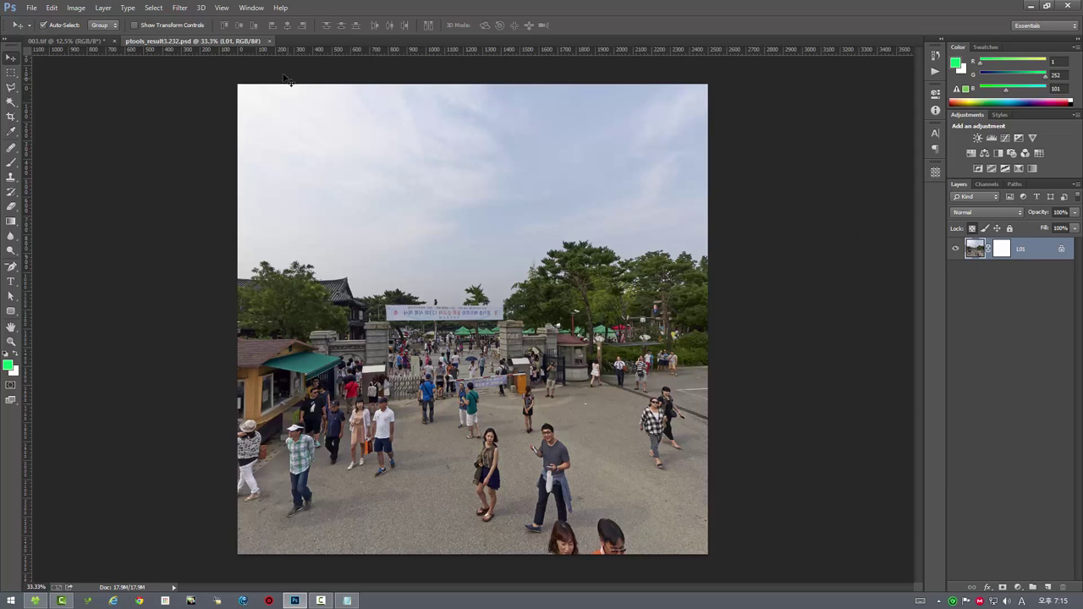
Step: Close ptools_result3.232.psd, enable Don't Save Mask in Extract preferences, and re-run the extraction
{"action": "left_click", "coordinate": [270, 40]}
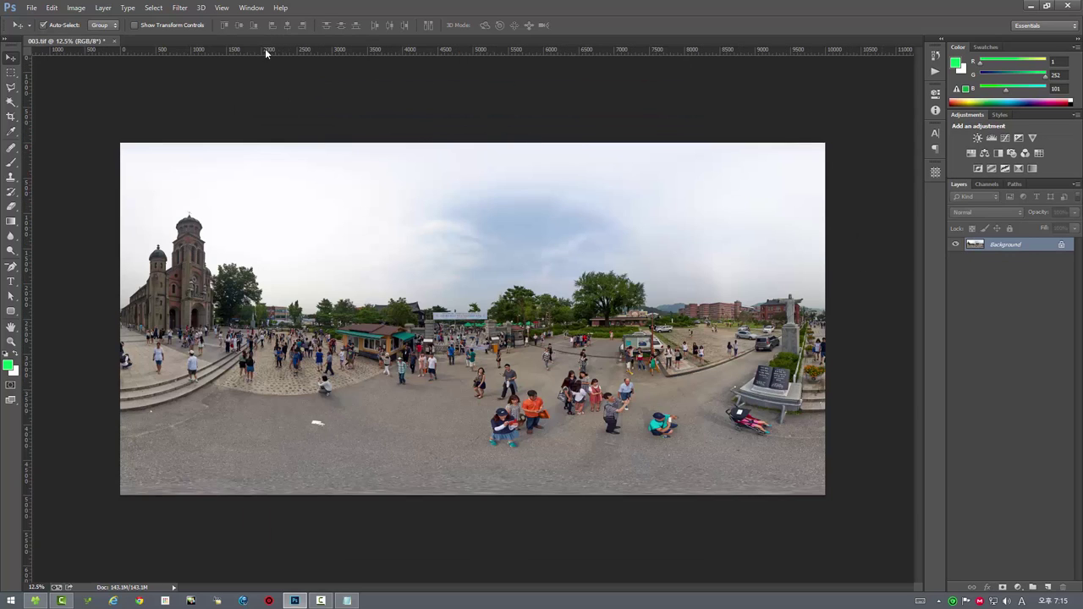
{"action": "left_click", "coordinate": [180, 8]}
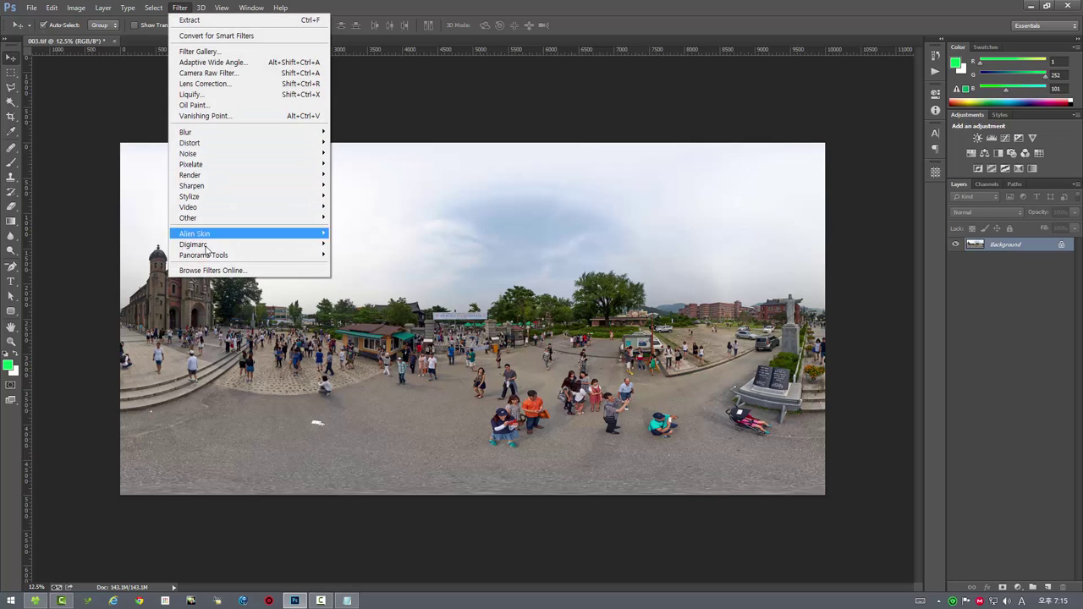
{"action": "mouse_move", "coordinate": [203, 255]}
{"action": "left_click", "coordinate": [349, 265]}
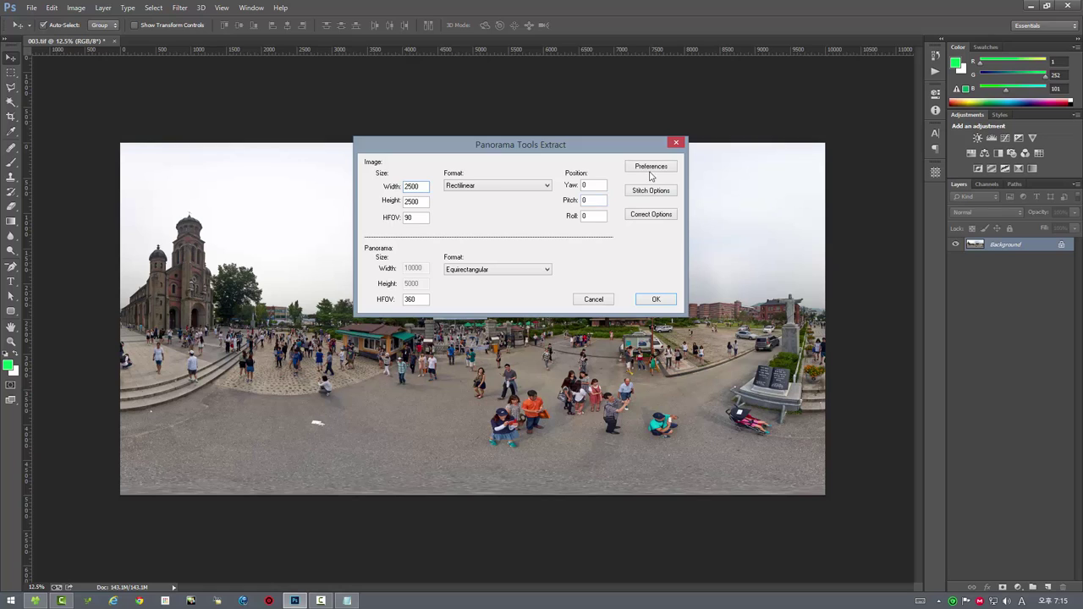
{"action": "left_click", "coordinate": [650, 168]}
{"action": "left_click", "coordinate": [361, 281]}
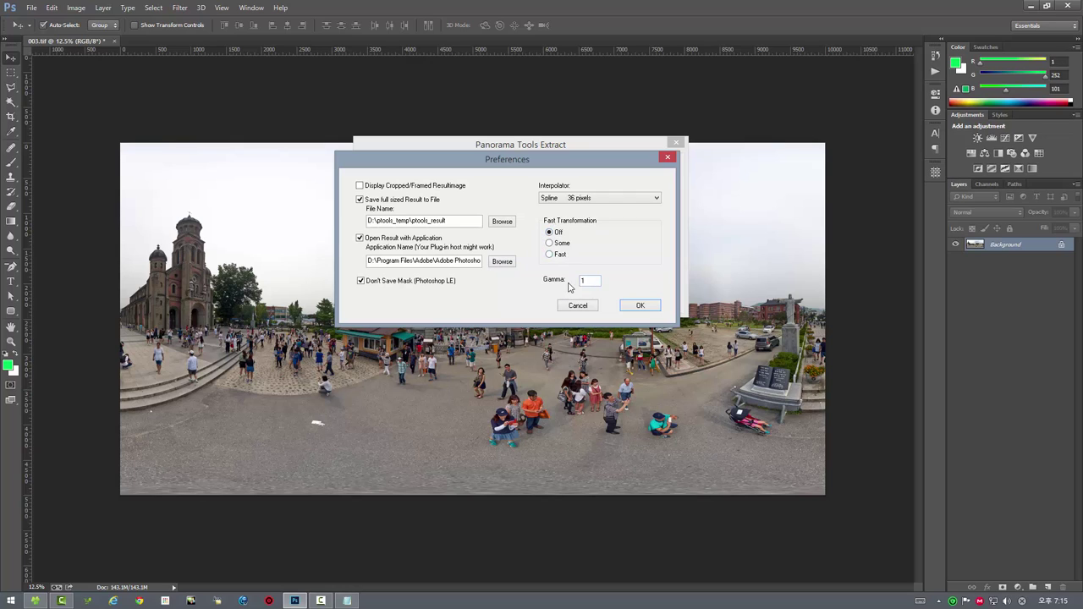
{"action": "left_click", "coordinate": [641, 307]}
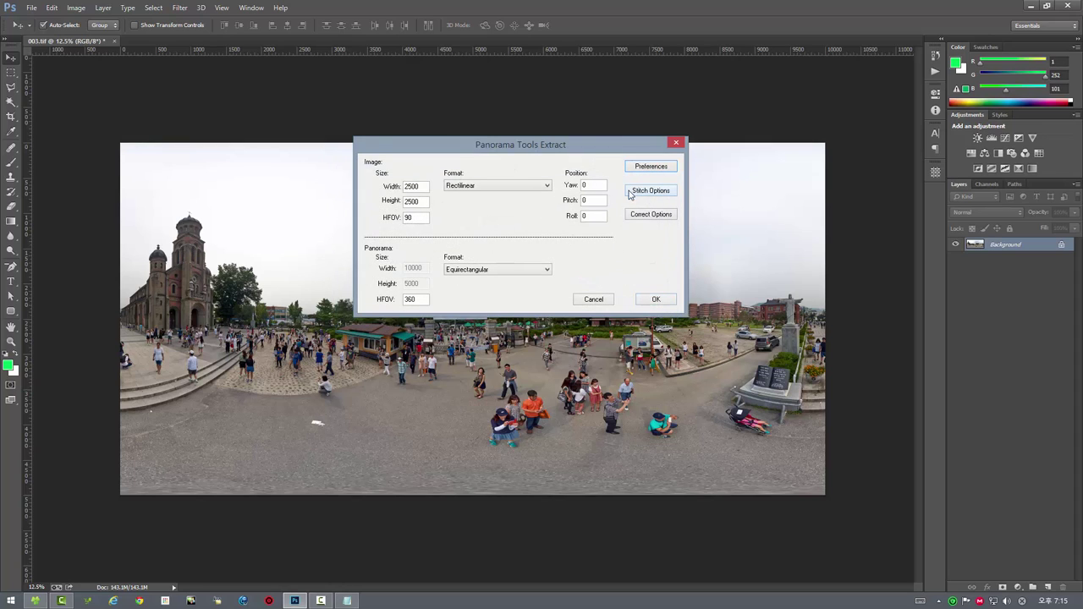
{"action": "left_click_drag", "start_coordinate": [552, 144], "coordinate": [559, 139]}
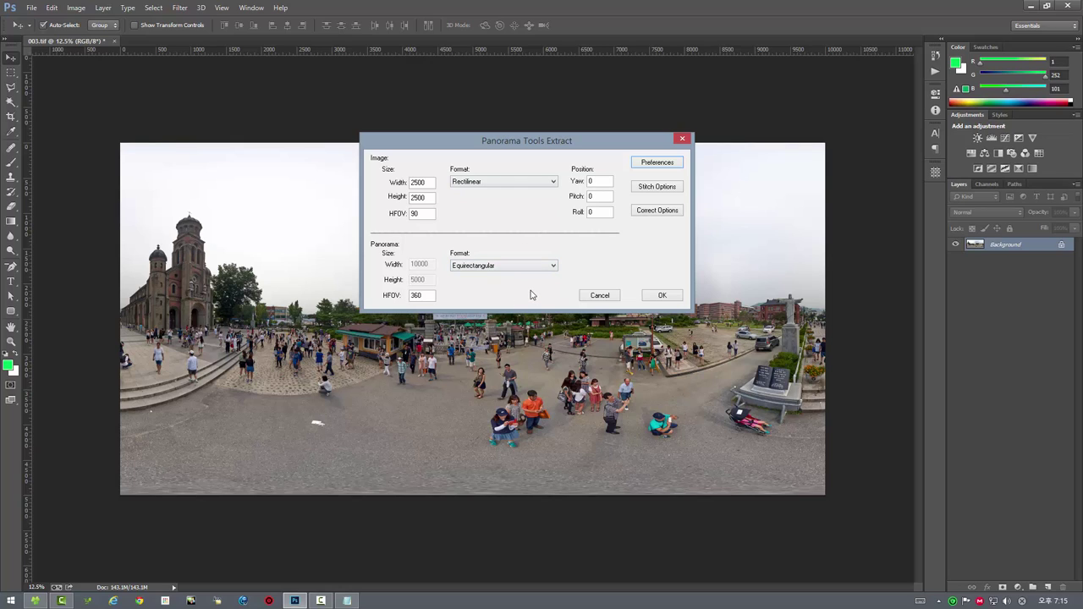
{"action": "left_click", "coordinate": [664, 296]}
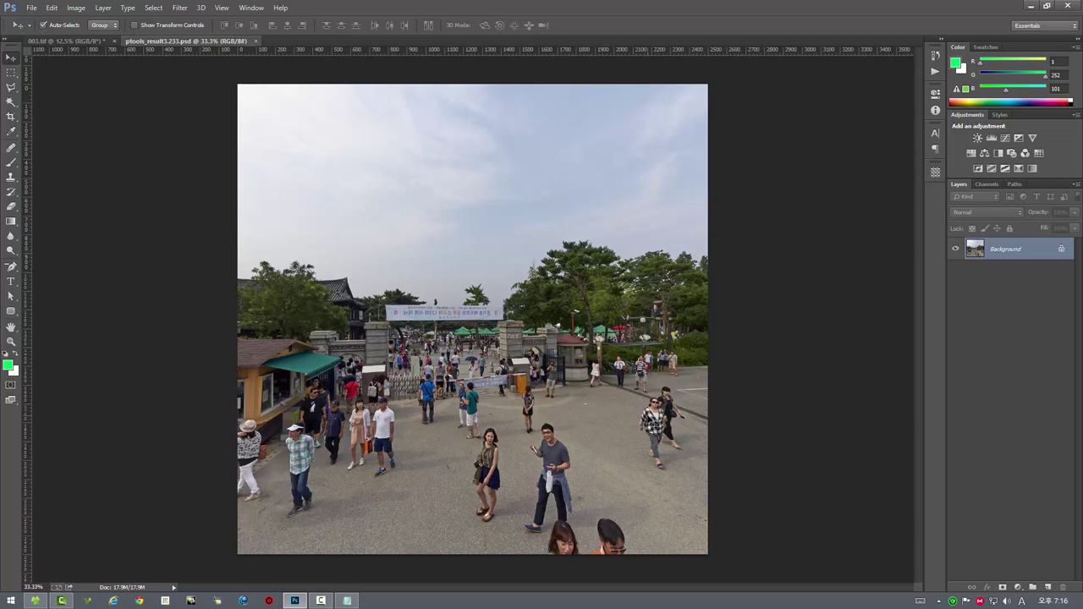
Step: Extract the gate view as ptools_result3.234.psd using blend stitching with feather 10
{"action": "left_click", "coordinate": [255, 41]}
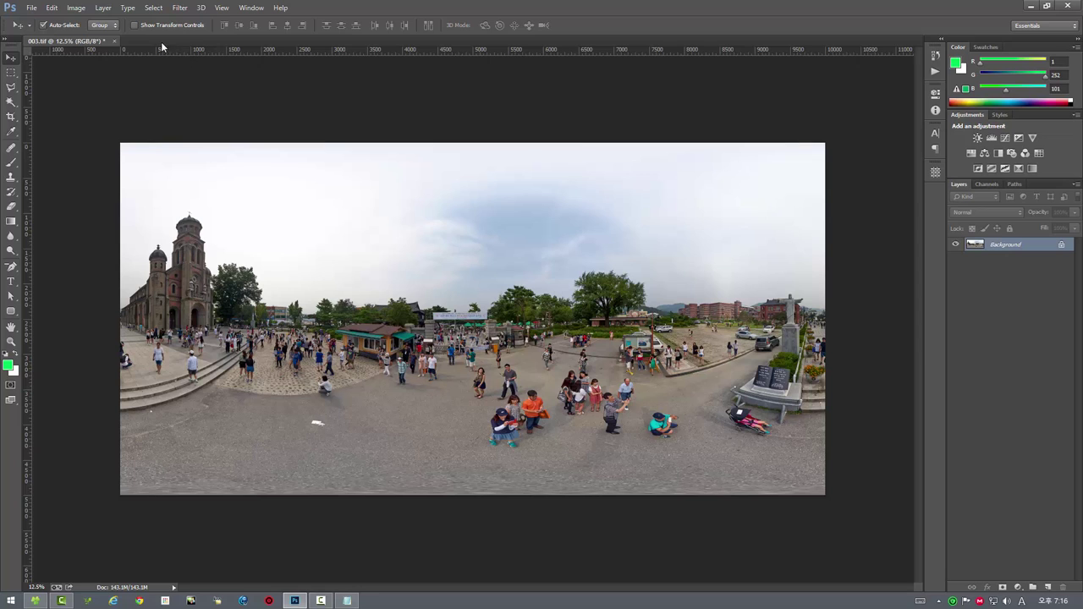
{"action": "left_click", "coordinate": [183, 7]}
{"action": "mouse_move", "coordinate": [204, 254]}
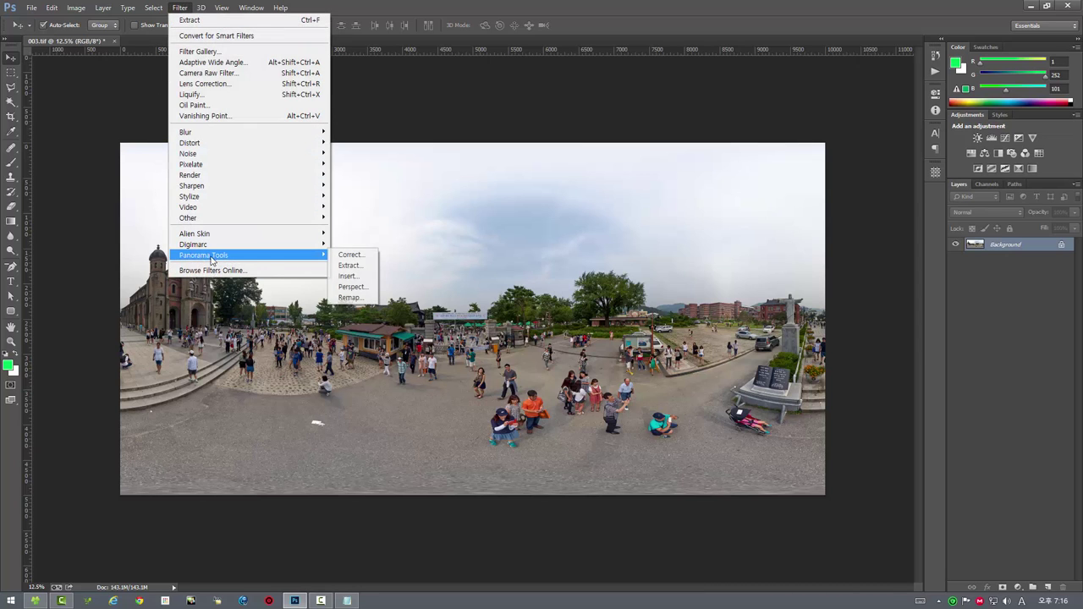
{"action": "left_click", "coordinate": [348, 266]}
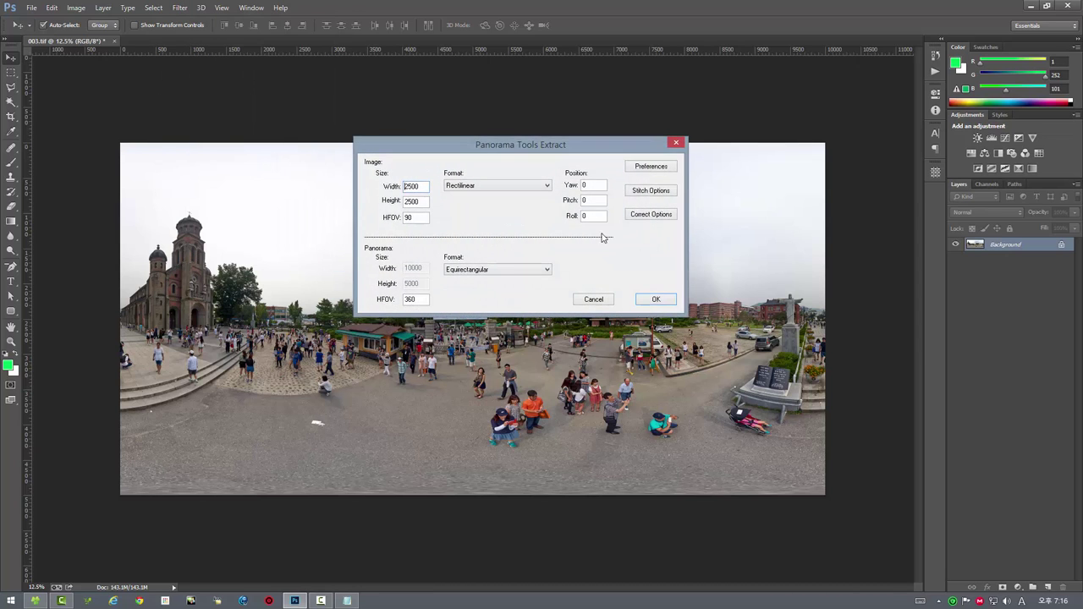
{"action": "left_click", "coordinate": [645, 196]}
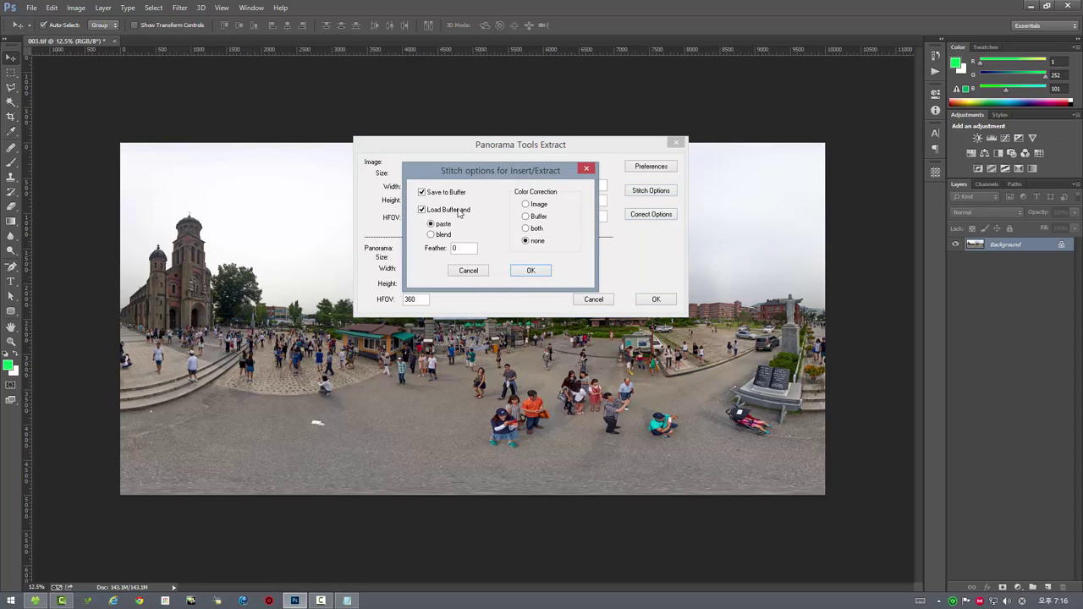
{"action": "left_click", "coordinate": [431, 235]}
{"action": "type", "text": "10"}
{"action": "left_click", "coordinate": [531, 272]}
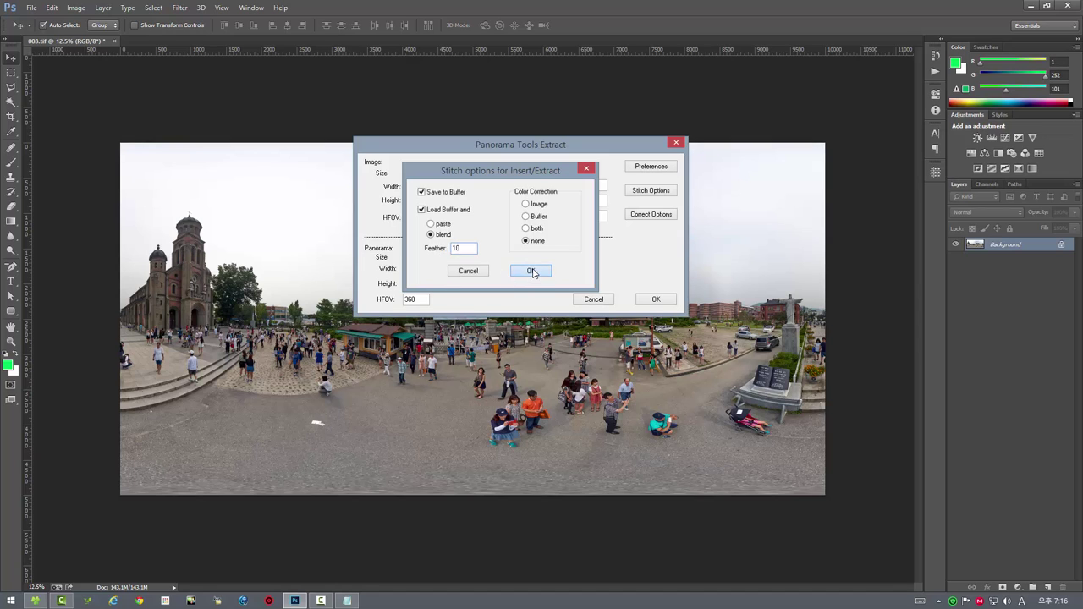
{"action": "left_click", "coordinate": [657, 299]}
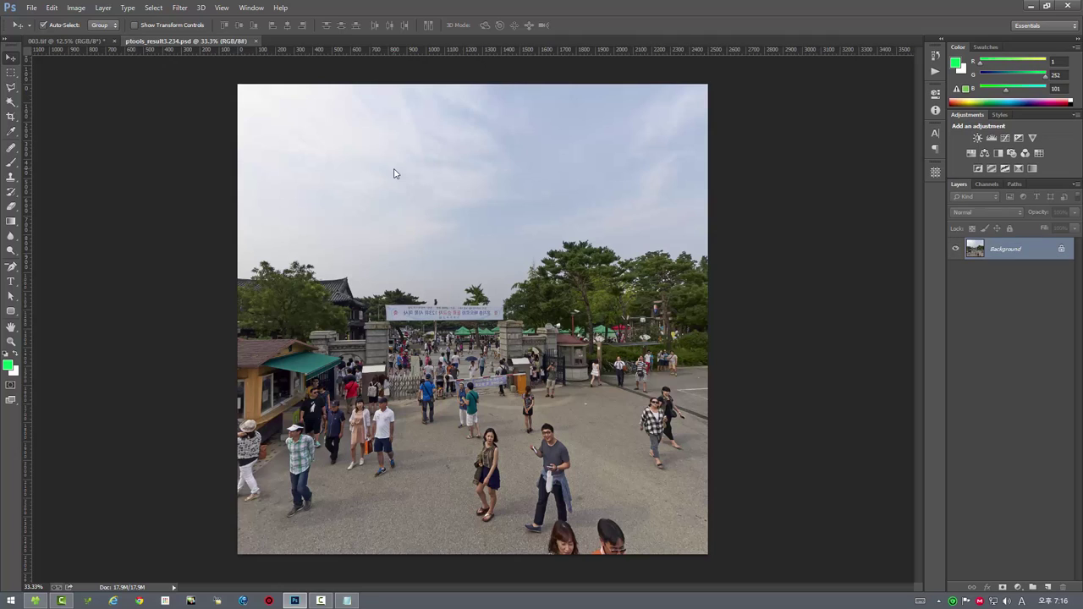
Step: Fill a new layer with green at about 36% opacity and merge it into the Background
{"action": "left_click", "coordinate": [1048, 586]}
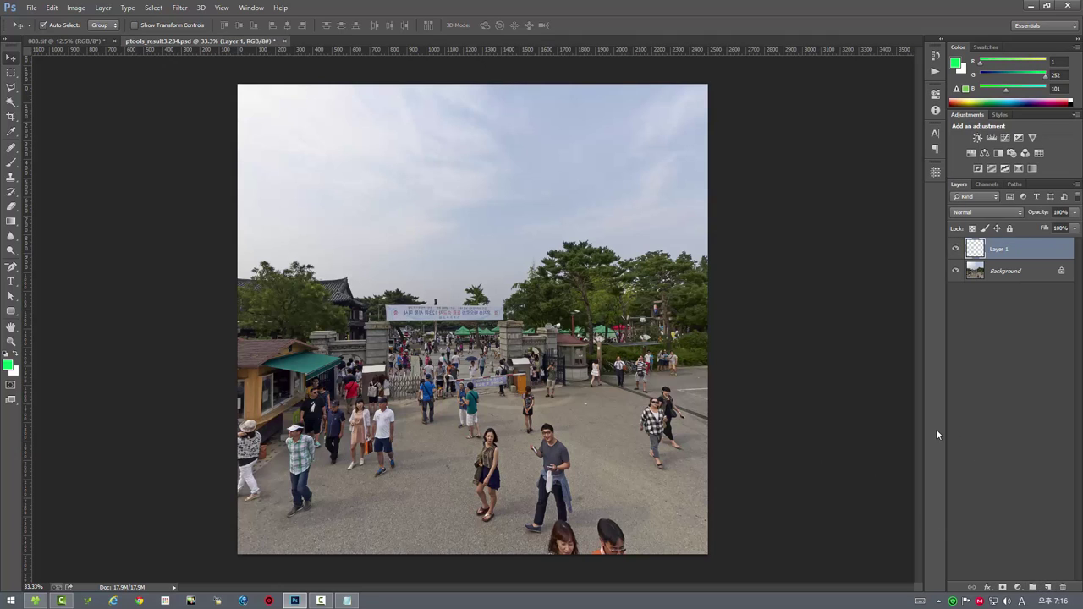
{"action": "key", "text": "alt+BackSpace"}
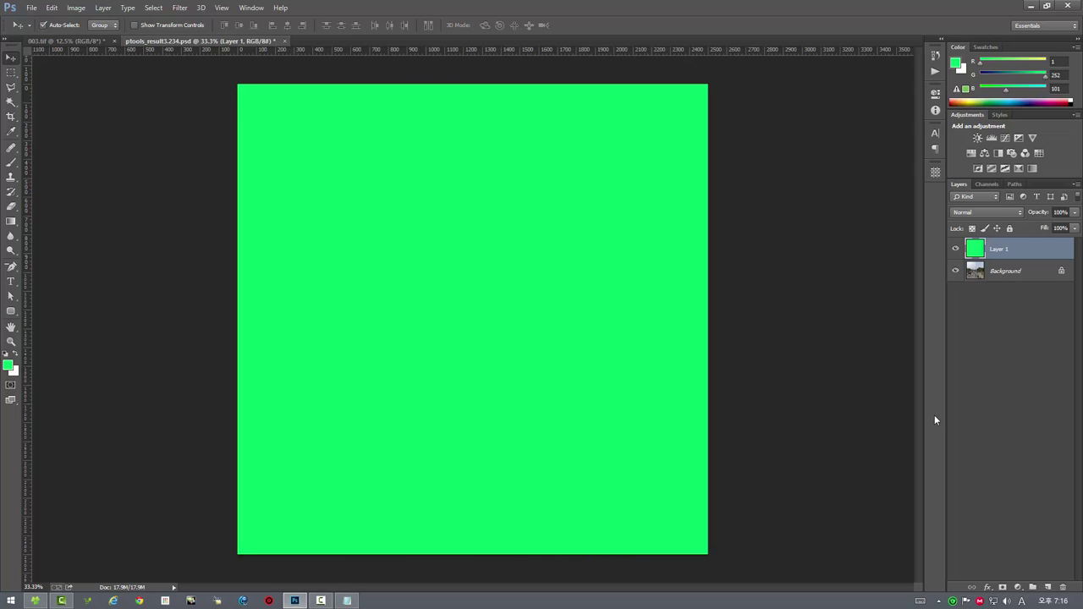
{"action": "left_click", "coordinate": [1074, 215]}
{"action": "left_click_drag", "start_coordinate": [1039, 229], "coordinate": [1039, 229]}
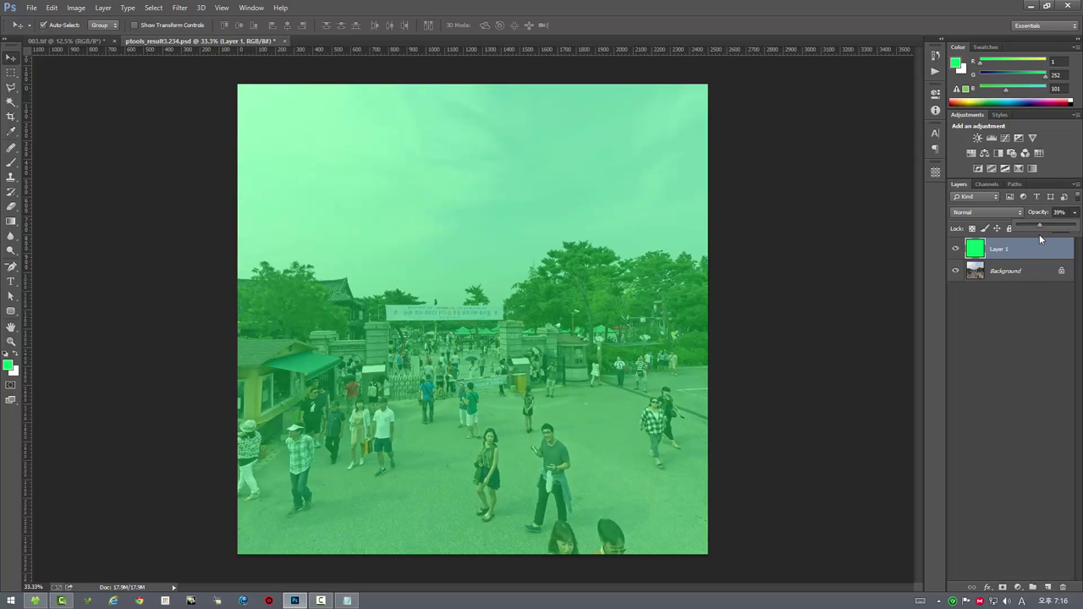
{"action": "key", "text": "Return"}
{"action": "key", "text": "ctrl+e"}
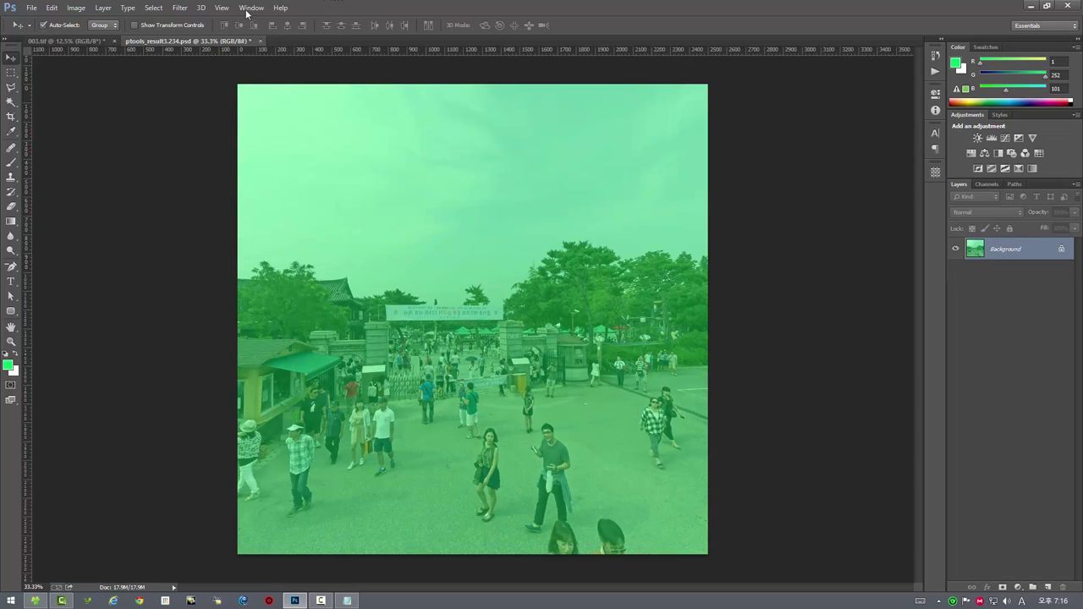
{"action": "left_click", "coordinate": [180, 7]}
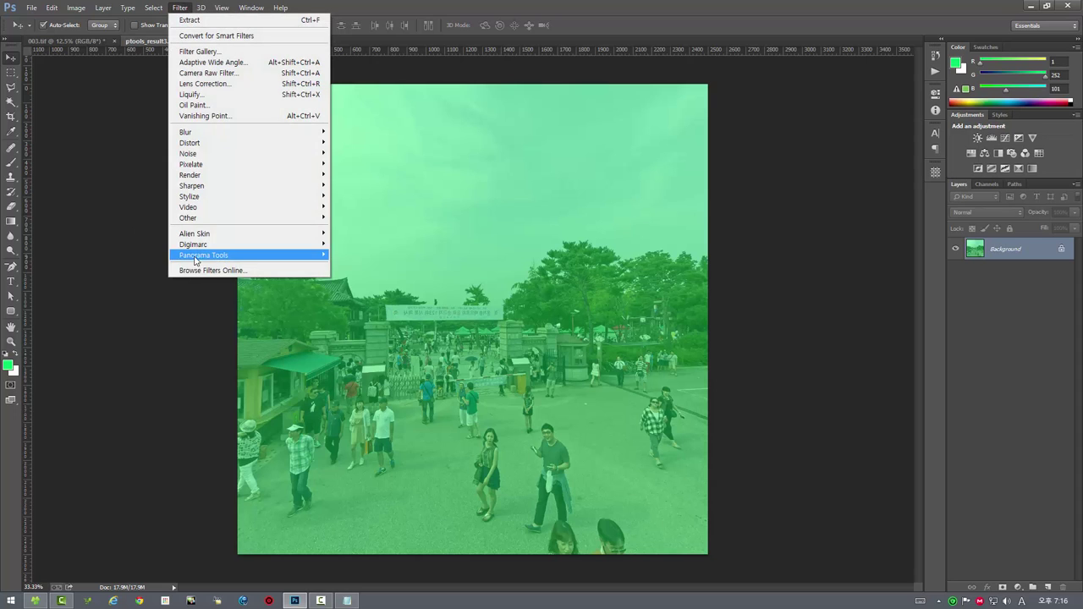
{"action": "mouse_move", "coordinate": [203, 254]}
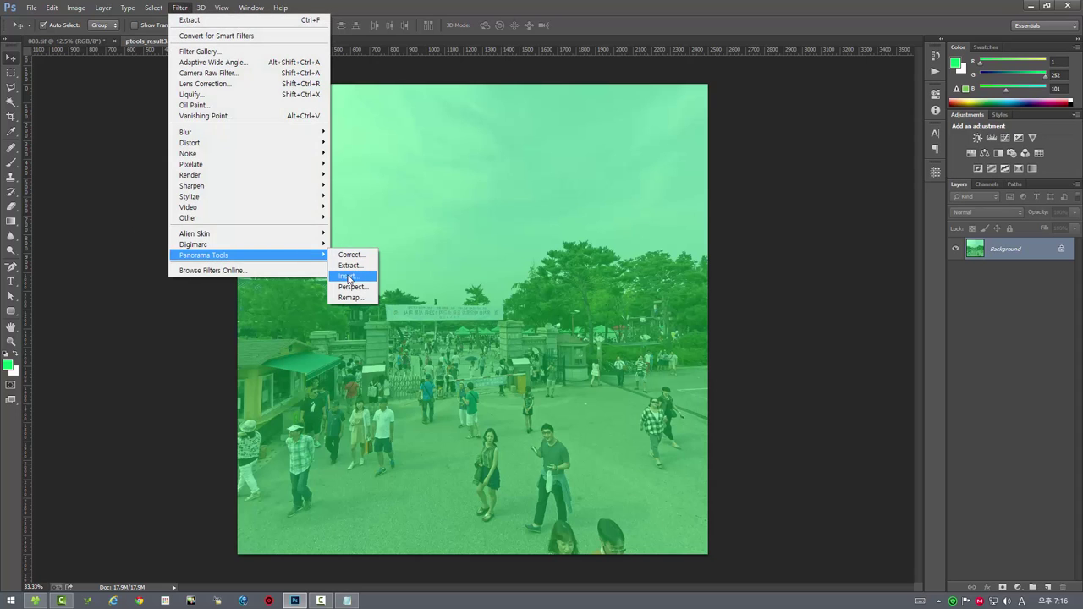
Step: Insert the tinted view into the 10000×5000 equirectangular panorama as ptools_result3.235.psd
{"action": "left_click", "coordinate": [347, 277]}
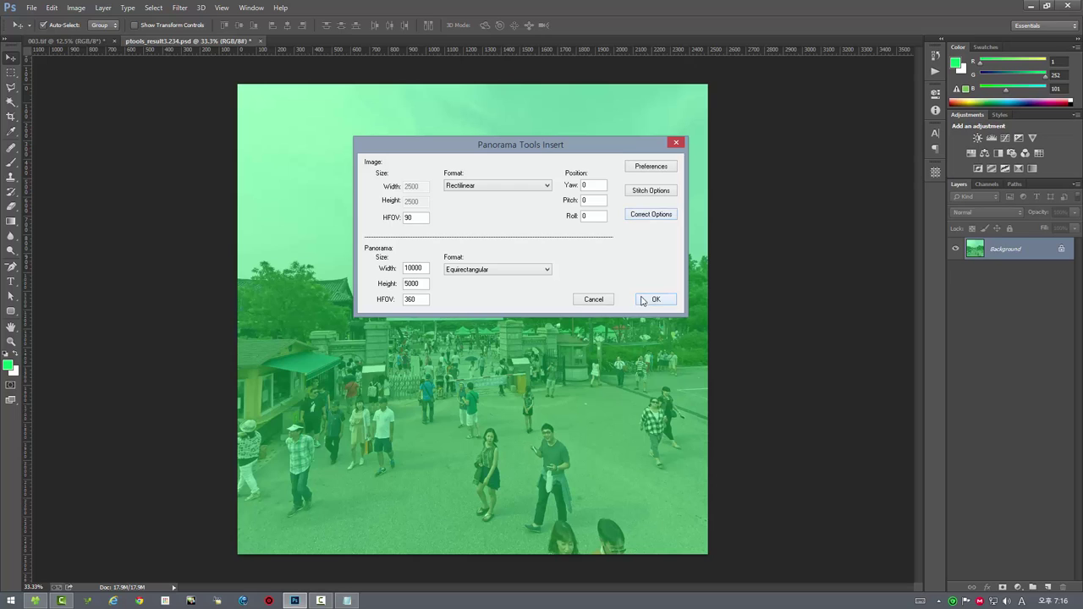
{"action": "left_click", "coordinate": [648, 300]}
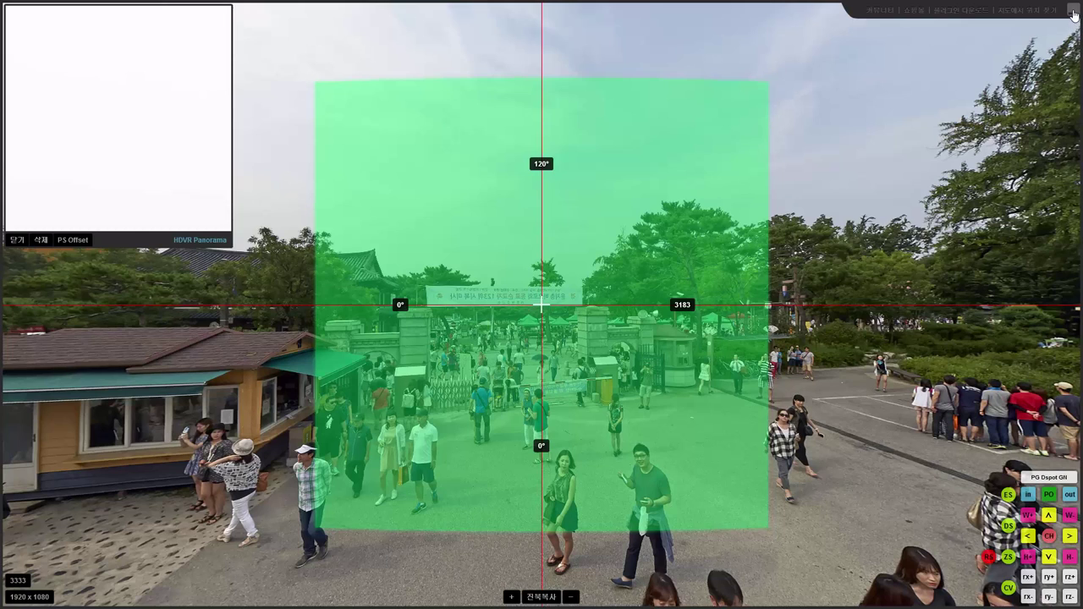
Step: Window the HDVR viewer, dismiss its overlay panel and place it over the green-tinted view
{"action": "left_click", "coordinate": [1073, 11]}
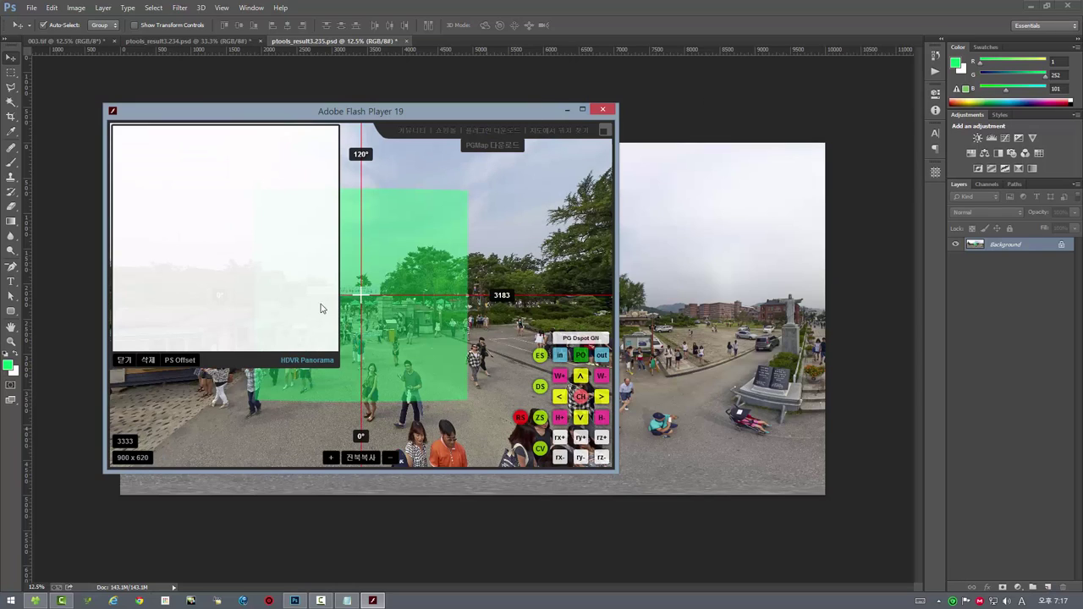
{"action": "left_click", "coordinate": [127, 359]}
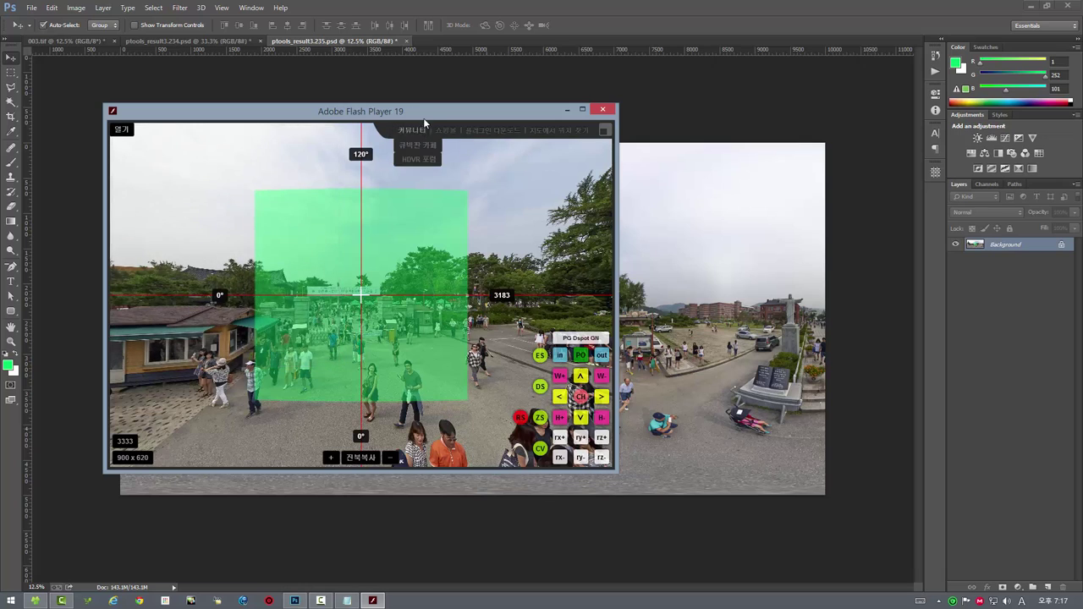
{"action": "left_click_drag", "start_coordinate": [461, 117], "coordinate": [812, 111]}
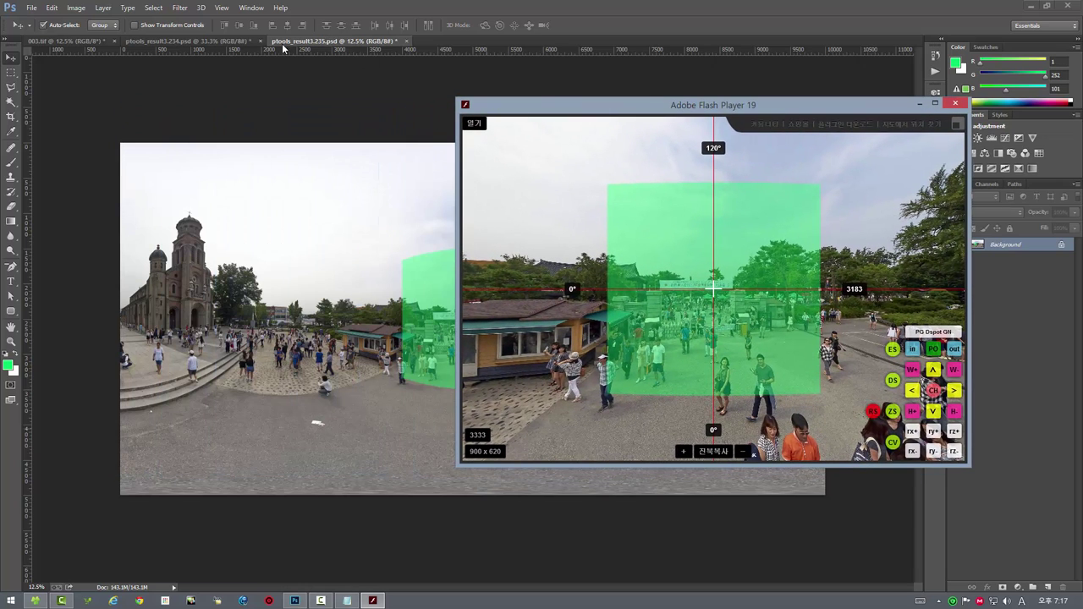
{"action": "left_click", "coordinate": [187, 40]}
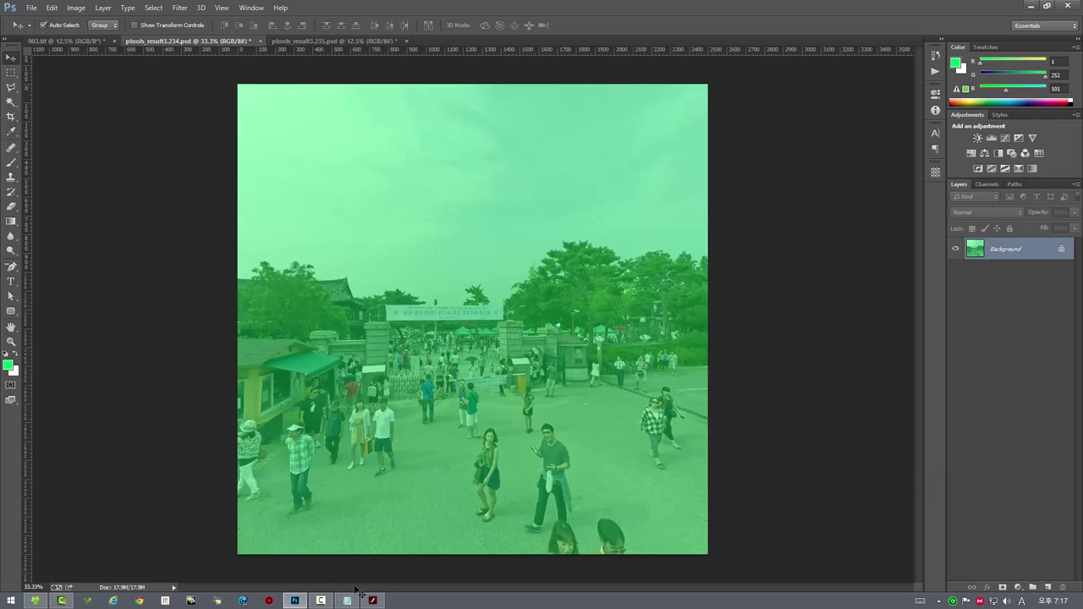
{"action": "left_click", "coordinate": [372, 601]}
{"action": "left_click_drag", "start_coordinate": [600, 109], "coordinate": [572, 126]}
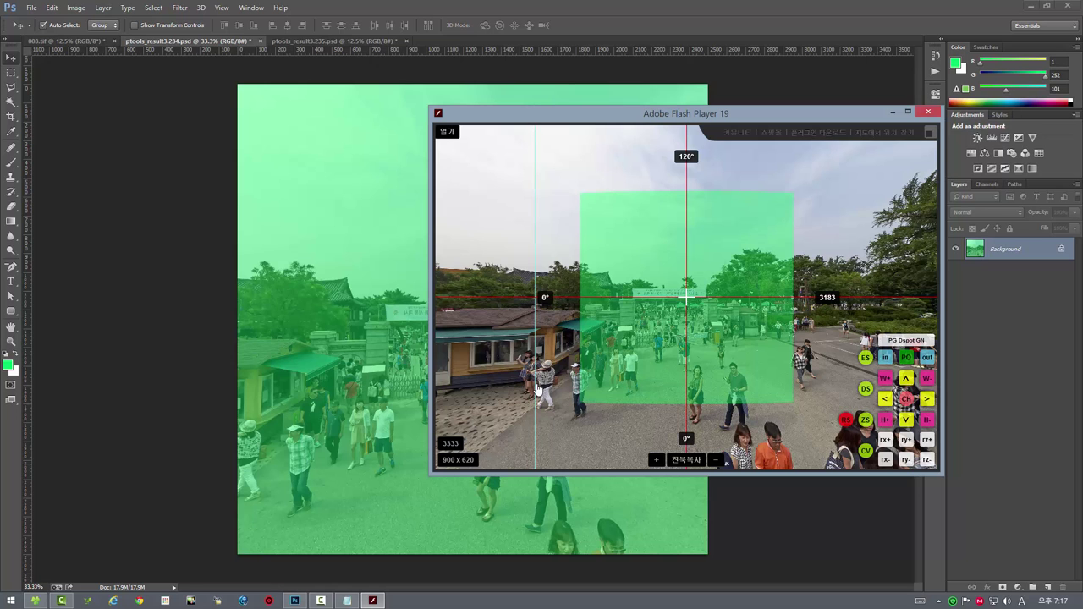
{"action": "left_click_drag", "start_coordinate": [569, 121], "coordinate": [233, 119]}
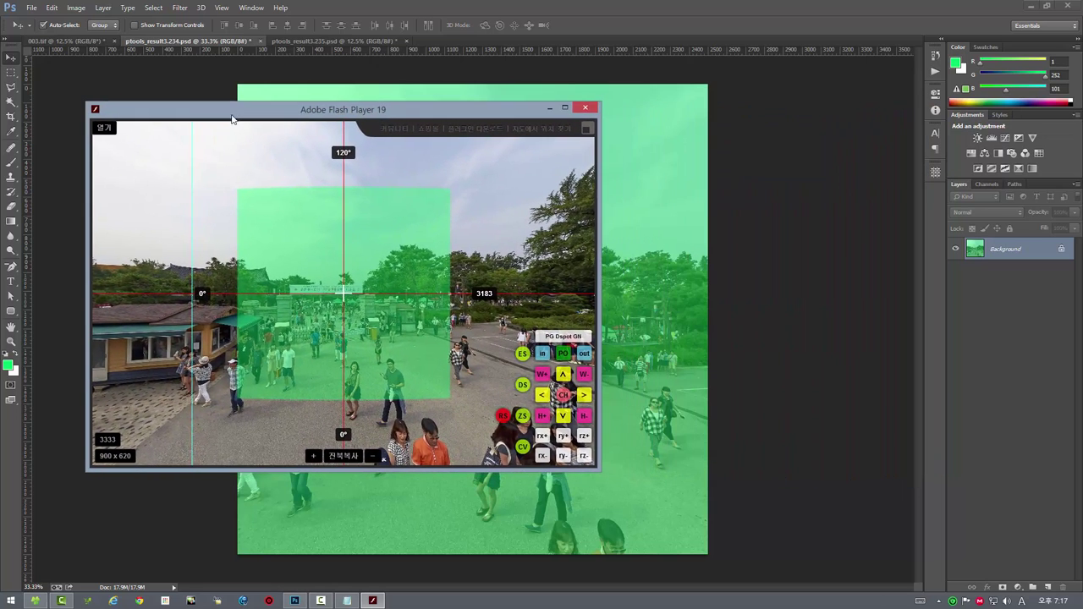
Step: Nudge the guide and center-align the panorama view on the green patch
{"action": "left_click", "coordinate": [488, 317]}
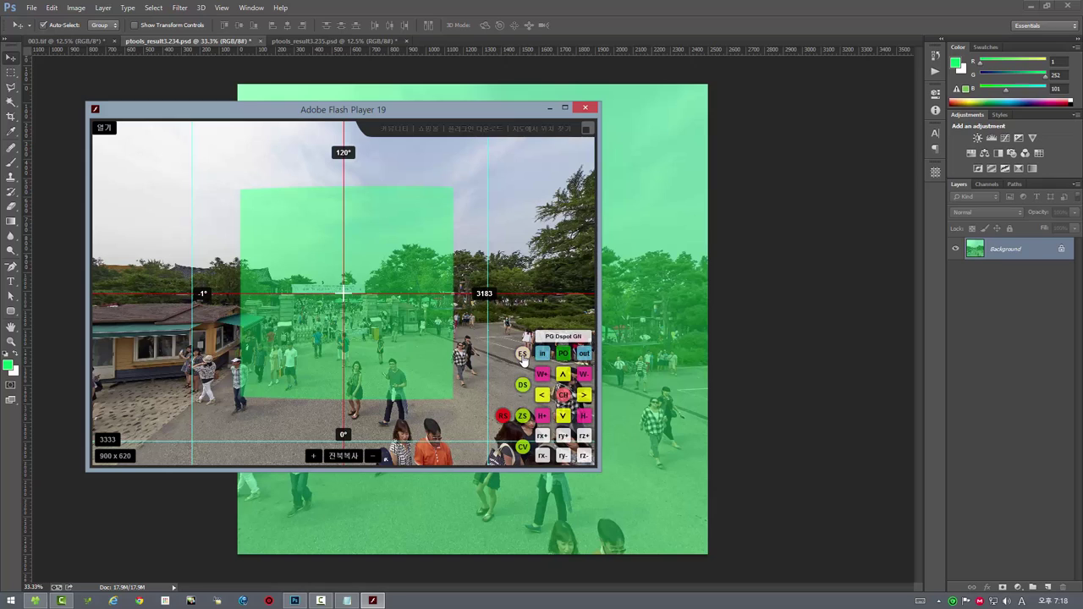
{"action": "right_click", "coordinate": [502, 311]}
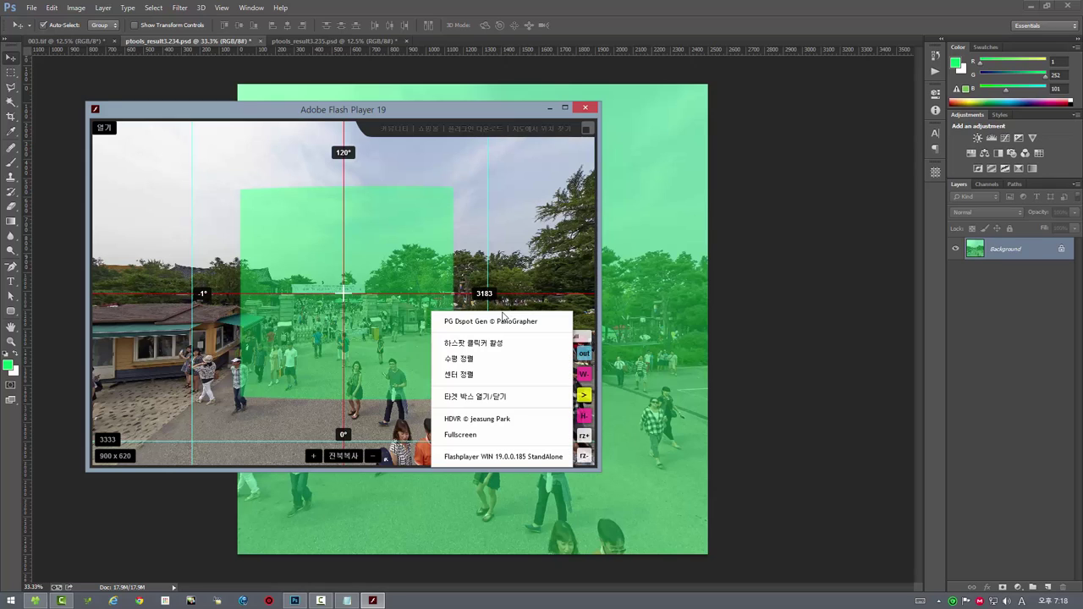
{"action": "left_click", "coordinate": [467, 375]}
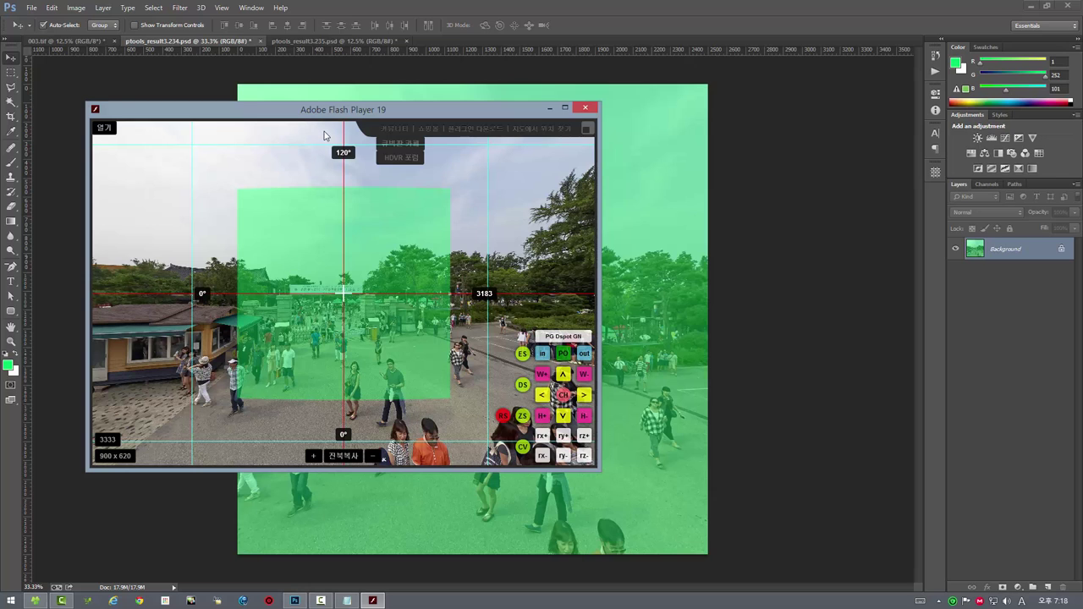
{"action": "left_click_drag", "start_coordinate": [344, 119], "coordinate": [632, 143]}
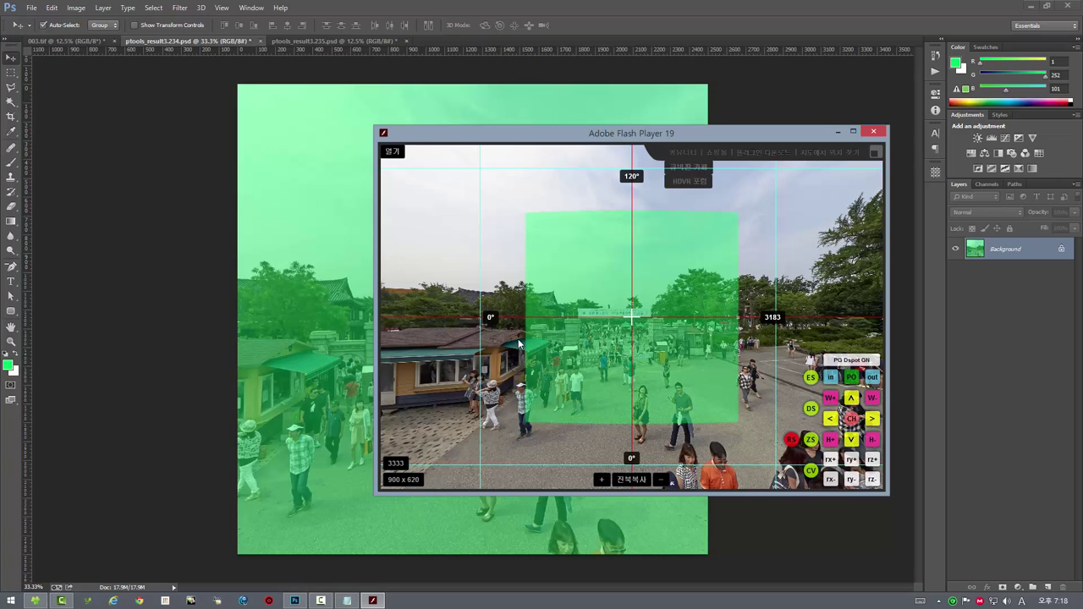
{"action": "left_click_drag", "start_coordinate": [766, 132], "coordinate": [647, 134]}
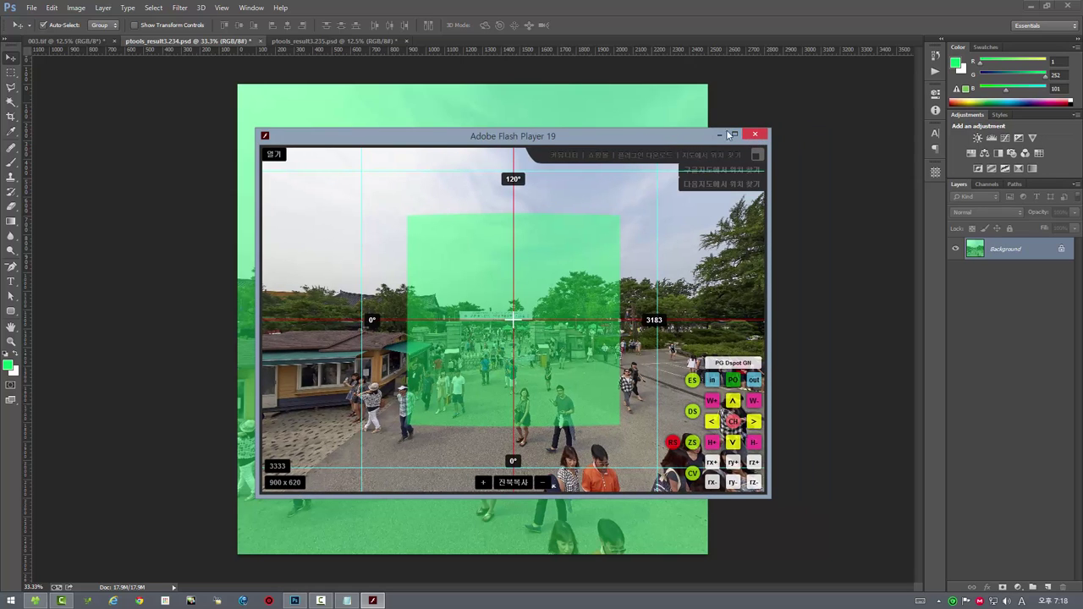
Step: Close the panorama viewer and close ptools_result3.234 without saving
{"action": "left_click", "coordinate": [756, 135]}
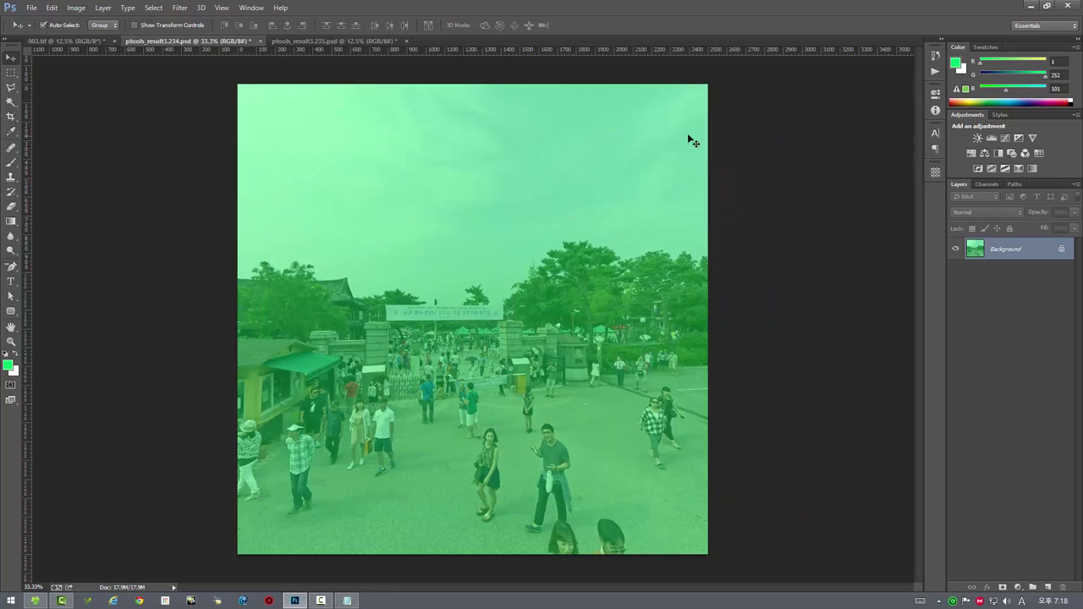
{"action": "left_click", "coordinate": [309, 41]}
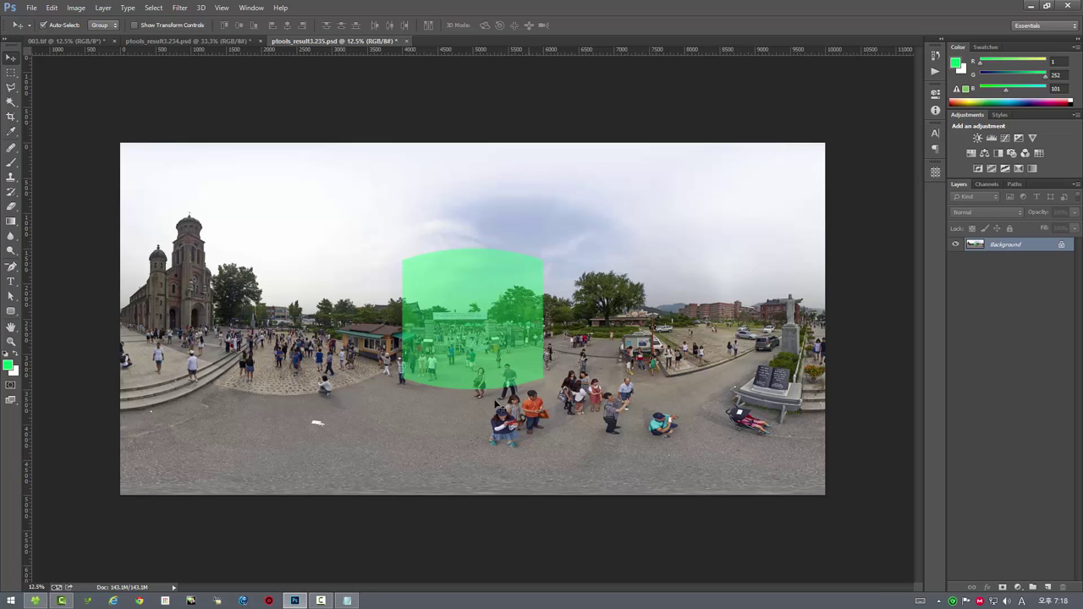
{"action": "left_click", "coordinate": [180, 41]}
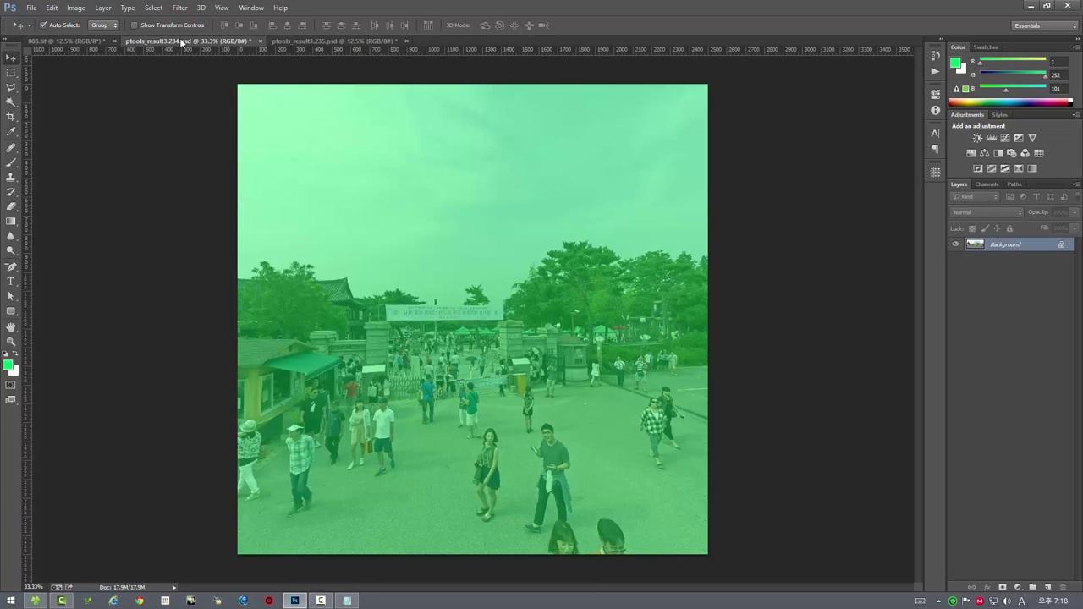
{"action": "left_click", "coordinate": [260, 40]}
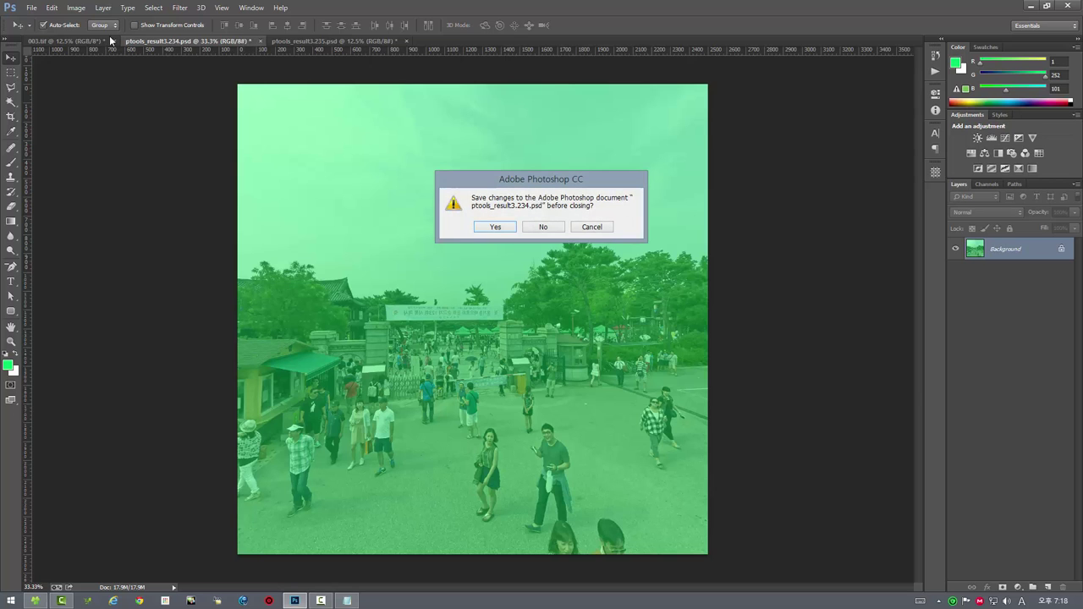
{"action": "left_click", "coordinate": [544, 226]}
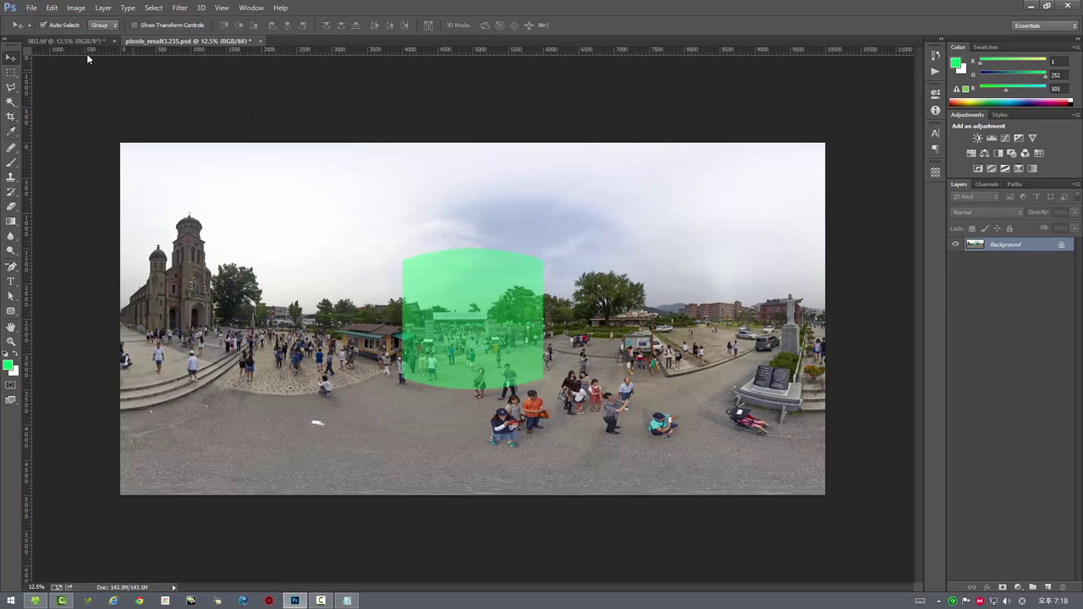
Step: Set Extract stitch options to paste with feather 0, then cancel the extraction
{"action": "left_click", "coordinate": [179, 8]}
{"action": "mouse_move", "coordinate": [203, 255]}
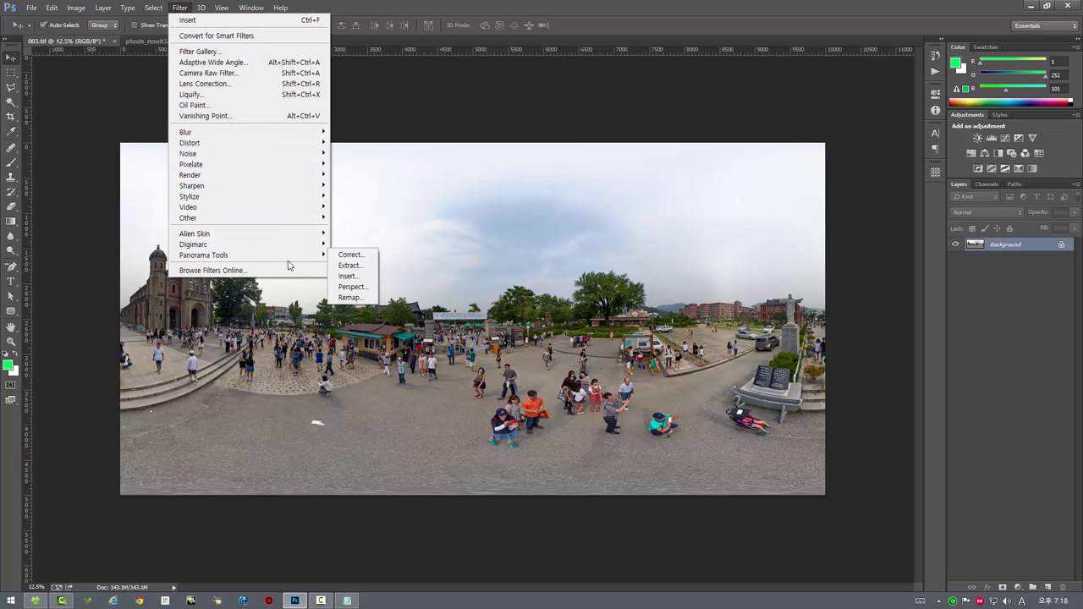
{"action": "left_click", "coordinate": [349, 265]}
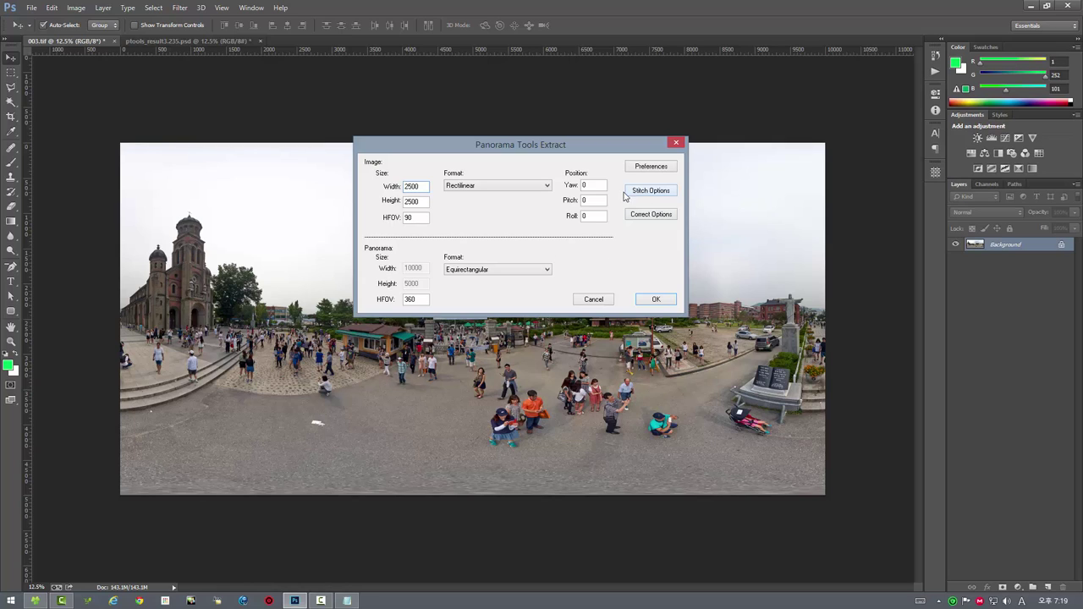
{"action": "left_click", "coordinate": [650, 193]}
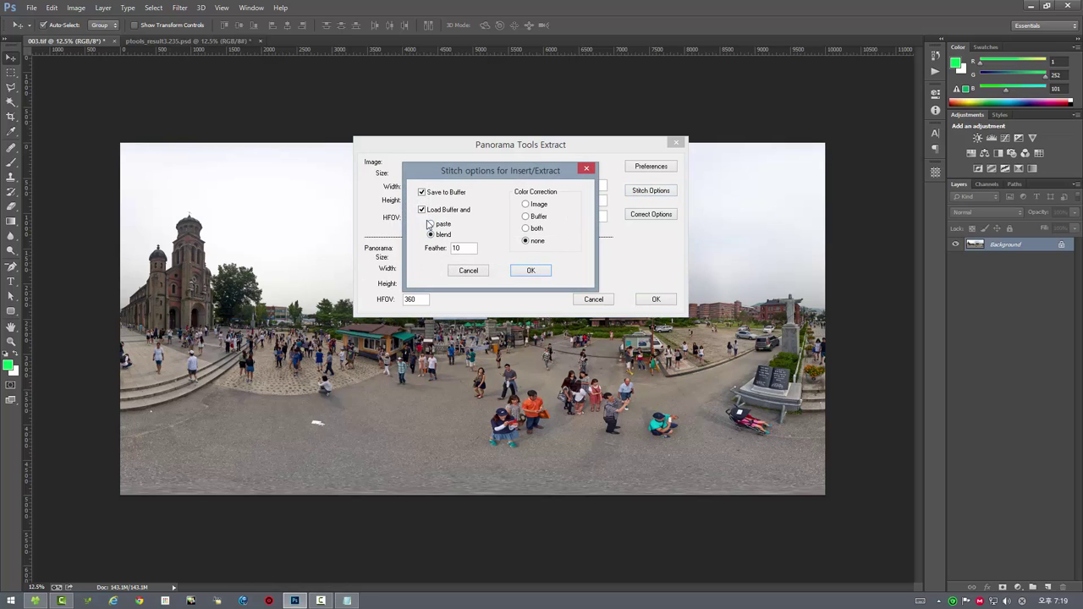
{"action": "left_click", "coordinate": [430, 225]}
{"action": "left_click_drag", "start_coordinate": [462, 250], "coordinate": [429, 252]}
{"action": "type", "text": "0"}
{"action": "left_click", "coordinate": [471, 272]}
{"action": "left_click", "coordinate": [595, 300]}
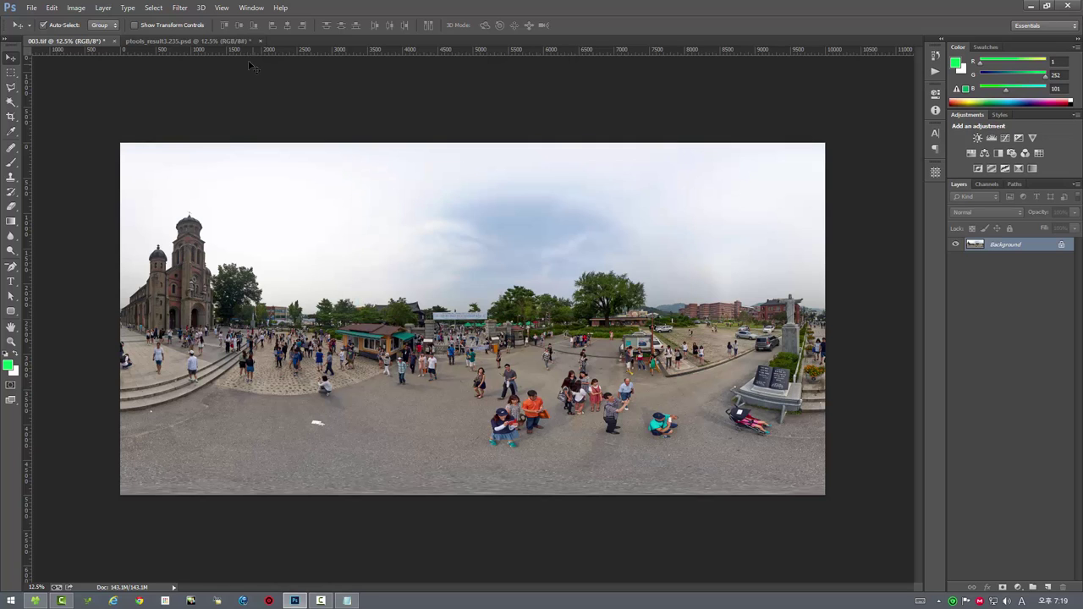
{"action": "left_click", "coordinate": [205, 43]}
{"action": "left_click", "coordinate": [11, 341]}
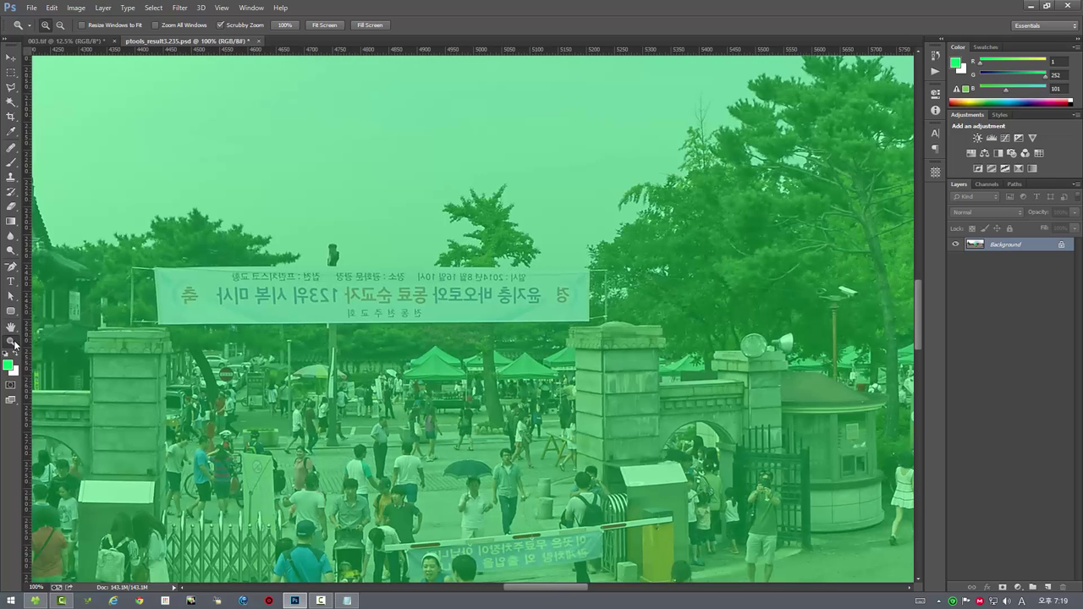
{"action": "double_click", "coordinate": [11, 341]}
{"action": "mouse_move", "coordinate": [587, 311]}
{"action": "left_mouse_down"}
{"action": "mouse_move", "coordinate": [915, 338]}
{"action": "mouse_move", "coordinate": [981, 366]}
{"action": "left_mouse_up"}
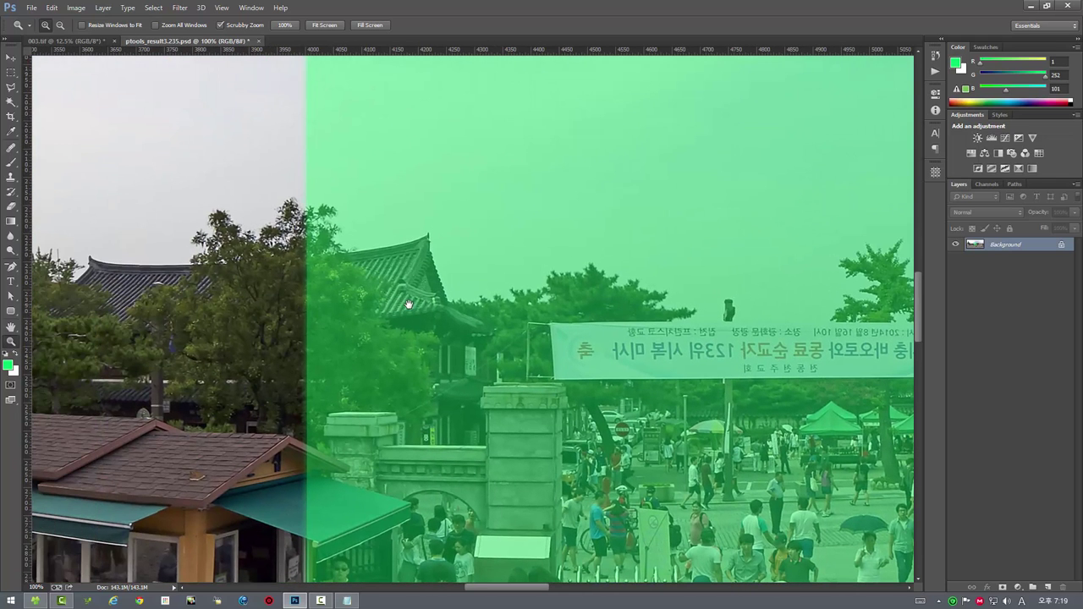
{"action": "left_click", "coordinate": [11, 56]}
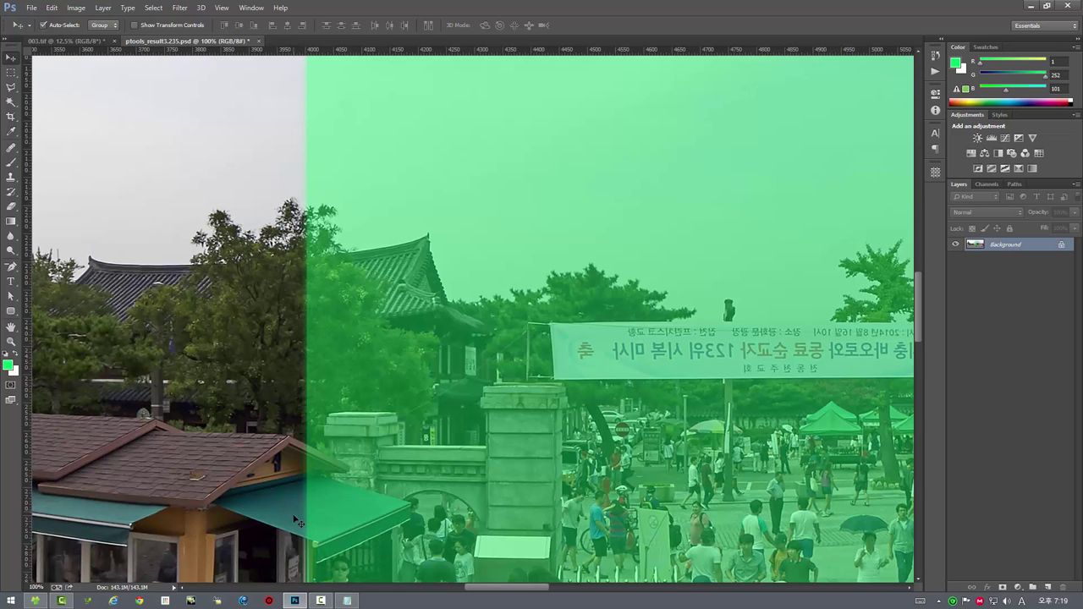
{"action": "left_click_drag", "start_coordinate": [305, 498], "coordinate": [289, 347]}
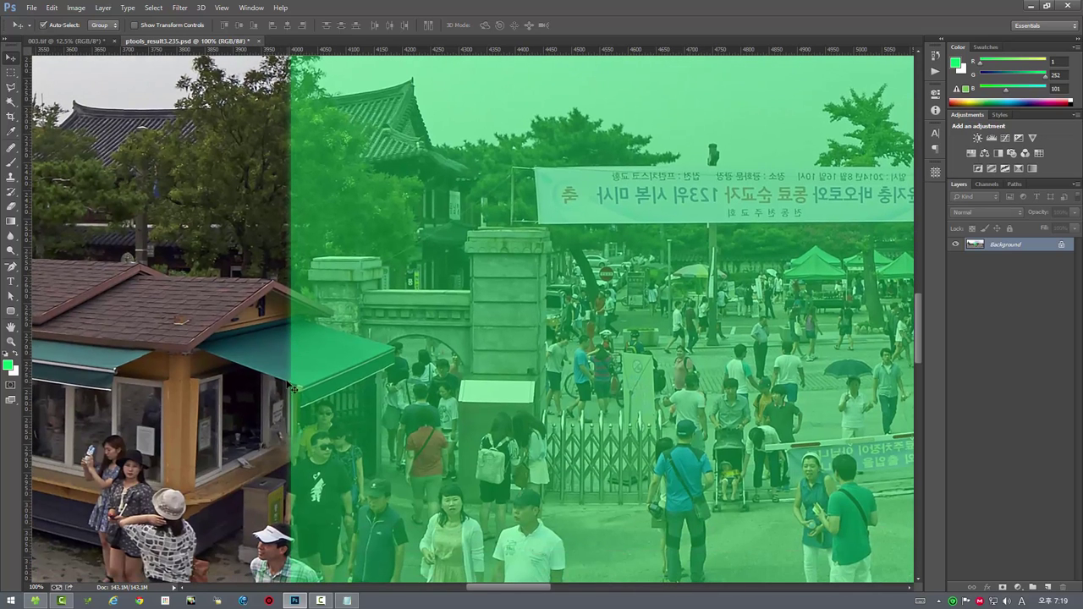
{"action": "left_click_drag", "start_coordinate": [402, 432], "coordinate": [296, 237]}
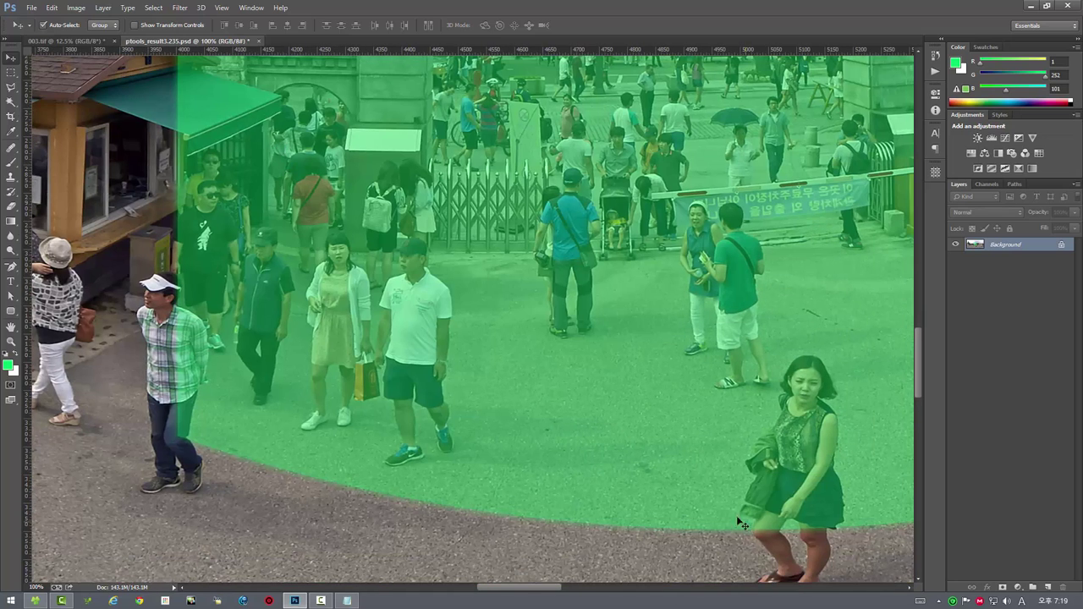
{"action": "scroll", "coordinate": [440, 237], "scroll_direction": "up", "scroll_amount": 5}
{"action": "scroll", "coordinate": [440, 237], "scroll_direction": "up", "scroll_amount": 4}
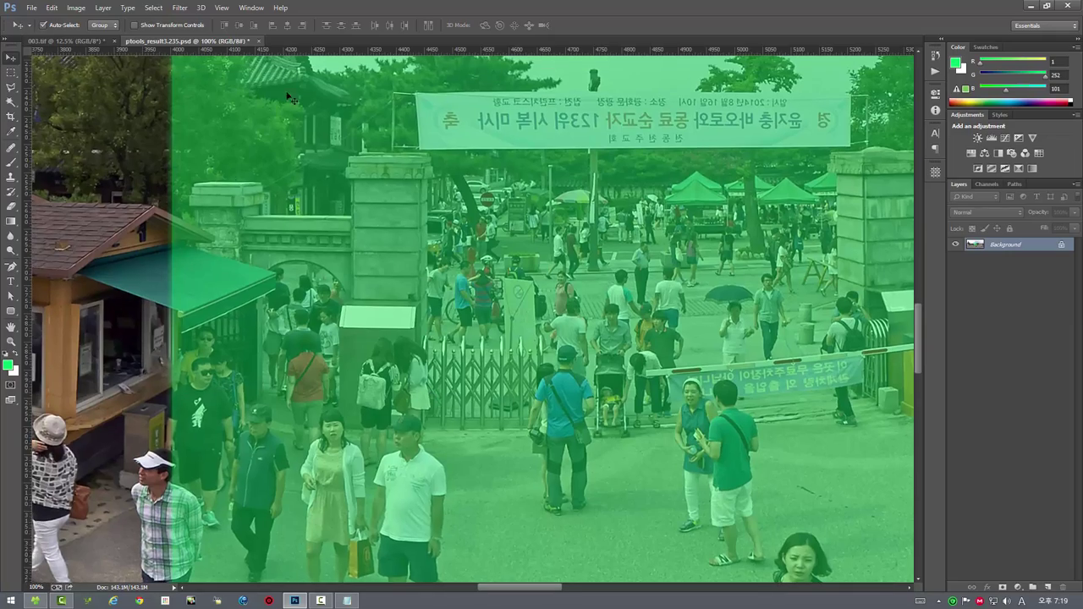
{"action": "scroll", "coordinate": [334, 230], "scroll_direction": "down", "scroll_amount": 2}
{"action": "scroll", "coordinate": [334, 230], "scroll_direction": "down", "scroll_amount": 2}
{"action": "scroll", "coordinate": [334, 230], "scroll_direction": "down", "scroll_amount": 2}
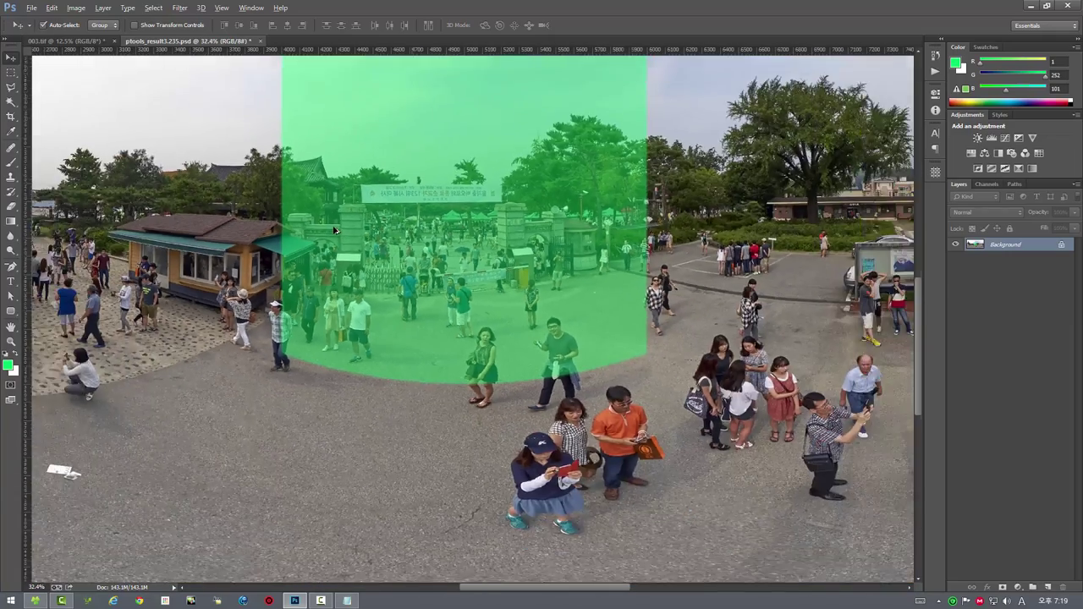
{"action": "scroll", "coordinate": [334, 230], "scroll_direction": "down", "scroll_amount": 2}
{"action": "scroll", "coordinate": [334, 230], "scroll_direction": "down", "scroll_amount": 1}
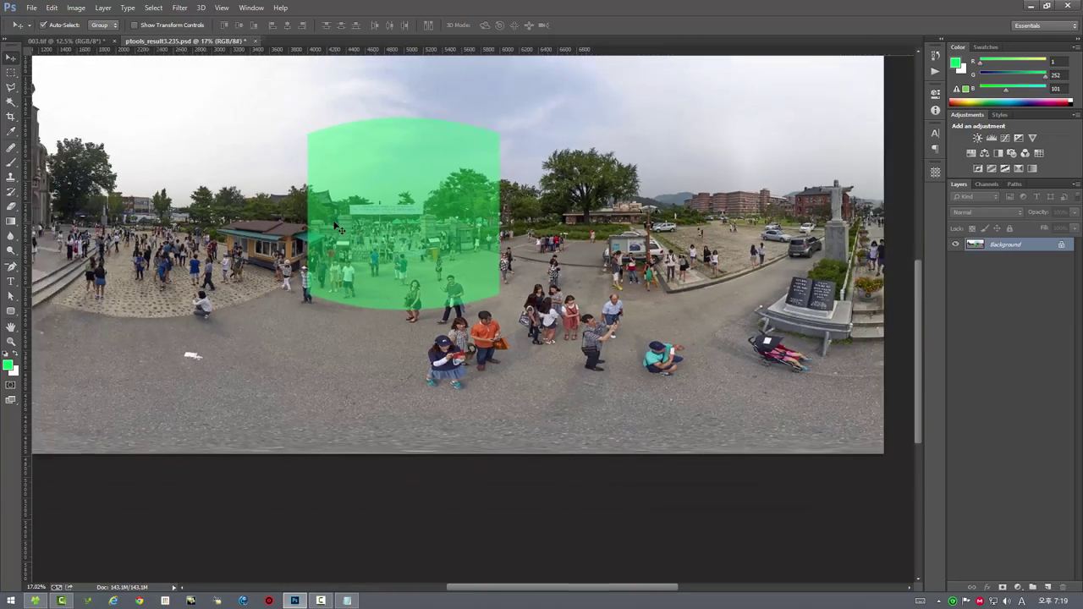
{"action": "scroll", "coordinate": [334, 230], "scroll_direction": "down", "scroll_amount": 1}
Step: Extract a paste-stitched 2500×2500 rectilinear 90° gate view from 003.tif as ptools_result3.236.psd
{"action": "left_click", "coordinate": [71, 41]}
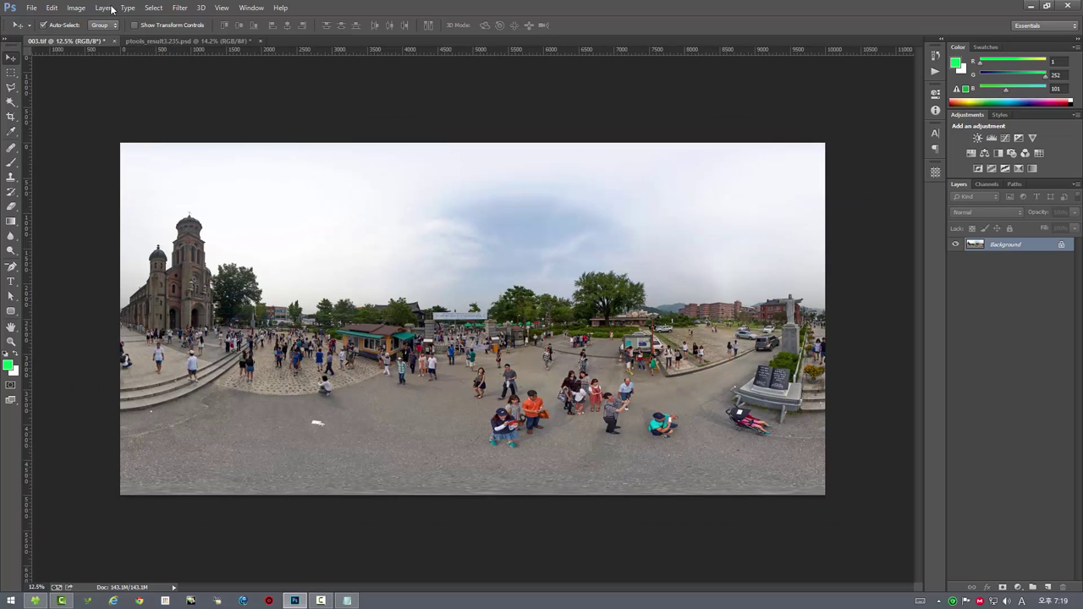
{"action": "left_click", "coordinate": [173, 9]}
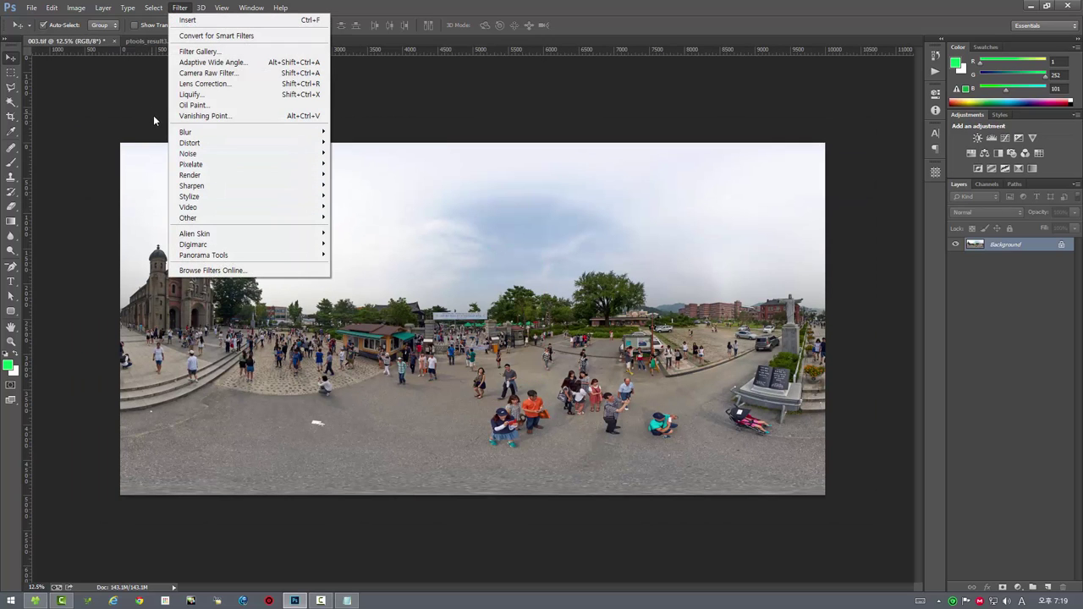
{"action": "mouse_move", "coordinate": [245, 255]}
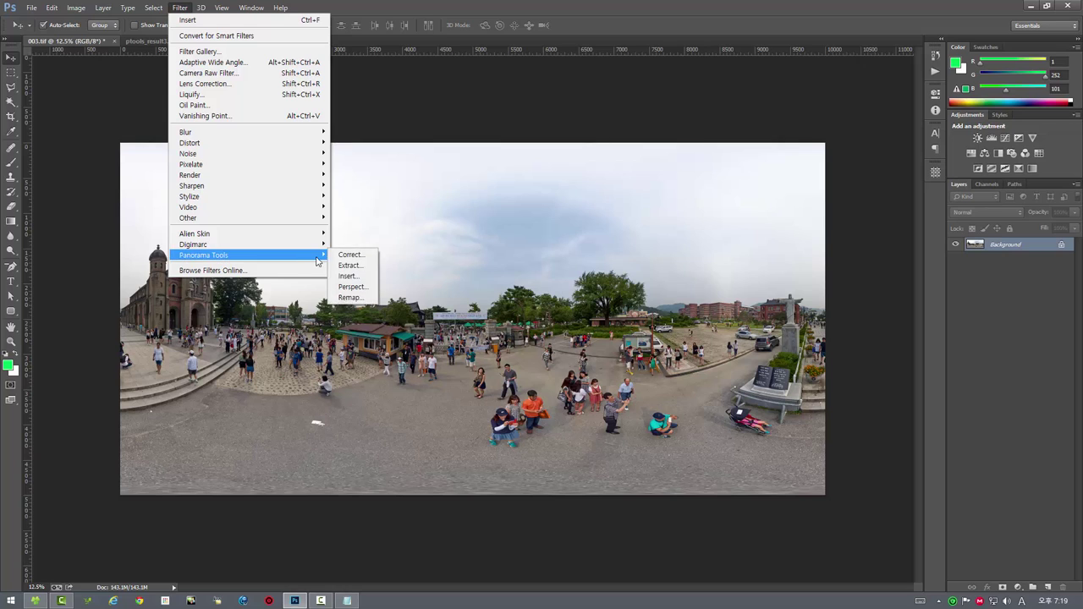
{"action": "left_click", "coordinate": [352, 266]}
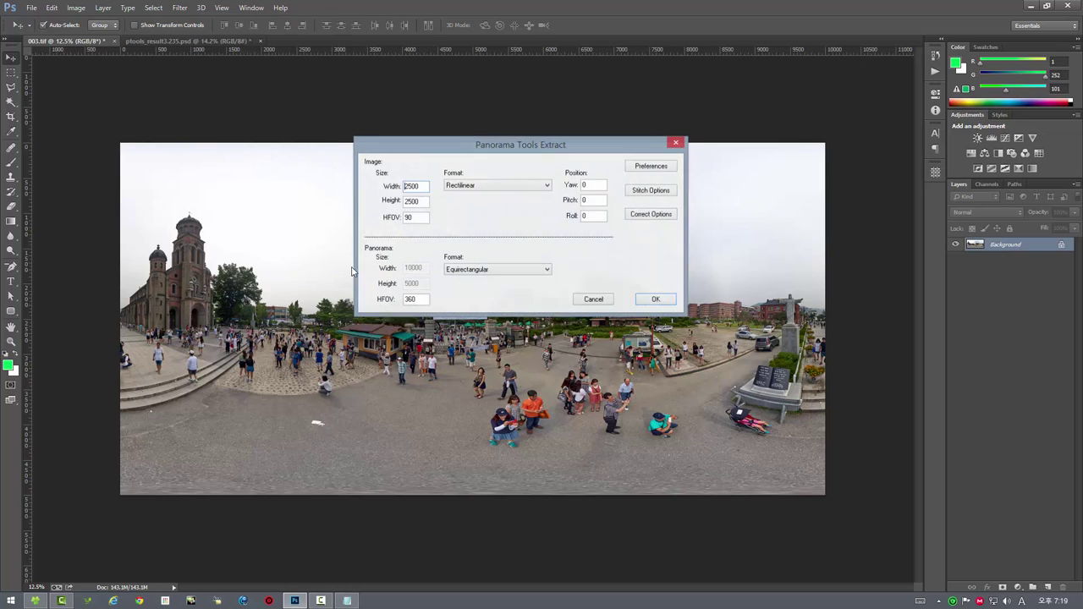
{"action": "left_click", "coordinate": [652, 193]}
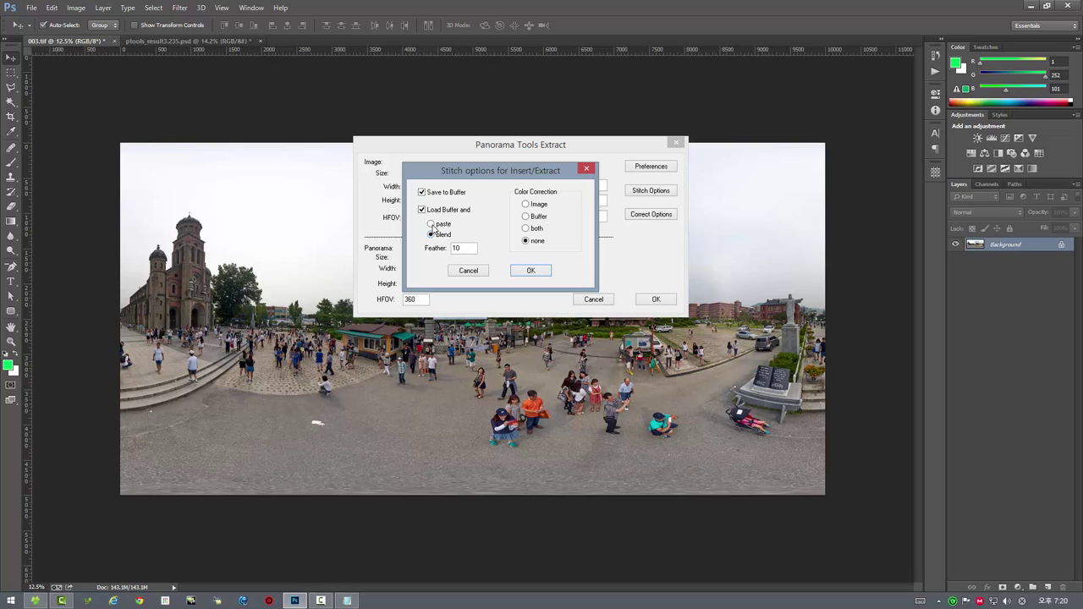
{"action": "left_click", "coordinate": [432, 223]}
{"action": "left_click_drag", "start_coordinate": [462, 251], "coordinate": [426, 248]}
{"action": "left_click", "coordinate": [532, 270]}
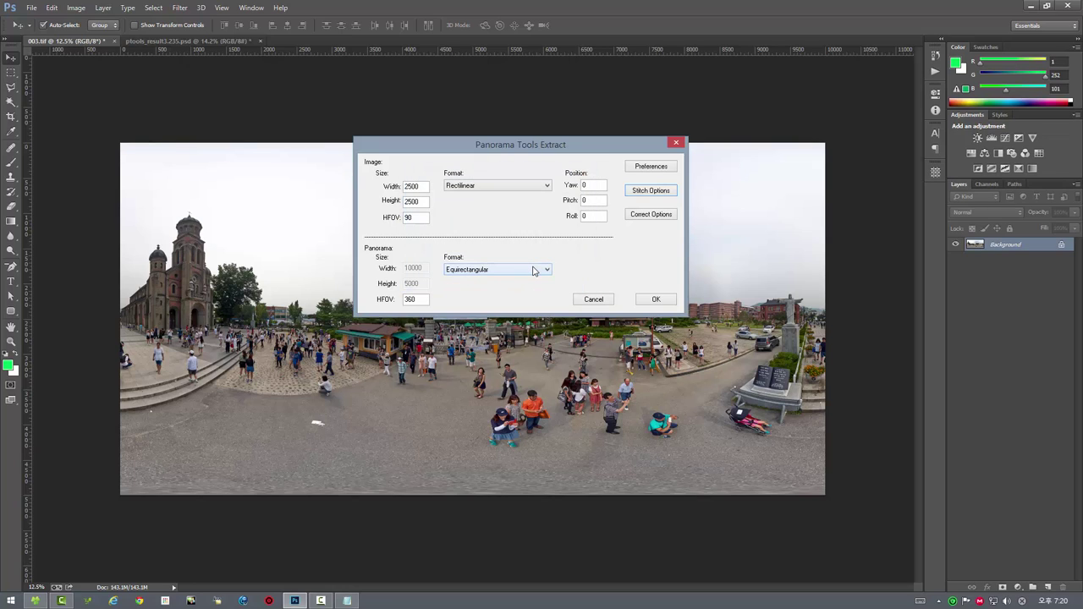
{"action": "left_click", "coordinate": [656, 300]}
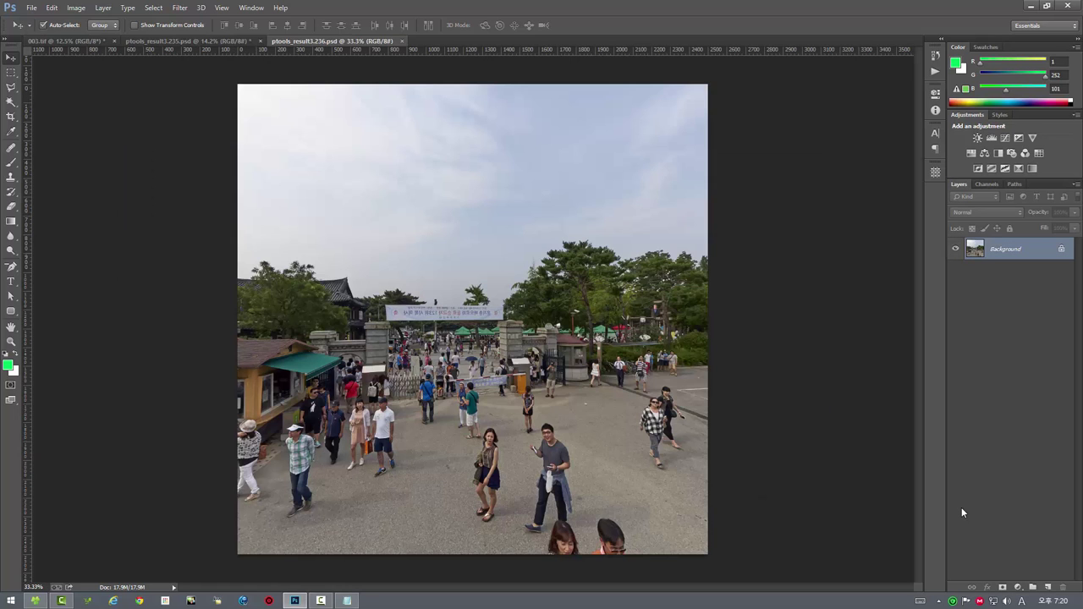
Step: Fill a new layer with green at about 49% opacity and merge it onto the Background
{"action": "left_click", "coordinate": [1048, 587]}
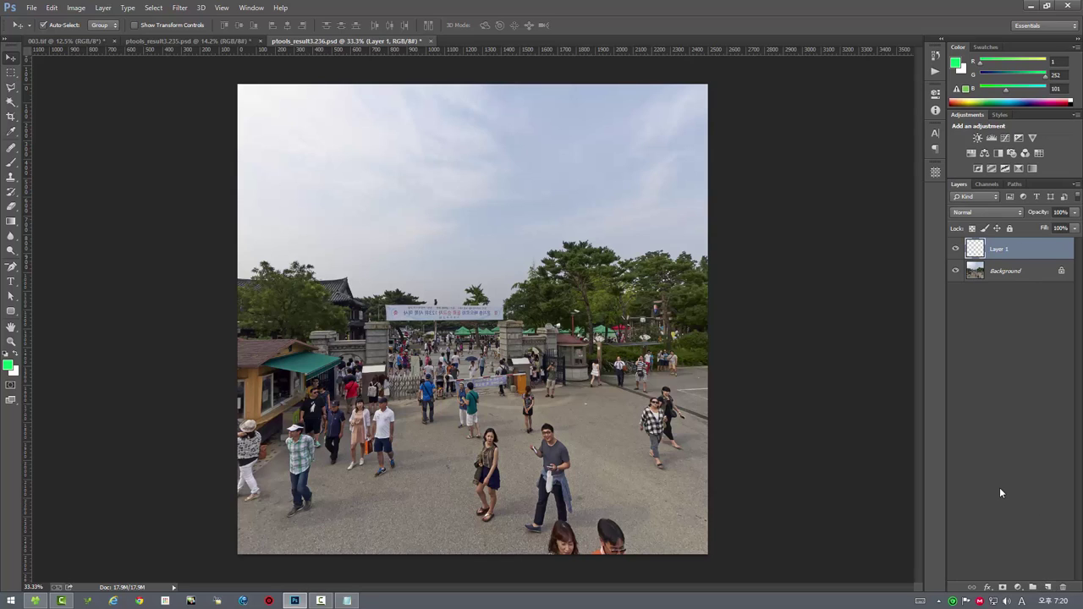
{"action": "key", "text": "alt+BackSpace"}
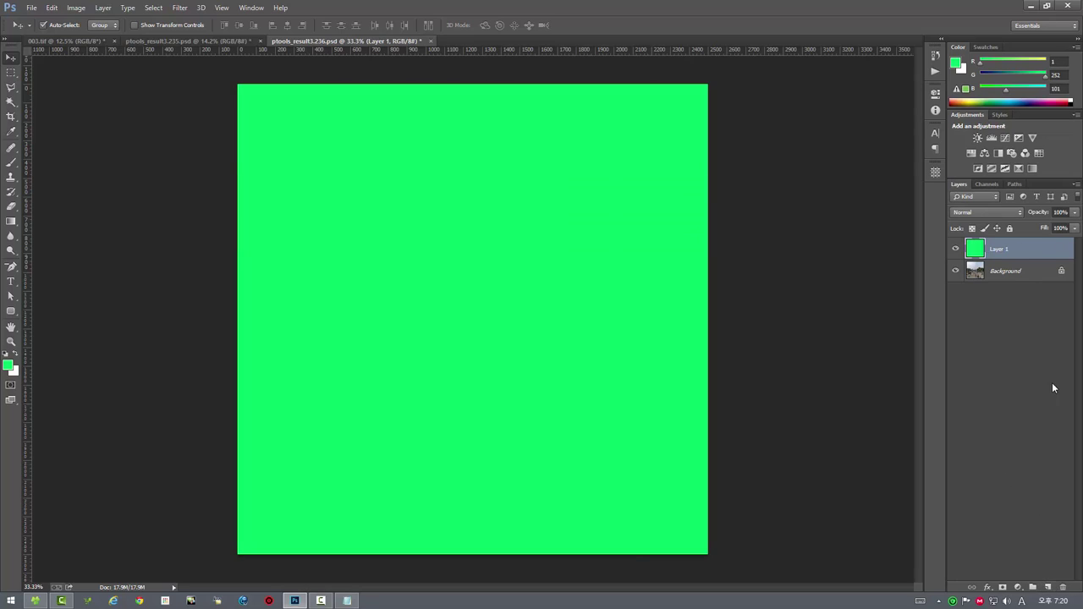
{"action": "left_click", "coordinate": [1073, 211]}
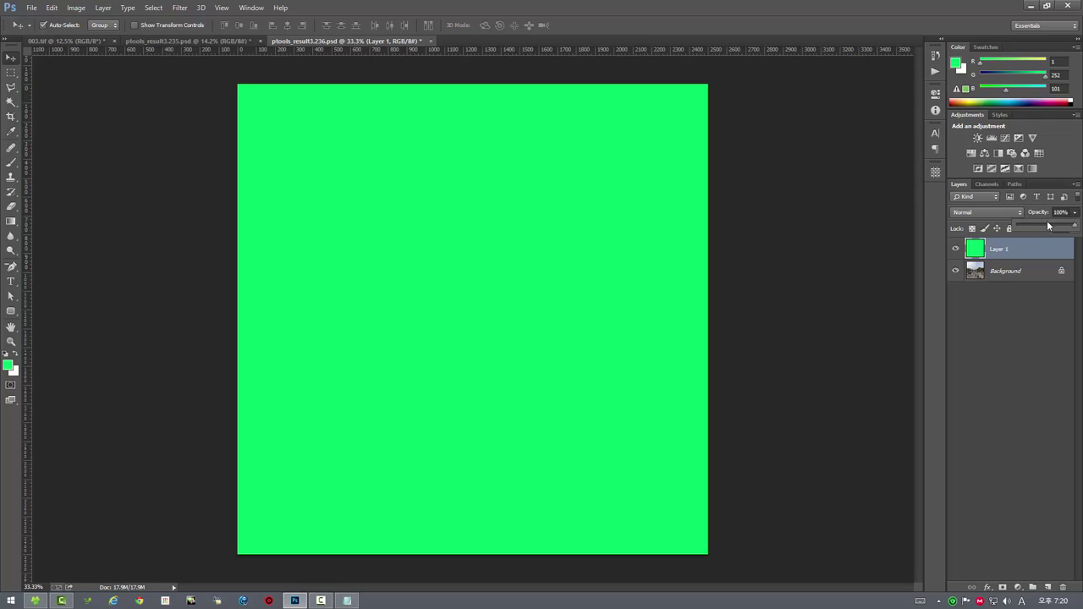
{"action": "left_click", "coordinate": [1046, 231]}
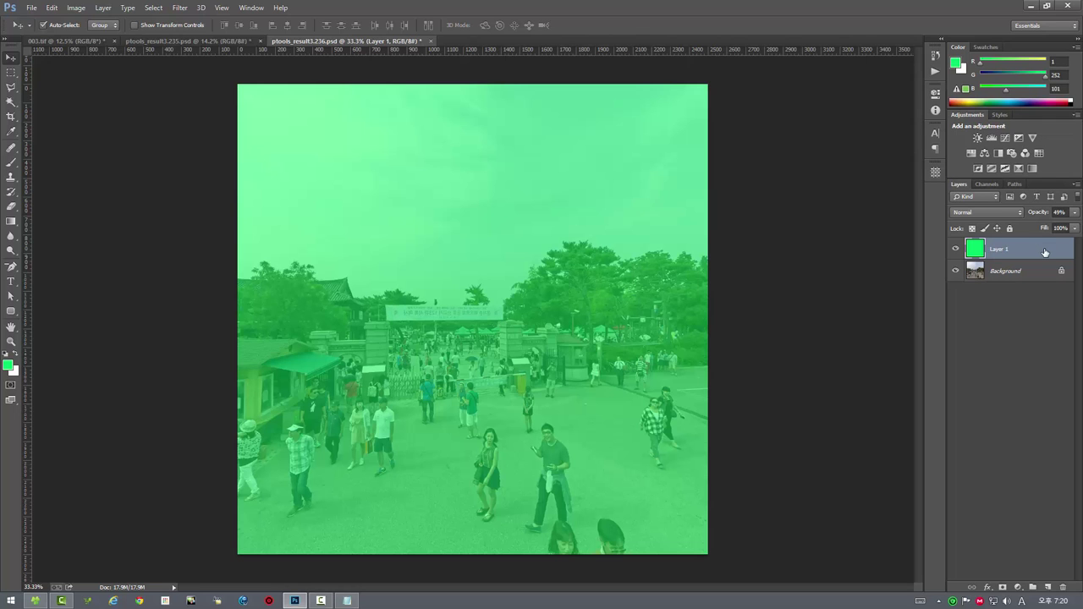
{"action": "key", "text": "ctrl+e"}
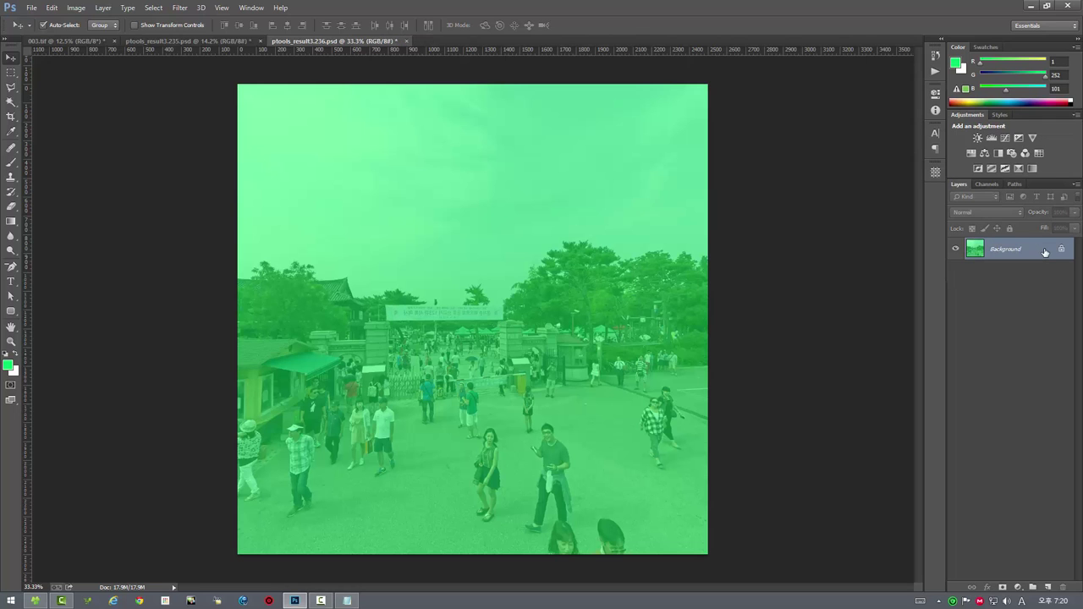
{"action": "left_click", "coordinate": [180, 8]}
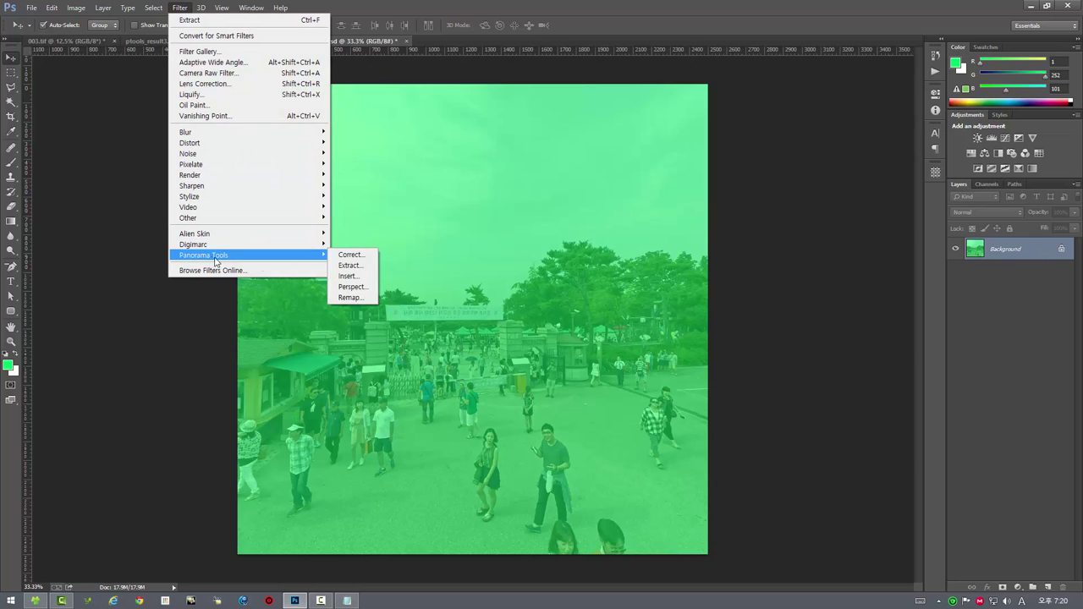
{"action": "mouse_move", "coordinate": [204, 255]}
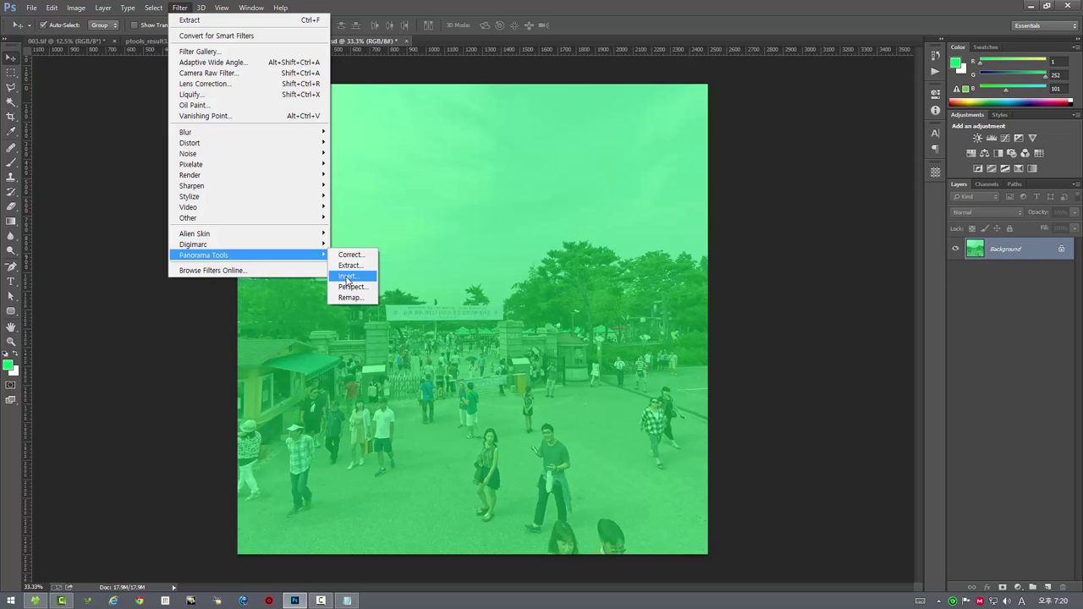
Step: Insert the tinted view into the 10000×5000 360° equirectangular panorama as ptools_result3.237.psd
{"action": "left_click", "coordinate": [347, 276]}
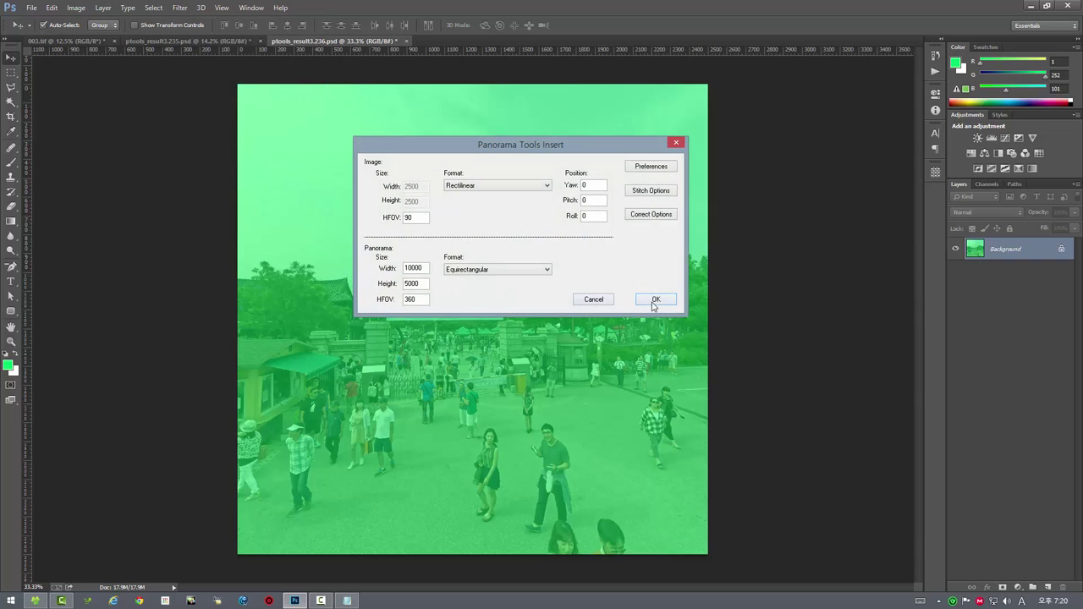
{"action": "left_click", "coordinate": [656, 299]}
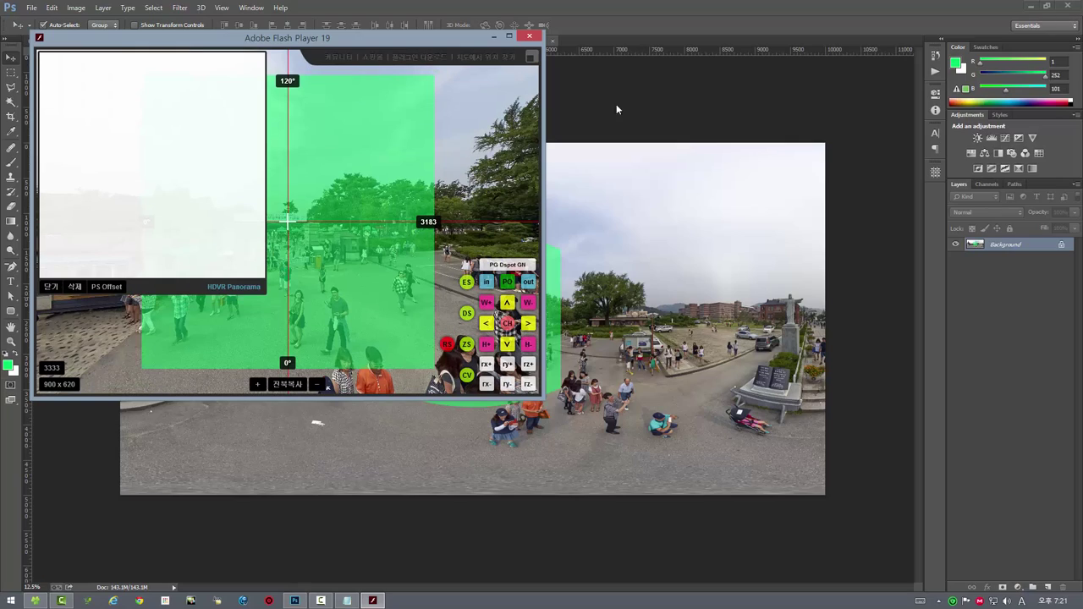
Step: Window the panorama viewer, dismiss its overlay and place it beside ptools_result3.236
{"action": "left_click", "coordinate": [1071, 10]}
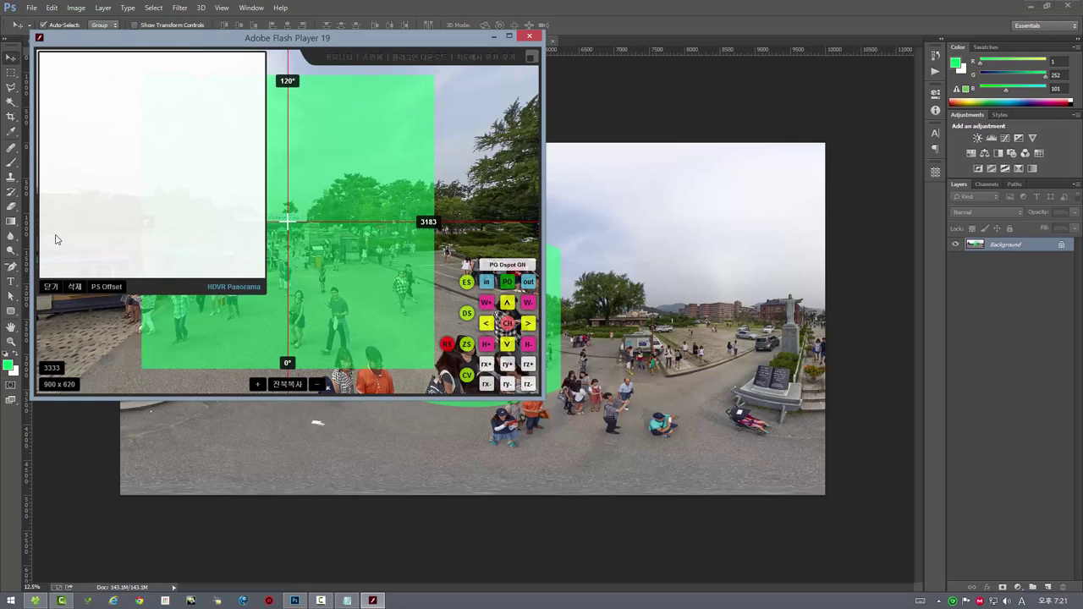
{"action": "left_click", "coordinate": [50, 286]}
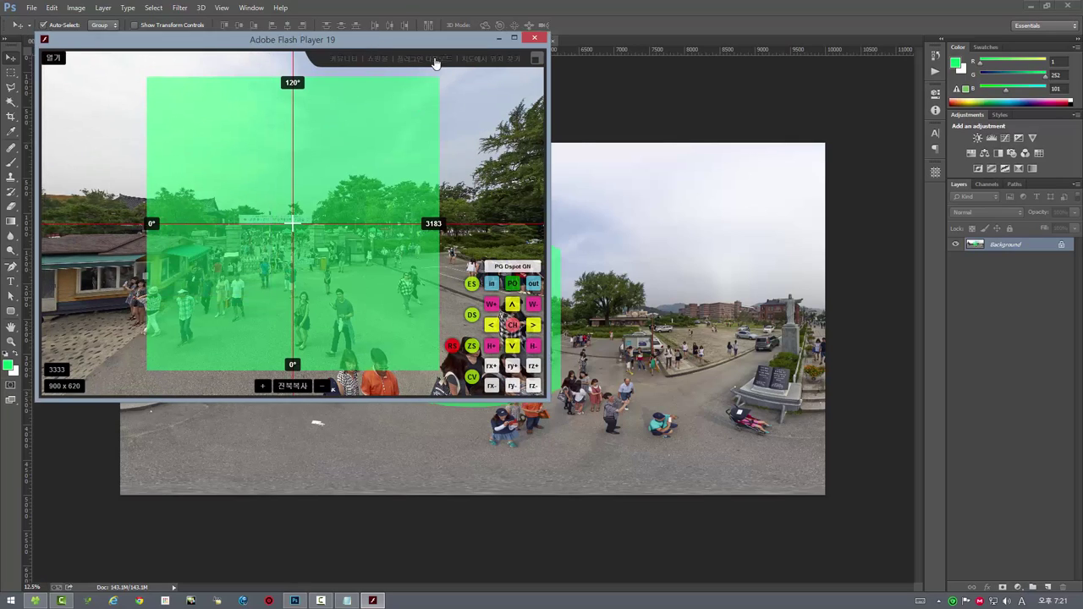
{"action": "left_click_drag", "start_coordinate": [376, 43], "coordinate": [797, 137]}
{"action": "left_click", "coordinate": [326, 39]}
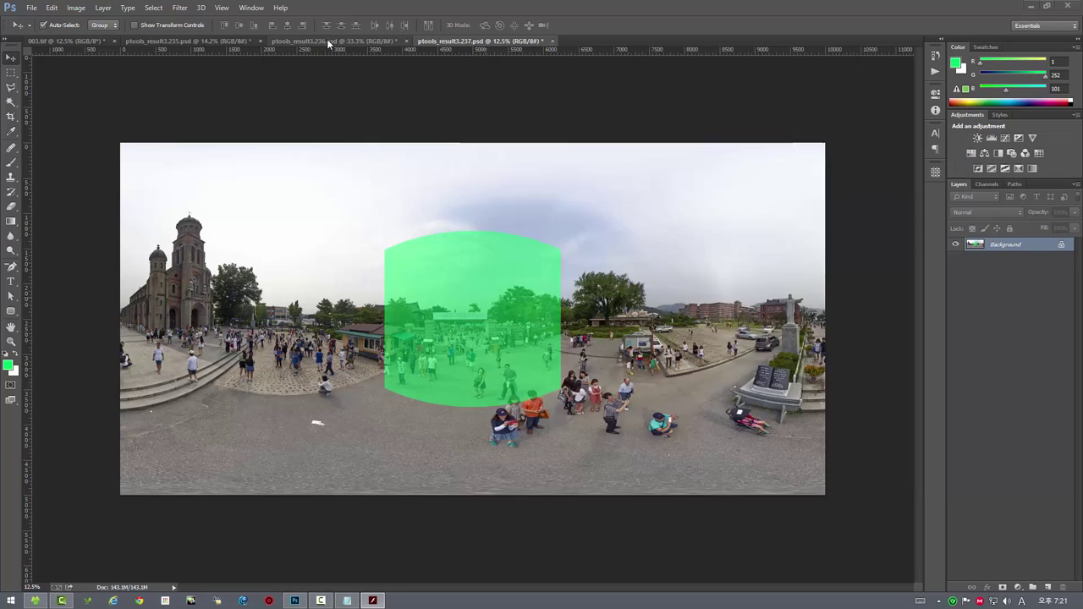
{"action": "left_click", "coordinate": [326, 40]}
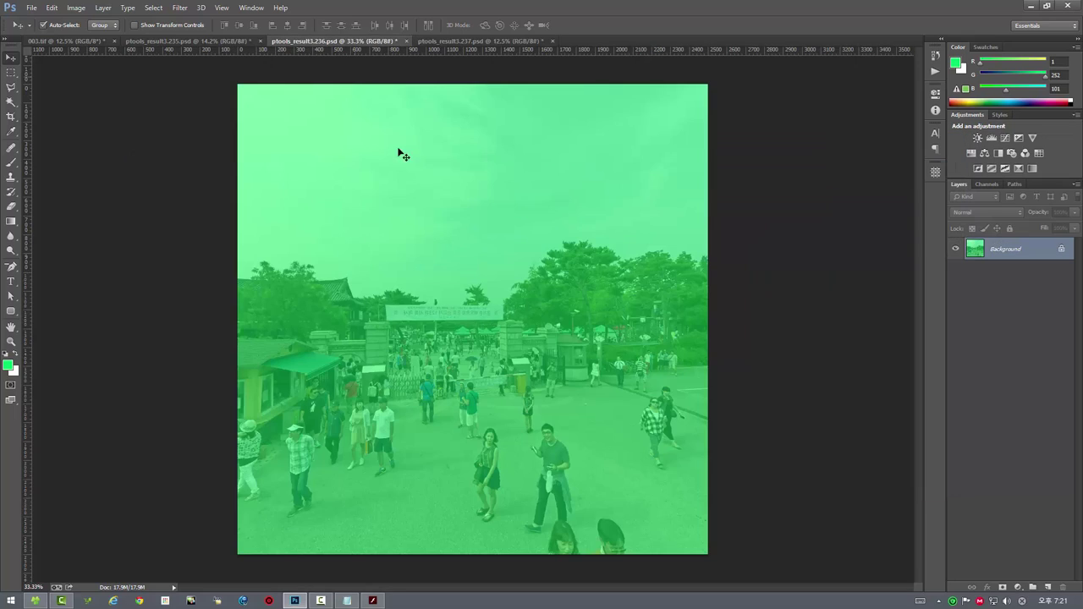
{"action": "left_click", "coordinate": [372, 600]}
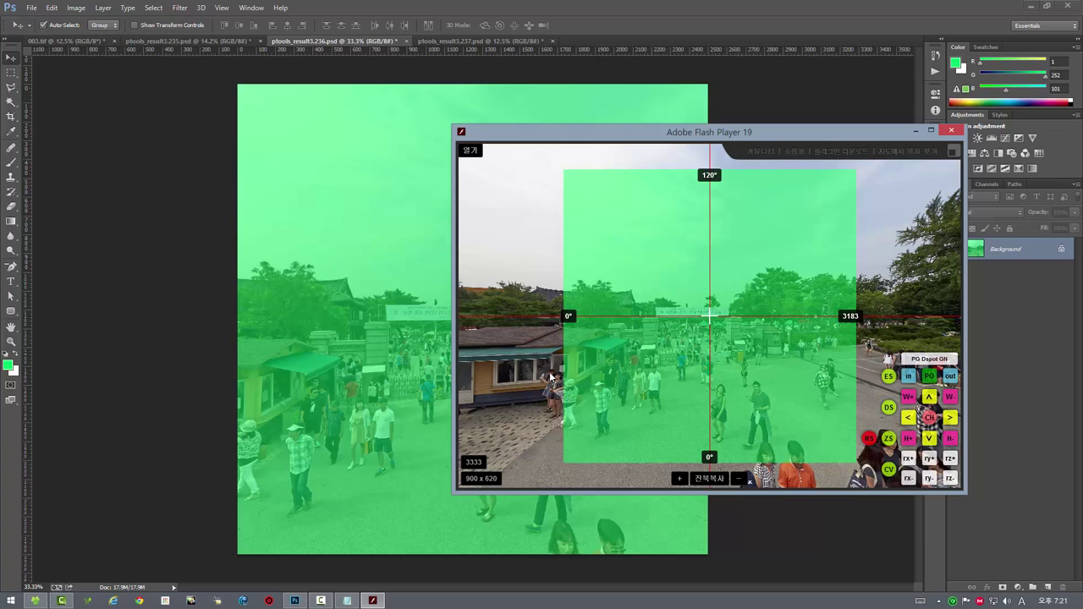
Step: Zoom and tilt the viewer so the green patch sits level and rectangular
{"action": "scroll", "coordinate": [568, 377], "scroll_direction": "up", "scroll_amount": 3}
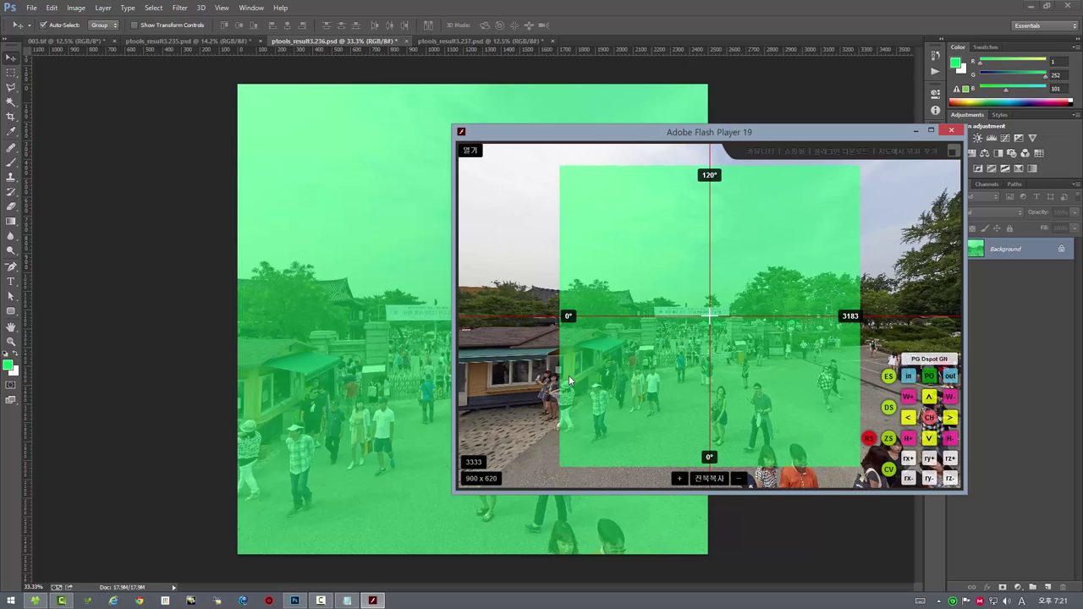
{"action": "left_click_drag", "start_coordinate": [538, 409], "coordinate": [218, 482]}
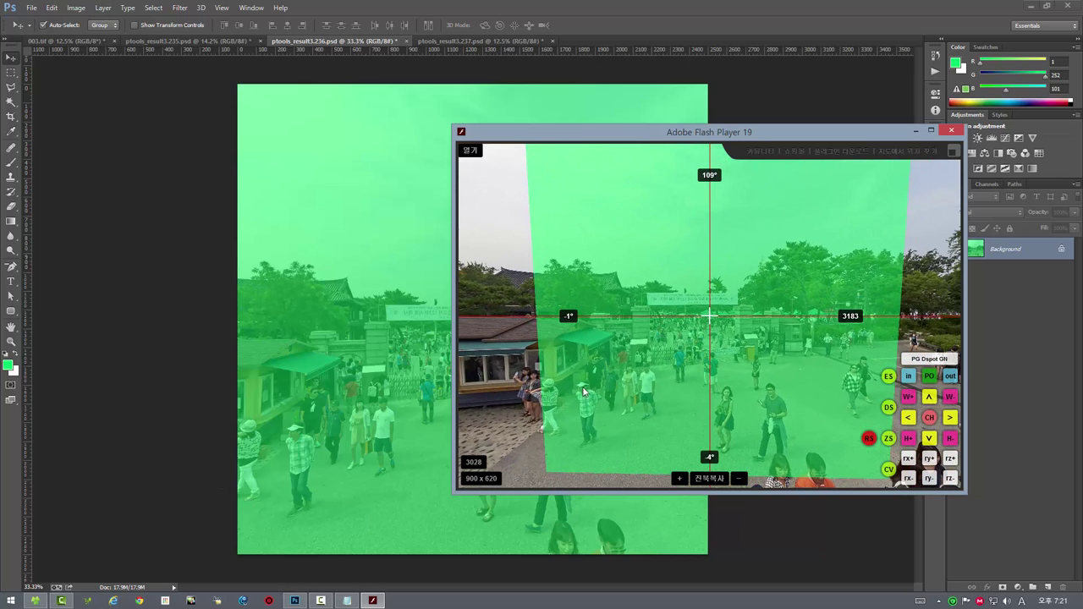
{"action": "left_click_drag", "start_coordinate": [583, 391], "coordinate": [568, 412]}
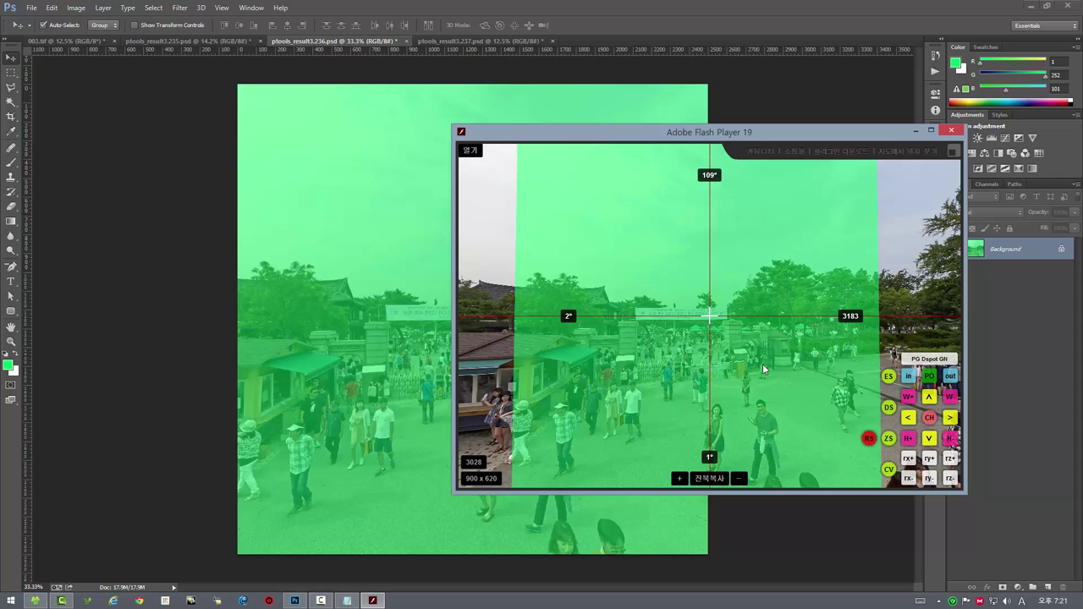
{"action": "left_click_drag", "start_coordinate": [628, 135], "coordinate": [247, 132]}
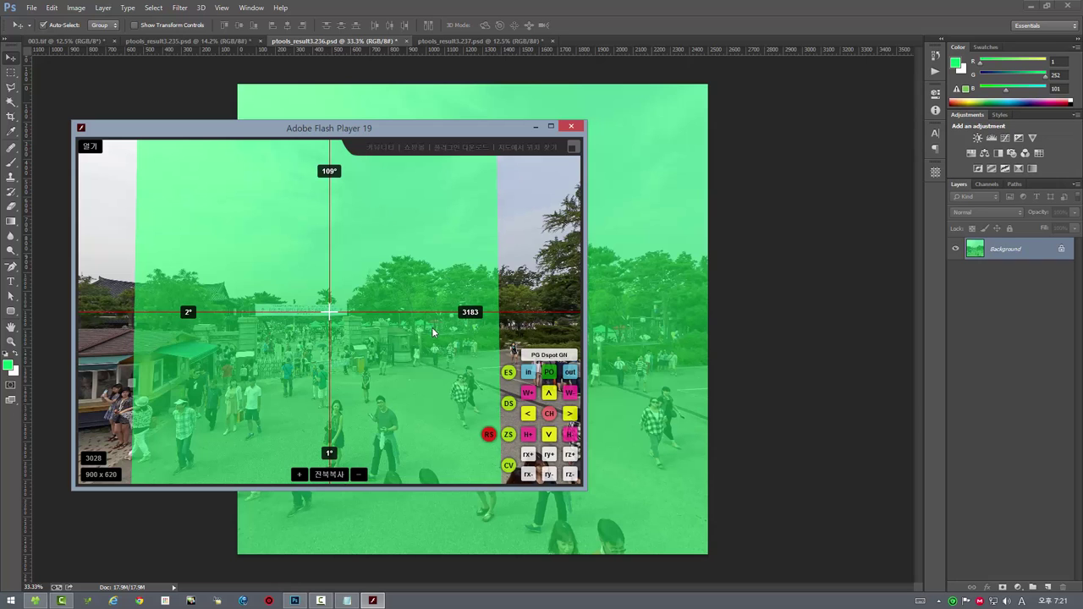
{"action": "left_click_drag", "start_coordinate": [432, 332], "coordinate": [437, 327]}
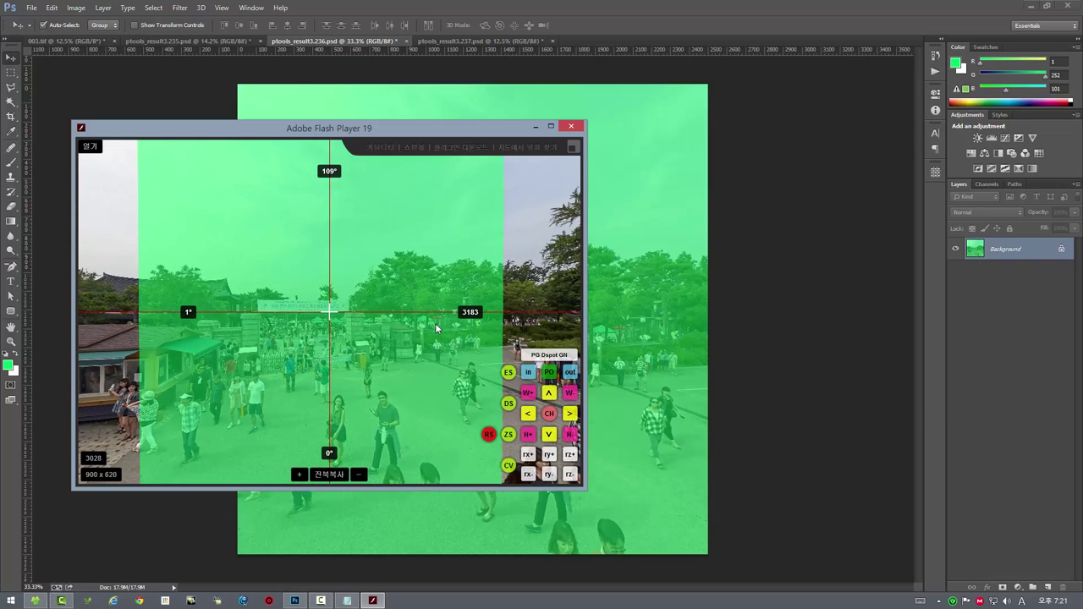
Step: Close the viewer, move ptools_result3.237 ahead of ptools_result3.236, and show ptools_result3.235
{"action": "left_click", "coordinate": [572, 128]}
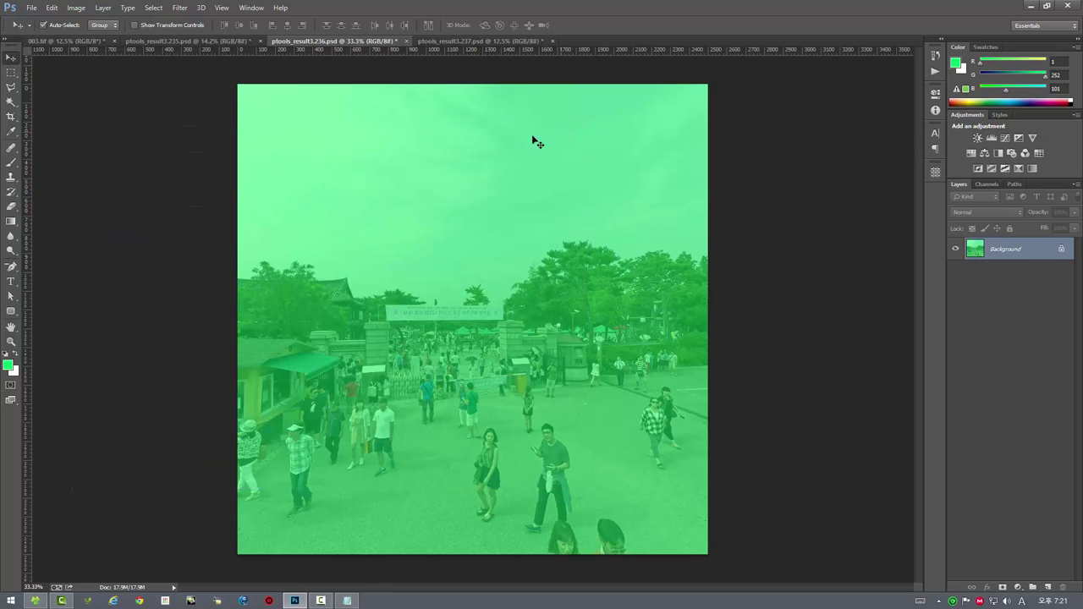
{"action": "left_click", "coordinate": [157, 42]}
{"action": "left_click", "coordinate": [321, 42]}
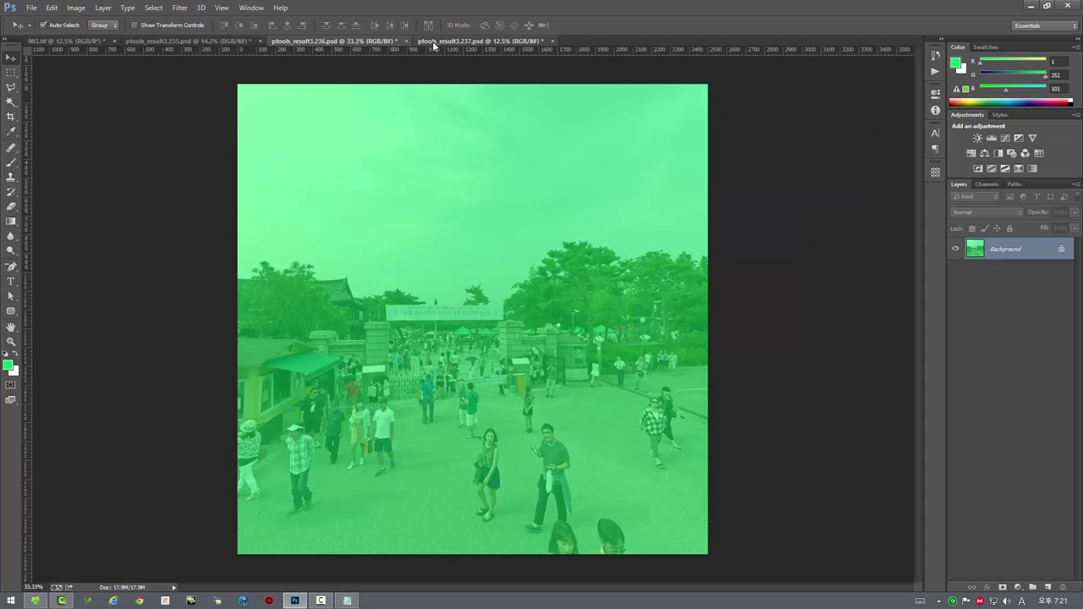
{"action": "left_click_drag", "start_coordinate": [457, 40], "coordinate": [291, 46]}
{"action": "left_click", "coordinate": [200, 44]}
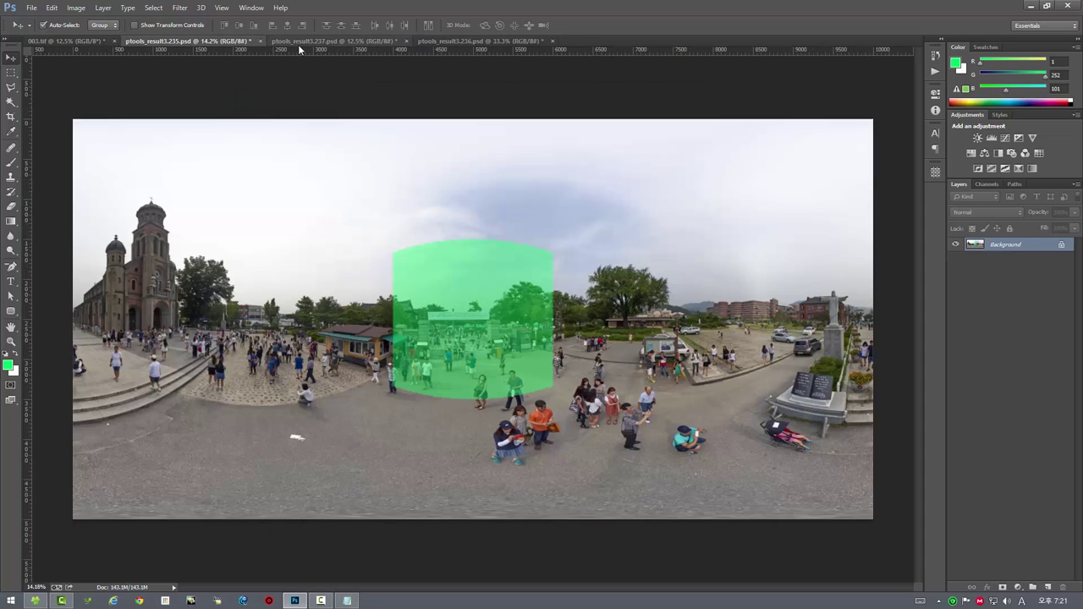
{"action": "left_click", "coordinate": [299, 44]}
Step: Open the Panorama Tools Extract stitch options, then cancel without changing anything
{"action": "left_click", "coordinate": [178, 8]}
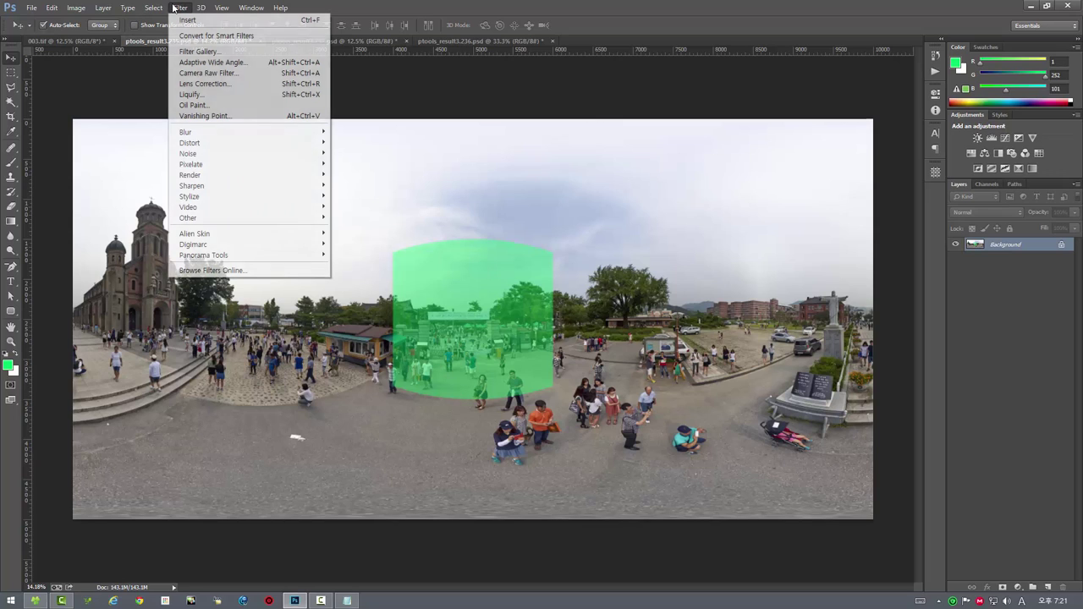
{"action": "mouse_move", "coordinate": [204, 255]}
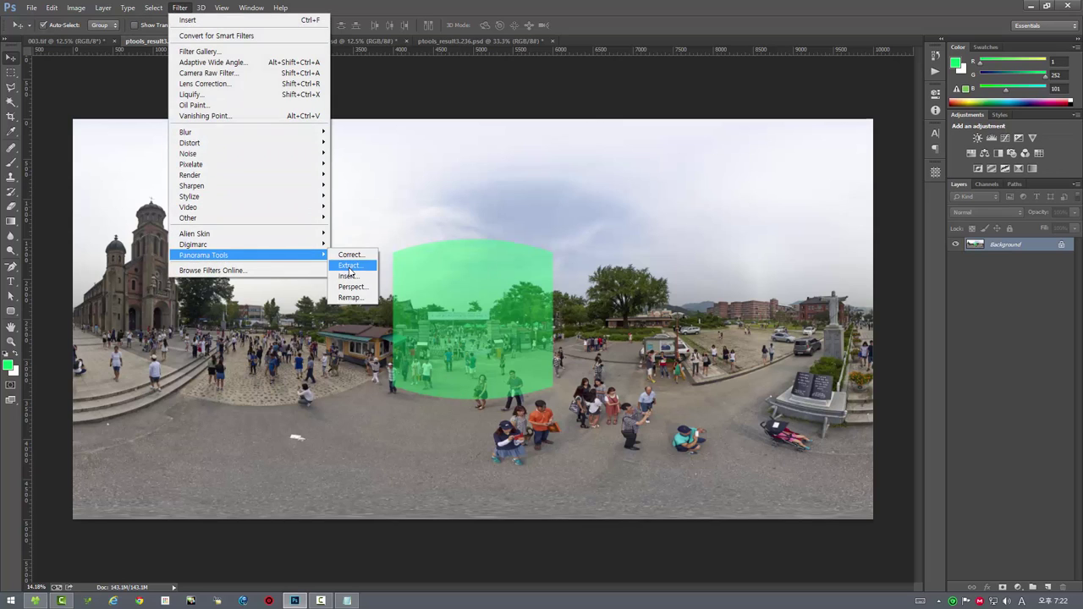
{"action": "left_click", "coordinate": [349, 268]}
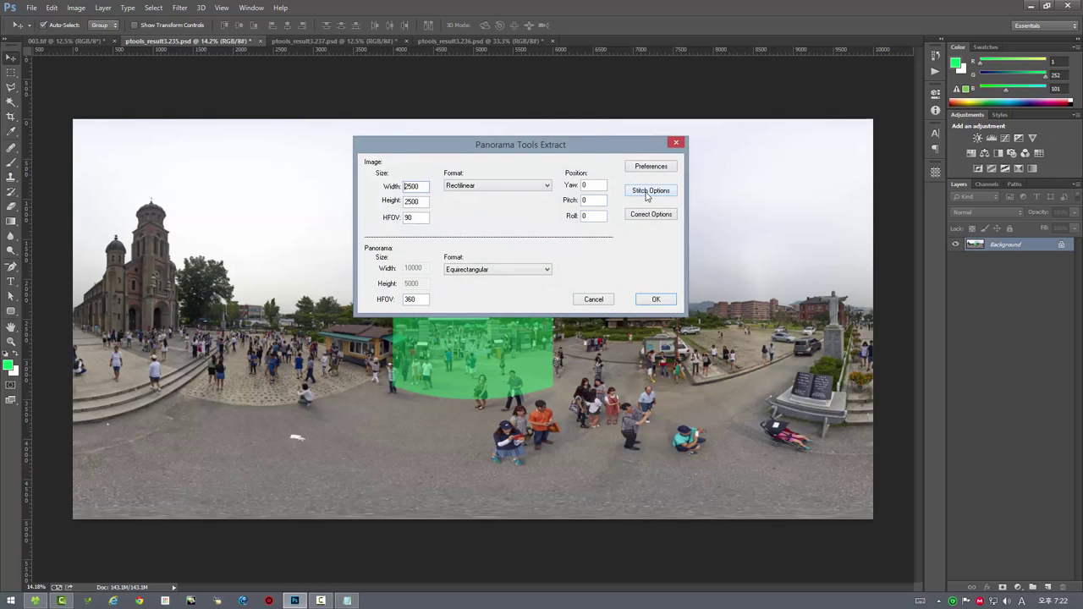
{"action": "left_click", "coordinate": [648, 193]}
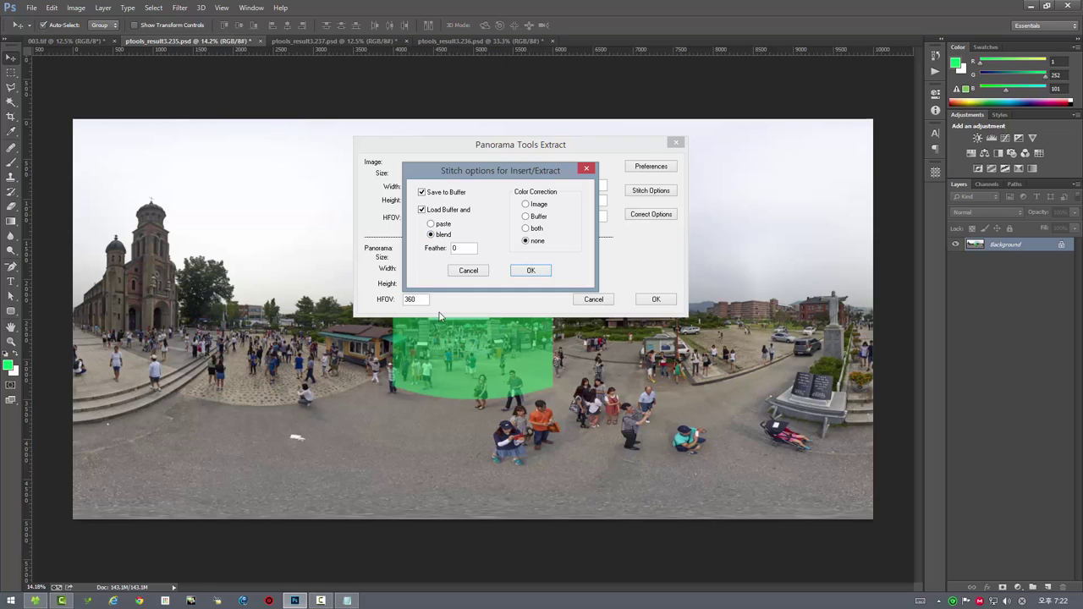
{"action": "left_click", "coordinate": [469, 272]}
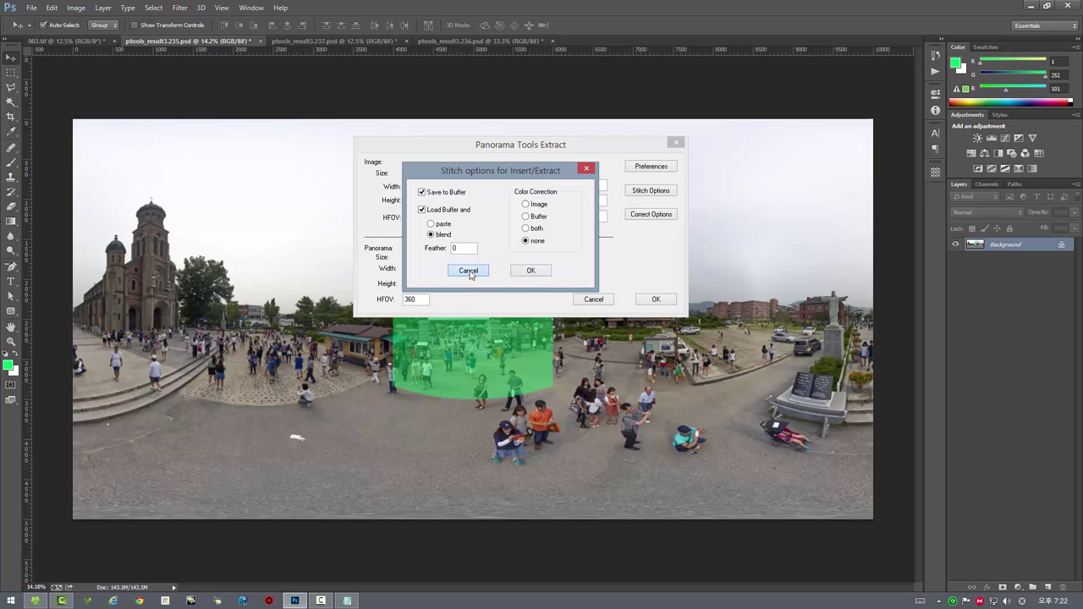
{"action": "left_click", "coordinate": [594, 301]}
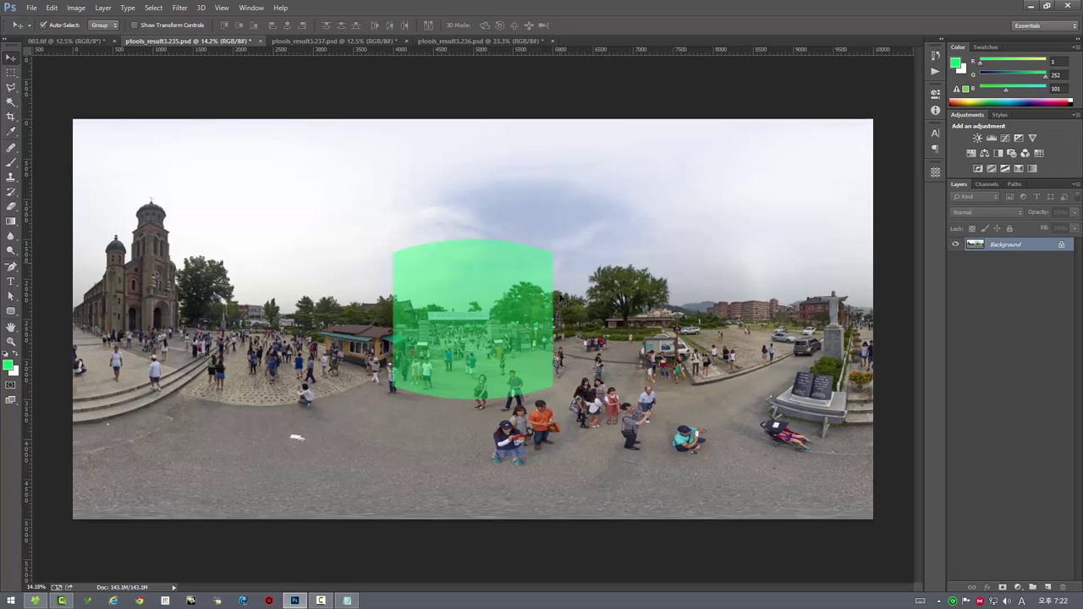
Step: Fit both the ptools_result3.237 and ptools_result3.235 panoramas to the window
{"action": "left_click", "coordinate": [296, 40]}
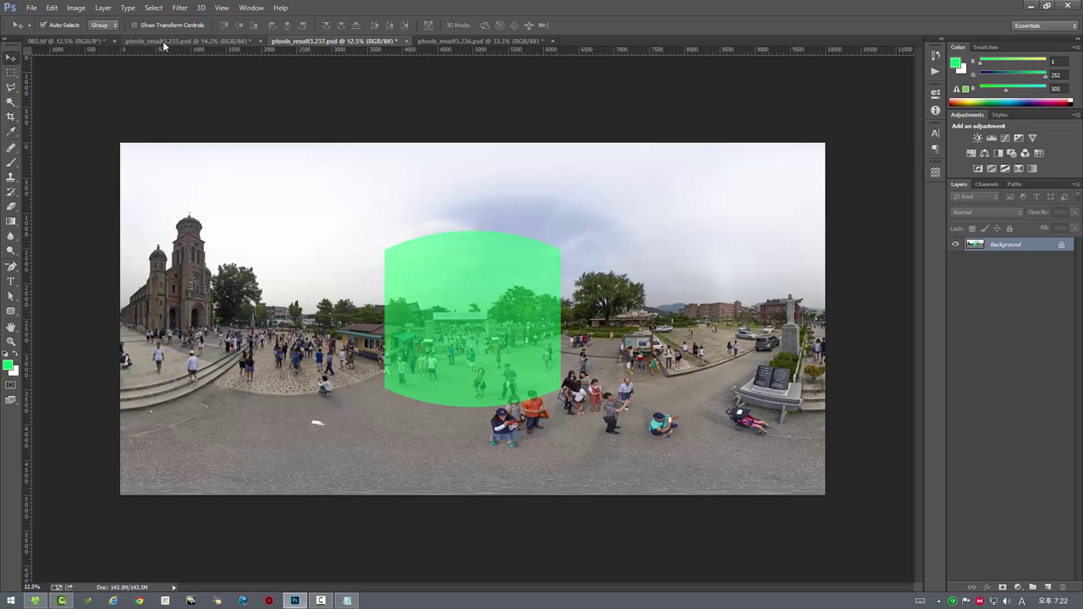
{"action": "key", "text": "ctrl+0"}
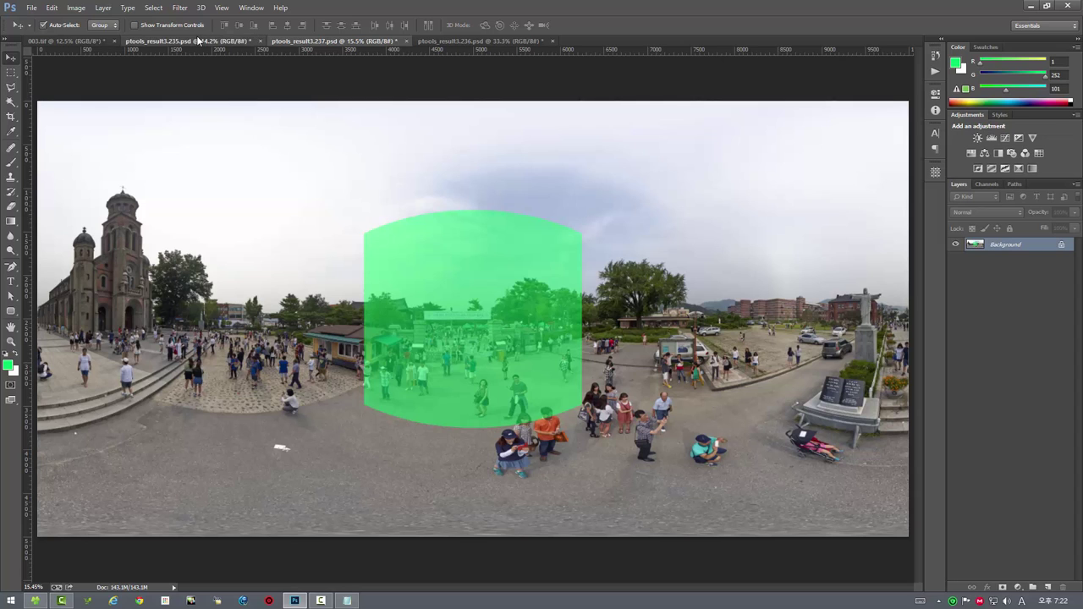
{"action": "left_click", "coordinate": [197, 41]}
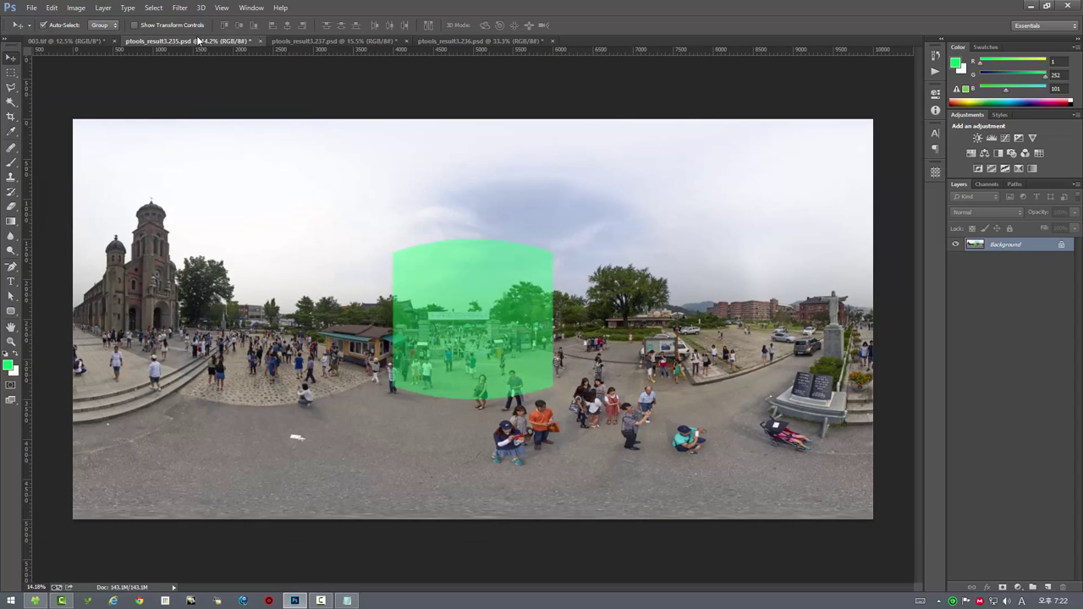
{"action": "key", "text": "ctrl+0"}
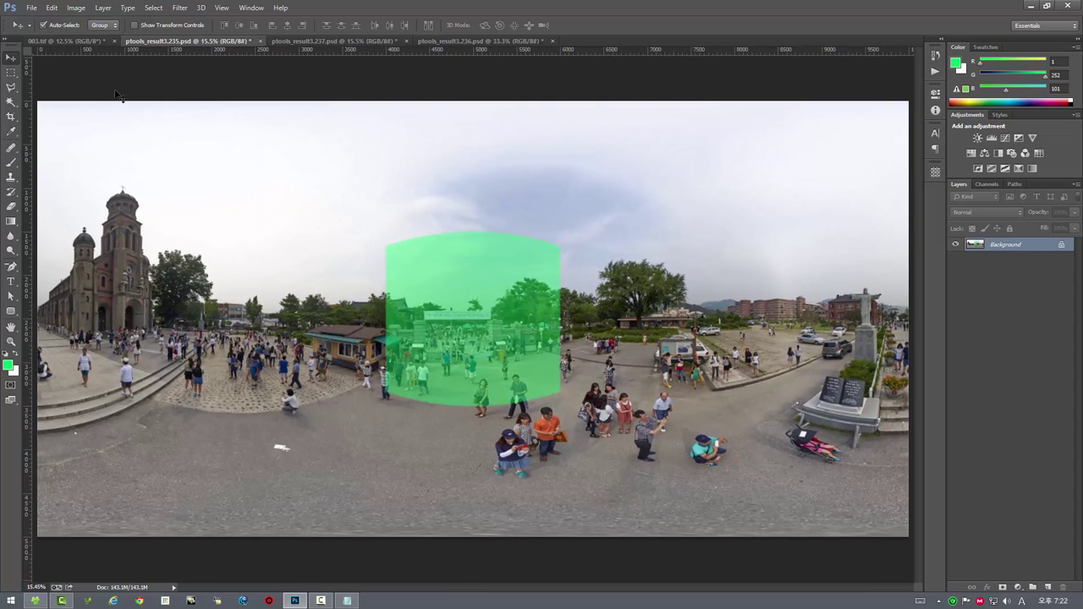
Step: Marquee-select the green patch area in 3.235 and paste it into ptools_result3.237
{"action": "left_click", "coordinate": [11, 72]}
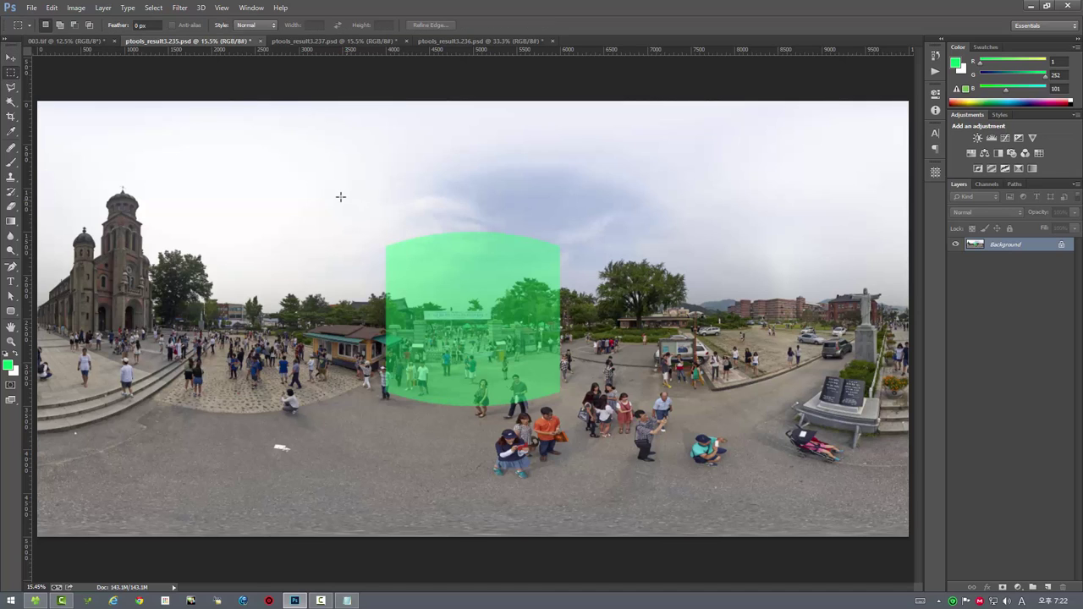
{"action": "left_click_drag", "start_coordinate": [340, 197], "coordinate": [618, 464]}
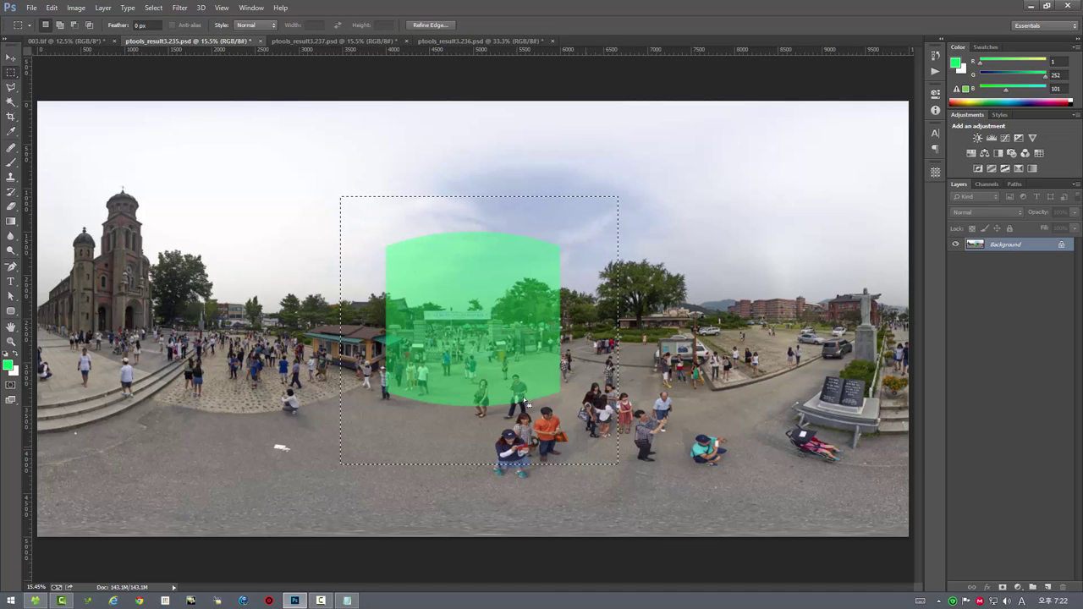
{"action": "mouse_move", "coordinate": [324, 182]}
{"action": "left_mouse_down"}
{"action": "mouse_move", "coordinate": [578, 464]}
{"action": "mouse_move", "coordinate": [599, 466]}
{"action": "left_mouse_up"}
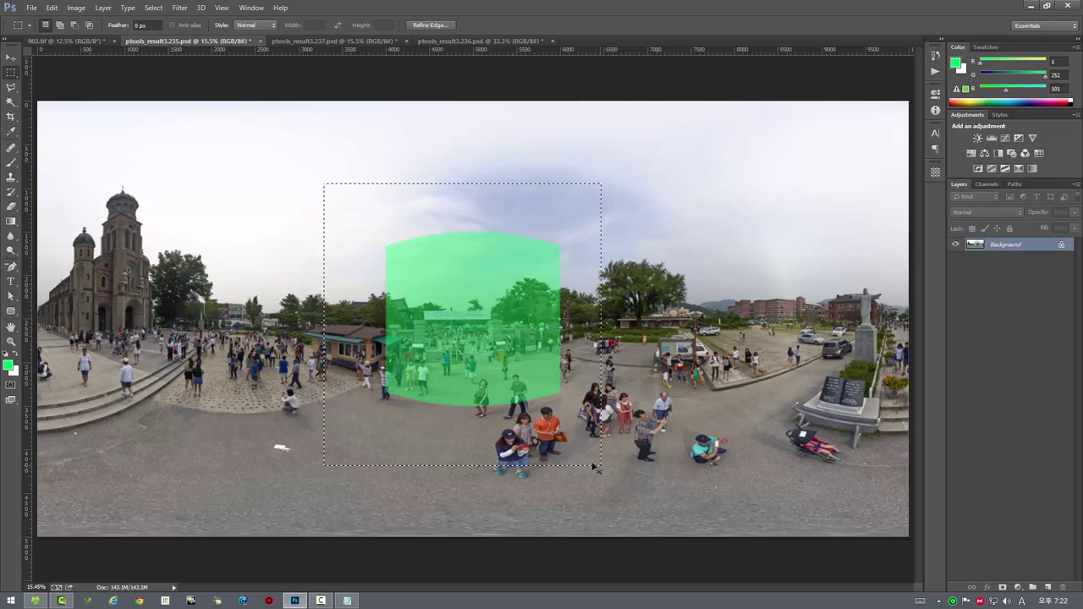
{"action": "left_click", "coordinate": [304, 40]}
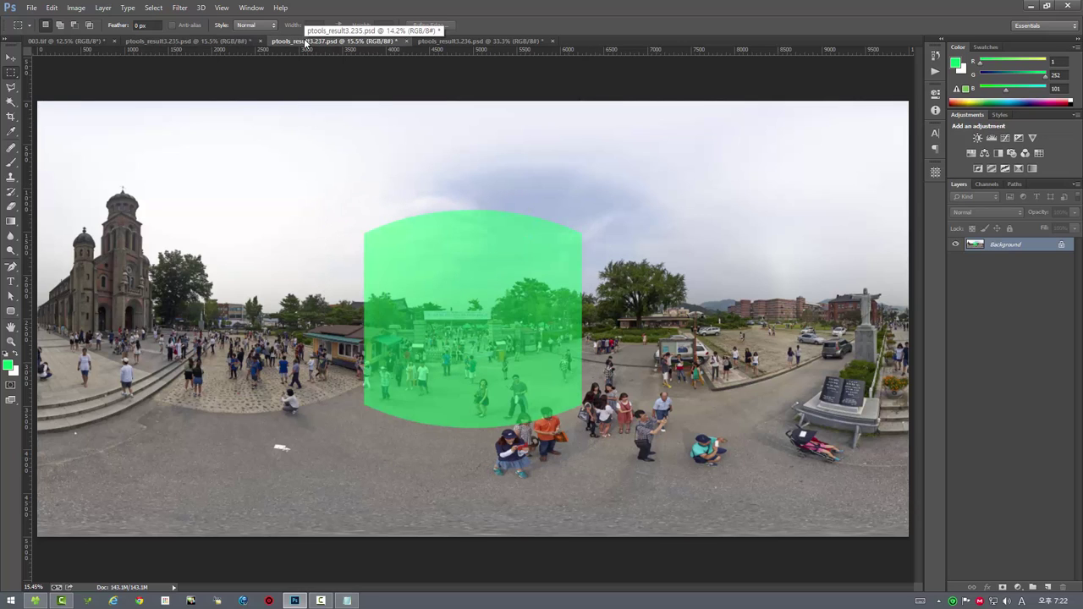
{"action": "key", "text": "ctrl+v"}
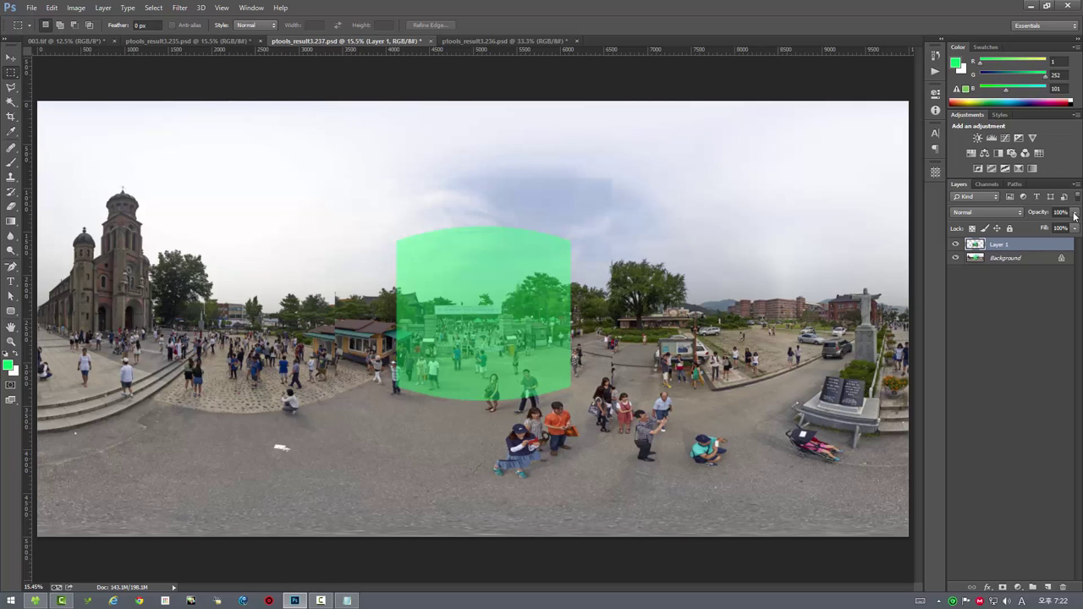
Step: Set Layer 1 to 62% opacity and align it over the larger green patch
{"action": "left_click", "coordinate": [1075, 214]}
{"action": "left_click_drag", "start_coordinate": [1063, 230], "coordinate": [1053, 229]}
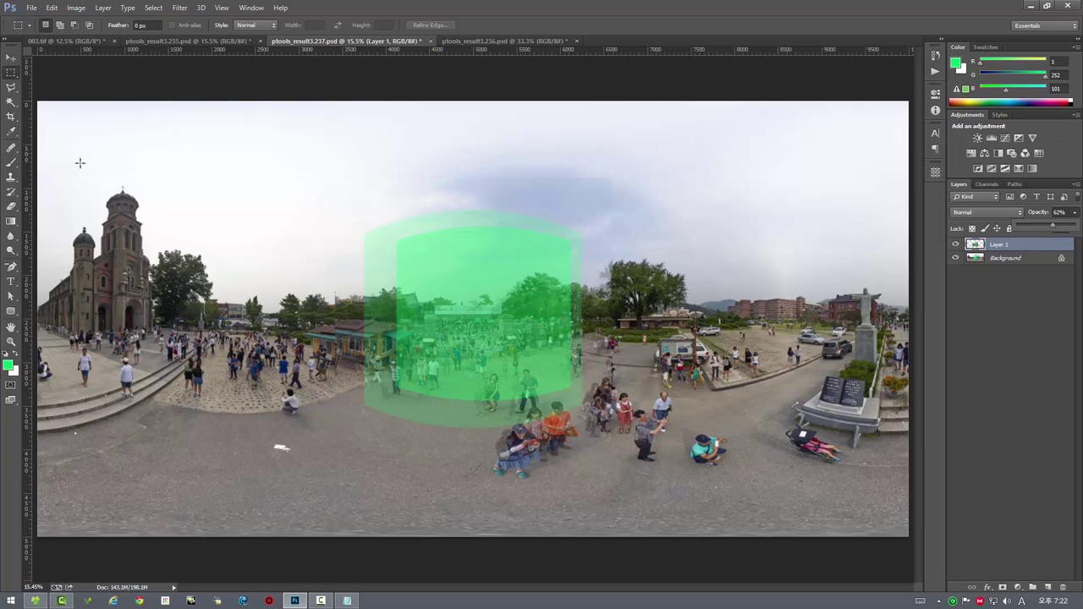
{"action": "left_click", "coordinate": [11, 56]}
{"action": "scroll", "coordinate": [432, 402], "scroll_direction": "up", "scroll_amount": 1}
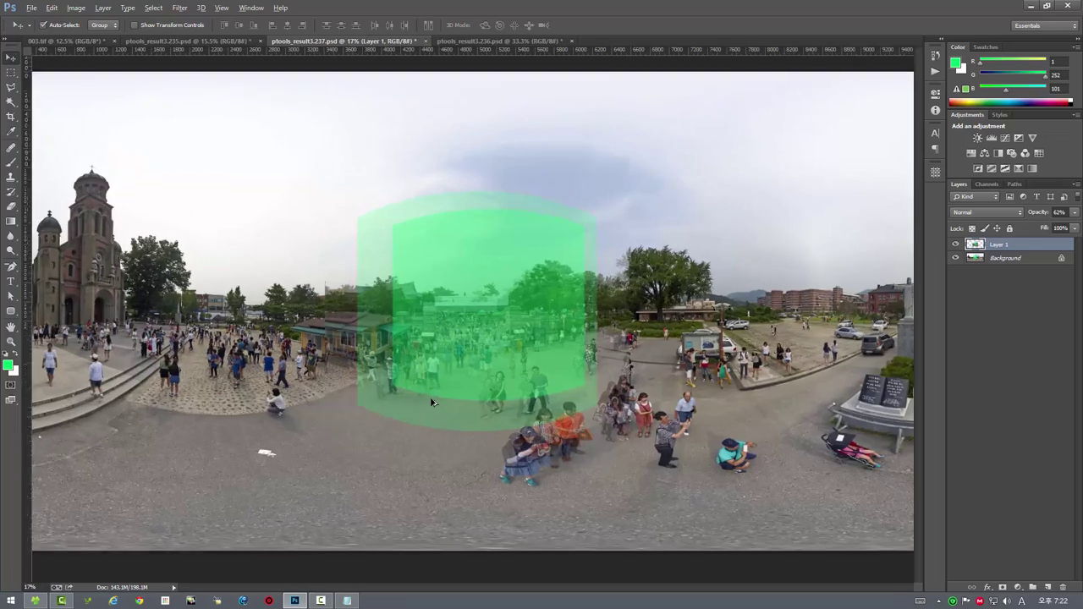
{"action": "scroll", "coordinate": [432, 401], "scroll_direction": "up", "scroll_amount": 3}
{"action": "scroll", "coordinate": [432, 402], "scroll_direction": "up", "scroll_amount": 1}
{"action": "mouse_move", "coordinate": [377, 317]}
{"action": "left_mouse_down"}
{"action": "mouse_move", "coordinate": [395, 321]}
{"action": "mouse_move", "coordinate": [374, 325]}
{"action": "left_mouse_up"}
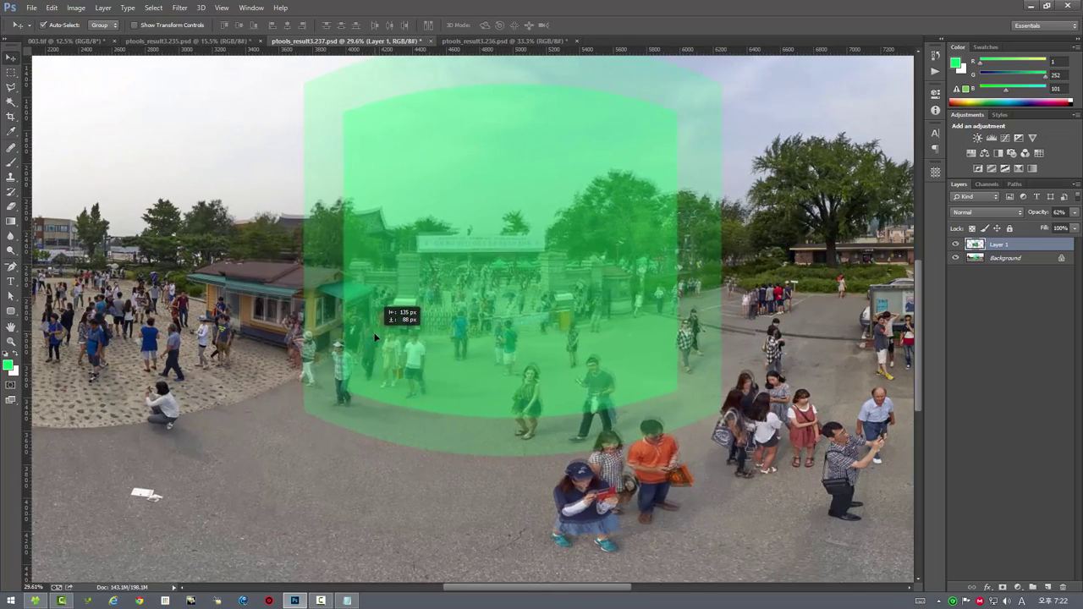
{"action": "left_click_drag", "start_coordinate": [374, 324], "coordinate": [377, 323]}
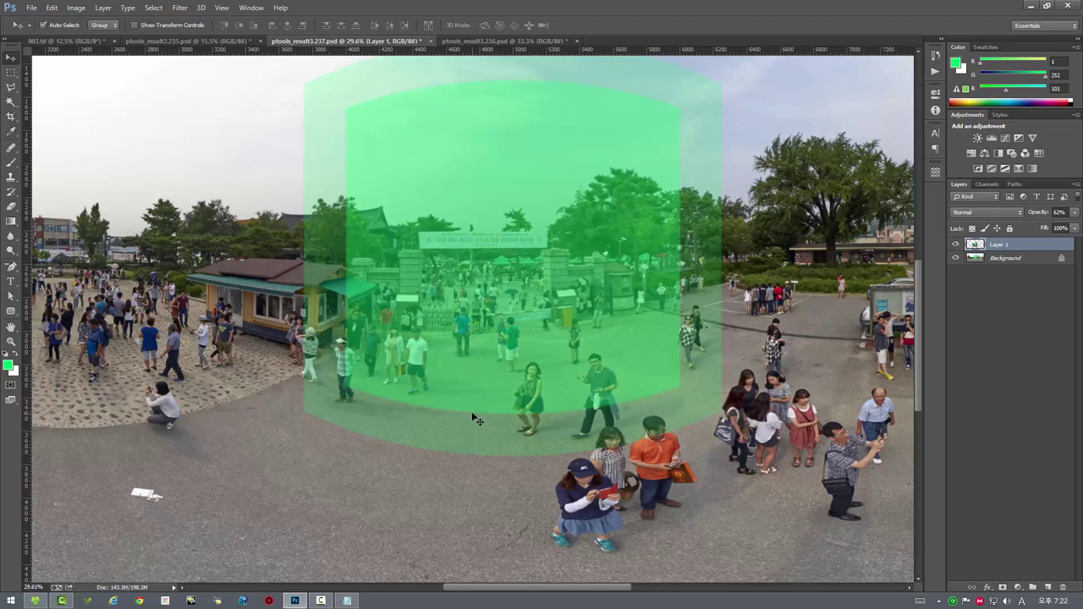
{"action": "scroll", "coordinate": [488, 415], "scroll_direction": "down", "scroll_amount": 2}
{"action": "scroll", "coordinate": [487, 409], "scroll_direction": "down", "scroll_amount": 1}
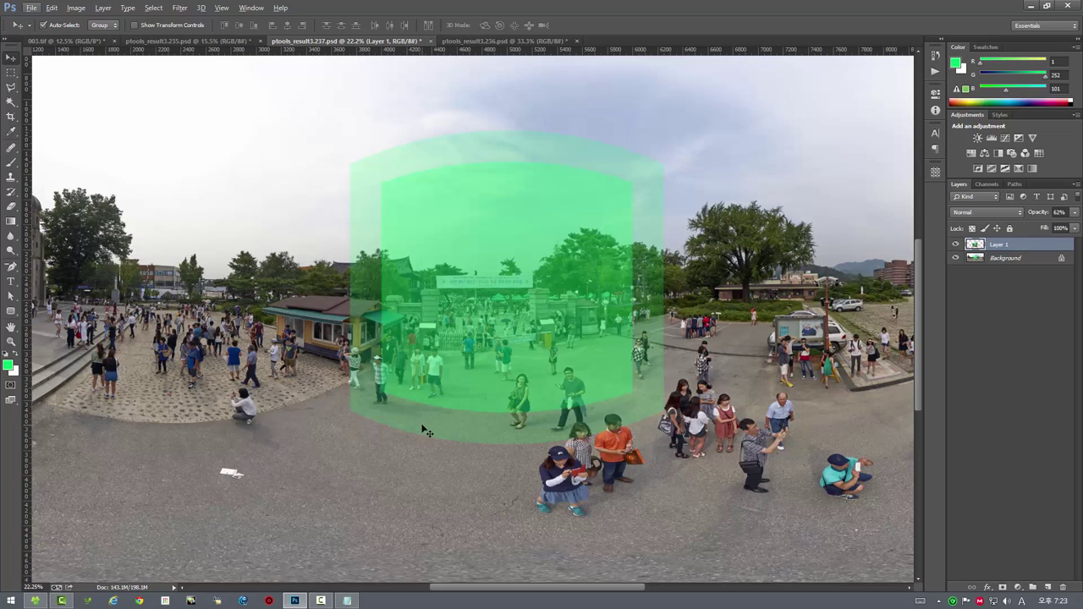
Step: Review the Panorama Tools Extract stitch options, cancel, then show ptools_result3.236
{"action": "left_click", "coordinate": [179, 7]}
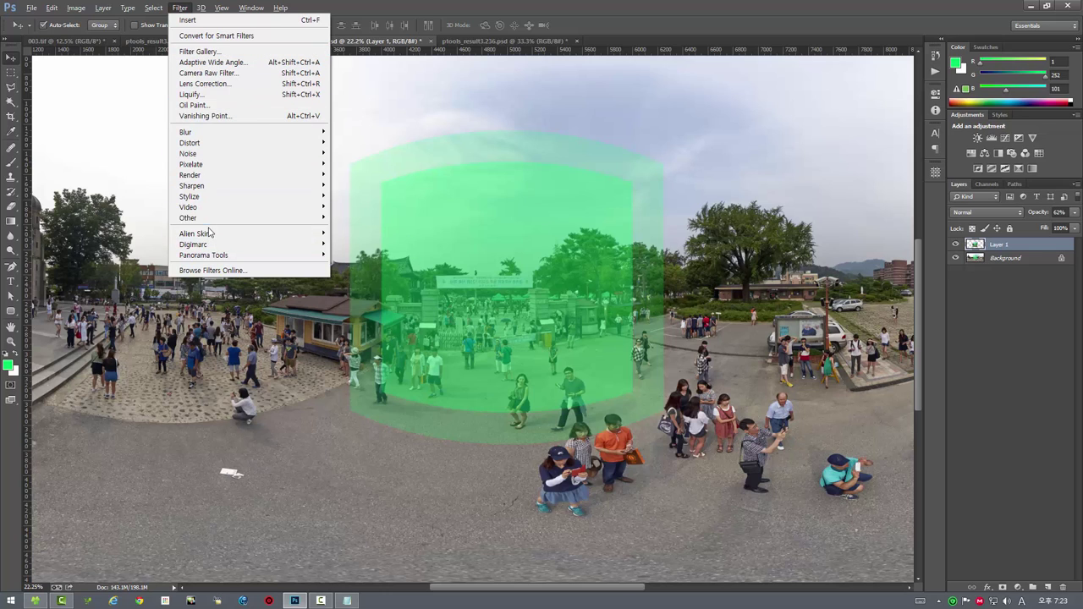
{"action": "mouse_move", "coordinate": [204, 254]}
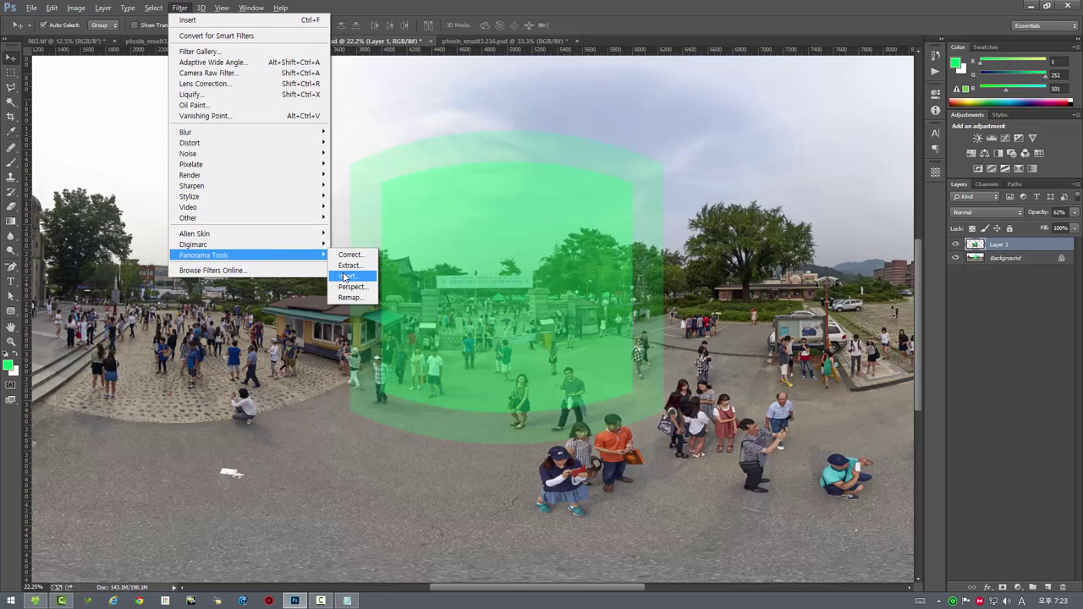
{"action": "left_click", "coordinate": [350, 265]}
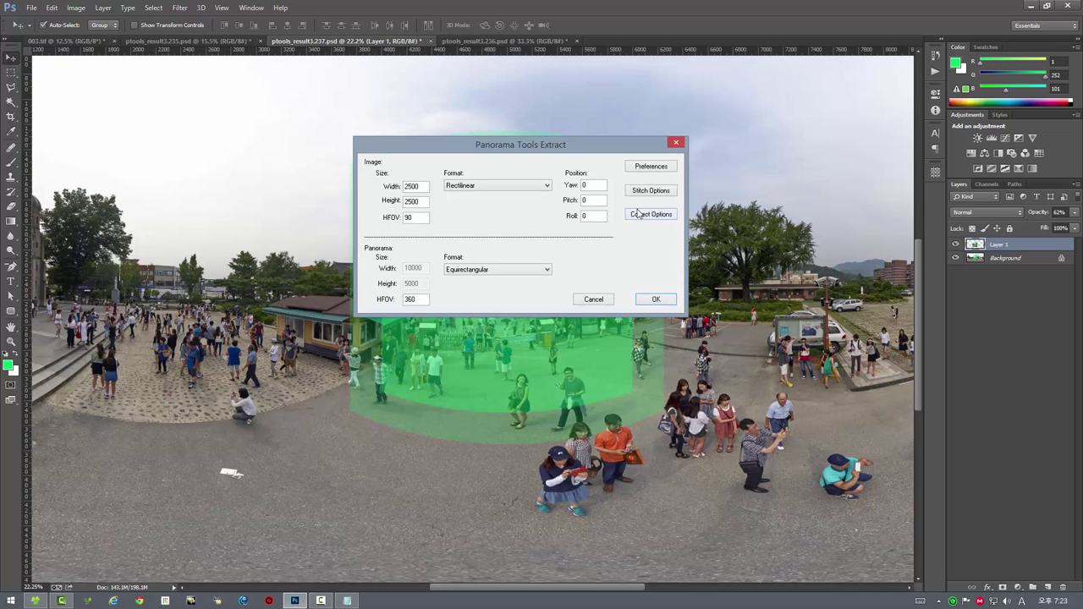
{"action": "left_click", "coordinate": [653, 192]}
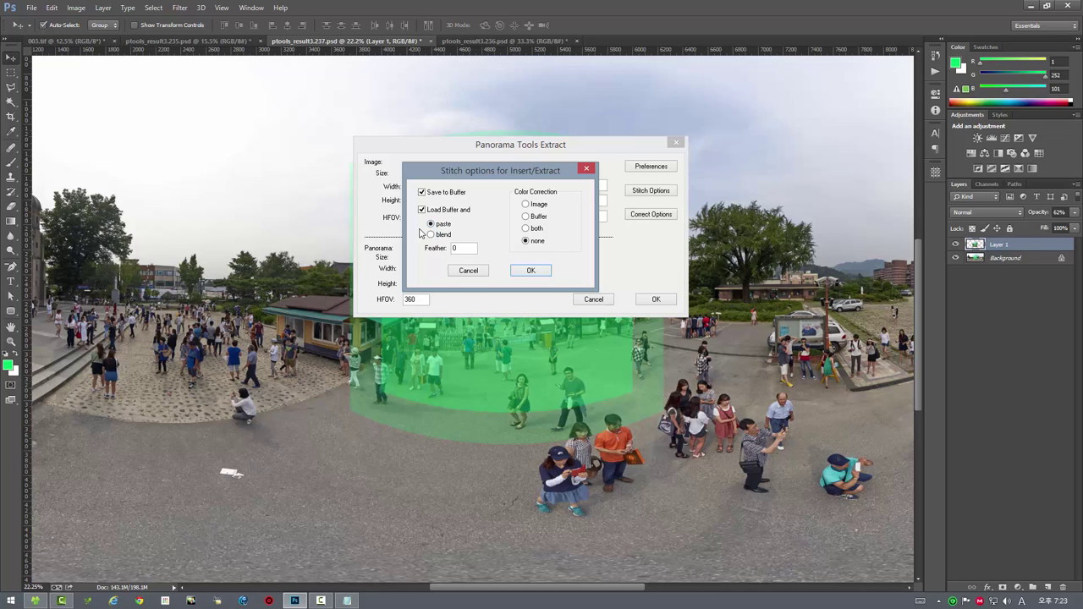
{"action": "left_click", "coordinate": [467, 271]}
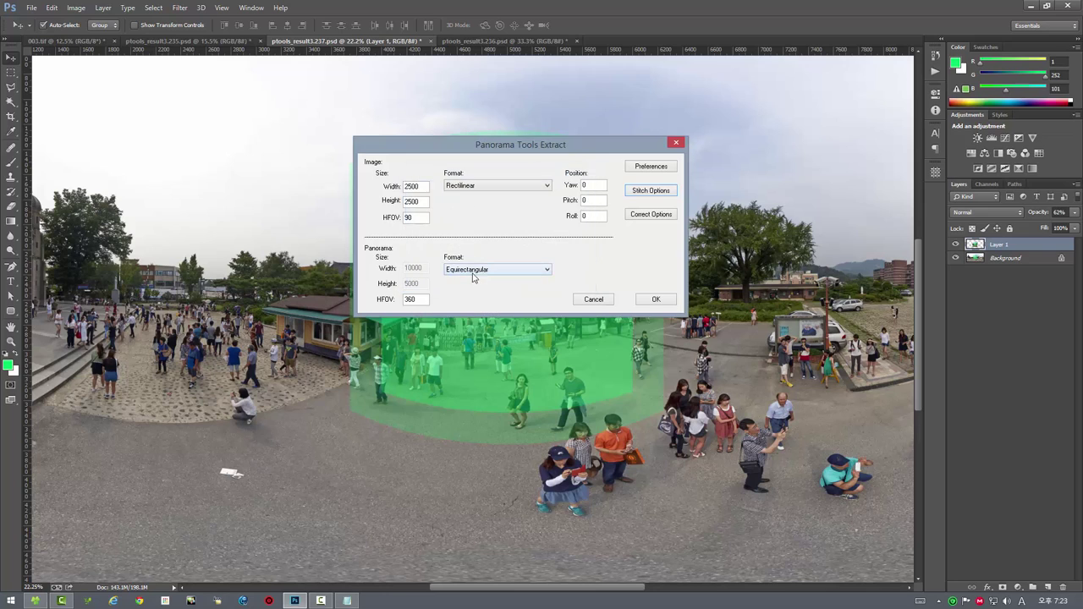
{"action": "left_click", "coordinate": [590, 301]}
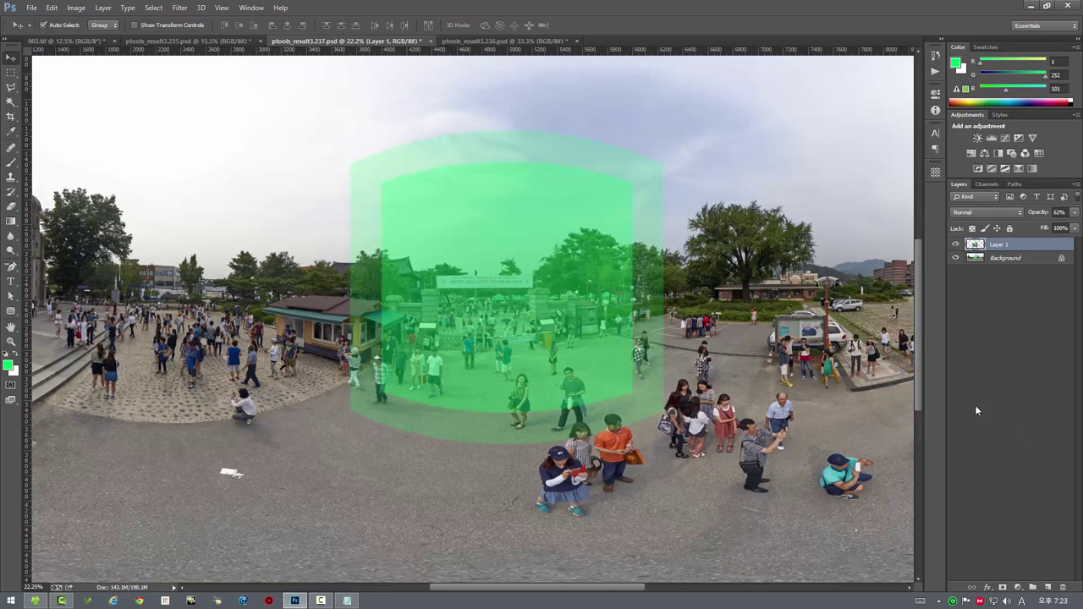
{"action": "left_click", "coordinate": [512, 40]}
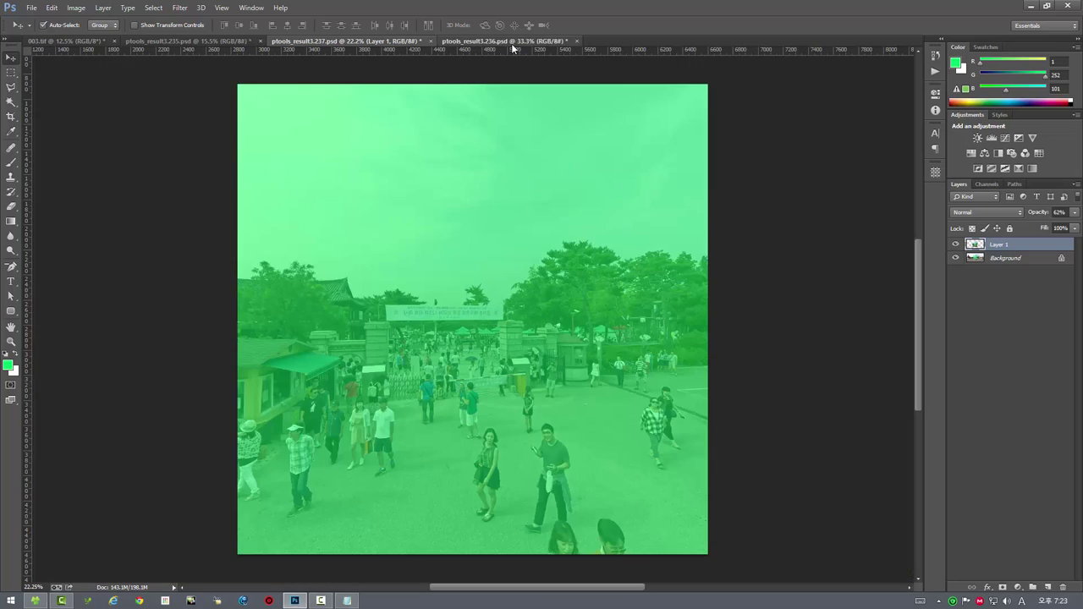
Step: Close ptools_result3.236, 3.237, 3.235 and 003.tif without saving changes
{"action": "left_click", "coordinate": [578, 42]}
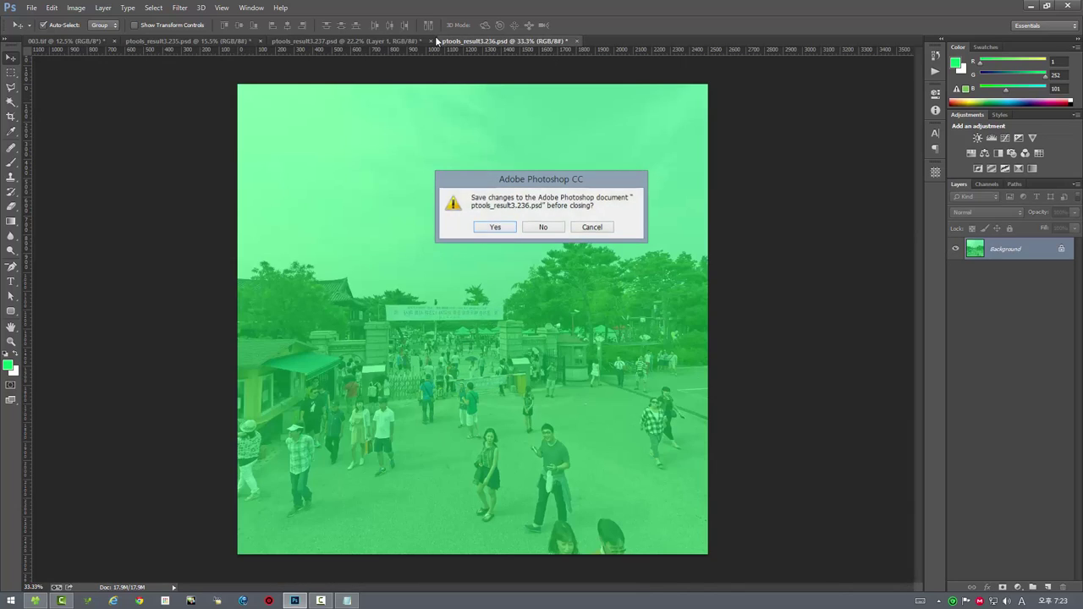
{"action": "left_click", "coordinate": [542, 227]}
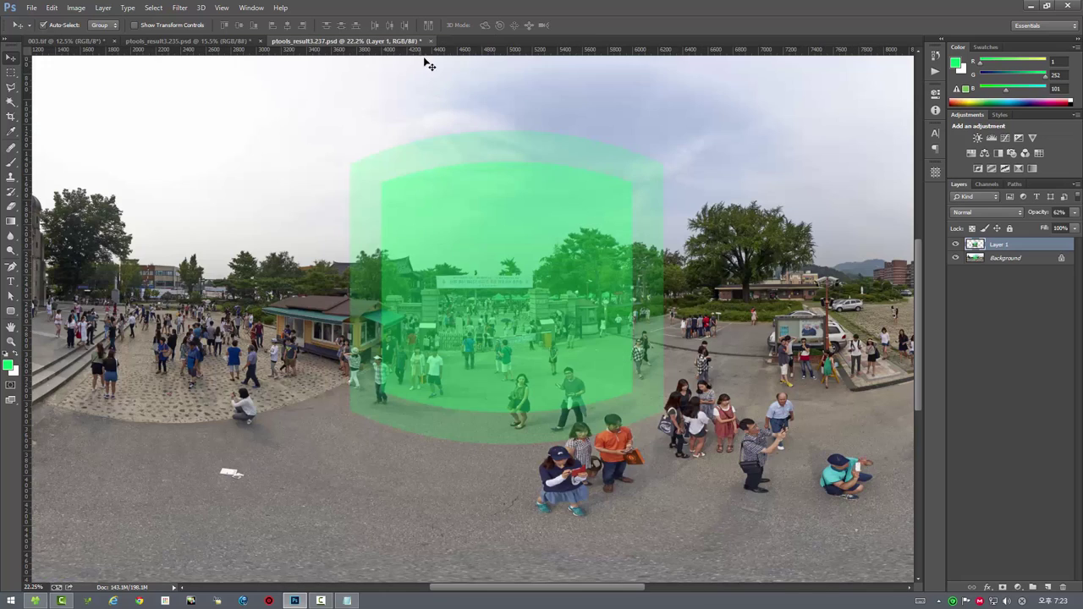
{"action": "left_click", "coordinate": [420, 41]}
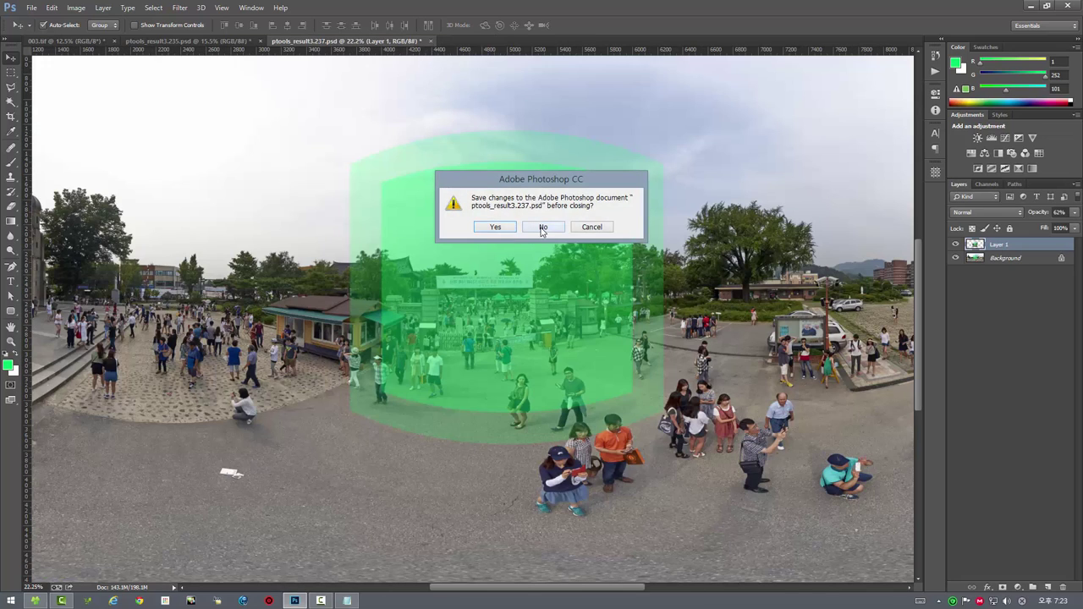
{"action": "left_click", "coordinate": [541, 228]}
{"action": "left_click", "coordinate": [260, 40]}
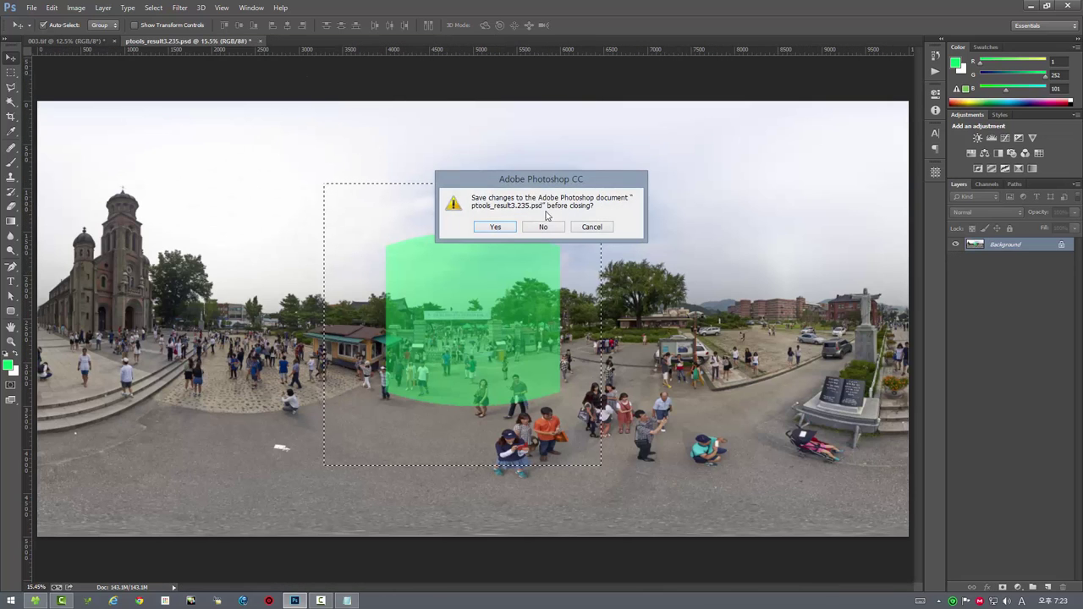
{"action": "left_click", "coordinate": [544, 226]}
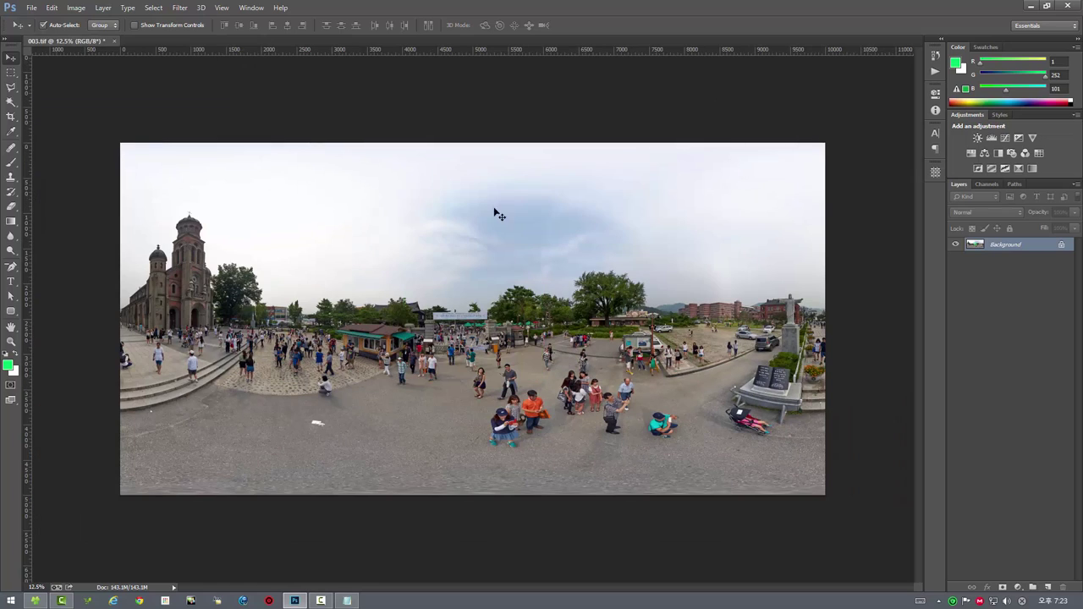
{"action": "left_click", "coordinate": [113, 40]}
{"action": "left_click", "coordinate": [536, 226]}
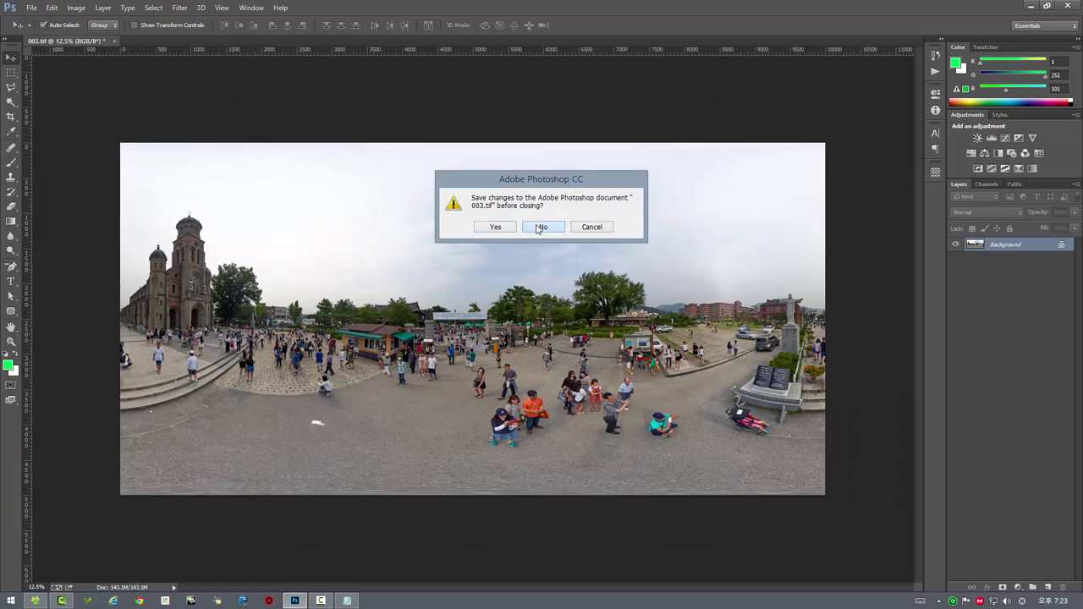